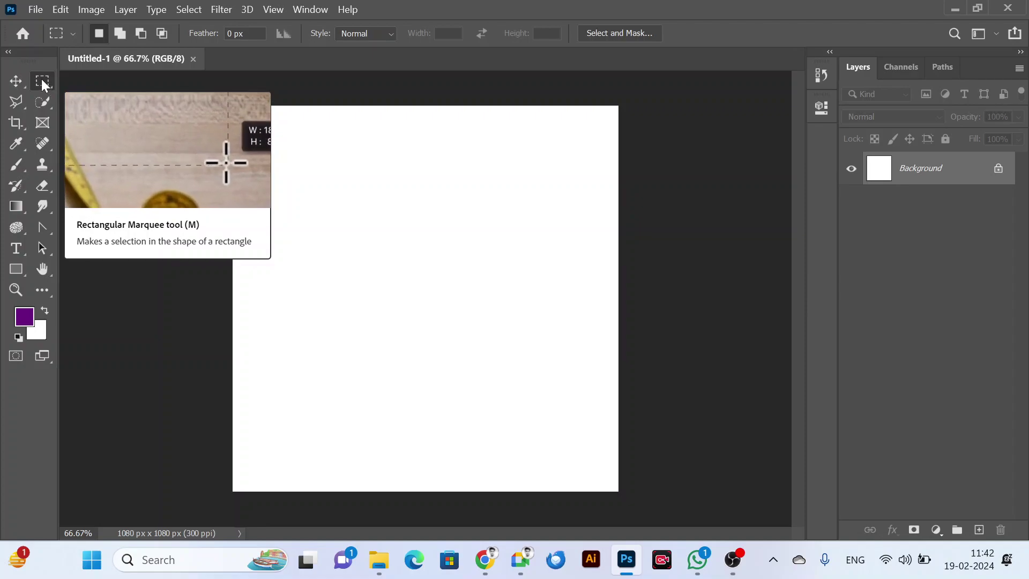
# Make a single-row marquee selection across the canvas near its upper edge.
pyautogui.click(42, 80)
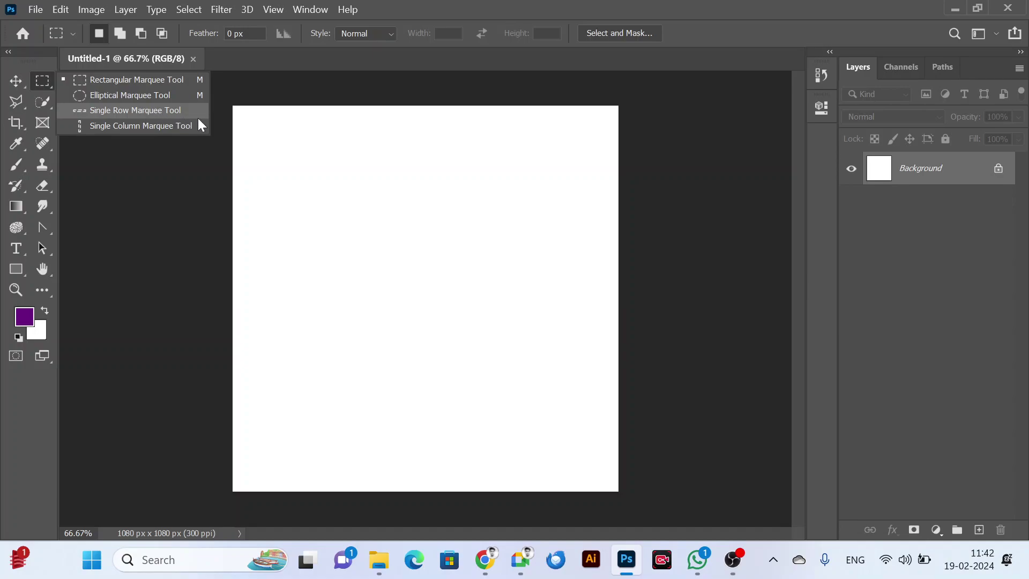
pyautogui.click(117, 113)
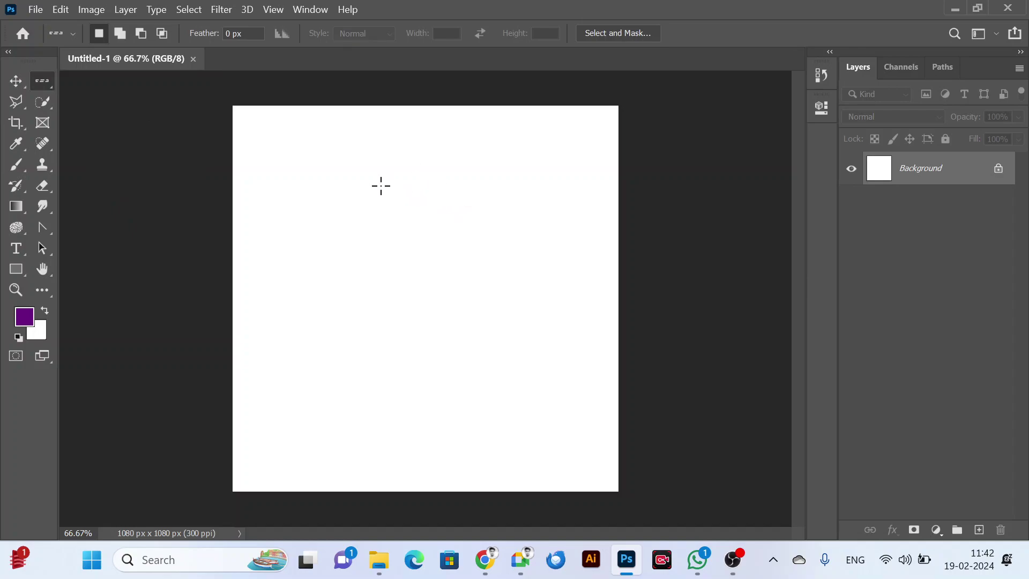
pyautogui.click(344, 136)
# Make a single-column marquee selection through the canvas left of centre and inspect its one-pixel line up close.
pyautogui.rightClick(36, 90)
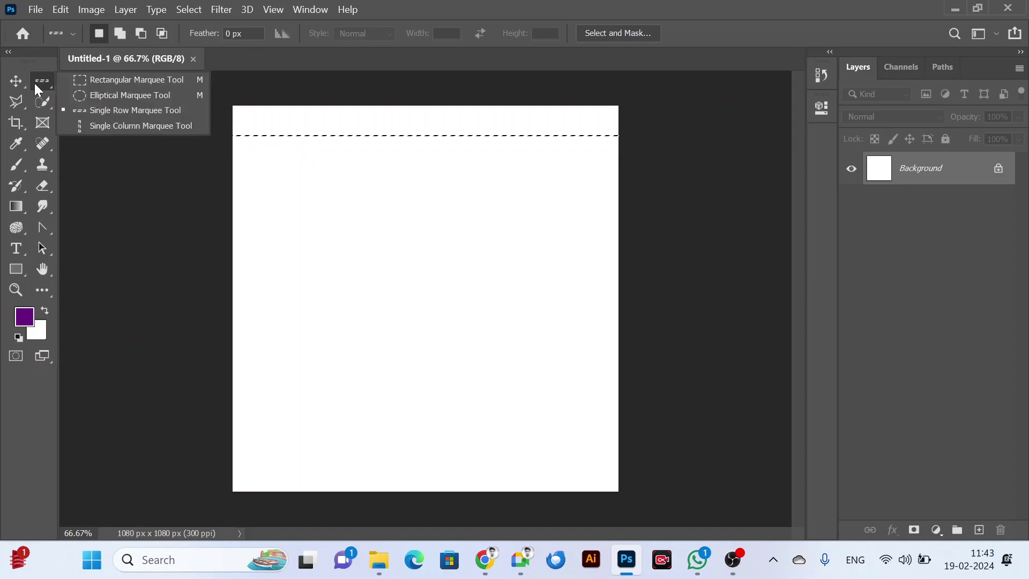
pyautogui.click(134, 129)
pyautogui.click(369, 168)
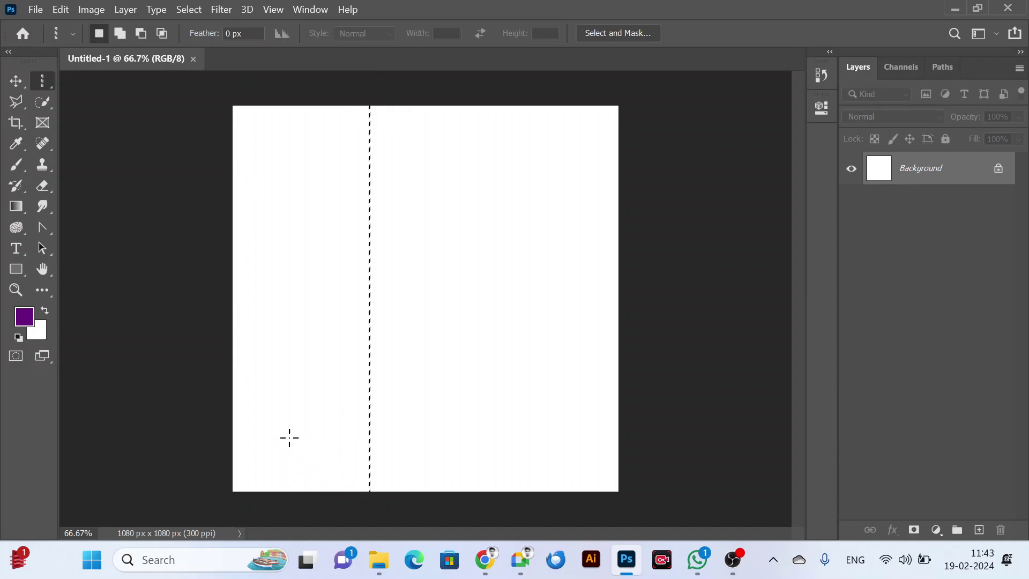
pyautogui.scroll(5, 241, 374)
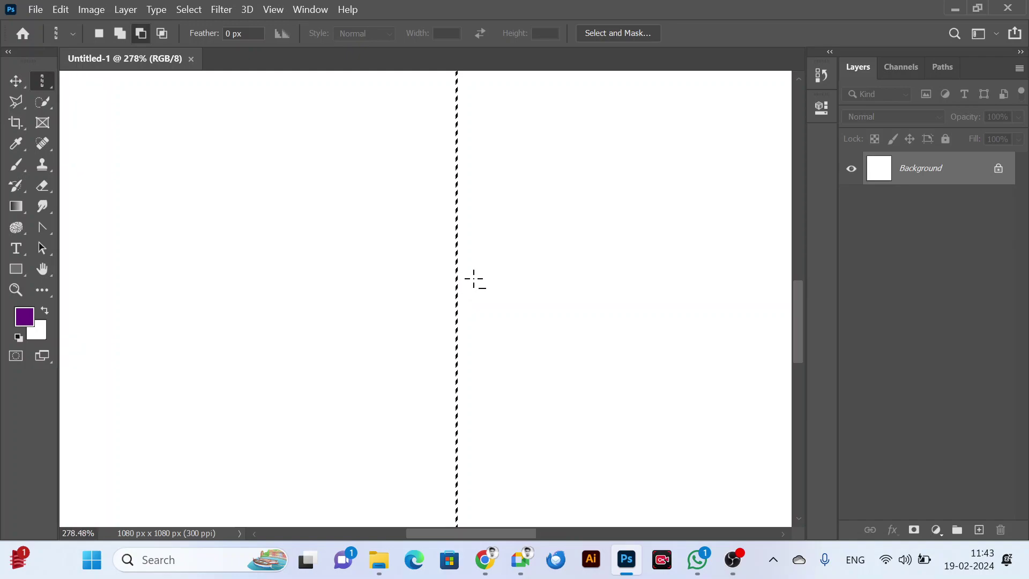
pyautogui.scroll(10, 460, 261)
pyautogui.scroll(5, 450, 248)
pyautogui.scroll(-15, 450, 249)
pyautogui.scroll(-6, 449, 253)
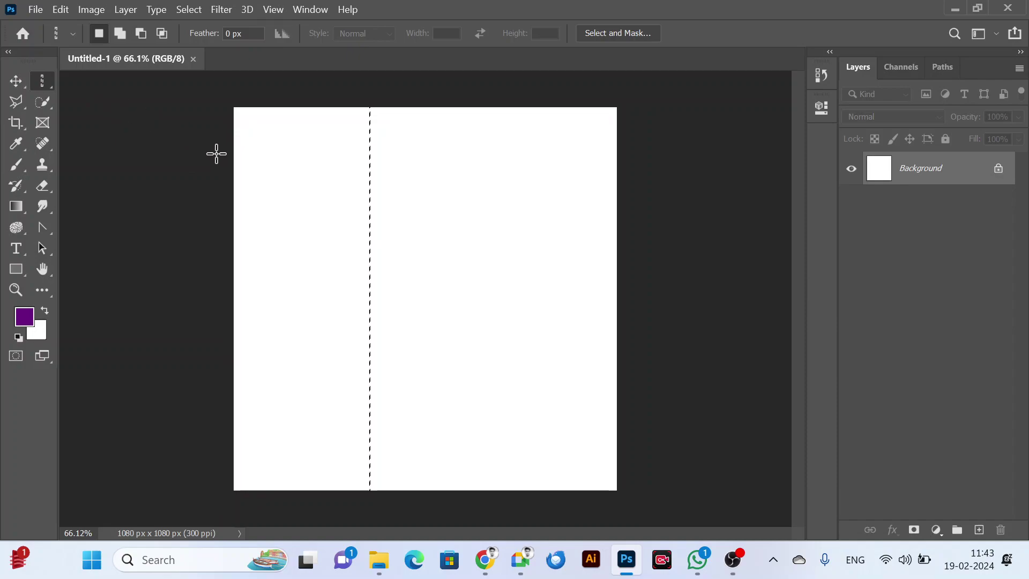
# Switch to the Rectangular Marquee tool and clear the column selection.
pyautogui.rightClick(43, 83)
pyautogui.click(90, 79)
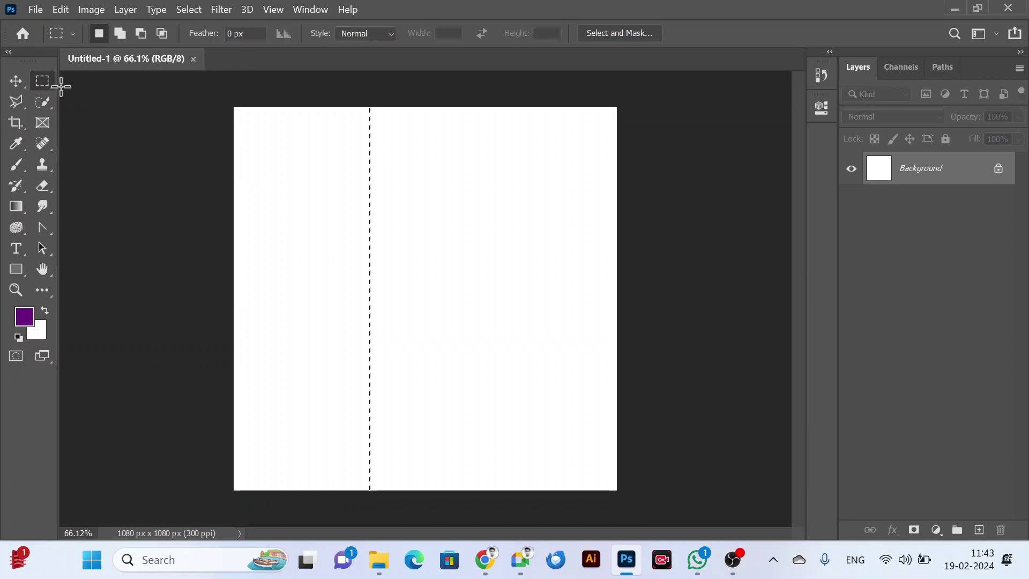
pyautogui.click(556, 321)
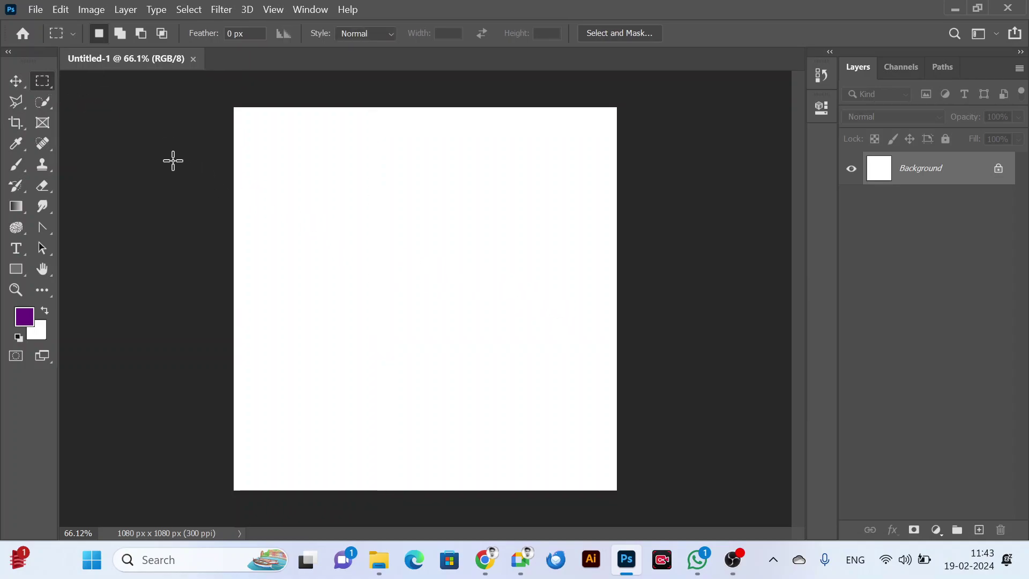
# Try to draw a rectangular marquee selection on the locked Background layer.
pyautogui.rightClick(43, 82)
pyautogui.click(94, 80)
pyautogui.moveTo(339, 174); pyautogui.dragTo(382, 257)
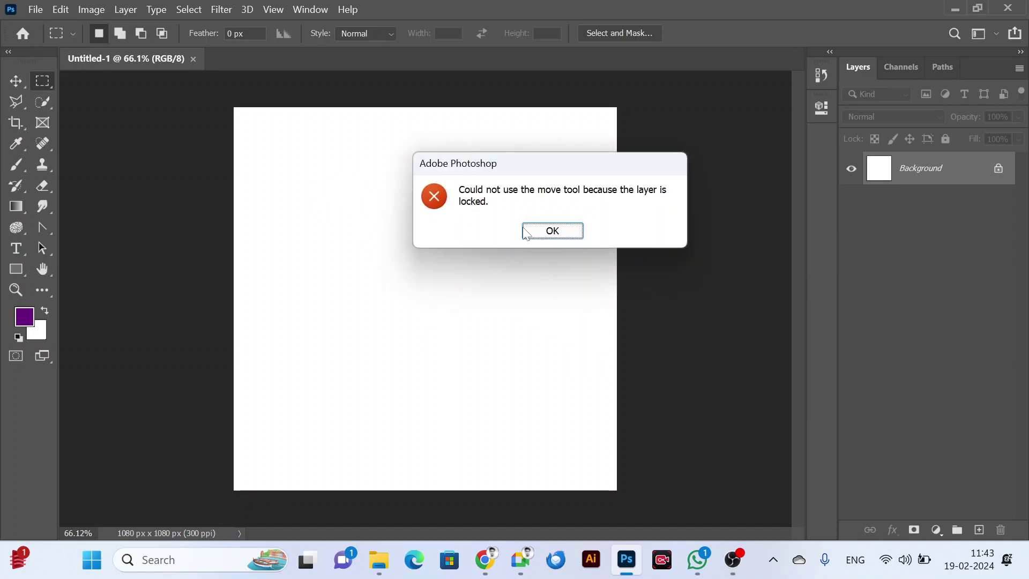
pyautogui.click(552, 231)
# Add a new layer and practise drawing and clearing a small square and a wide rectangular marquee selection.
pyautogui.click(979, 529)
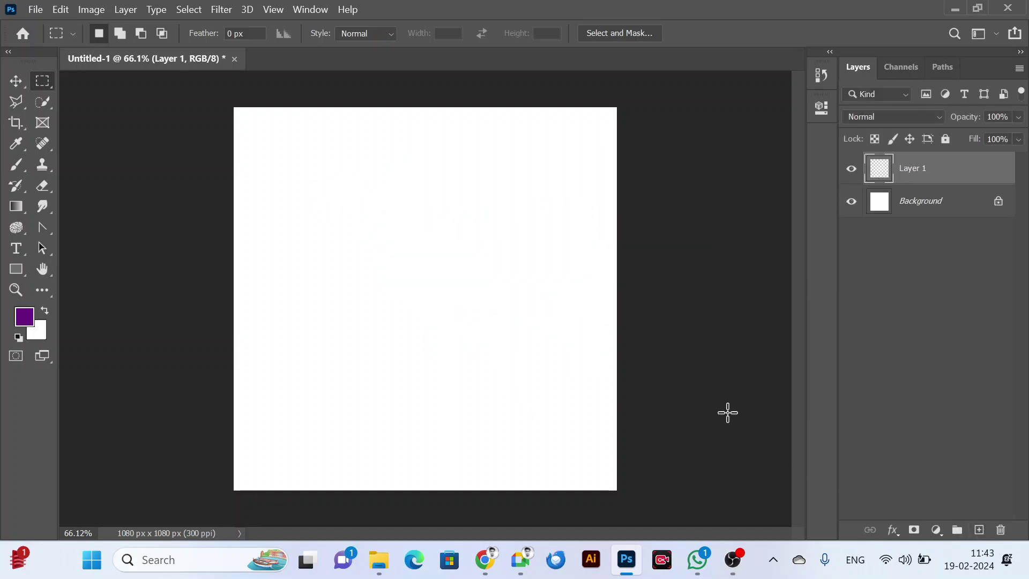
pyautogui.keyDown('ctrl'); pyautogui.click(347, 206); pyautogui.keyUp('ctrl')
pyautogui.moveTo(349, 198); pyautogui.dragTo(423, 272)
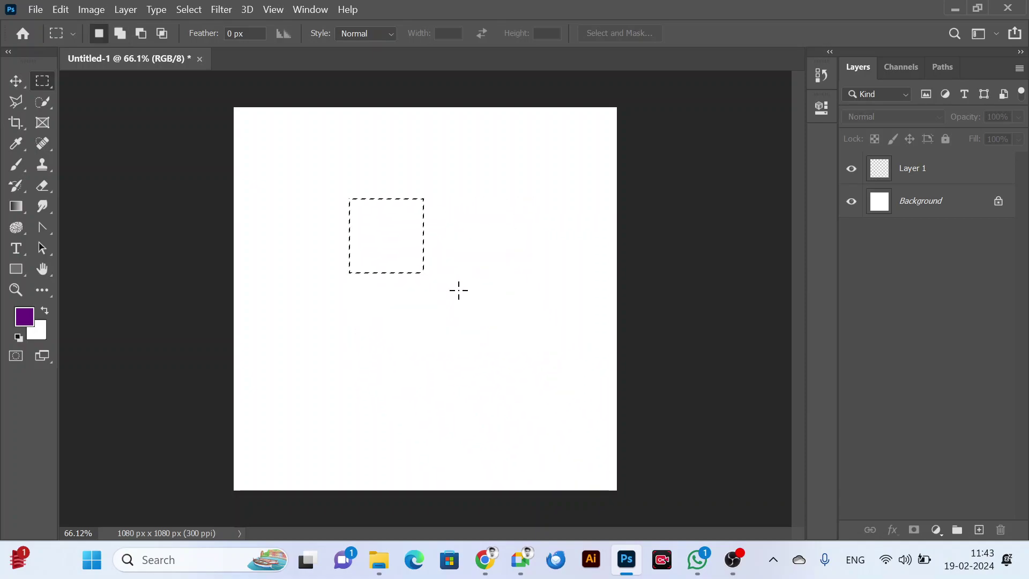
pyautogui.click(458, 290)
pyautogui.moveTo(263, 147); pyautogui.dragTo(640, 343)
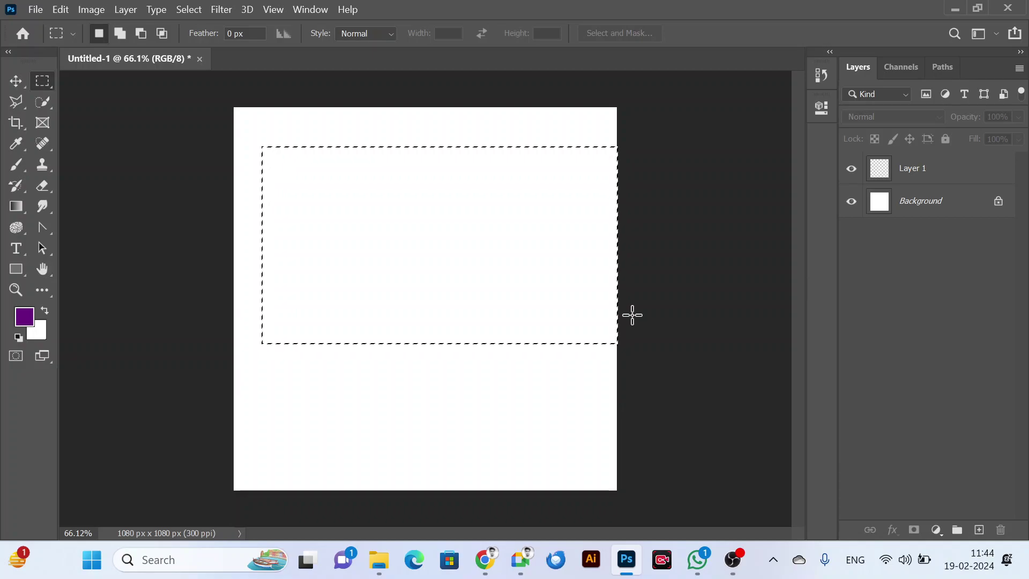
pyautogui.hotkey('ctrl', 'd')
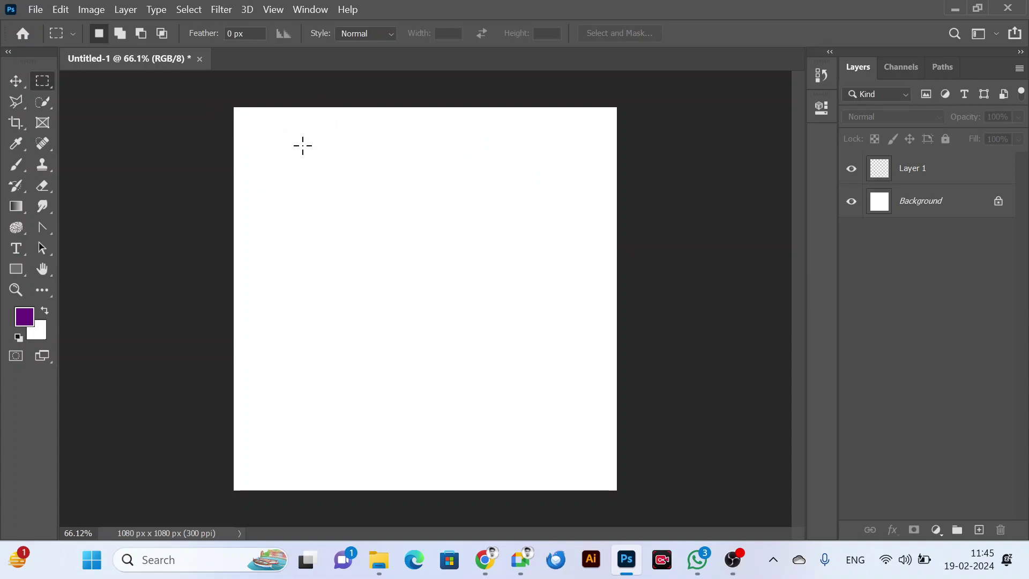
# Draw a large rectangular selection just inside the canvas edges and invert it so only the outer border is selected.
pyautogui.moveTo(300, 145); pyautogui.dragTo(580, 456)
pyautogui.moveTo(254, 123); pyautogui.dragTo(600, 473)
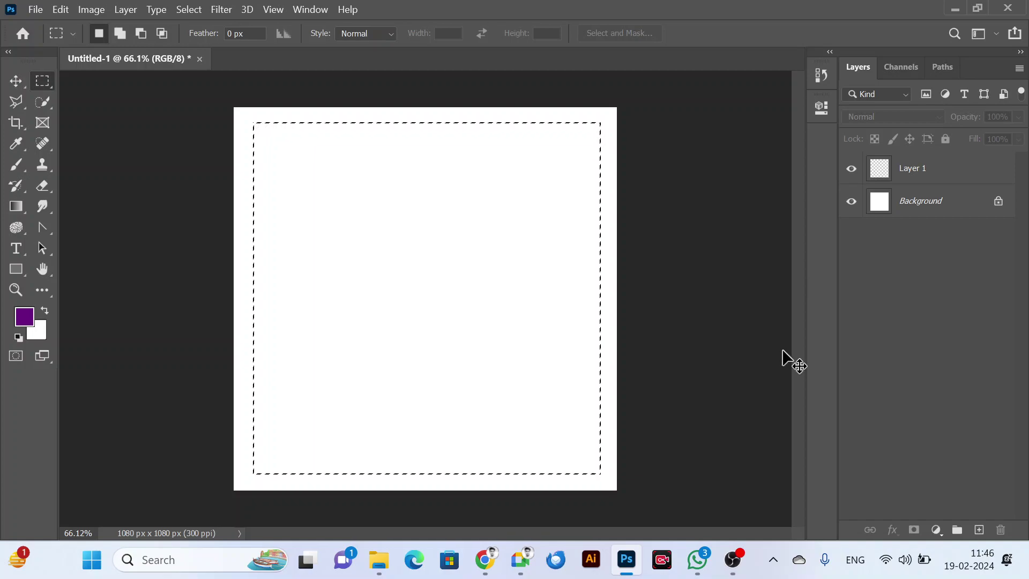
pyautogui.hotkey('ctrl', 'shift', 'i')
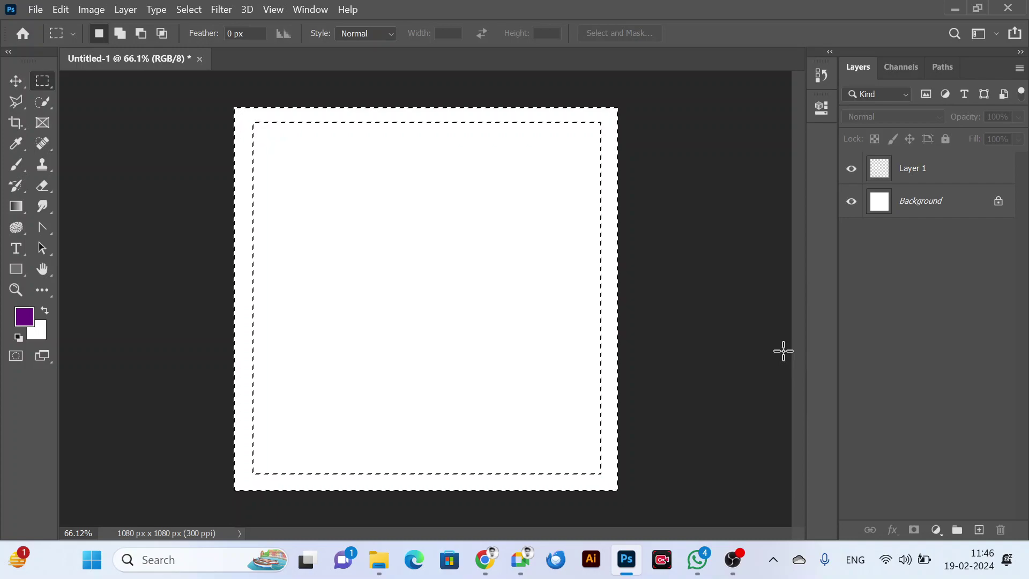
pyautogui.hotkey('ctrl', 'shift', 'i')
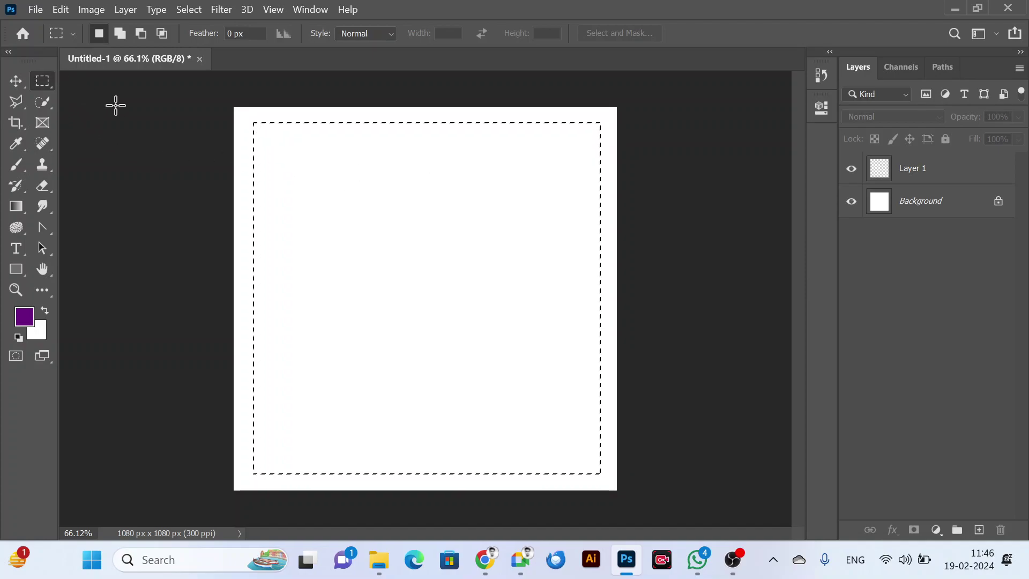
pyautogui.rightClick(459, 131)
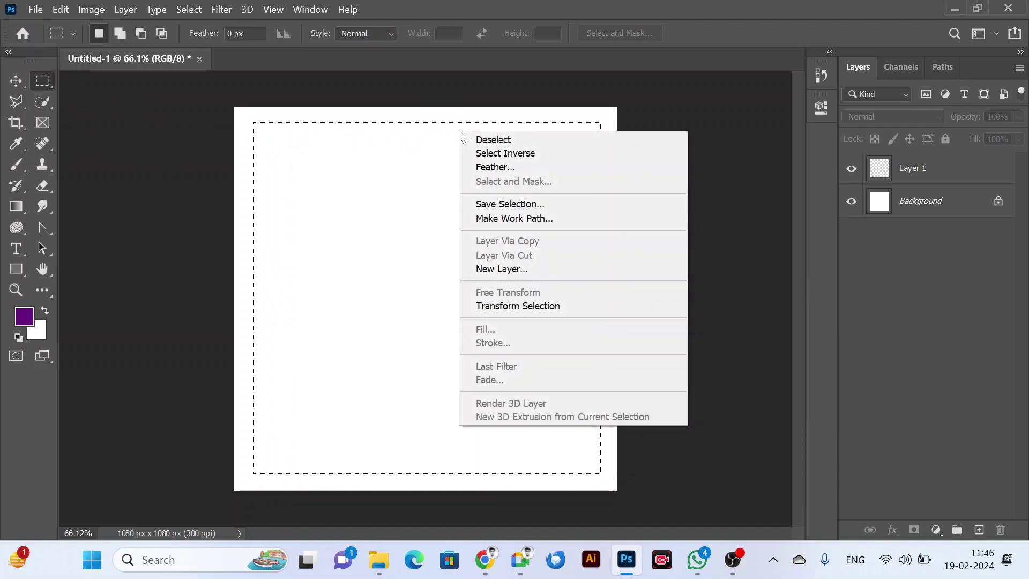
pyautogui.click(507, 156)
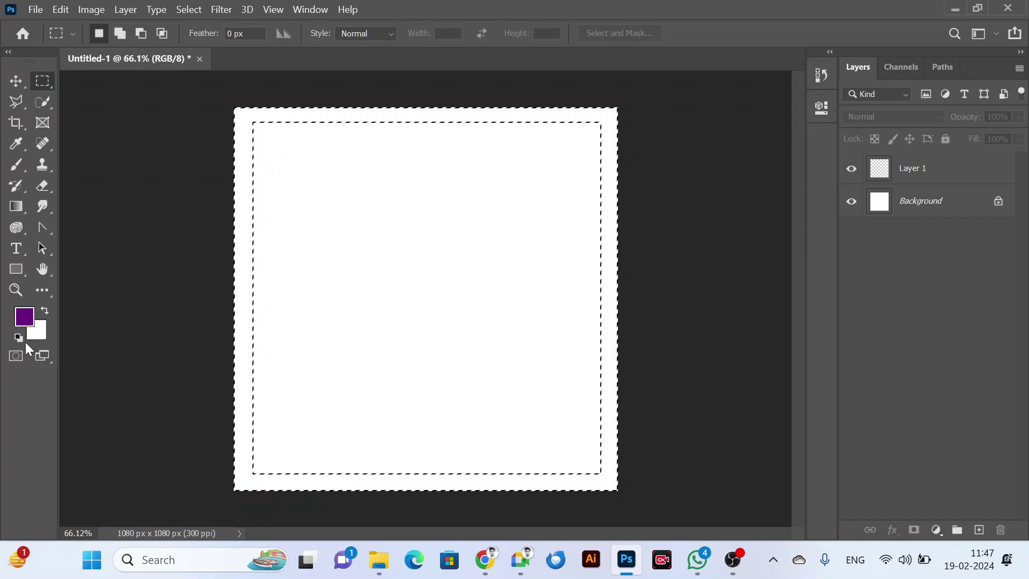
# Set the foreground color to bright magenta, ff00f0.
pyautogui.click(26, 317)
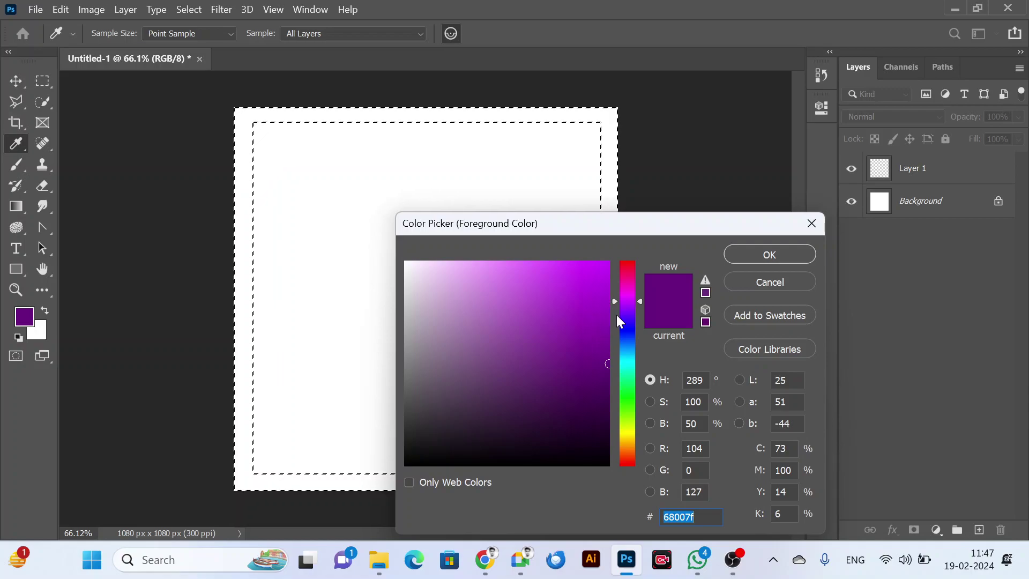
pyautogui.moveTo(638, 300); pyautogui.dragTo(639, 292)
pyautogui.moveTo(584, 270); pyautogui.dragTo(641, 259)
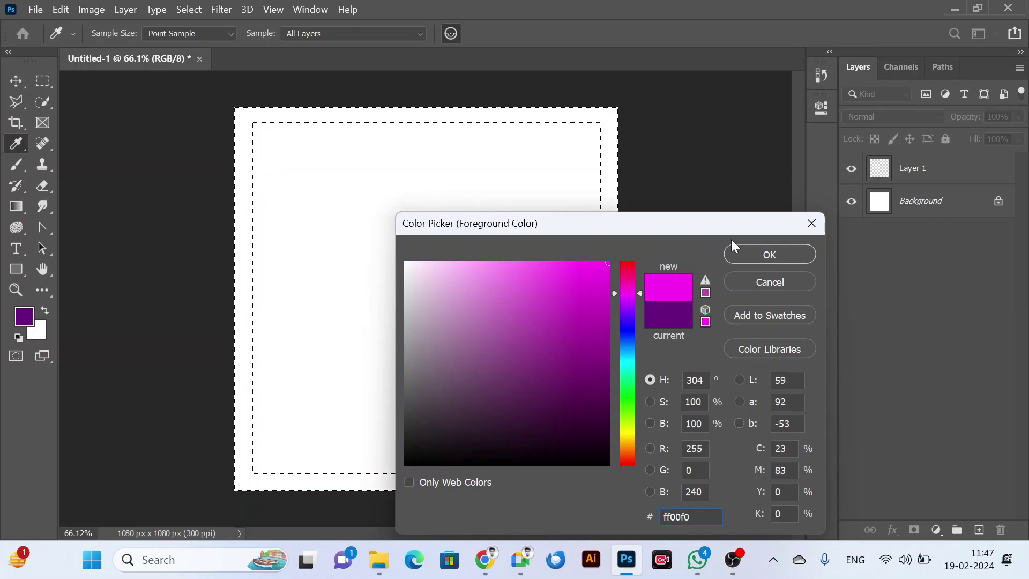
pyautogui.click(763, 254)
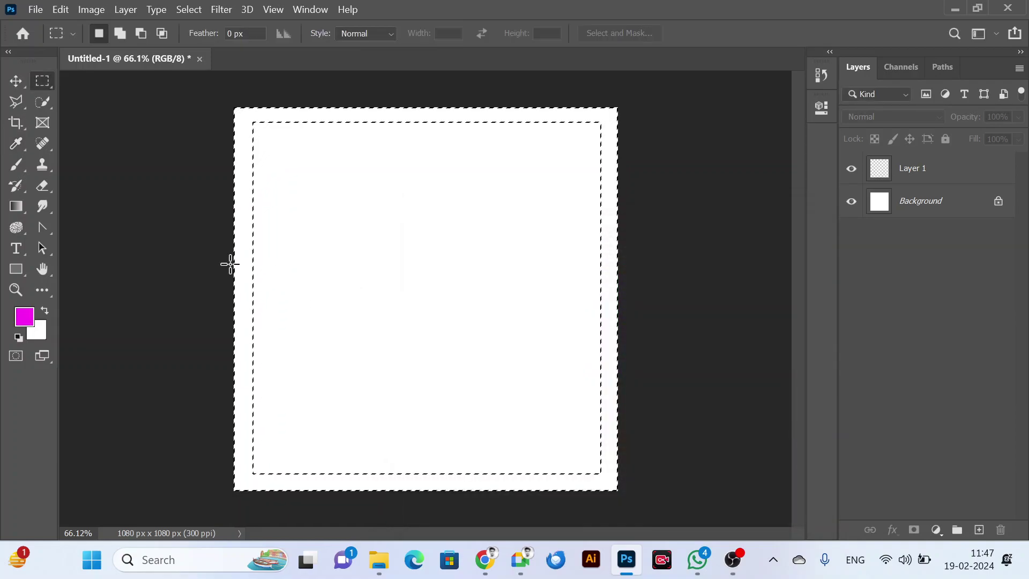
# Set the background color to pure red, ff0000.
pyautogui.click(38, 330)
pyautogui.moveTo(572, 356); pyautogui.dragTo(632, 218)
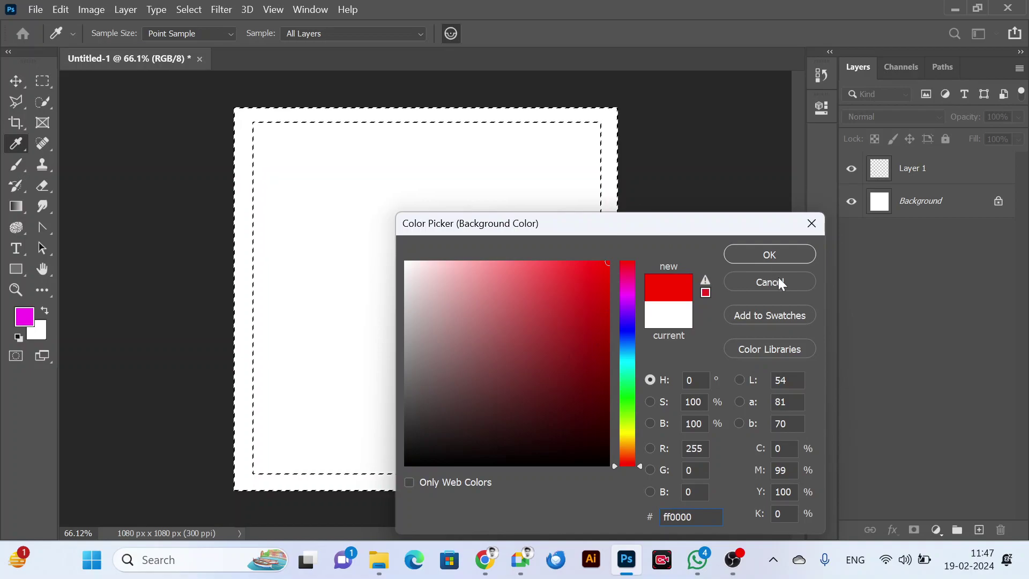
pyautogui.click(782, 258)
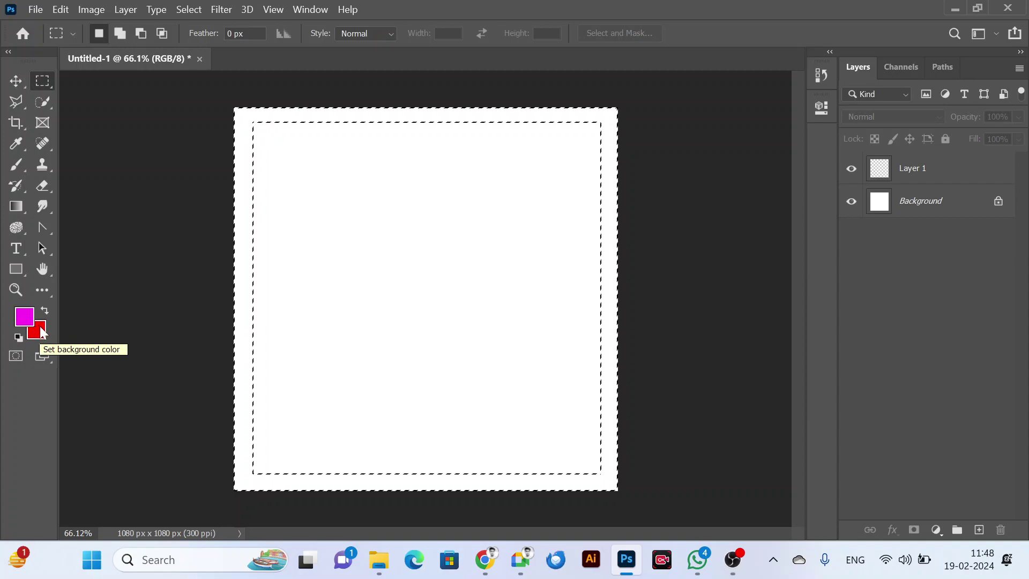
# Select the Background layer and try the Eraser tool across the canvas.
pyautogui.click(950, 213)
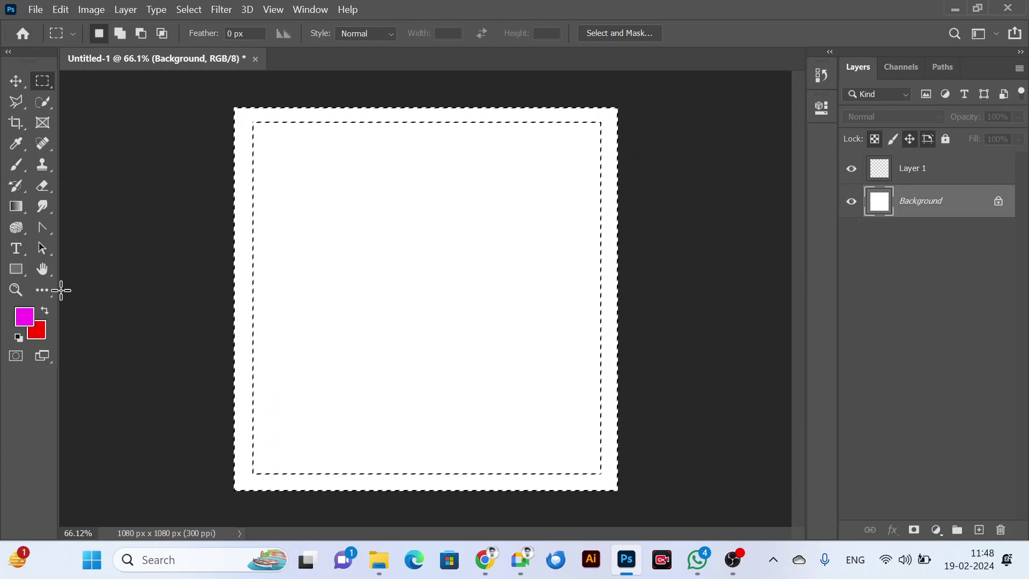
pyautogui.click(43, 186)
pyautogui.moveTo(273, 286)
pyautogui.mouseDown()
pyautogui.moveTo(420, 409)
pyautogui.moveTo(632, 295)
pyautogui.moveTo(626, 234)
pyautogui.mouseUp()
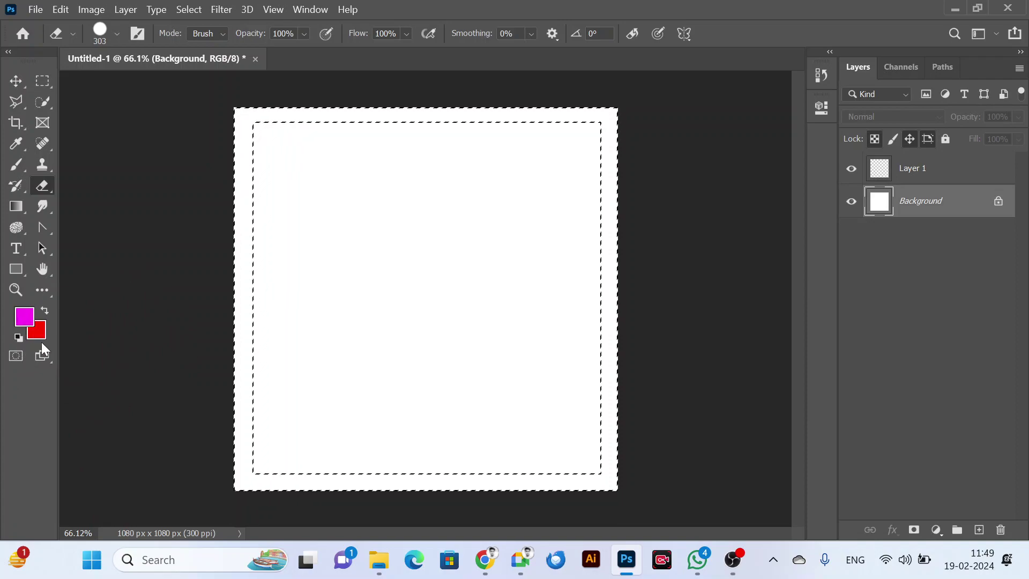
# Fill the border selection on the Background layer with the magenta foreground color, and undo the fill.
pyautogui.click(45, 310)
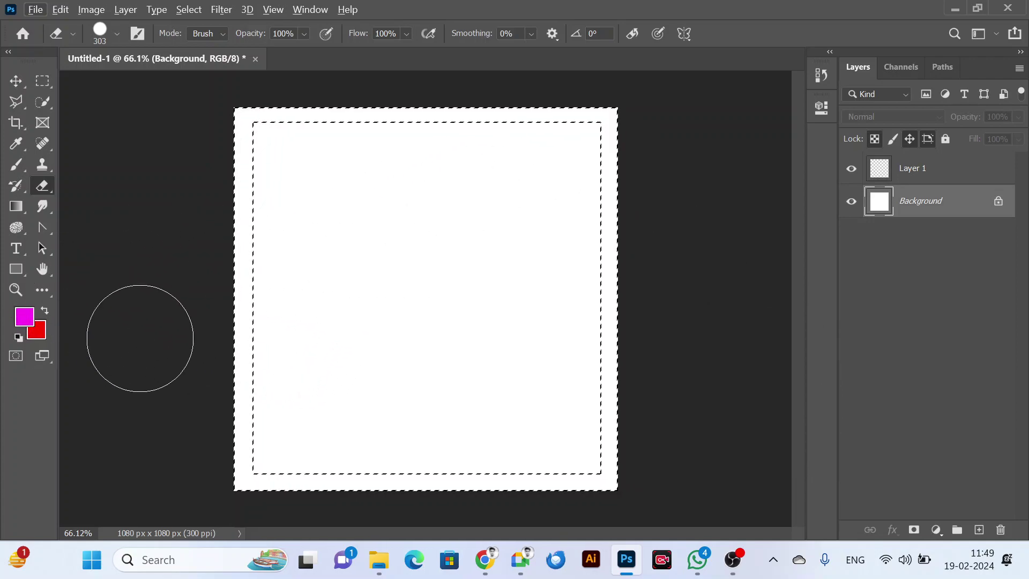
pyautogui.hotkey('alt', 'BackSpace')
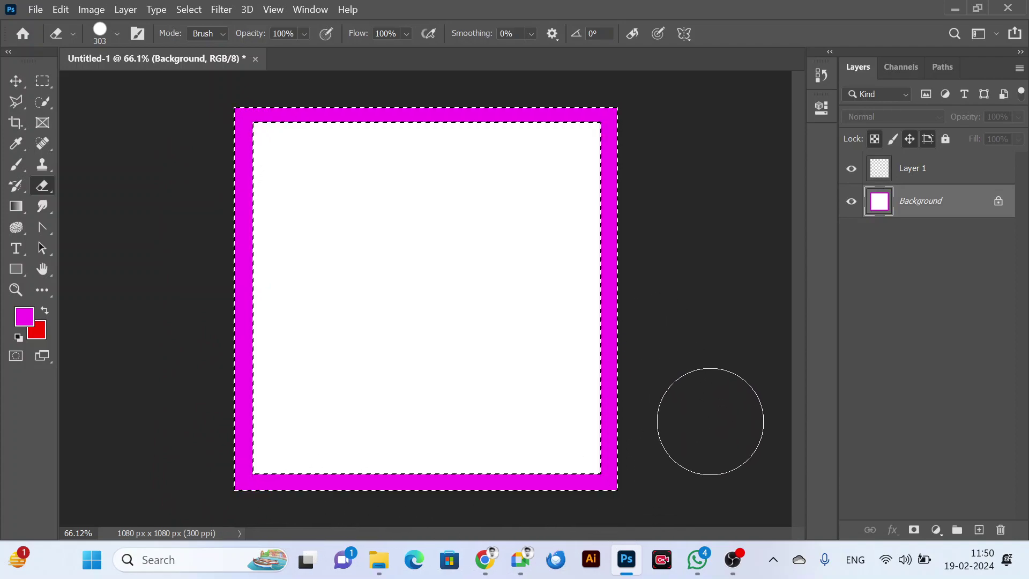
pyautogui.hotkey('ctrl', 'd')
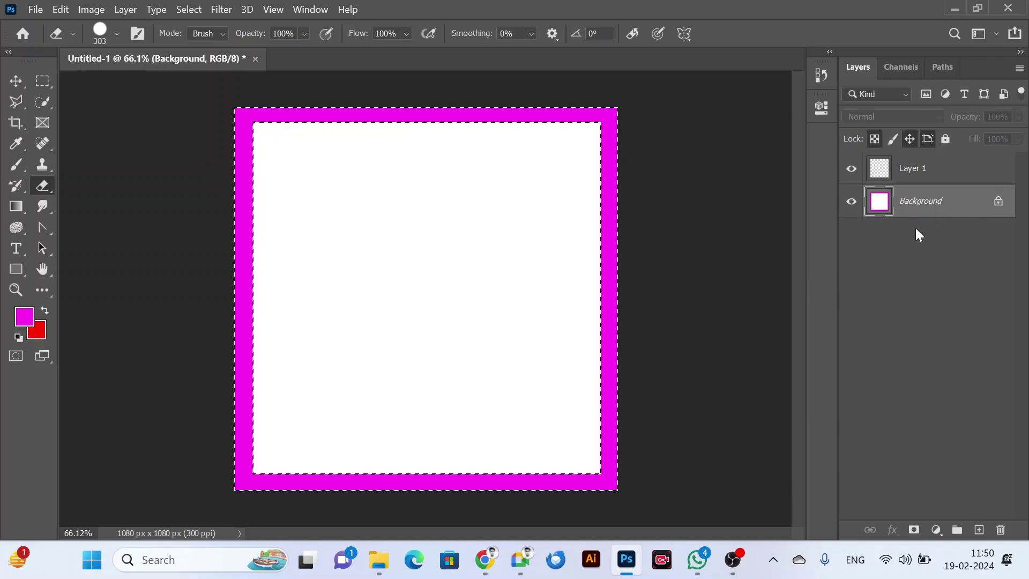
pyautogui.hotkey('ctrl', 'z')
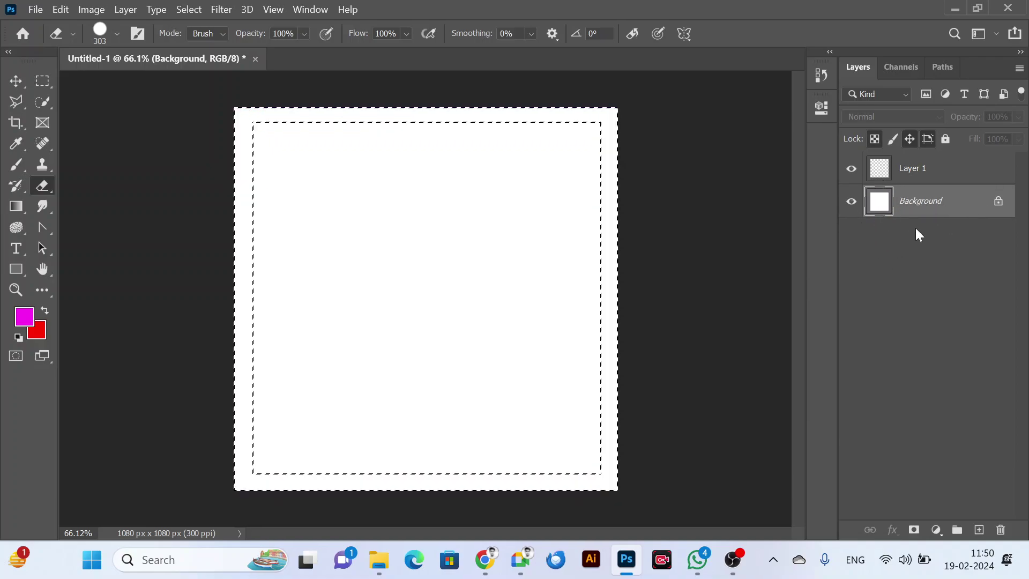
# Fill the border selection on the Background layer with the red background color and clear the selection.
pyautogui.click(929, 168)
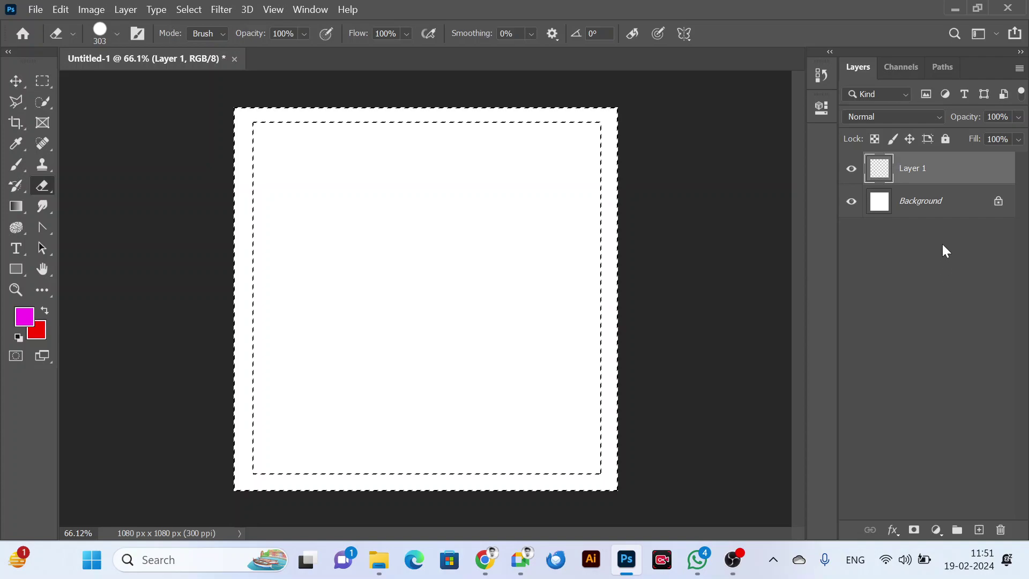
pyautogui.click(924, 210)
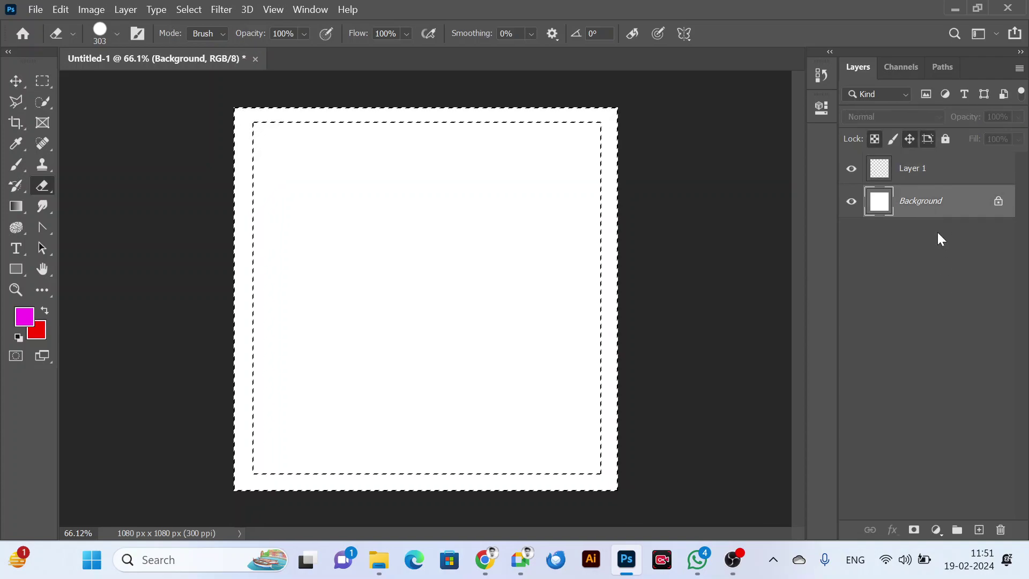
pyautogui.hotkey('ctrl', 'BackSpace')
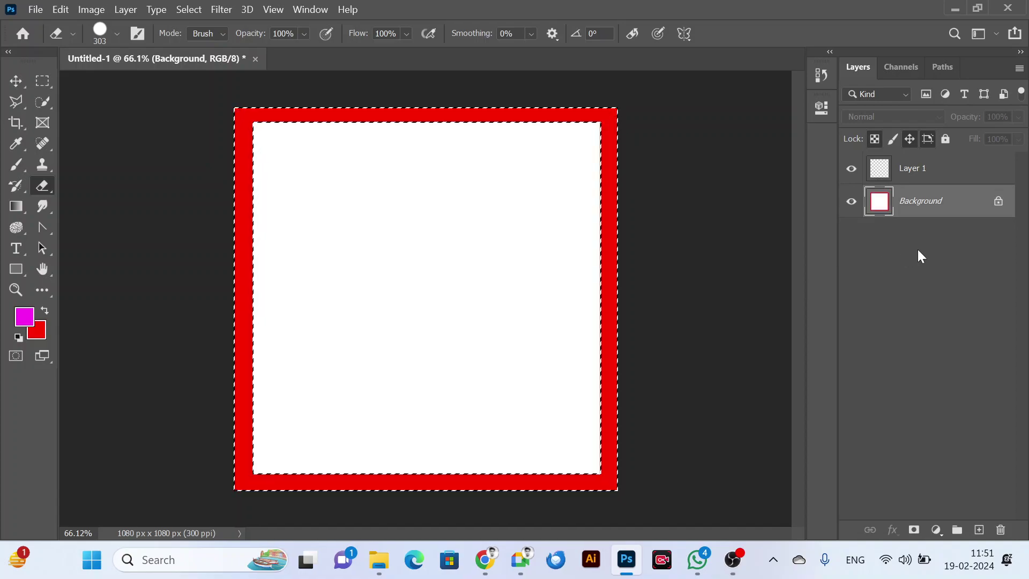
pyautogui.hotkey('ctrl', 'd')
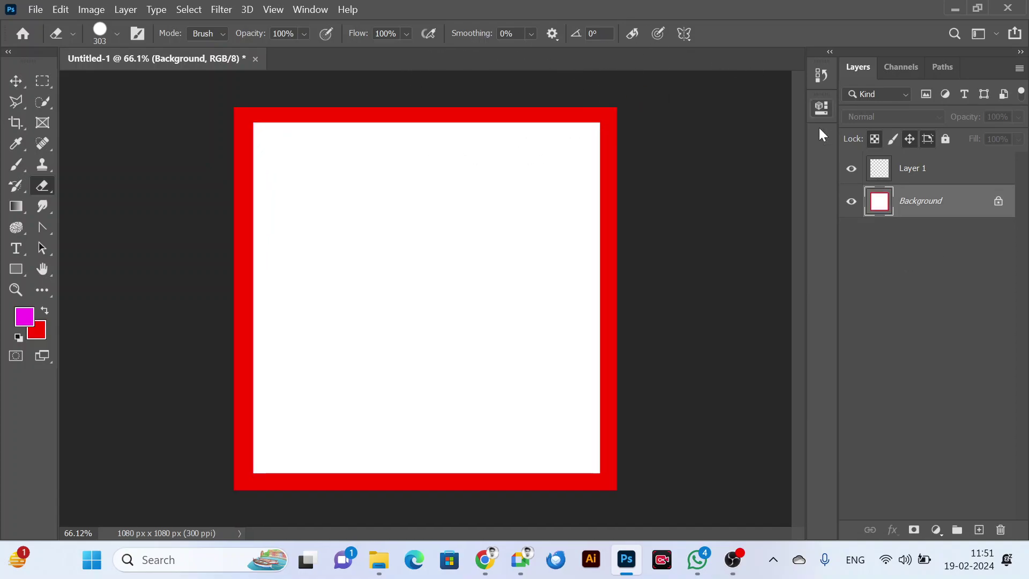
# Delete the empty Layer 1.
pyautogui.click(934, 170)
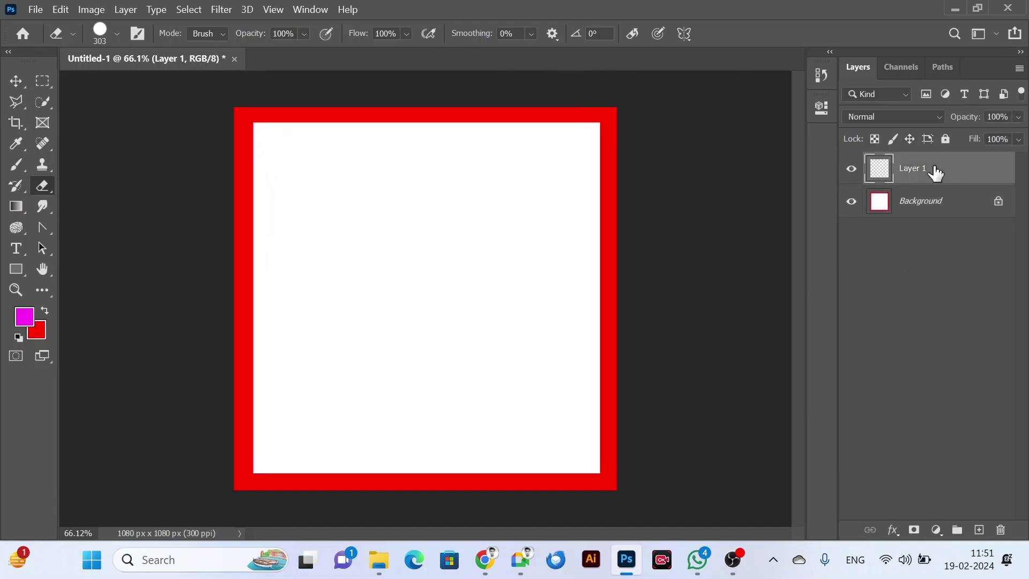
pyautogui.press('Delete')
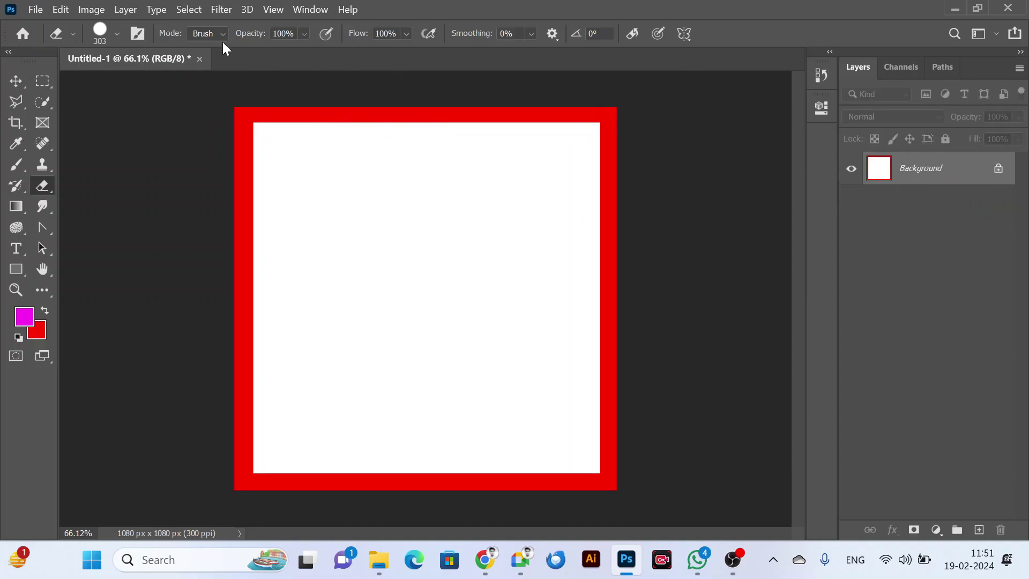
# Place the pngtree-burger-food PNG from the Downloads folder into the Photoshop document.
pyautogui.hotkey('alt', 'Tab')
pyautogui.hotkey('alt', 'Tab')
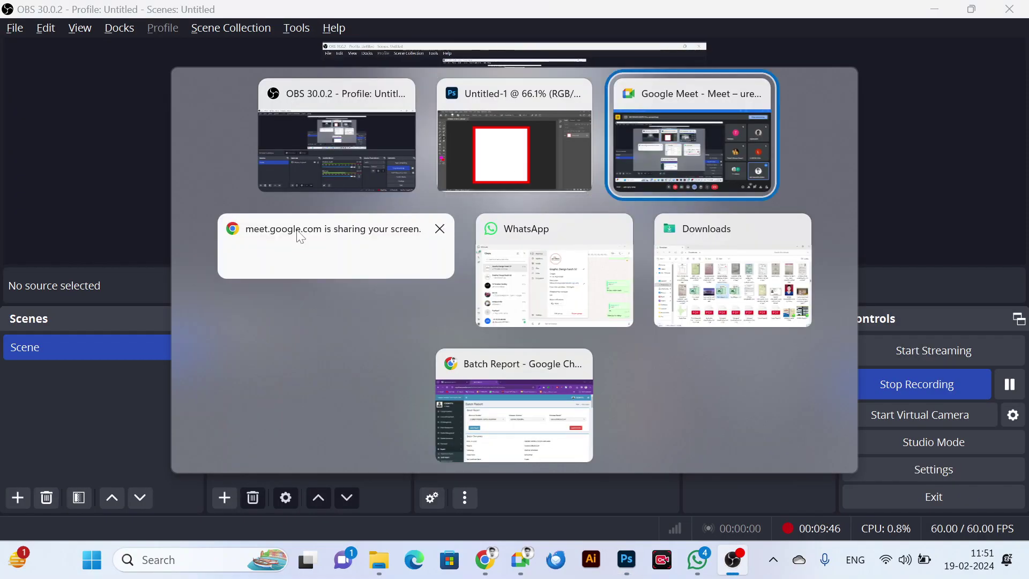
pyautogui.hotkey('alt', 'Tab')
pyautogui.hotkey('alt', 'Tab')
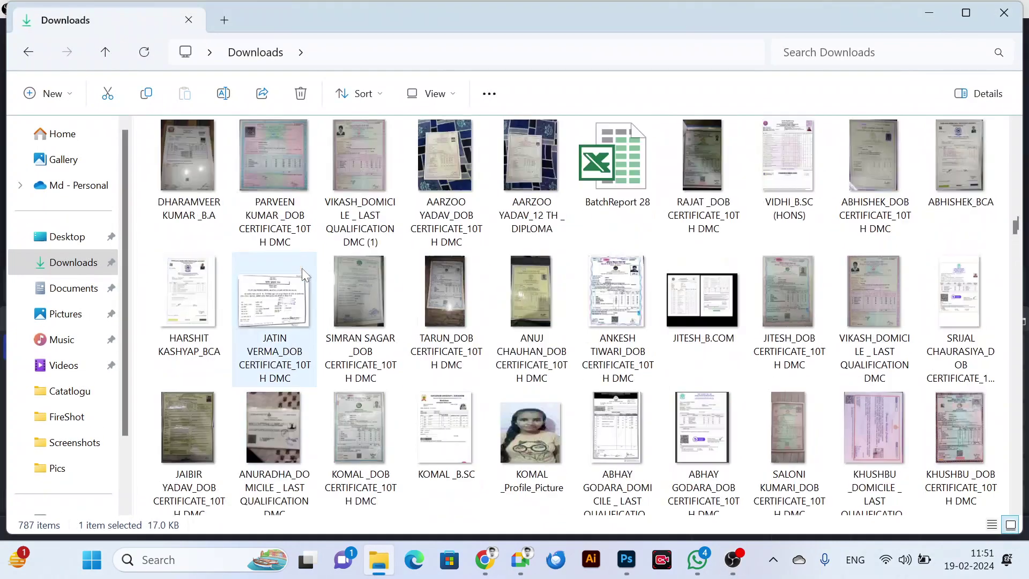
pyautogui.scroll(10, 302, 259)
pyautogui.scroll(-15, 302, 259)
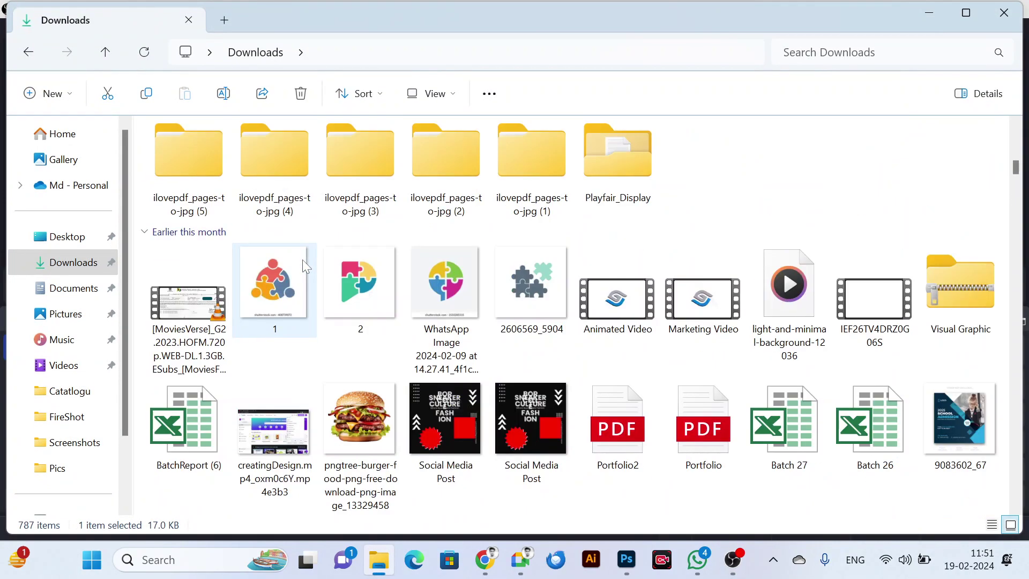
pyautogui.moveTo(359, 280); pyautogui.dragTo(499, 278)
pyautogui.hotkey('alt', 'Tab')
pyautogui.hotkey('alt', 'Tab')
pyautogui.hotkey('alt', 'Tab')
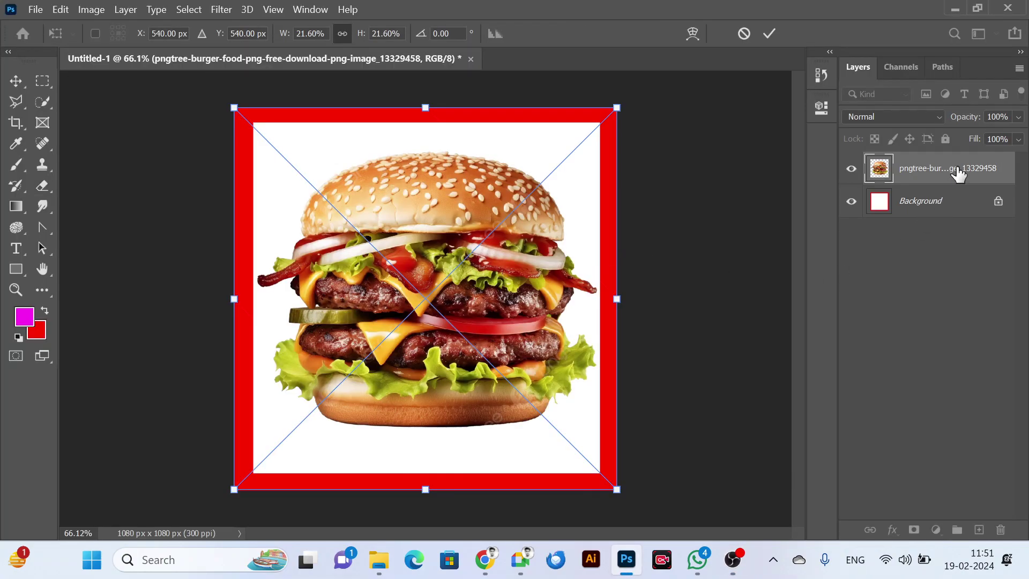
pyautogui.press('Return')
pyautogui.press('e')
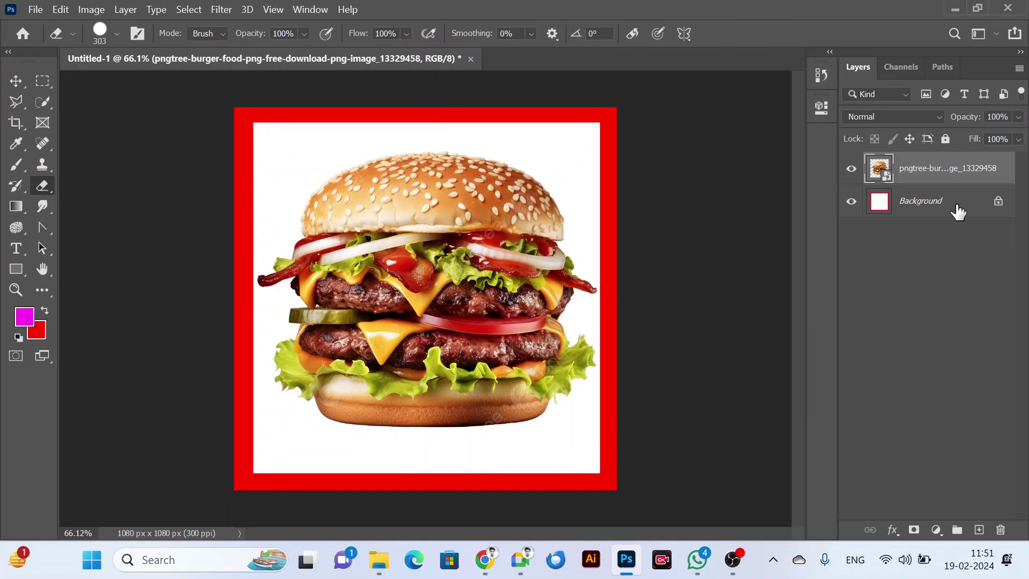
# Unlock the Background layer and move the burger layer beneath it.
pyautogui.rightClick(958, 211)
pyautogui.click(859, 210)
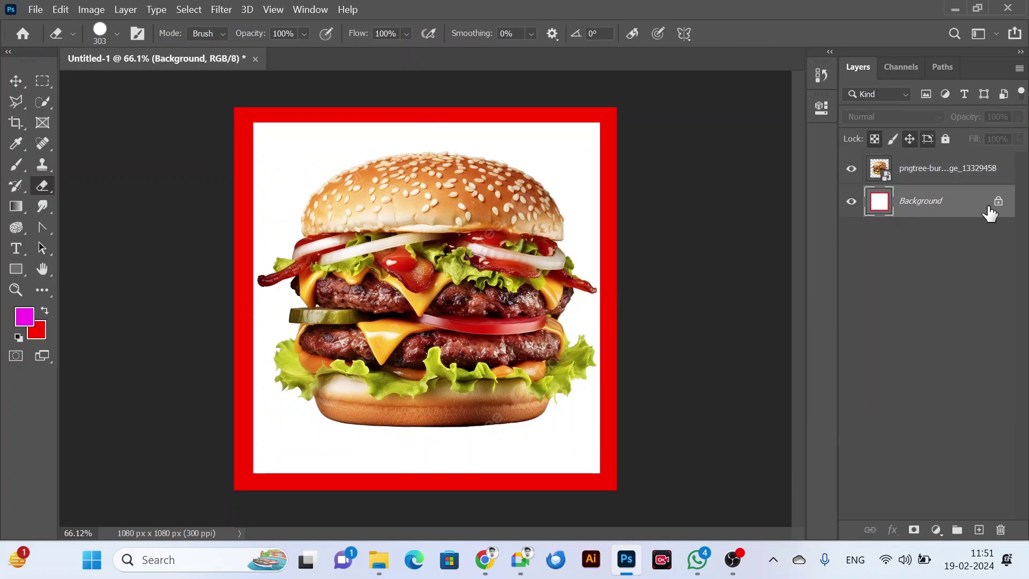
pyautogui.click(998, 201)
pyautogui.click(959, 219)
pyautogui.moveTo(960, 172); pyautogui.dragTo(957, 231)
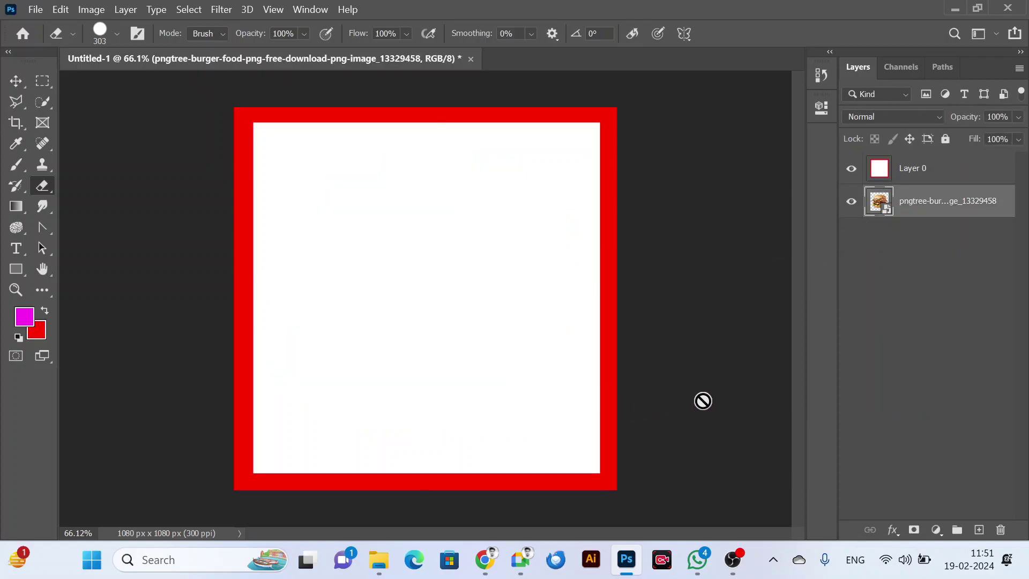
pyautogui.click(934, 176)
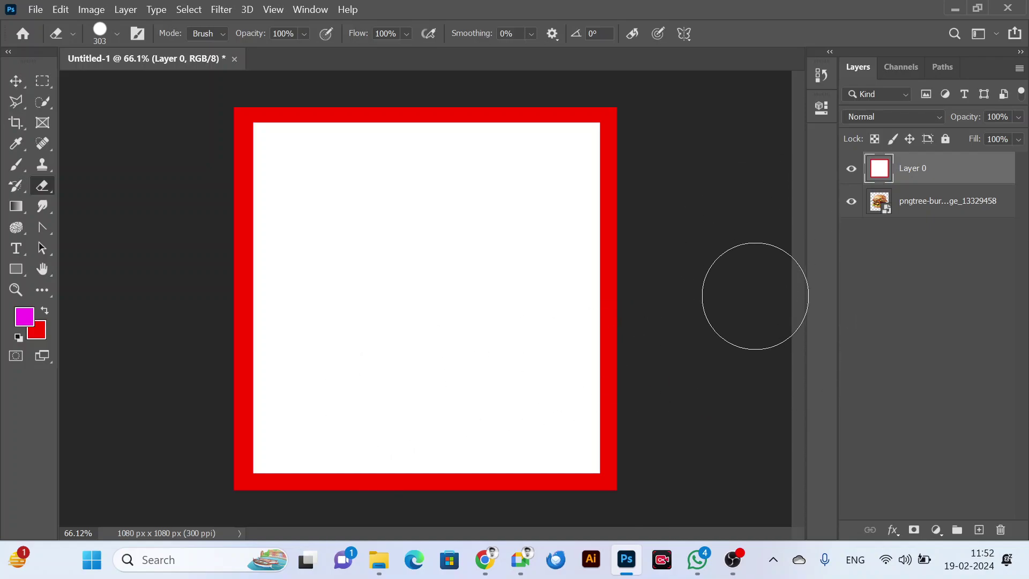
# Undo back to the unfilled border selection, and fill it on Layer 1 with the red background color.
pyautogui.hotkey('ctrl', 'z')
pyautogui.hotkey('ctrl', 'z')
pyautogui.hotkey('ctrl', 'z')
pyautogui.hotkey('ctrl', 'z')
pyautogui.hotkey('ctrl', 'z')
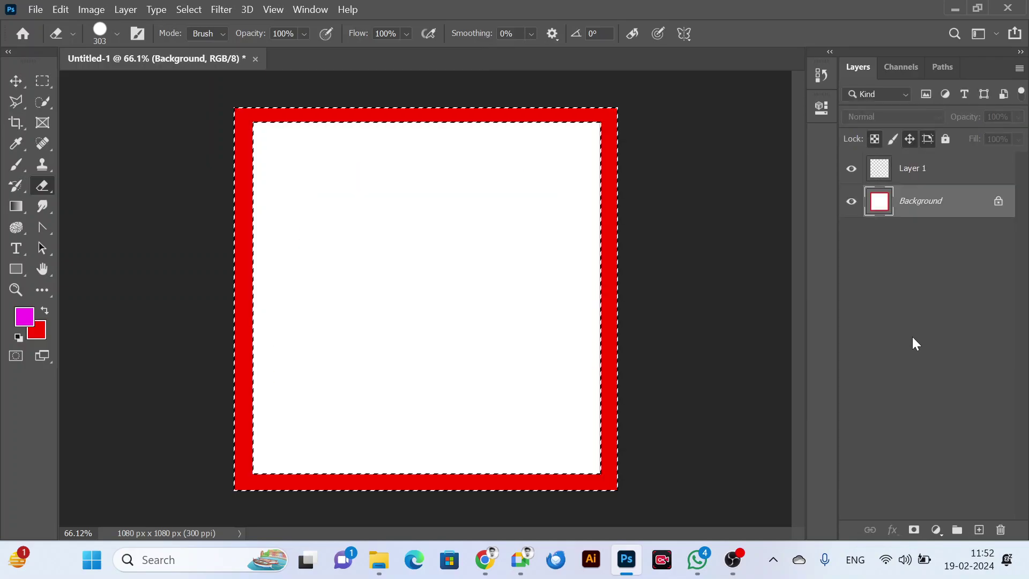
pyautogui.hotkey('ctrl', 'z')
pyautogui.click(915, 170)
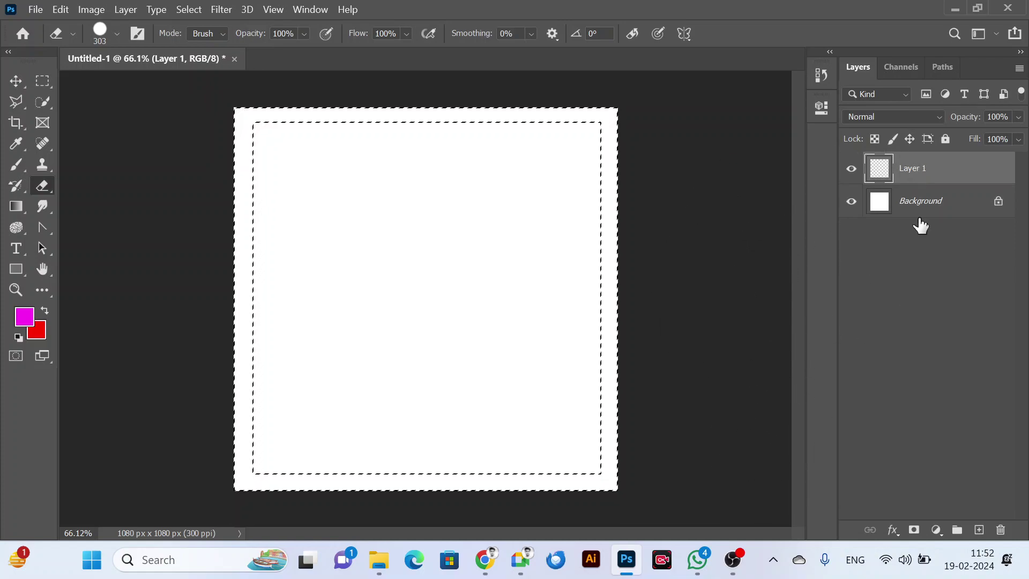
pyautogui.hotkey('ctrl', 'BackSpace')
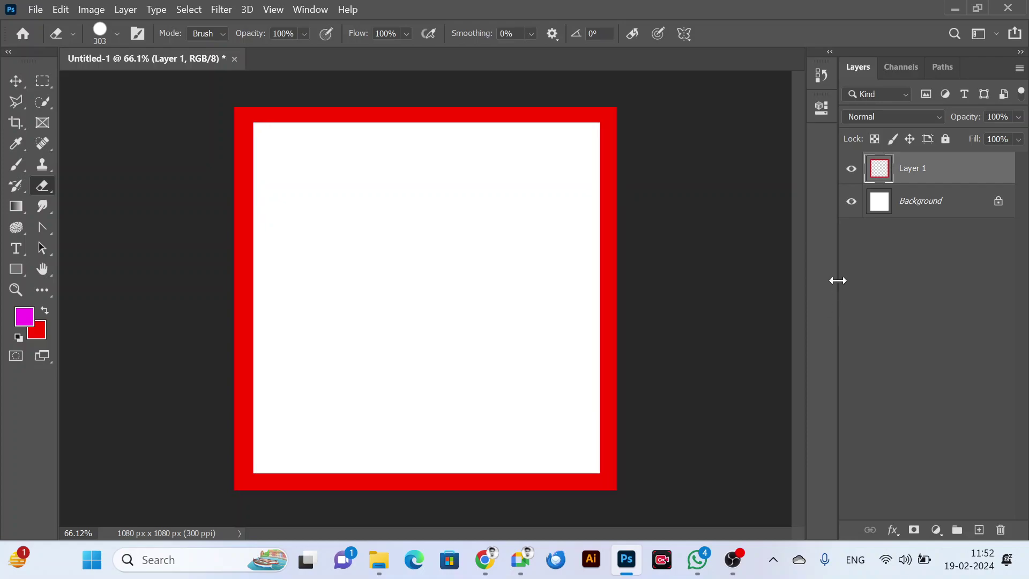
# Place the burger PNG from the Downloads folder again and move its layer between Layer 1 and the Background.
pyautogui.hotkey('alt', 'Tab')
pyautogui.hotkey('alt', 'Tab')
pyautogui.press('Tab')
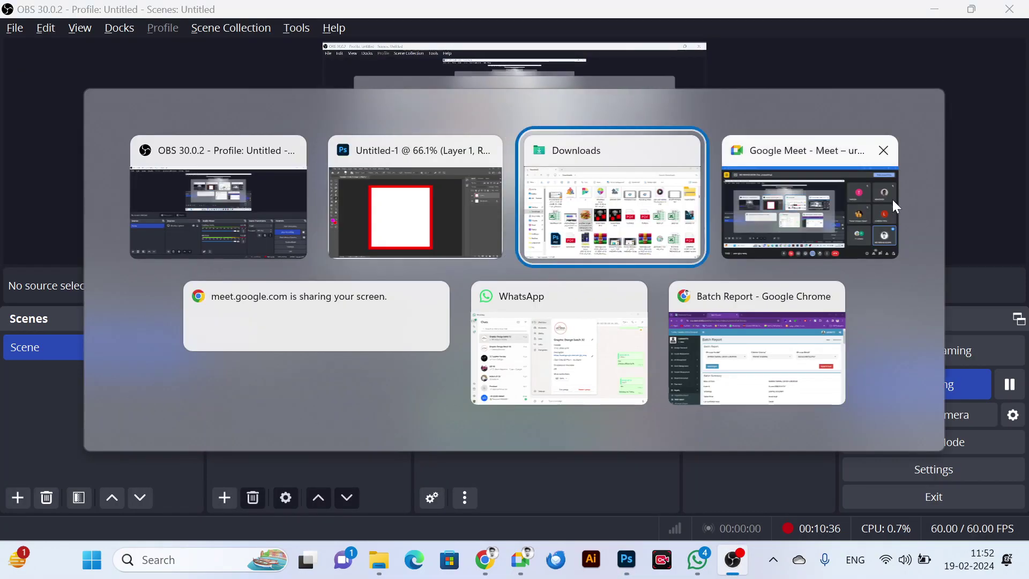
pyautogui.moveTo(376, 279); pyautogui.dragTo(487, 263)
pyautogui.hotkey('alt', 'Tab')
pyautogui.press('Tab')
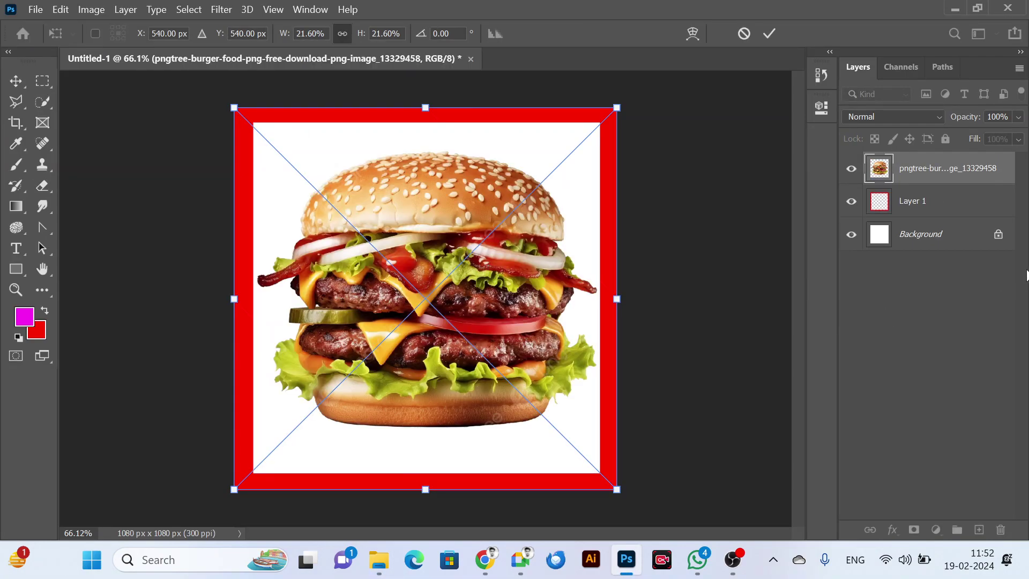
pyautogui.moveTo(953, 170)
pyautogui.mouseDown()
pyautogui.moveTo(935, 227)
pyautogui.moveTo(931, 219)
pyautogui.mouseUp()
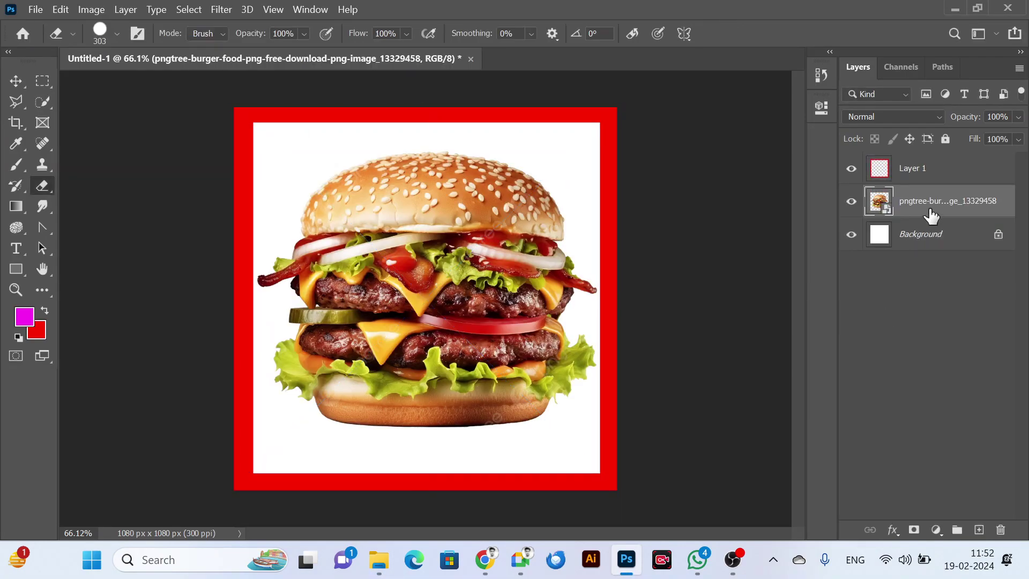
pyautogui.click(911, 169)
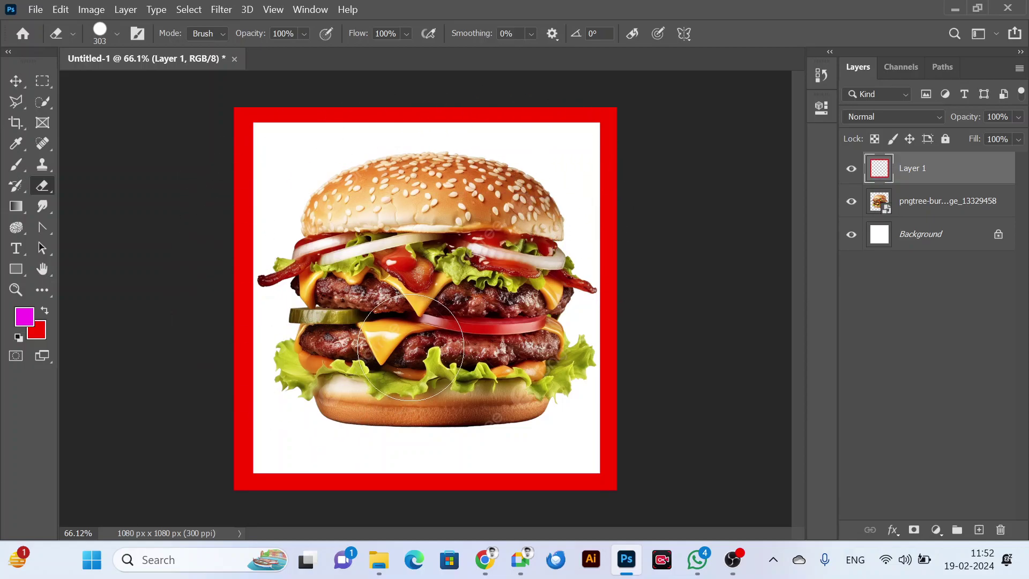
# Move the burger sideways beneath the red border with the Move tool, and bring it back to the canvas centre.
pyautogui.press('v')
pyautogui.moveTo(467, 246); pyautogui.dragTo(597, 243)
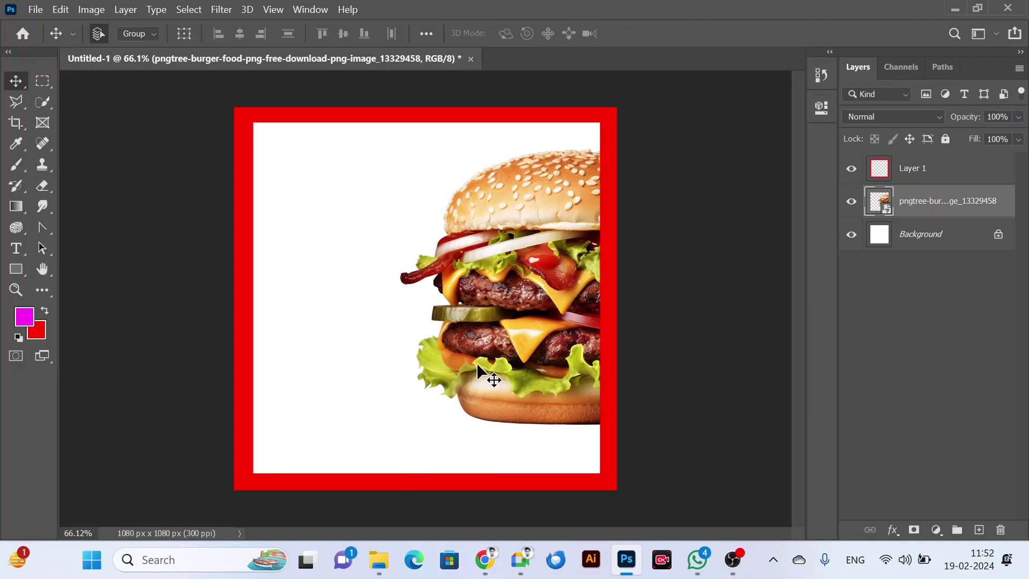
pyautogui.moveTo(528, 287); pyautogui.dragTo(379, 291)
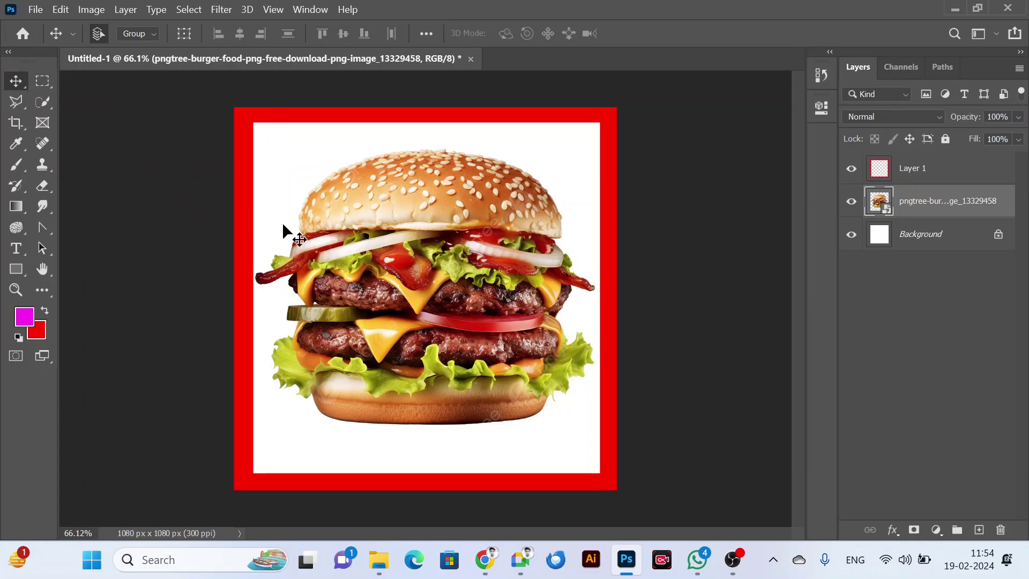
pyautogui.moveTo(918, 214)
pyautogui.mouseDown()
pyautogui.moveTo(932, 170)
pyautogui.moveTo(923, 195)
pyautogui.mouseUp()
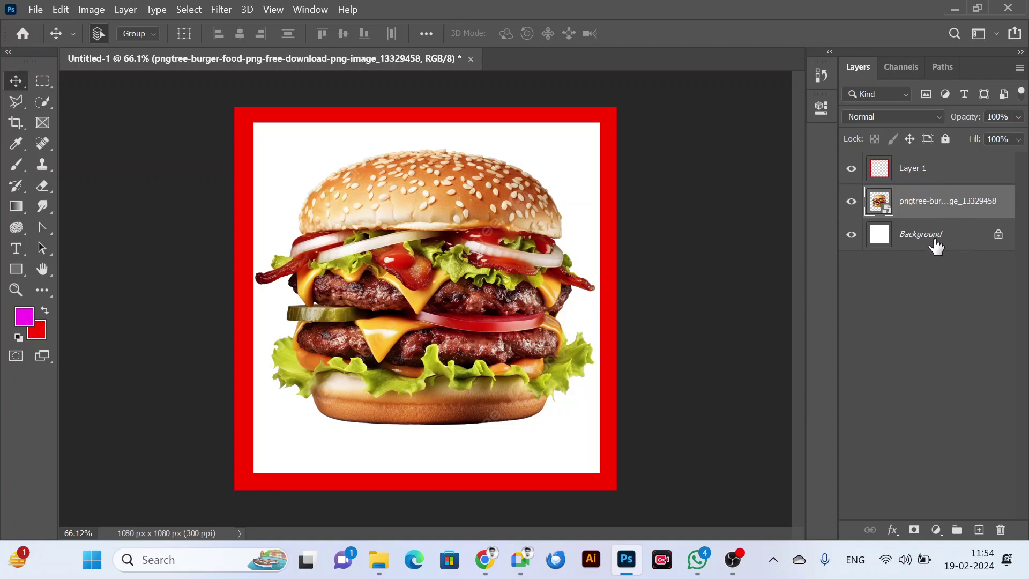
pyautogui.moveTo(949, 241); pyautogui.dragTo(931, 185)
# Hide the burger layer and Layer 1, and add a new empty layer on top.
pyautogui.click(850, 200)
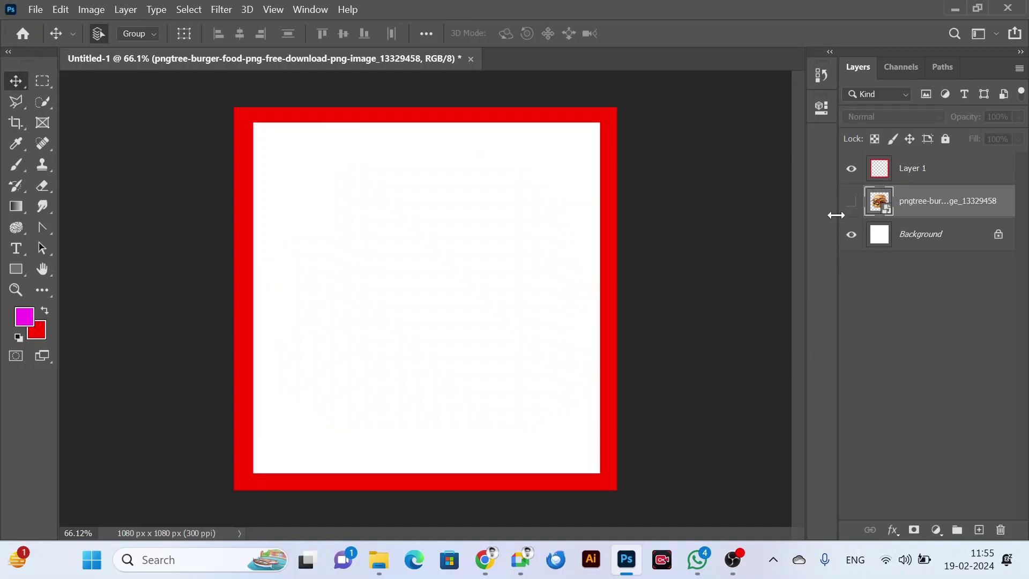
pyautogui.click(948, 172)
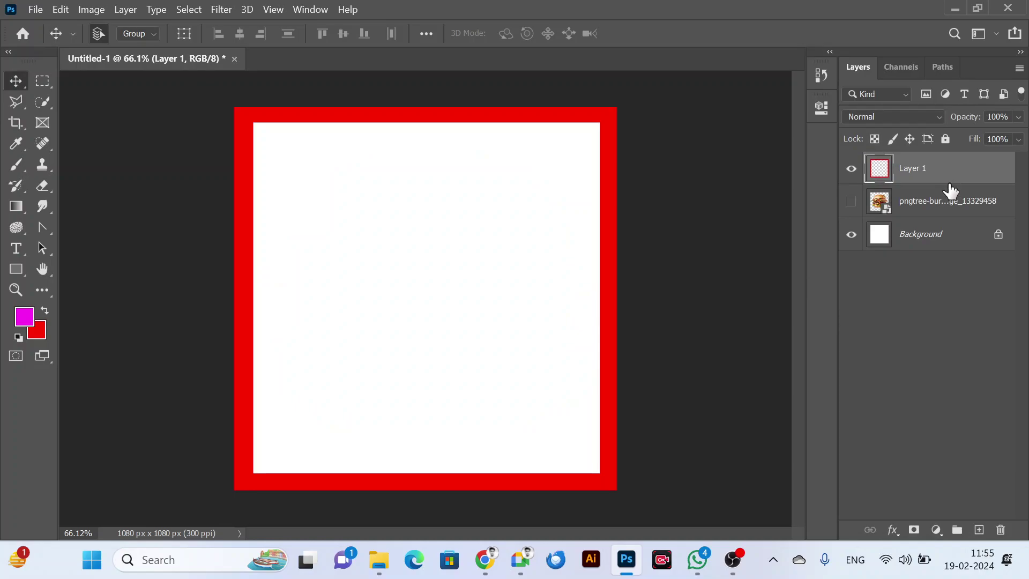
pyautogui.click(851, 169)
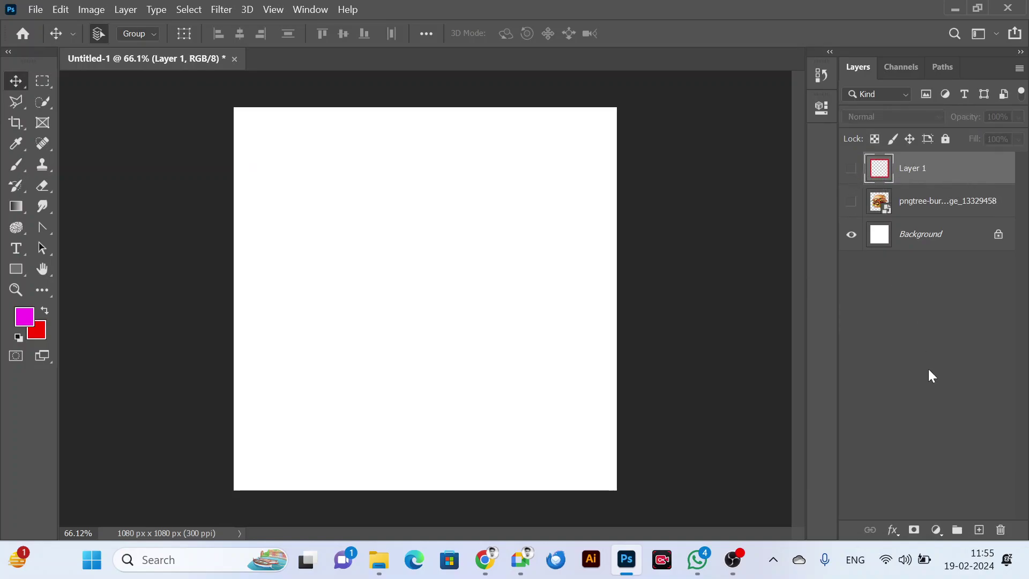
pyautogui.click(978, 529)
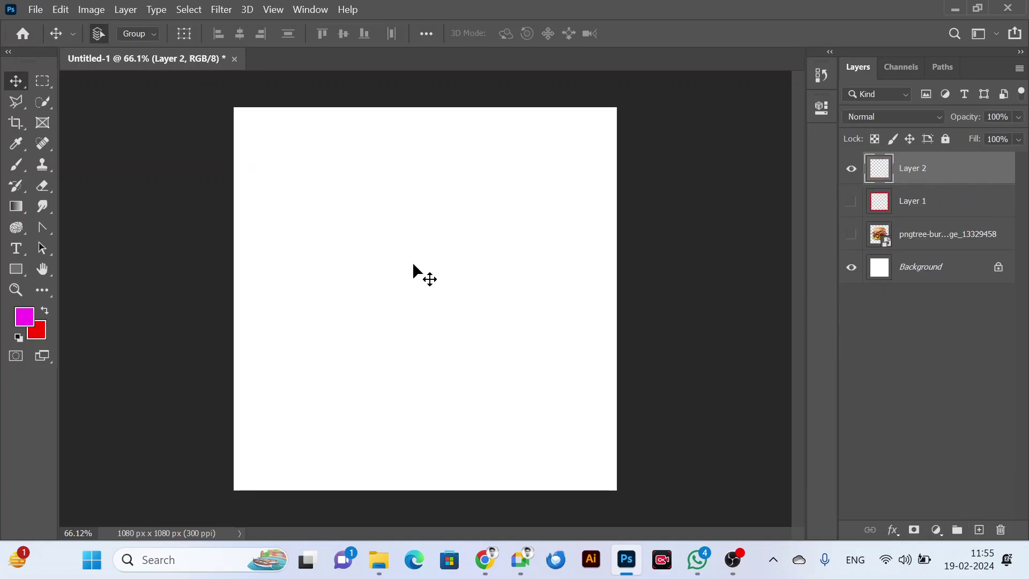
# Activate the Brush tool and expand the Dry Media Brushes presets, declining the incoming voice call.
pyautogui.click(17, 165)
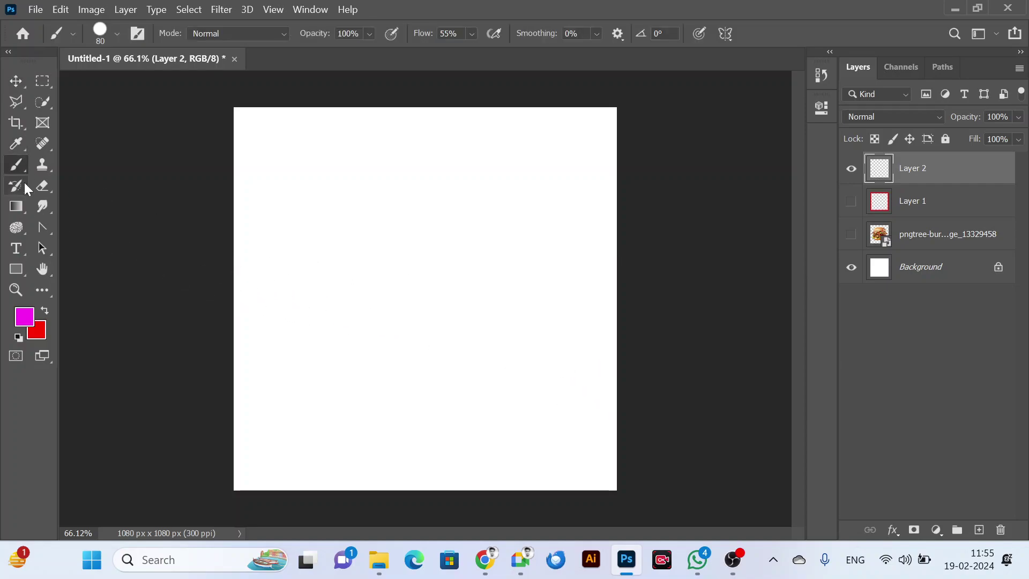
pyautogui.rightClick(19, 166)
pyautogui.click(53, 162)
pyautogui.click(101, 29)
pyautogui.scroll(-1, 77, 251)
pyautogui.scroll(1, 87, 222)
pyautogui.click(30, 188)
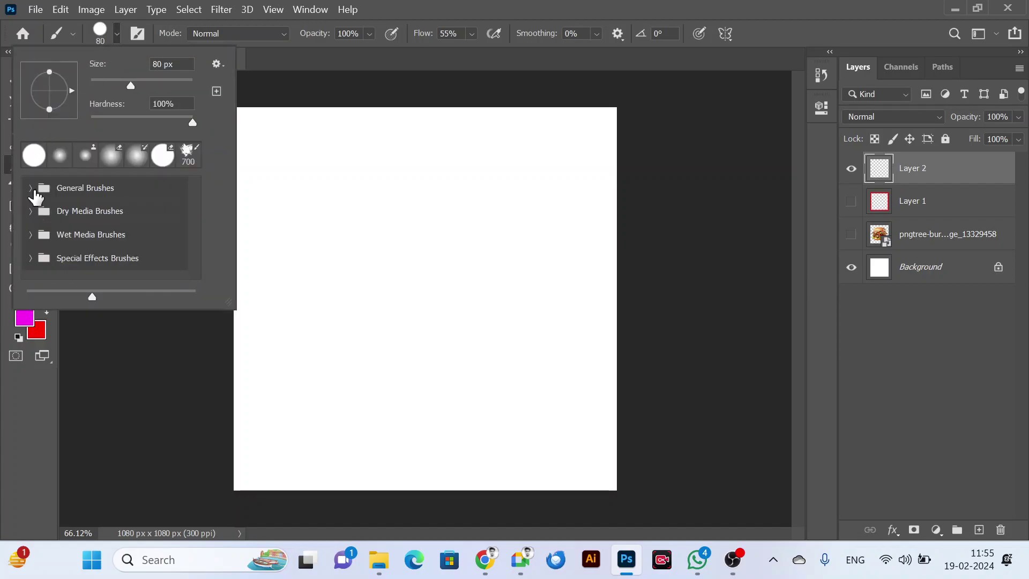
pyautogui.click(30, 210)
pyautogui.scroll(-1, 87, 236)
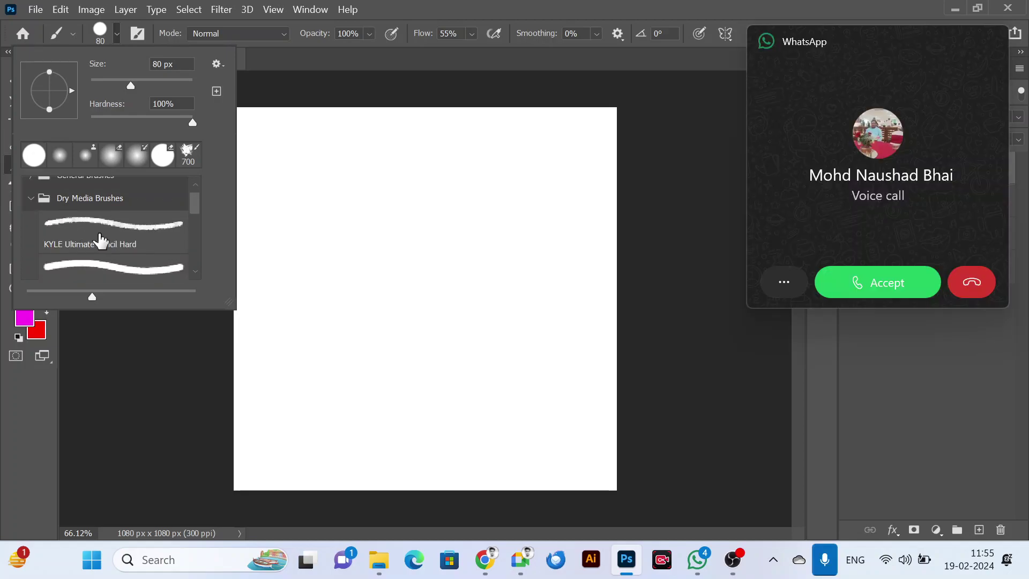
pyautogui.click(969, 288)
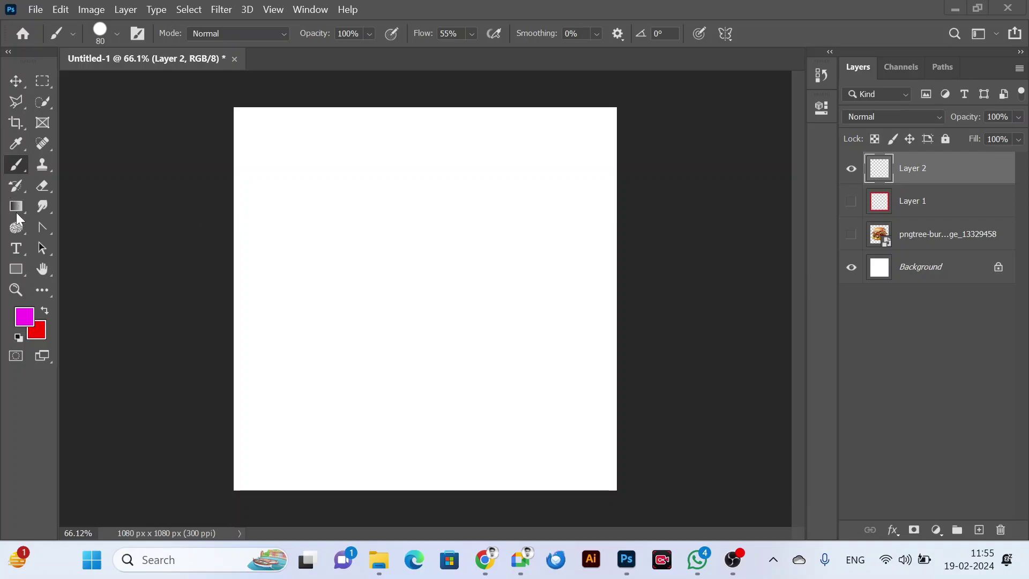
# Choose the KYLE Ultimate Charcoal Pencil 25px Med brush from the Dry Media presets.
pyautogui.click(96, 32)
pyautogui.click(99, 28)
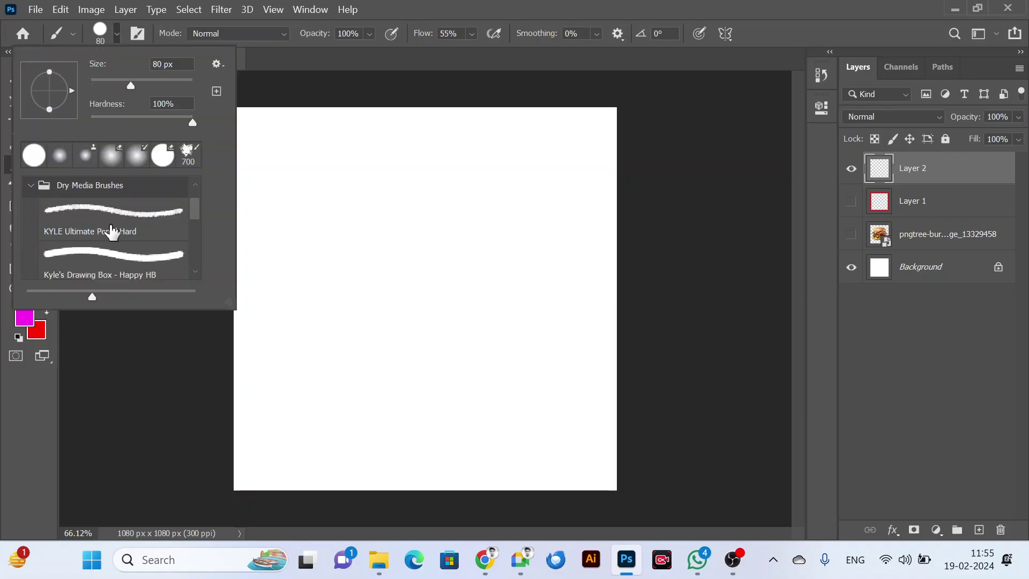
pyautogui.scroll(-2, 111, 237)
pyautogui.click(107, 250)
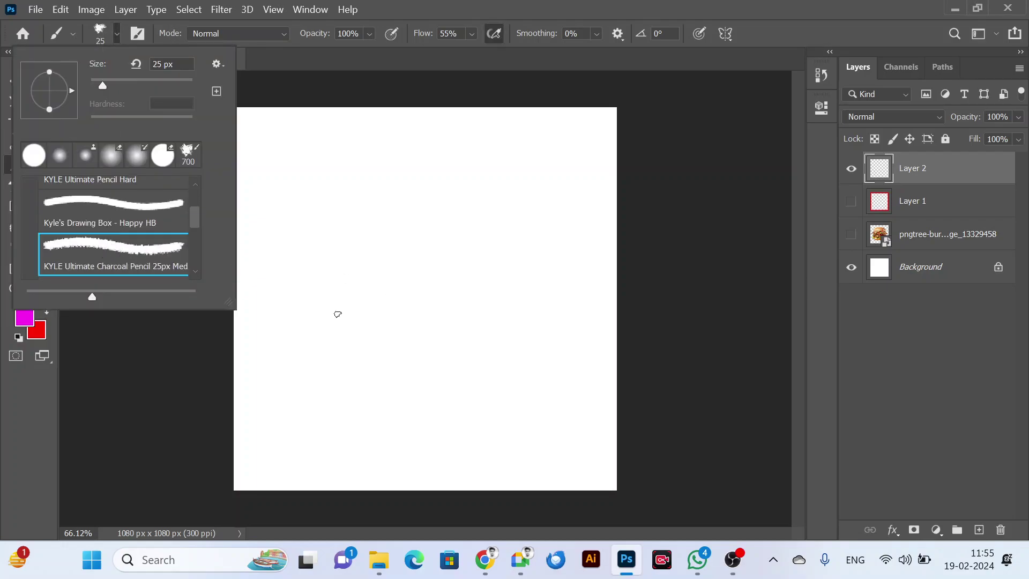
pyautogui.click(255, 60)
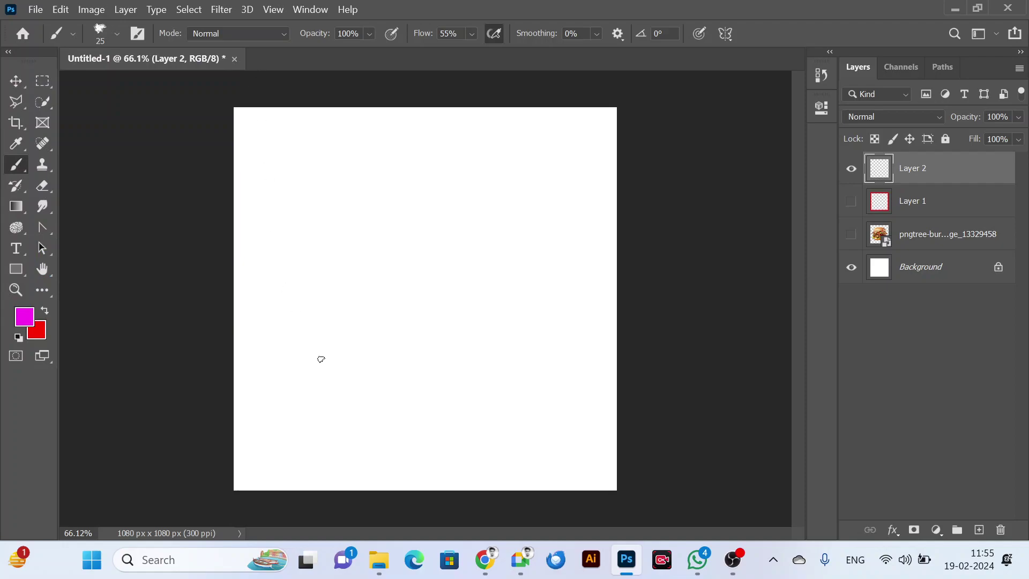
# Set the brush size to 400 px and paint a diagonal magenta stroke across the middle of the canvas on Layer 2.
pyautogui.press(']')
pyautogui.press(']')
pyautogui.press(']')
pyautogui.press(']')
pyautogui.press(']')
pyautogui.press(']')
pyautogui.press(']')
pyautogui.press(']')
pyautogui.press(']')
pyautogui.press(']')
pyautogui.press(']')
pyautogui.press(']')
pyautogui.press(']')
pyautogui.press(']')
pyautogui.press(']')
pyautogui.press(']')
pyautogui.press(']')
pyautogui.press(']')
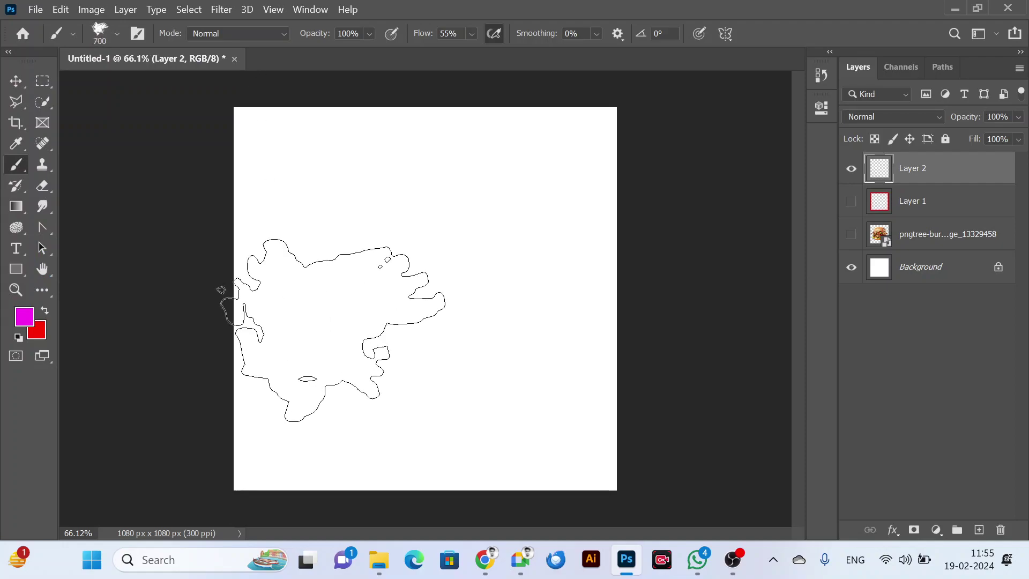
pyautogui.press('[')
pyautogui.press('[')
pyautogui.press('[')
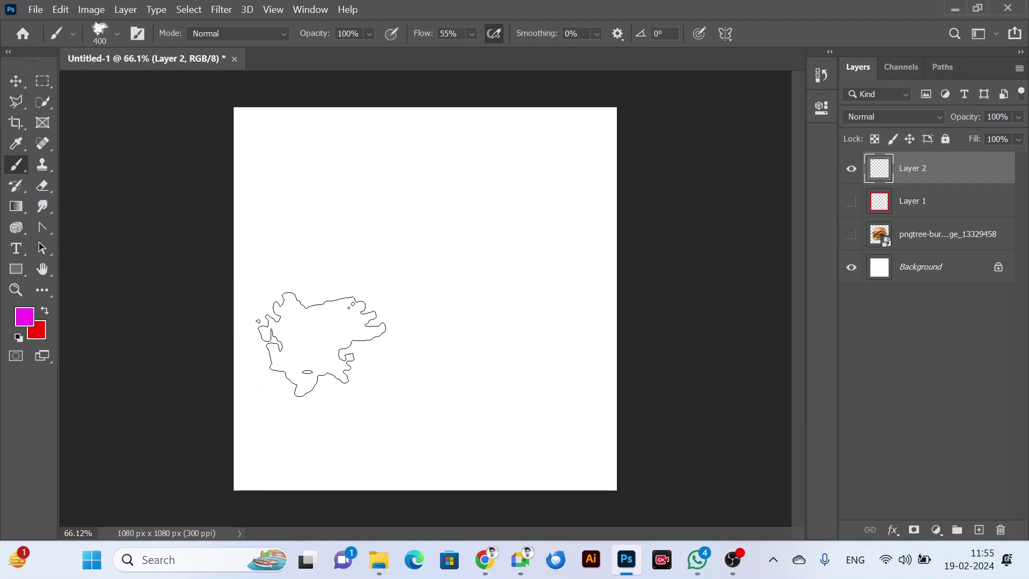
pyautogui.moveTo(310, 336); pyautogui.dragTo(489, 257)
pyautogui.click(982, 287)
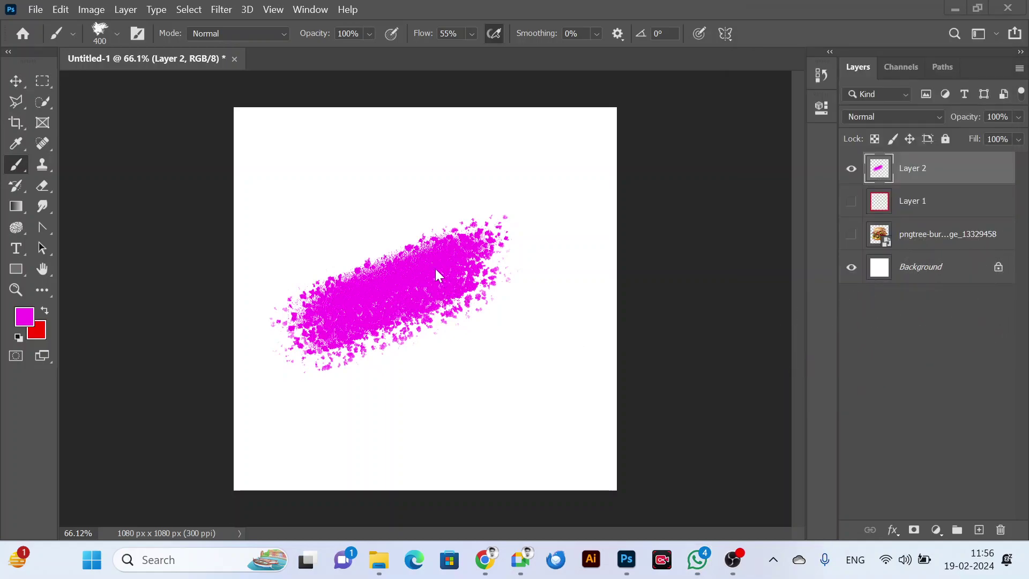
# Add a Lorem Ipsum text layer over the magenta brush stroke in Montserrat Bold at 21 pt.
pyautogui.click(16, 246)
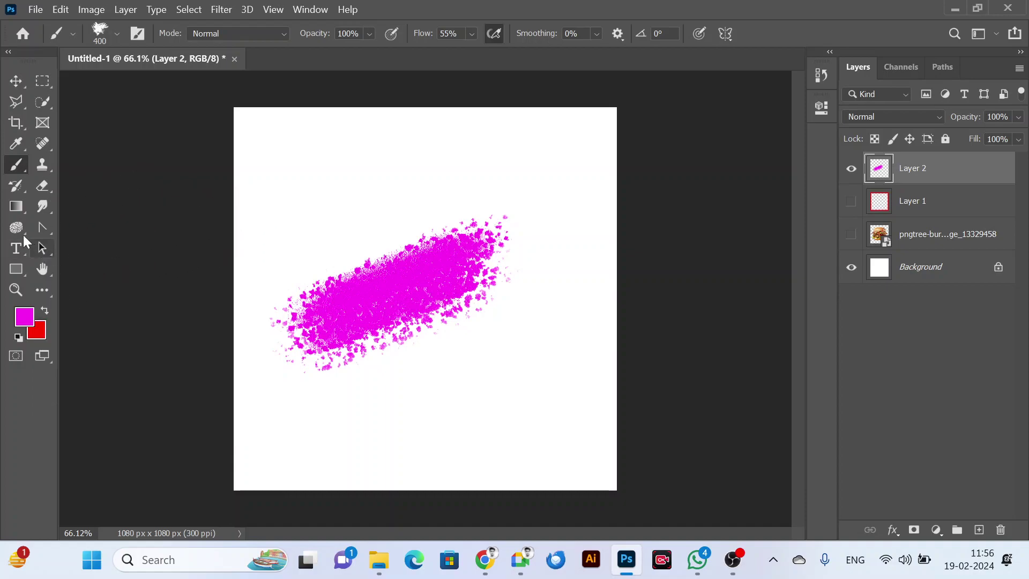
pyautogui.click(16, 248)
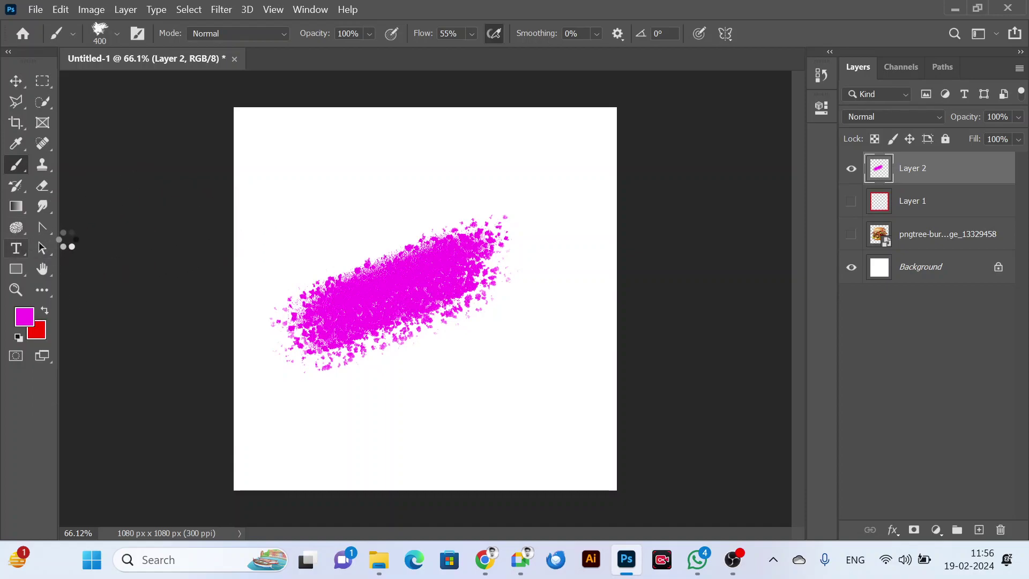
pyautogui.click(332, 300)
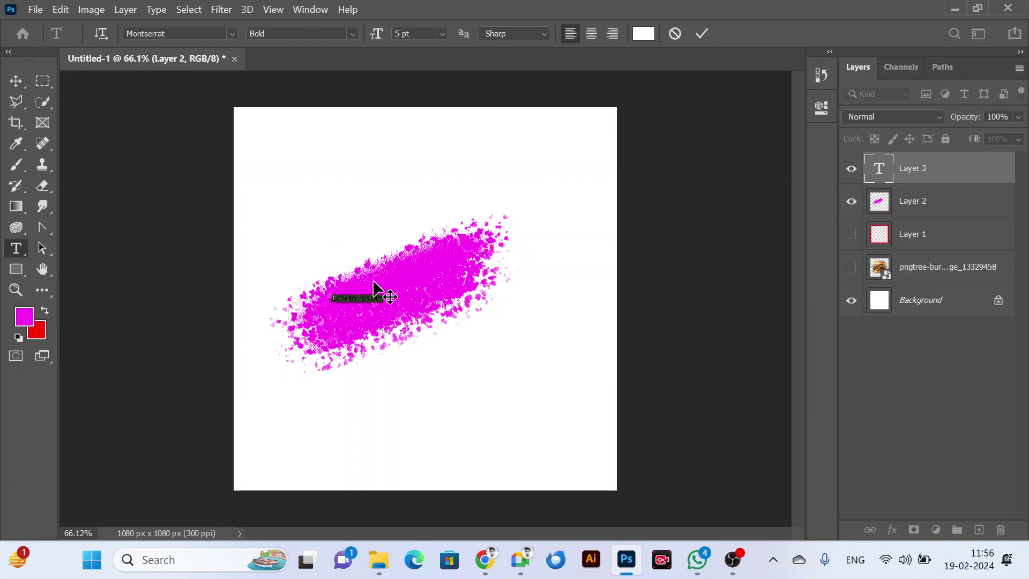
pyautogui.moveTo(373, 37); pyautogui.dragTo(385, 41)
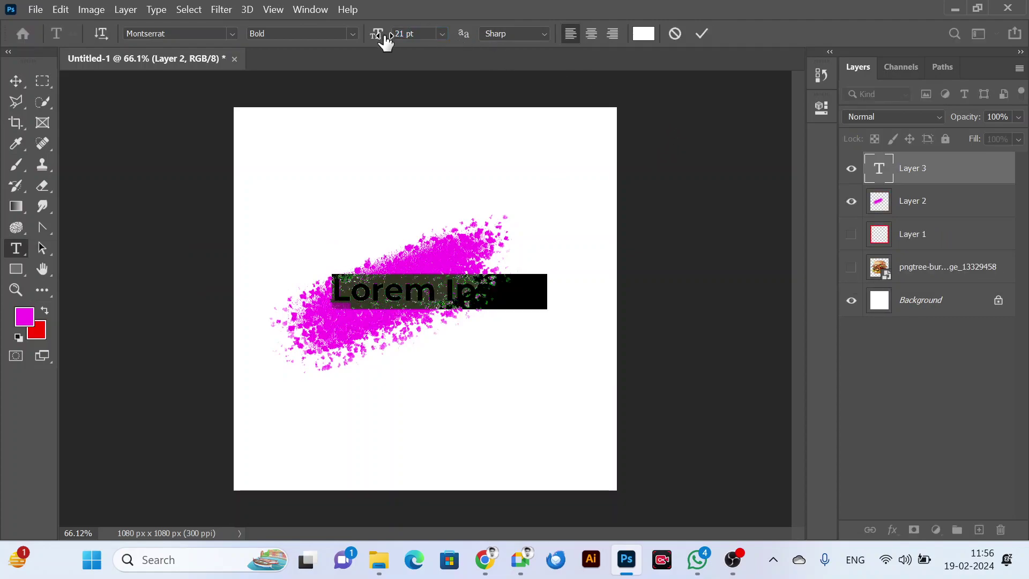
pyautogui.click(703, 33)
# Move the Lorem Ipsum text onto the brush stroke and rotate it to follow the stroke's diagonal.
pyautogui.press('v')
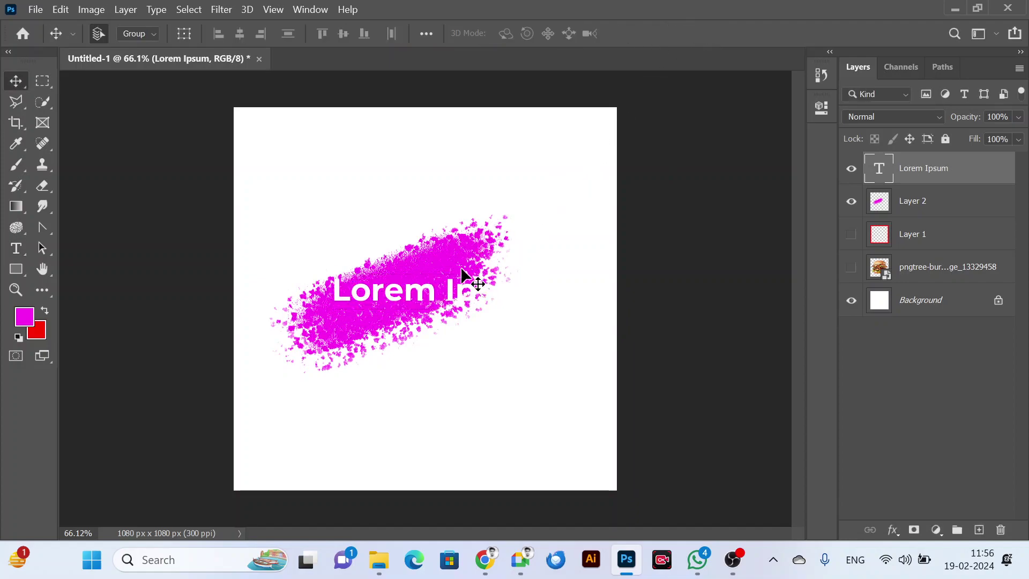
pyautogui.scroll(3, 391, 324)
pyautogui.moveTo(427, 273); pyautogui.dragTo(333, 287)
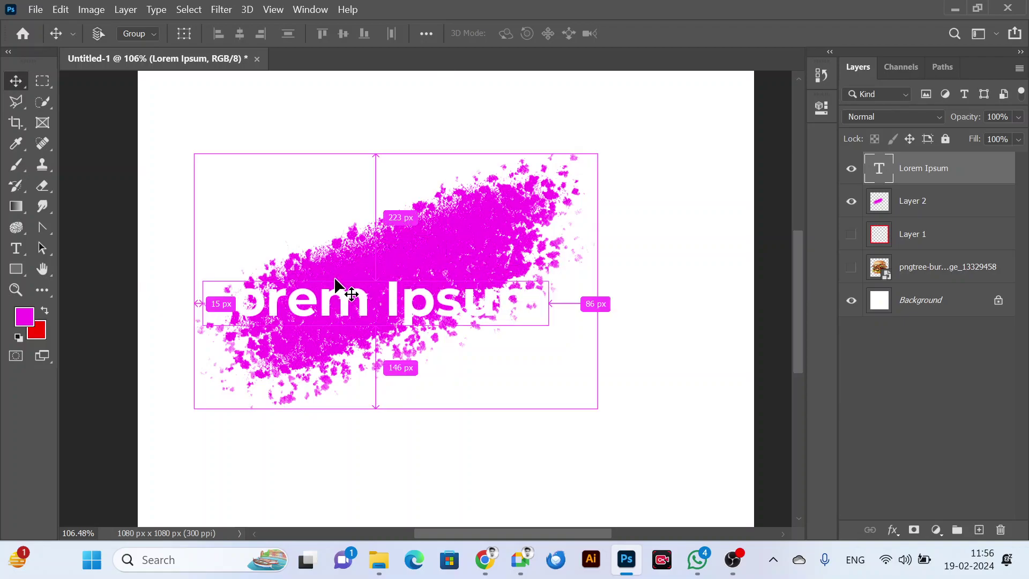
pyautogui.hotkey('ctrl', 't')
pyautogui.moveTo(566, 271); pyautogui.dragTo(565, 165)
pyautogui.click(755, 35)
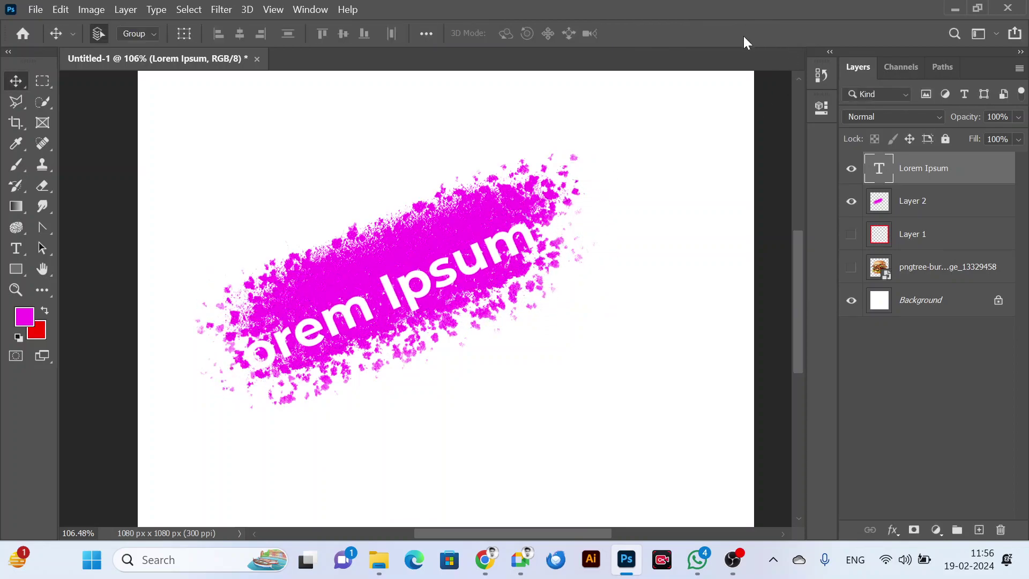
pyautogui.moveTo(460, 221)
pyautogui.mouseDown()
pyautogui.moveTo(454, 241)
pyautogui.moveTo(471, 203)
pyautogui.mouseUp()
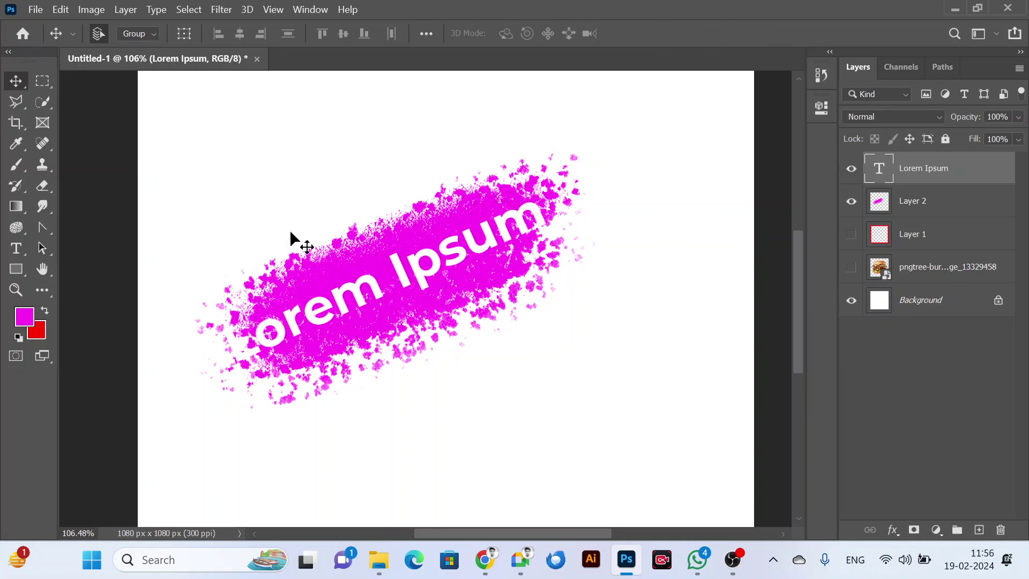
# Add a second Lorem Ipsum text line at 21 pt above the brush stroke.
pyautogui.click(20, 251)
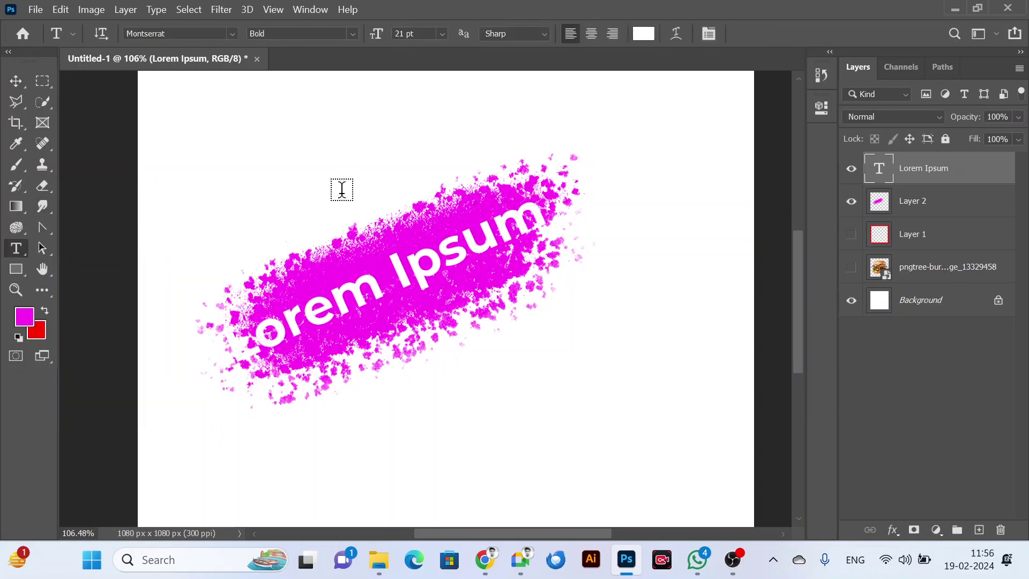
pyautogui.click(262, 140)
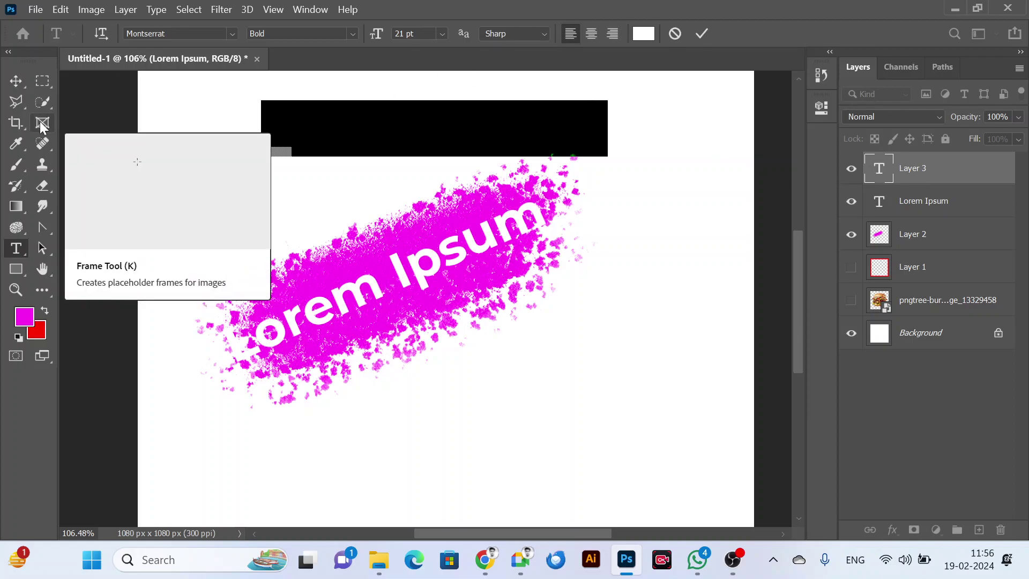
pyautogui.click(700, 33)
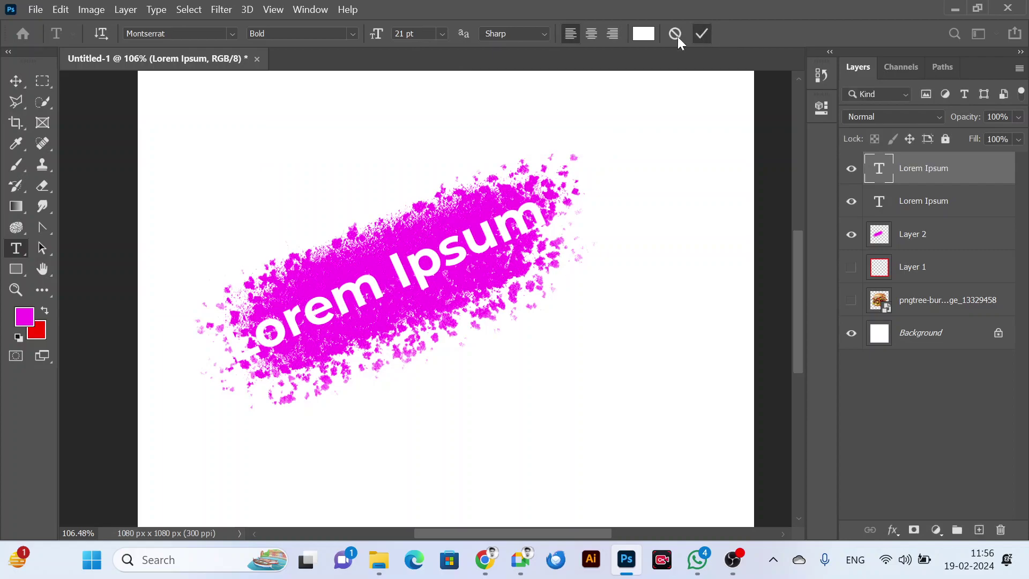
# Try the Frame tool with a rectangular frame over the brush stroke, and undo the frame and the second text layer.
pyautogui.click(43, 122)
pyautogui.moveTo(234, 122); pyautogui.dragTo(532, 317)
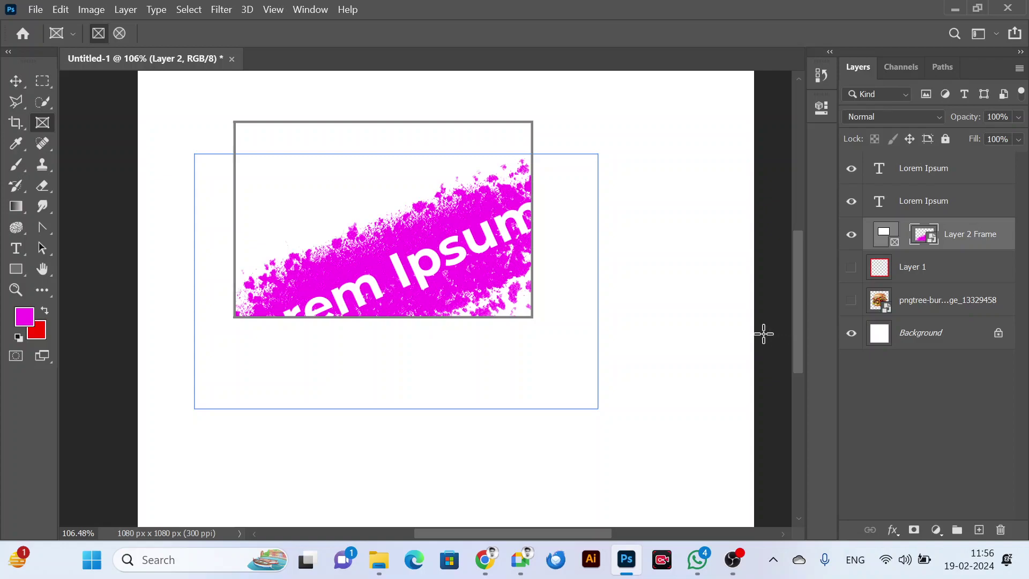
pyautogui.hotkey('ctrl', 'z')
pyautogui.hotkey('ctrl', 'z')
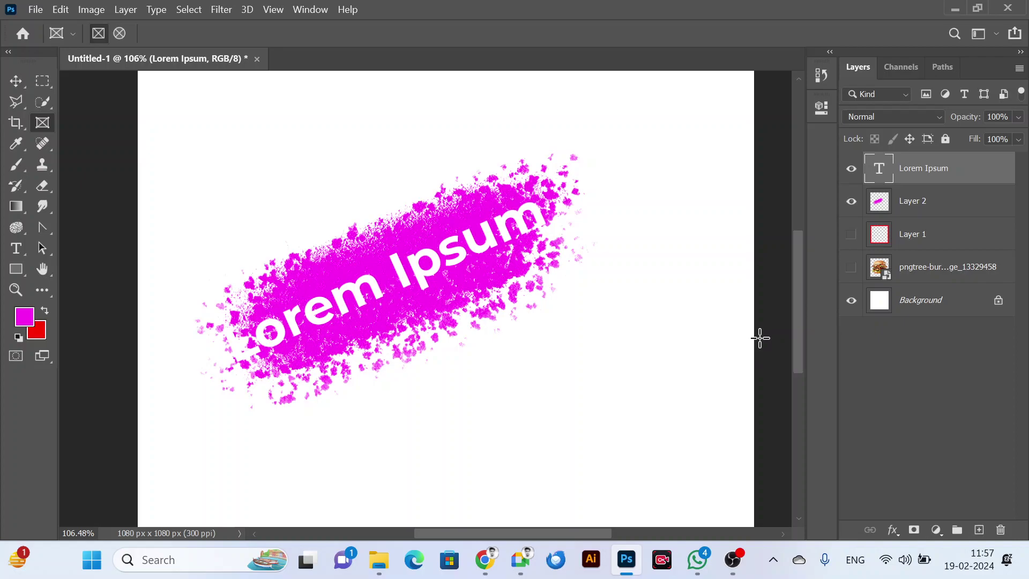
# Delete the text, Layer 2, Layer 1 and burger layers, and add a new empty layer above the Background.
pyautogui.moveTo(851, 170); pyautogui.dragTo(860, 246)
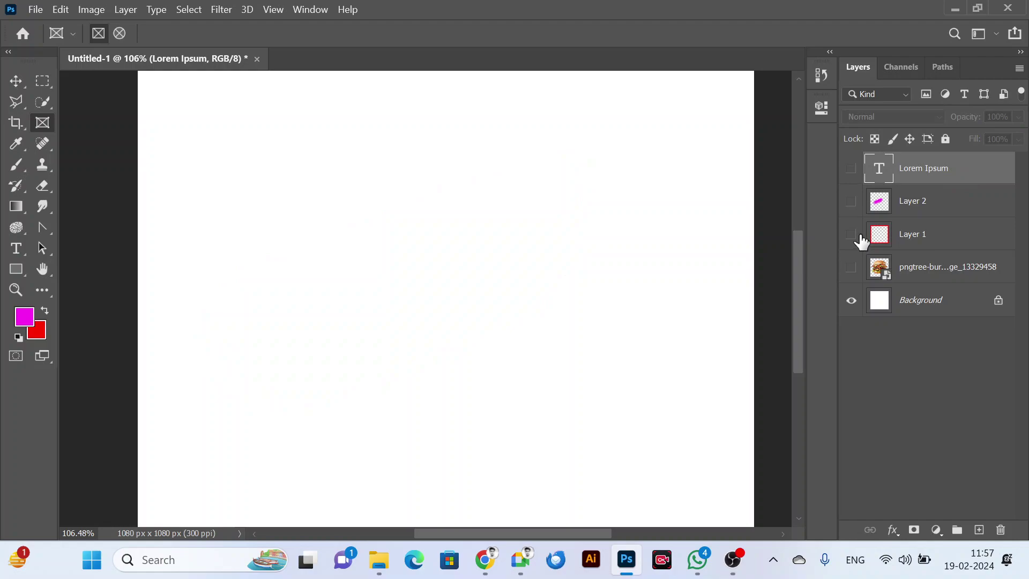
pyautogui.keyDown('shift'); pyautogui.click(930, 268); pyautogui.keyUp('shift')
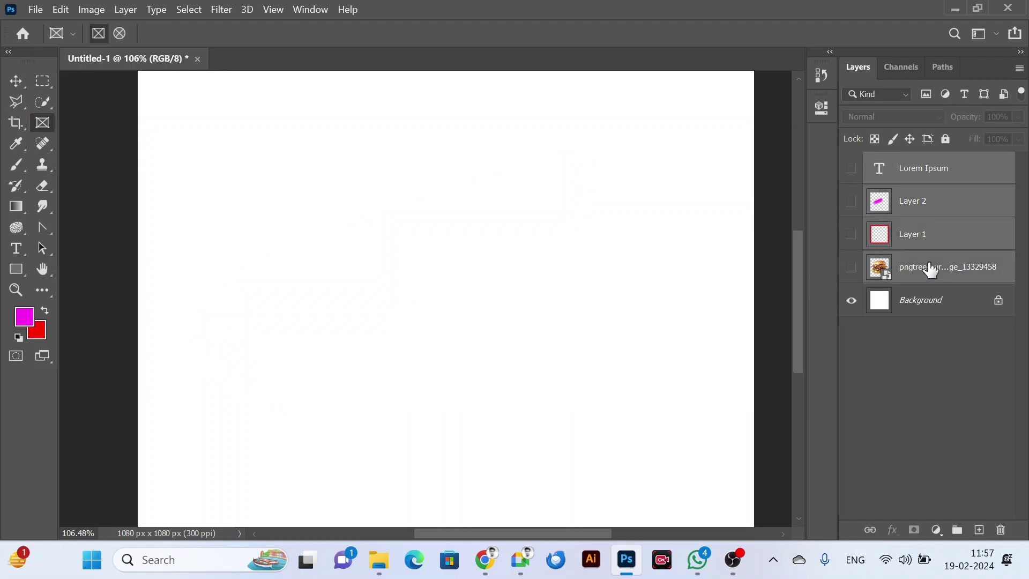
pyautogui.press('Delete')
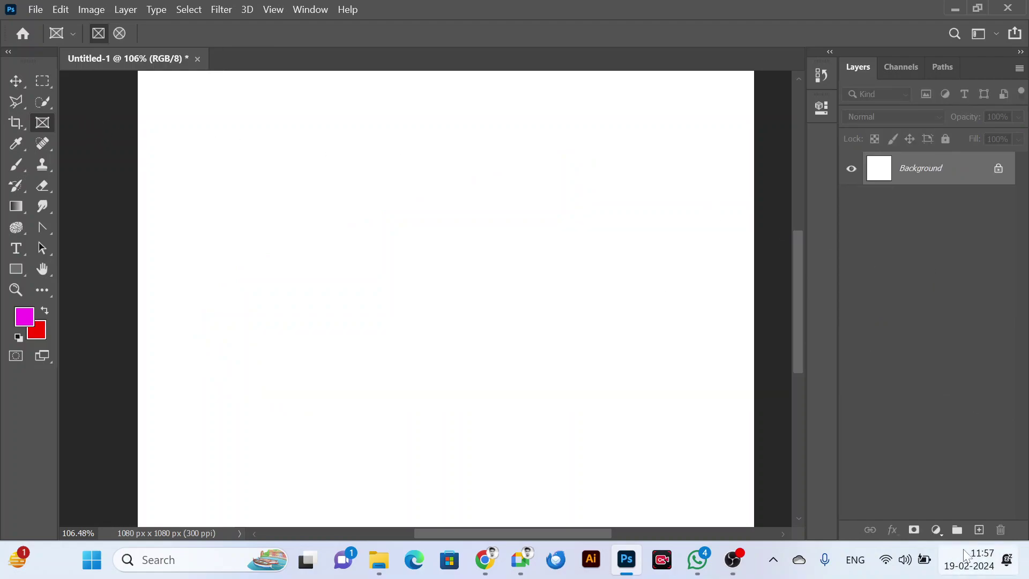
pyautogui.click(979, 530)
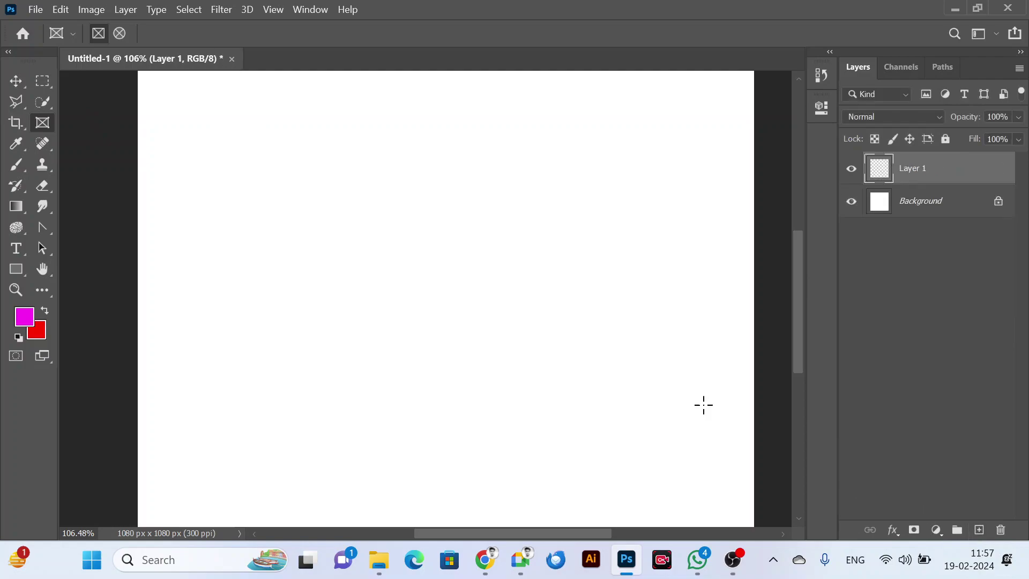
# Make a rectangular marquee selection on the canvas and add a second, overlapping rectangle toward its lower right.
pyautogui.click(35, 85)
pyautogui.click(98, 80)
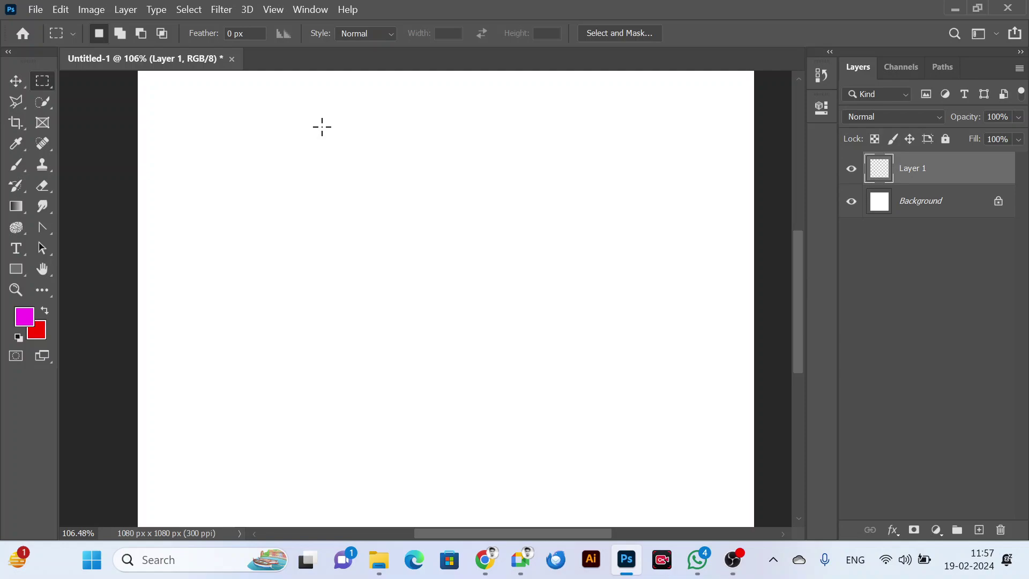
pyautogui.scroll(-5, 301, 188)
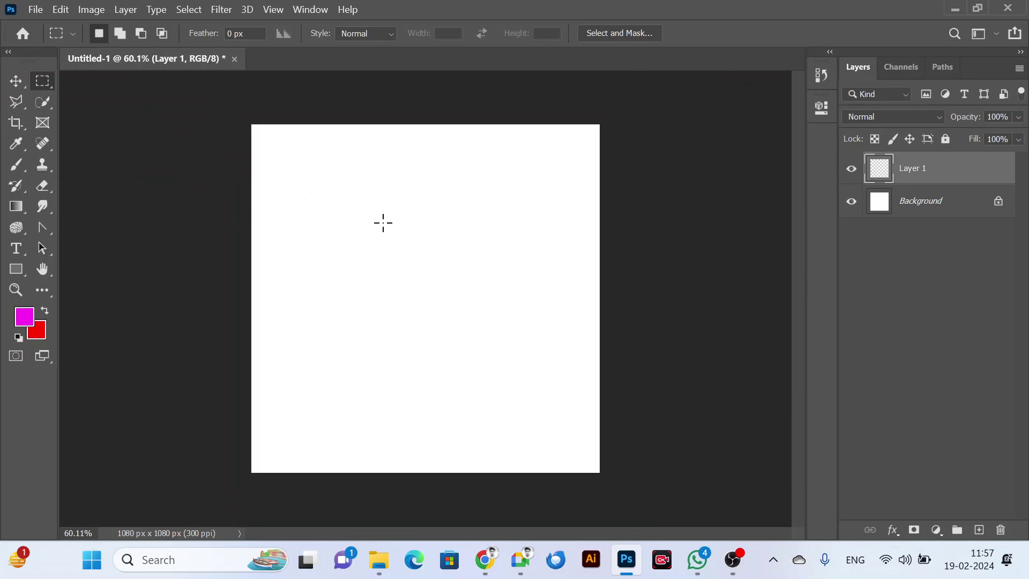
pyautogui.moveTo(327, 179); pyautogui.dragTo(450, 326)
pyautogui.press('shift')
pyautogui.moveTo(370, 239); pyautogui.dragTo(541, 394)
# Subtract a tall rectangle from the selection's right side, and intersect the rest with a rectangle of about 219 by 192 px at its lower-right corner.
pyautogui.press('alt')
pyautogui.moveTo(481, 165); pyautogui.dragTo(555, 405)
pyautogui.hotkey('shift', 'alt')
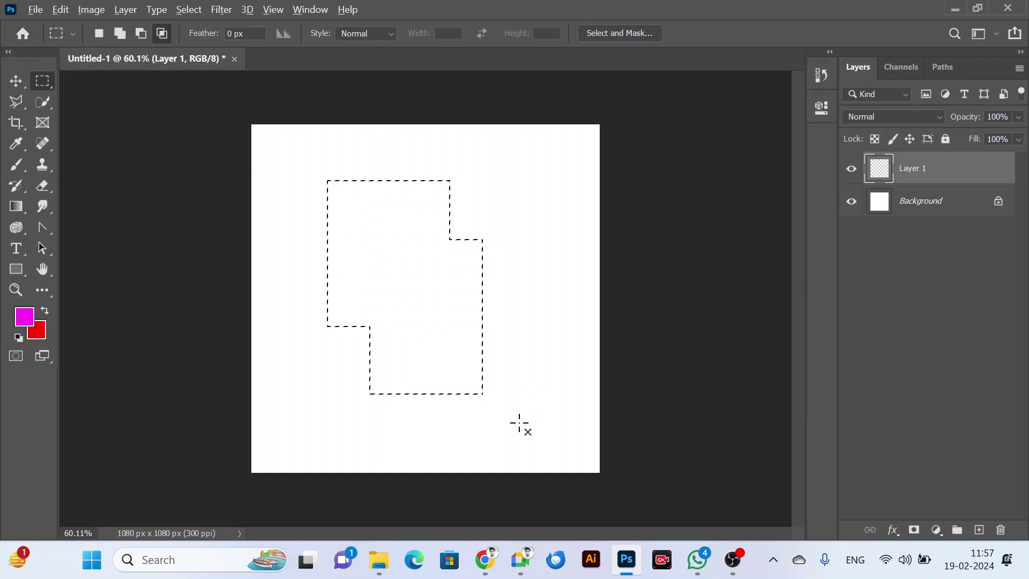
pyautogui.moveTo(515, 422); pyautogui.dragTo(445, 361)
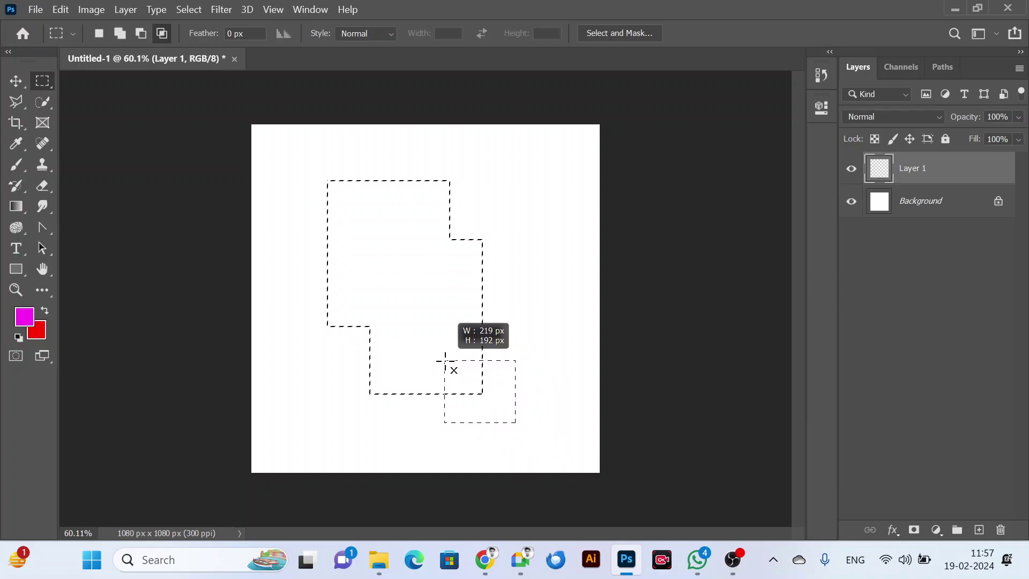
pyautogui.moveTo(445, 361); pyautogui.dragTo(445, 361)
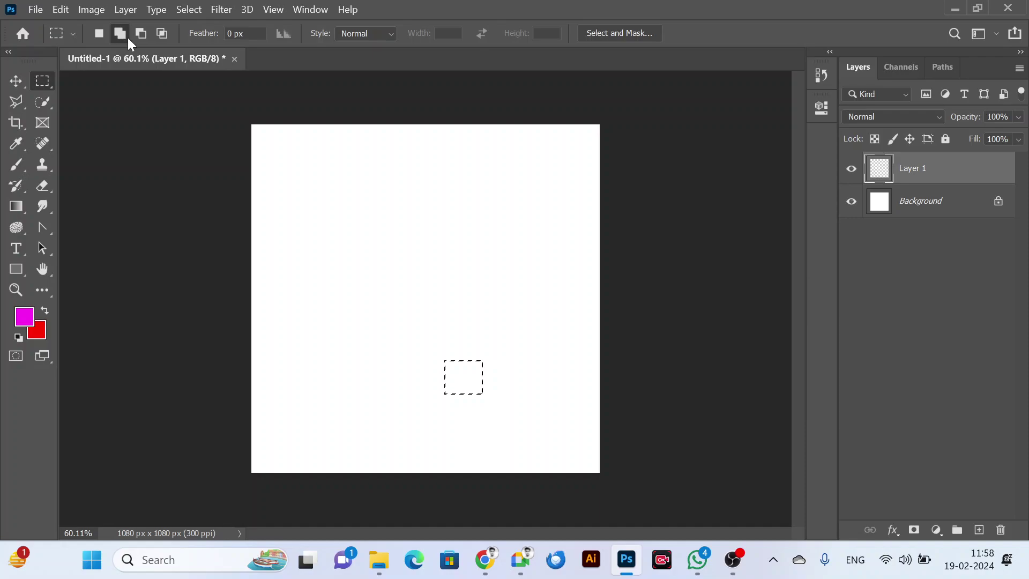
# Build a stepped selection from three overlapping added rectangles rising to the right, and subtract two rectangles from its upper-left side.
pyautogui.moveTo(370, 312); pyautogui.dragTo(489, 404)
pyautogui.moveTo(389, 245); pyautogui.dragTo(530, 352)
pyautogui.moveTo(437, 195); pyautogui.dragTo(590, 294)
pyautogui.click(142, 35)
pyautogui.moveTo(375, 166); pyautogui.dragTo(520, 286)
pyautogui.moveTo(351, 282); pyautogui.dragTo(464, 395)
# Intersect the stepped selection with a rectangle over its middle and clear the selection, declining the incoming voice call.
pyautogui.click(164, 34)
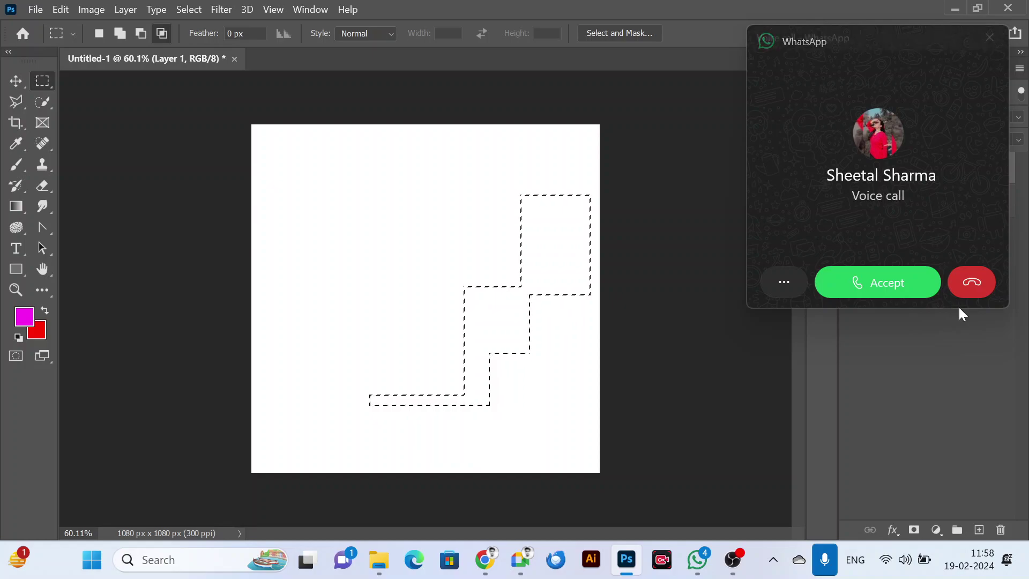
pyautogui.click(975, 295)
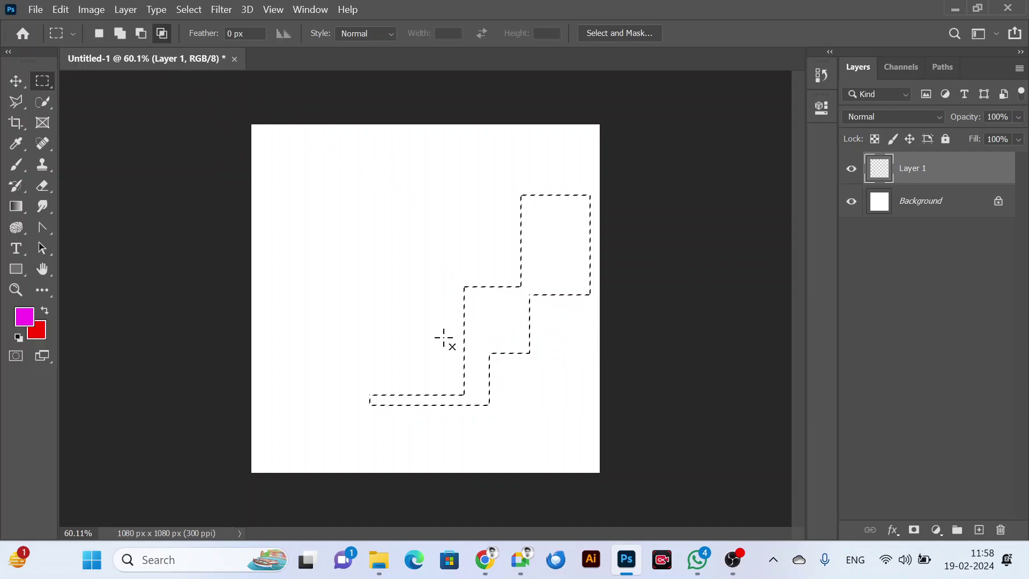
pyautogui.moveTo(440, 261); pyautogui.dragTo(504, 322)
pyautogui.hotkey('ctrl', 'd')
# Make a new, unfeathered rectangular selection around the middle of the canvas and fill it with the red background colour.
pyautogui.click(99, 34)
pyautogui.moveTo(325, 171); pyautogui.dragTo(517, 369)
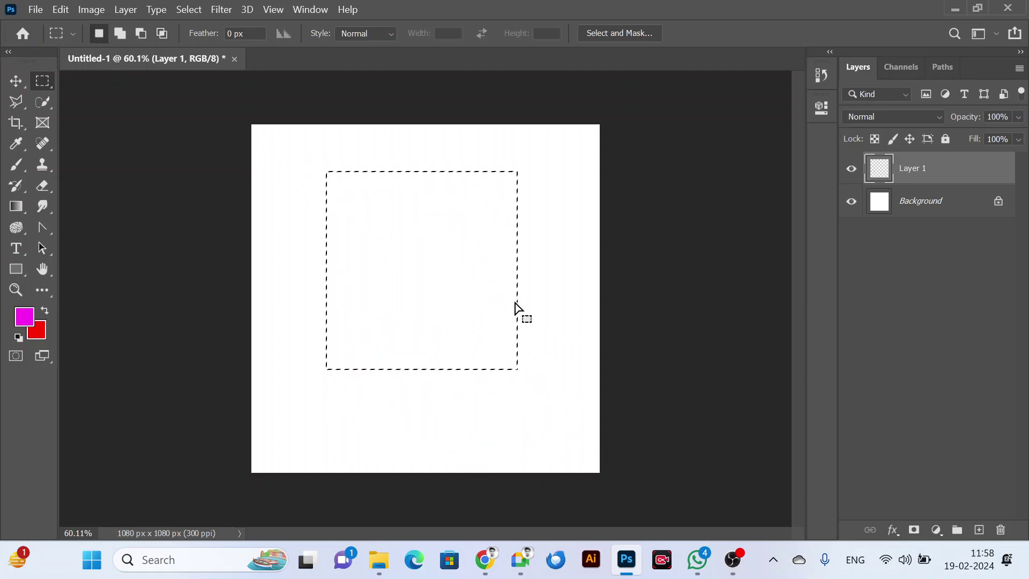
pyautogui.hotkey('ctrl', 'BackSpace')
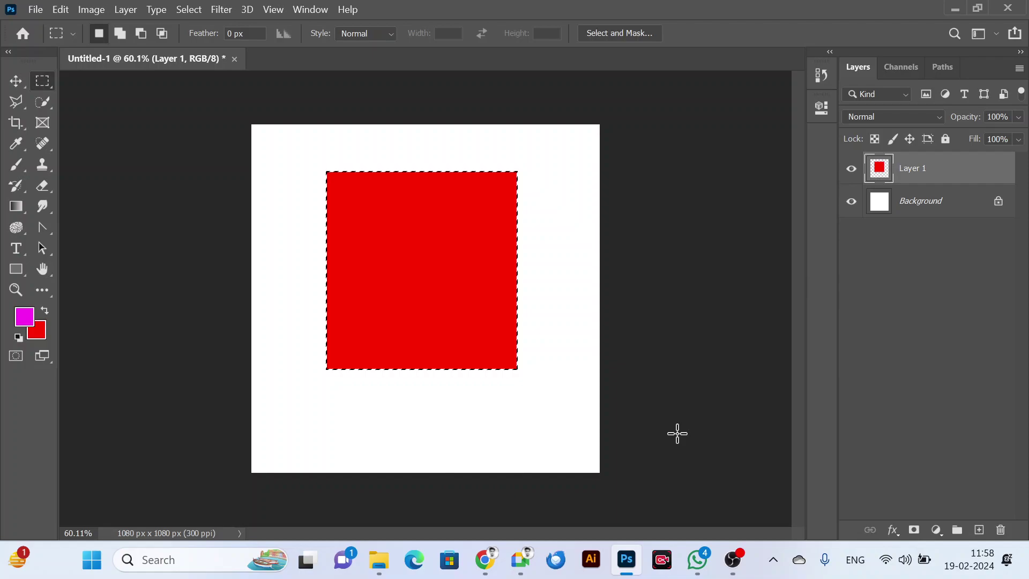
pyautogui.scroll(5, 500, 175)
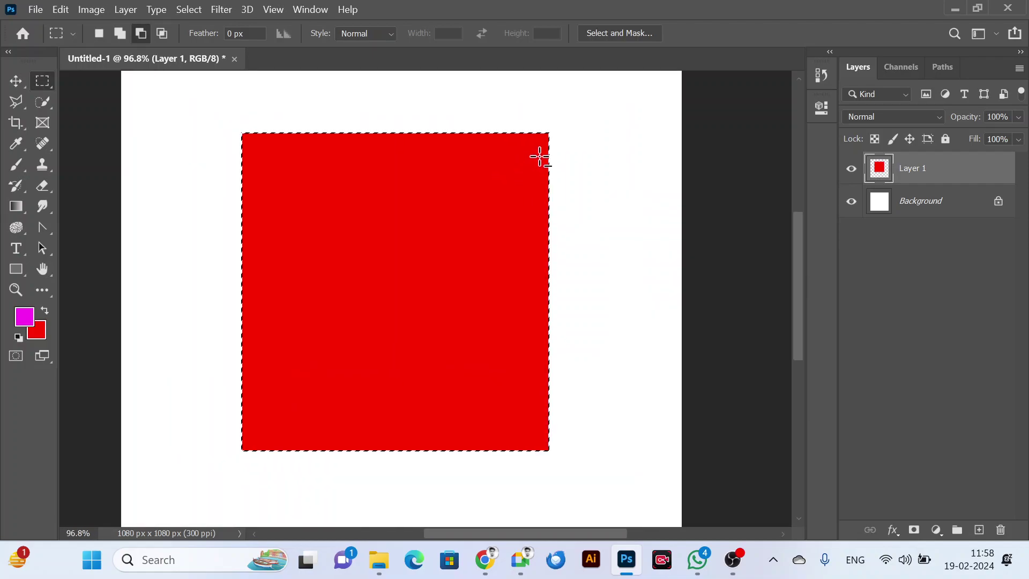
pyautogui.scroll(2, 539, 156)
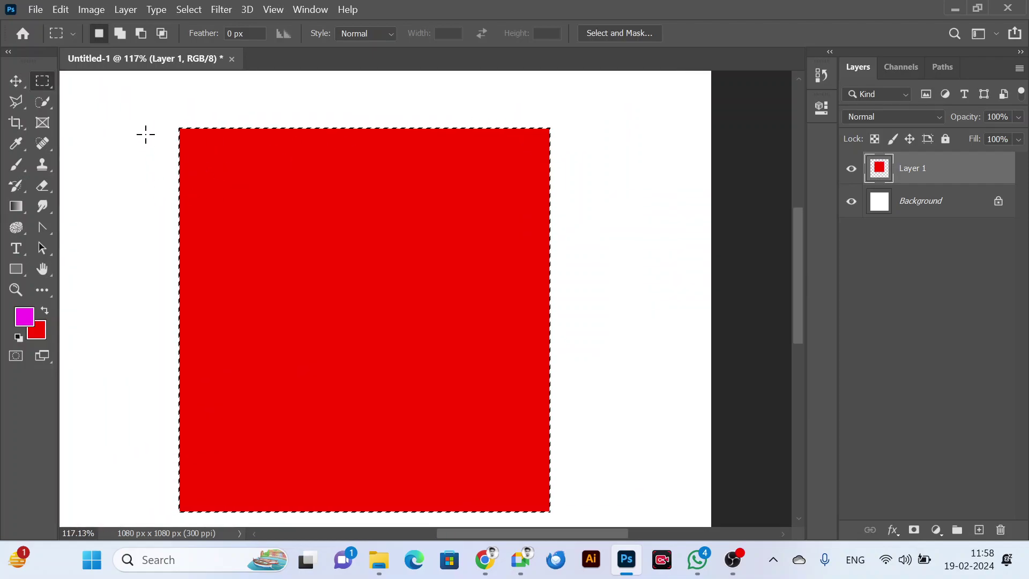
pyautogui.scroll(-2, 558, 301)
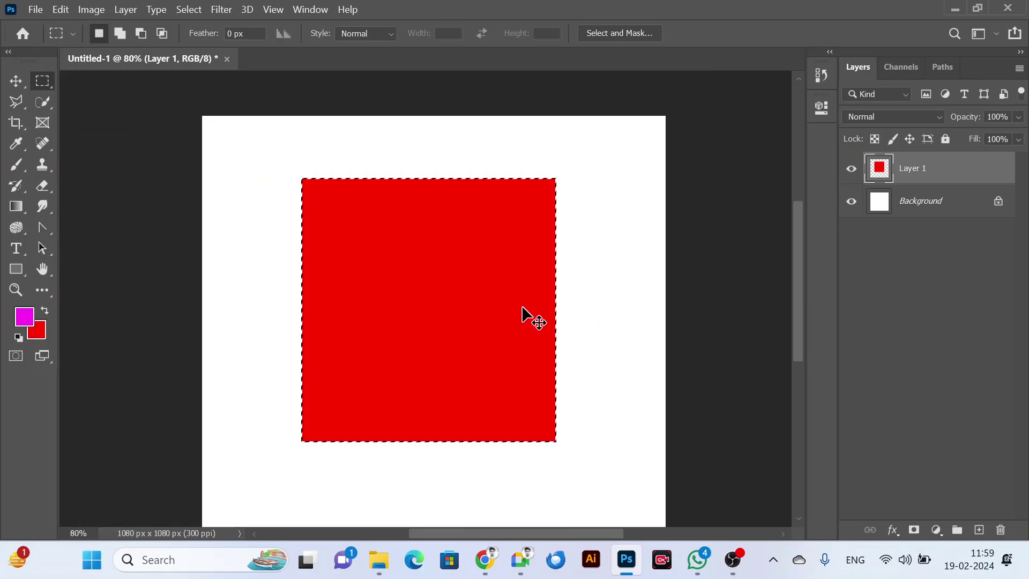
# Cut the red rectangle from Layer 1 and set the marquee feather to 20 px.
pyautogui.hotkey('ctrl', 'x')
pyautogui.click(236, 33)
pyautogui.write('20')
pyautogui.press('Return')
# Select a feathered square in the middle of the canvas, fill it with the red background colour, and inspect its soft edge.
pyautogui.moveTo(329, 205); pyautogui.dragTo(573, 434)
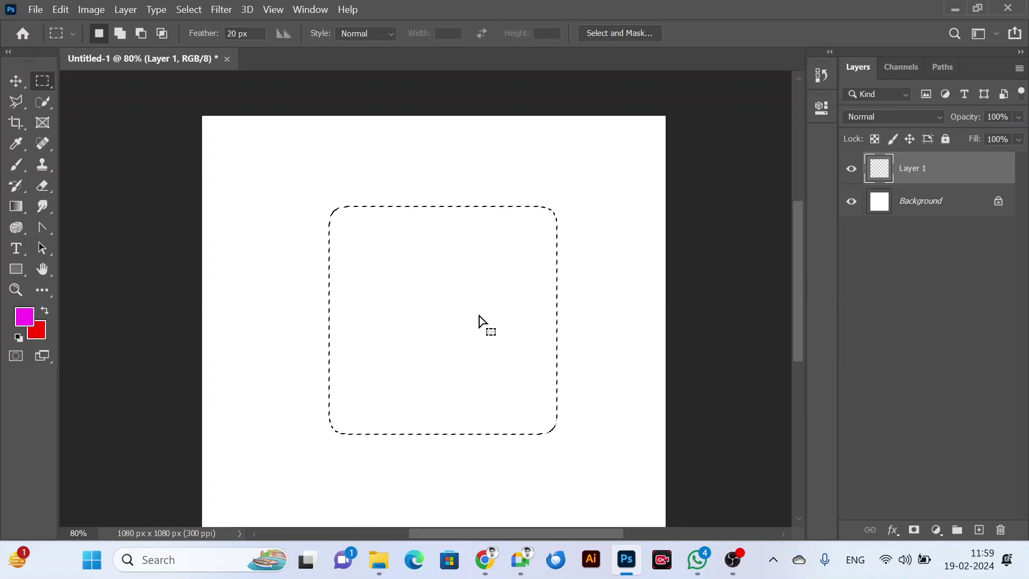
pyautogui.hotkey('ctrl', 'BackSpace')
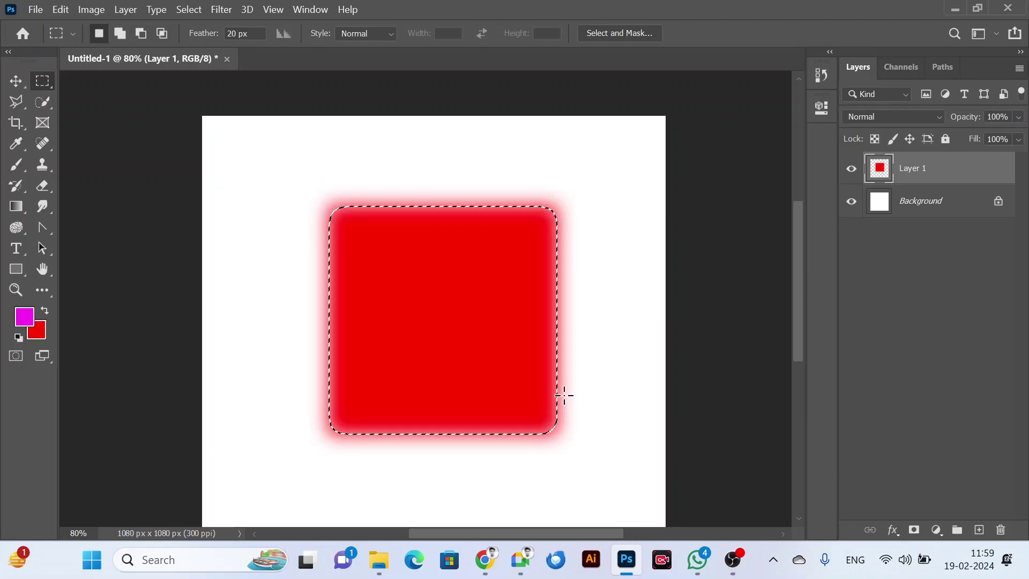
pyautogui.scroll(3, 560, 395)
pyautogui.scroll(3, 589, 316)
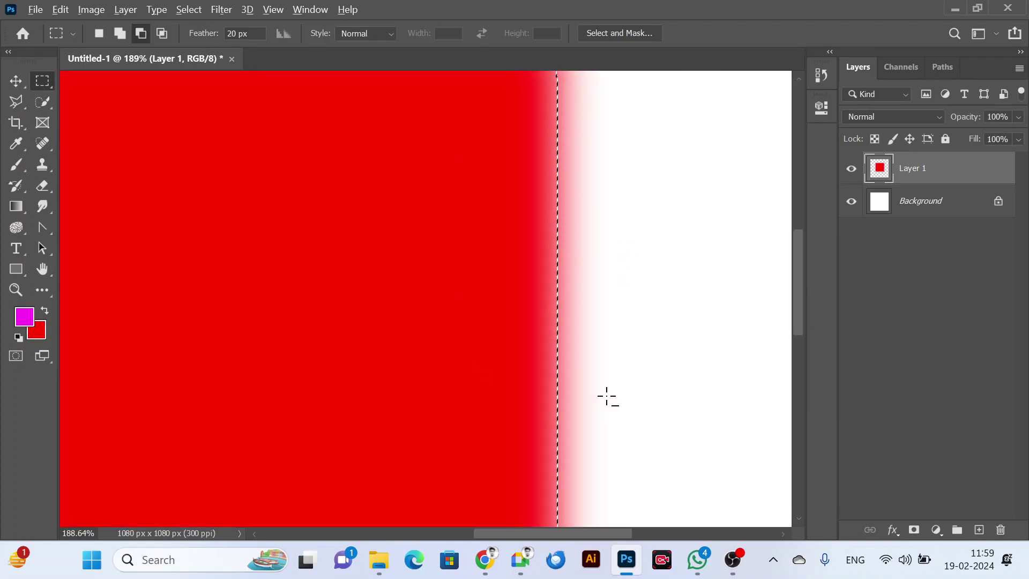
pyautogui.scroll(-3, 606, 396)
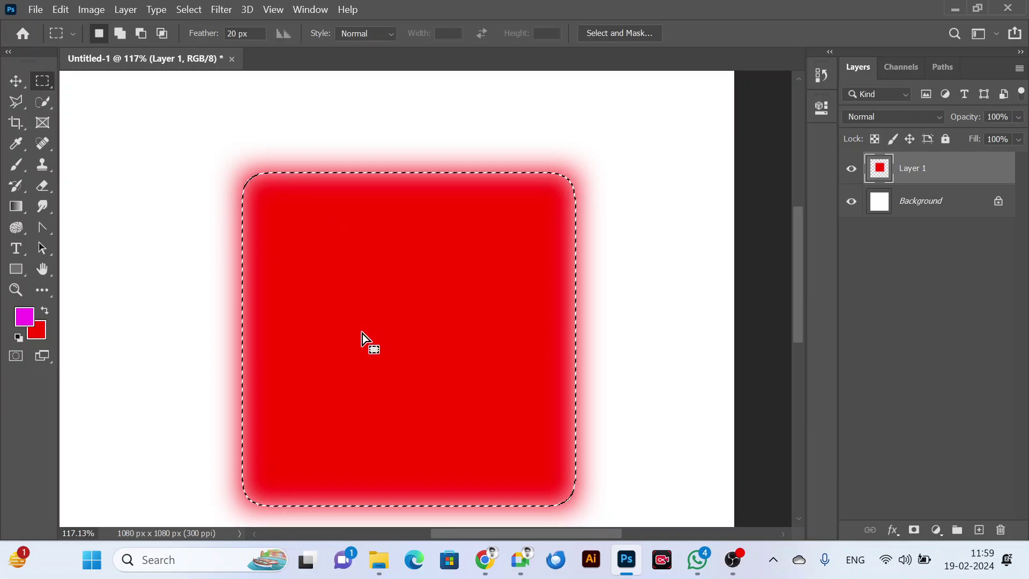
# Delete the red fill, set the foreground colour to black (000000), and fill the feathered square selection with it.
pyautogui.press('Delete')
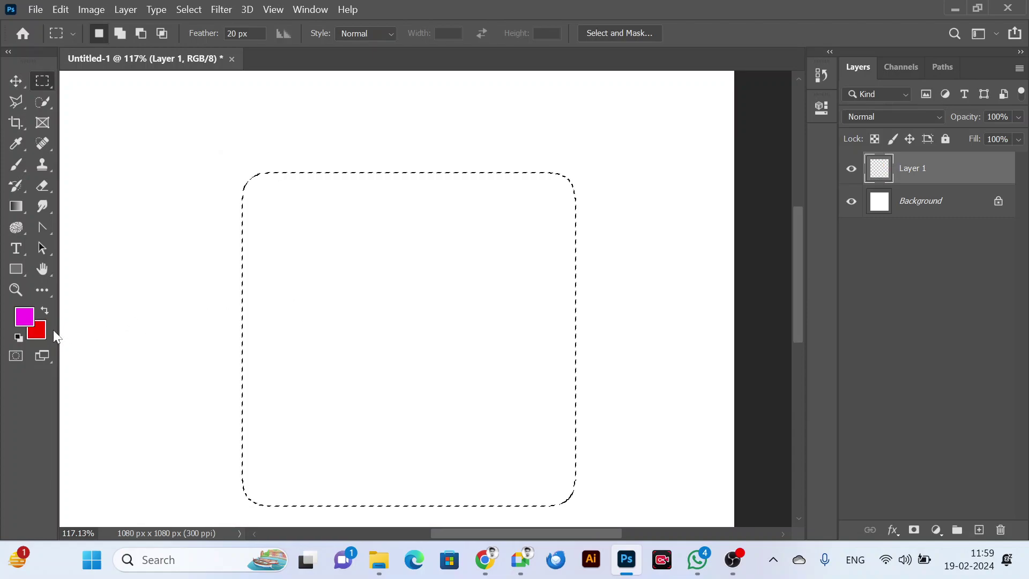
pyautogui.click(25, 316)
pyautogui.click(535, 402)
pyautogui.write('000000')
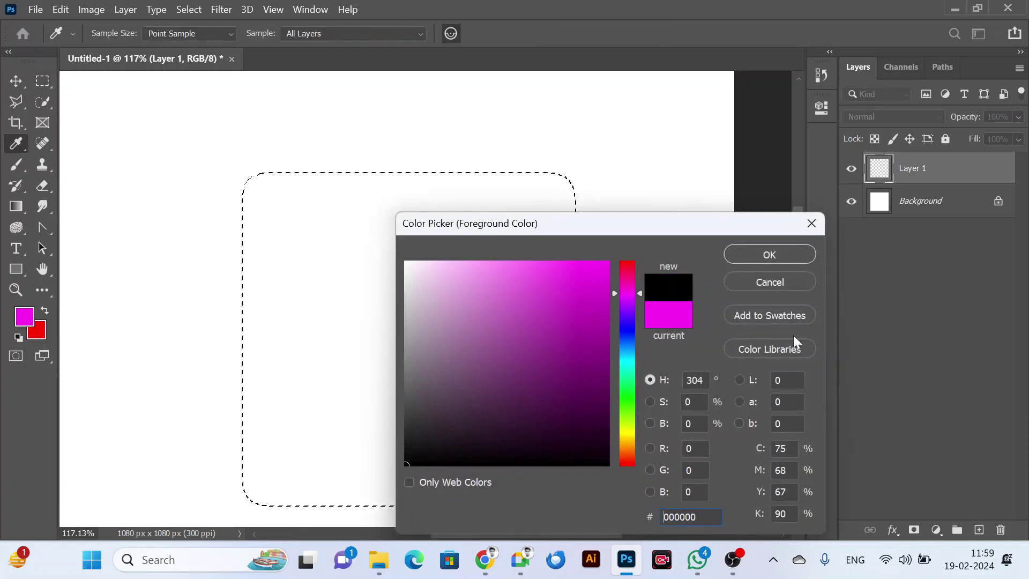
pyautogui.click(775, 253)
pyautogui.hotkey('alt', 'BackSpace')
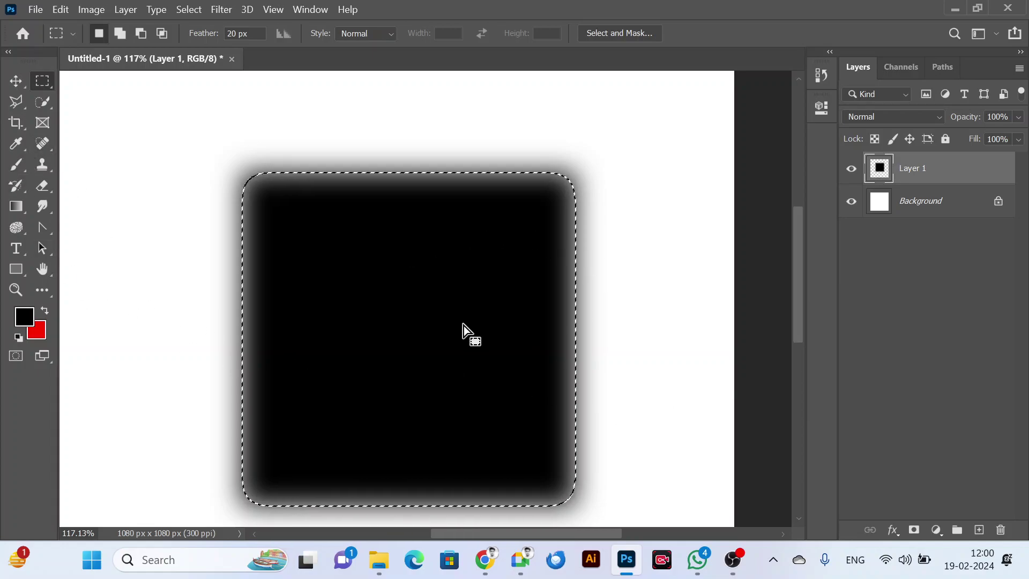
# Undo the black fill and the earlier edits until Layer 1 is empty and nothing is selected.
pyautogui.click(16, 166)
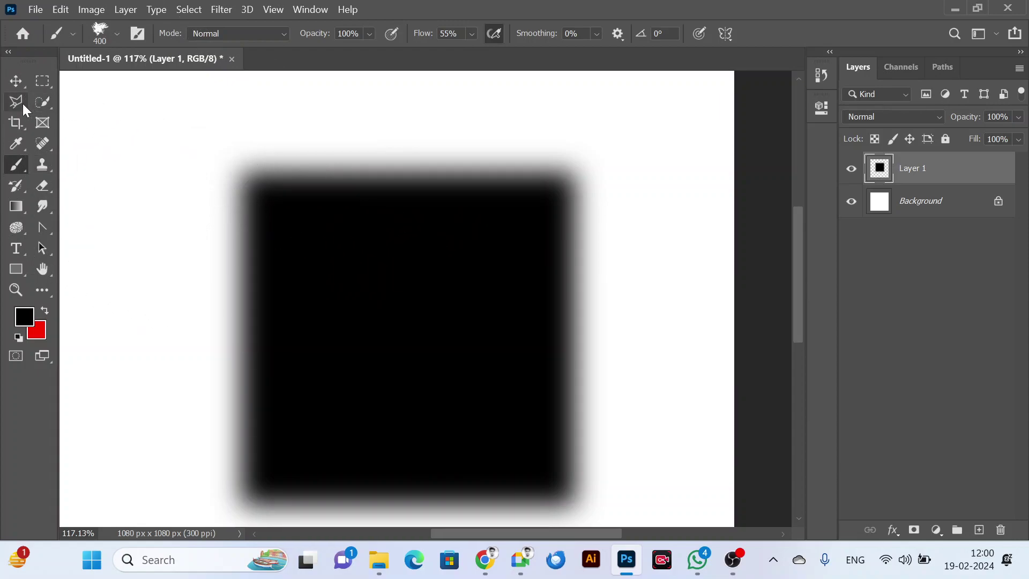
pyautogui.hotkey('ctrl', 'z')
pyautogui.hotkey('ctrl', 'z')
pyautogui.hotkey('ctrl', 'z')
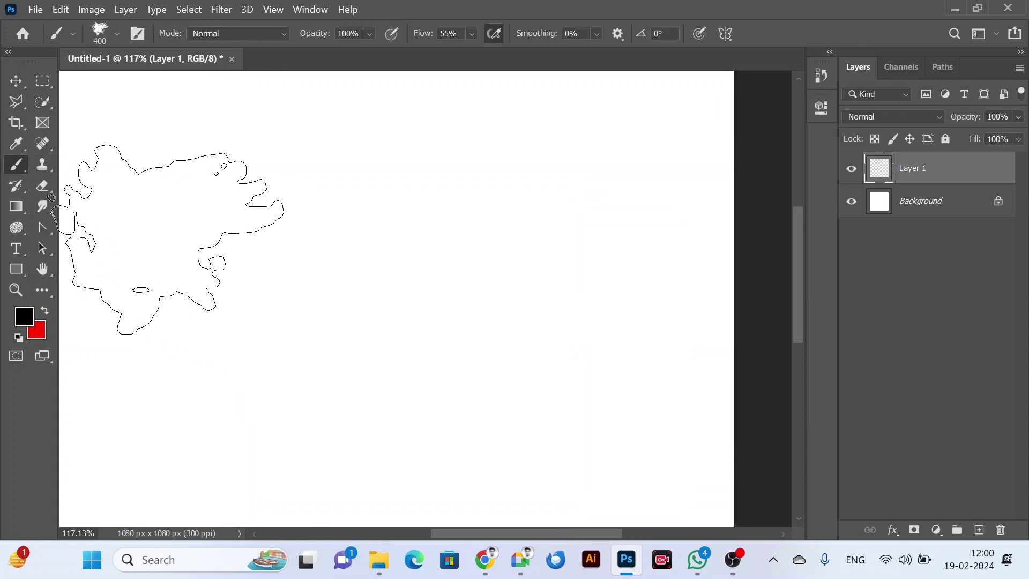
# Set the Rectangular Marquee feather to 0 px.
pyautogui.click(45, 86)
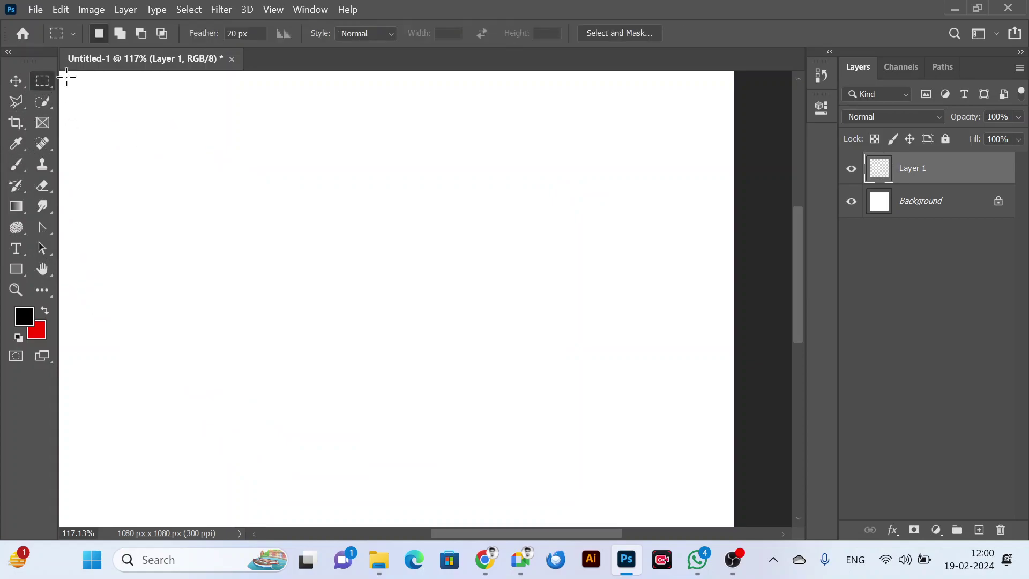
pyautogui.click(381, 34)
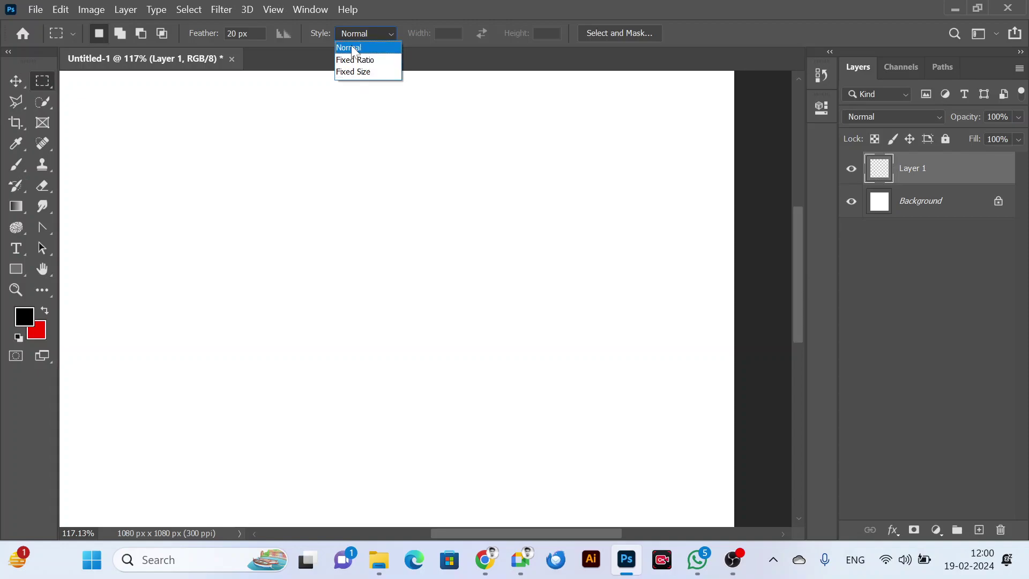
pyautogui.click(255, 34)
pyautogui.click(252, 33)
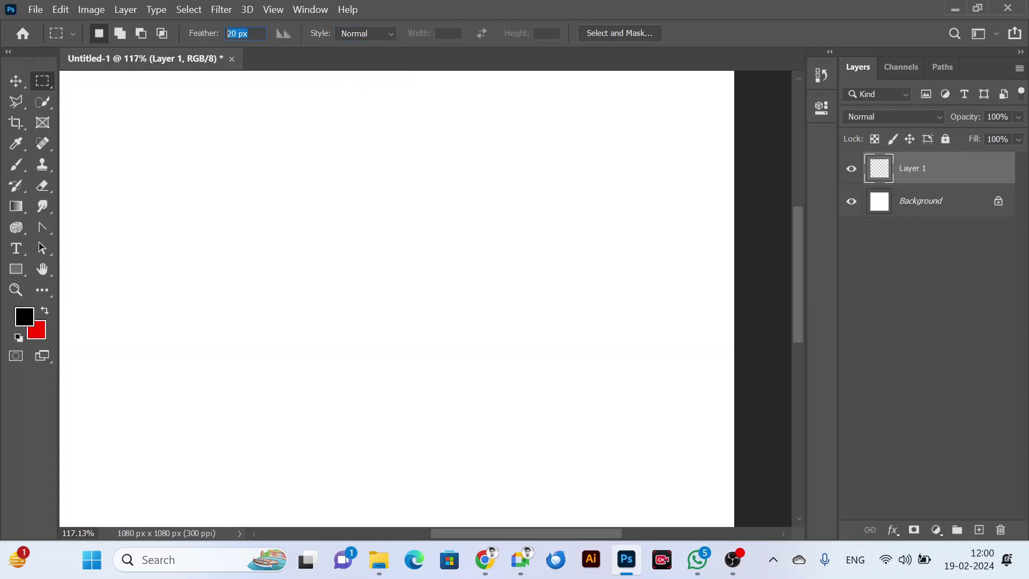
pyautogui.write('0')
pyautogui.press('Return')
# Set the marquee style to Fixed Ratio with width 1 and height 1, and try a selection on the canvas.
pyautogui.click(358, 35)
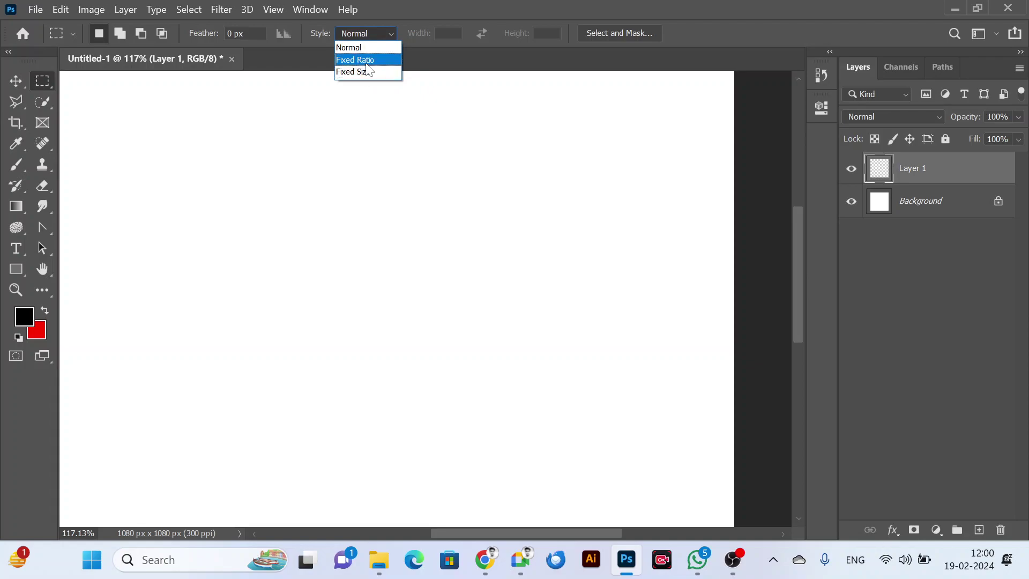
pyautogui.click(358, 60)
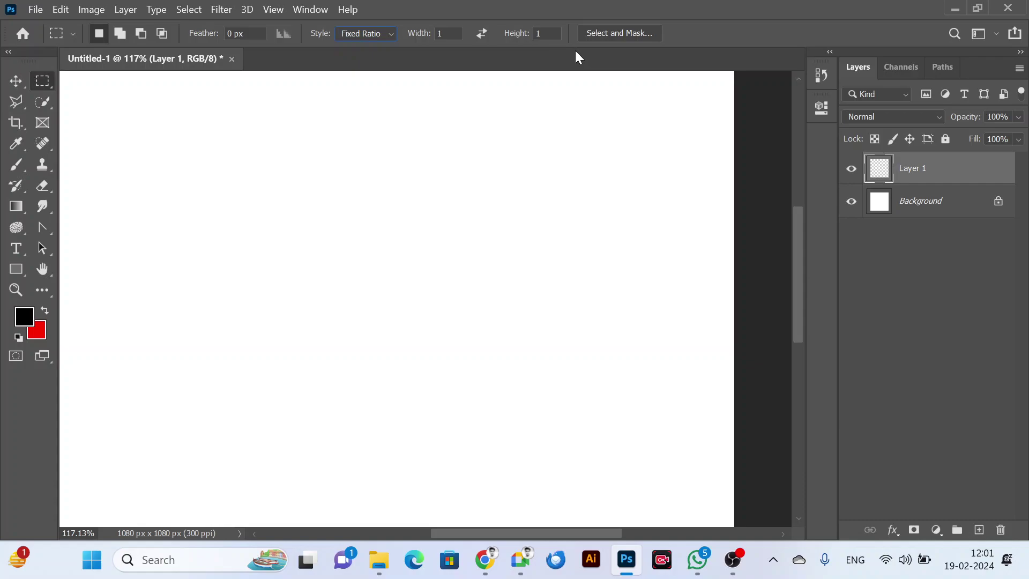
pyautogui.moveTo(210, 161); pyautogui.dragTo(708, 417)
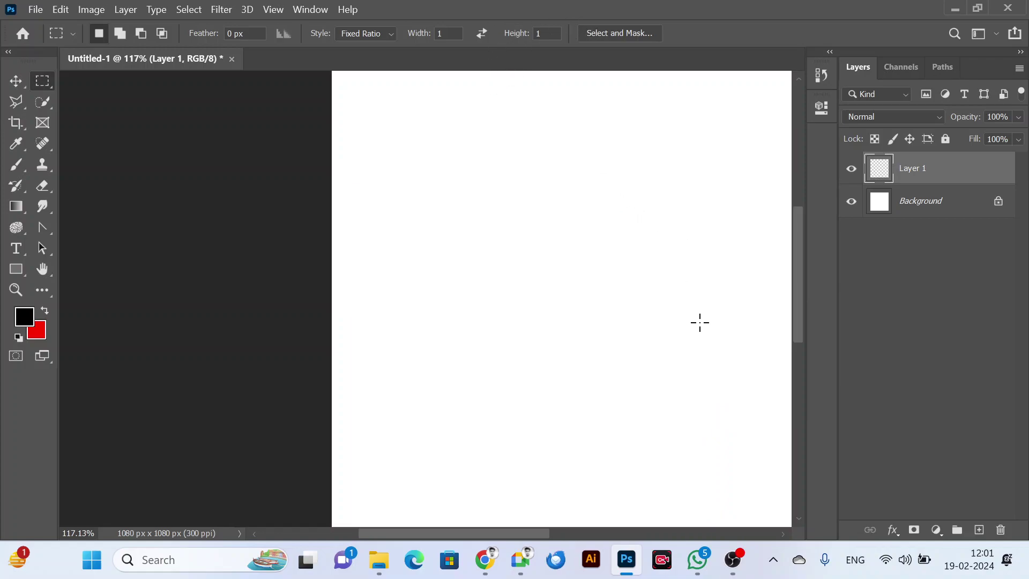
# Set the marquee style to Fixed Size with a width of 500 px, place a trial selection and deselect it.
pyautogui.click(384, 35)
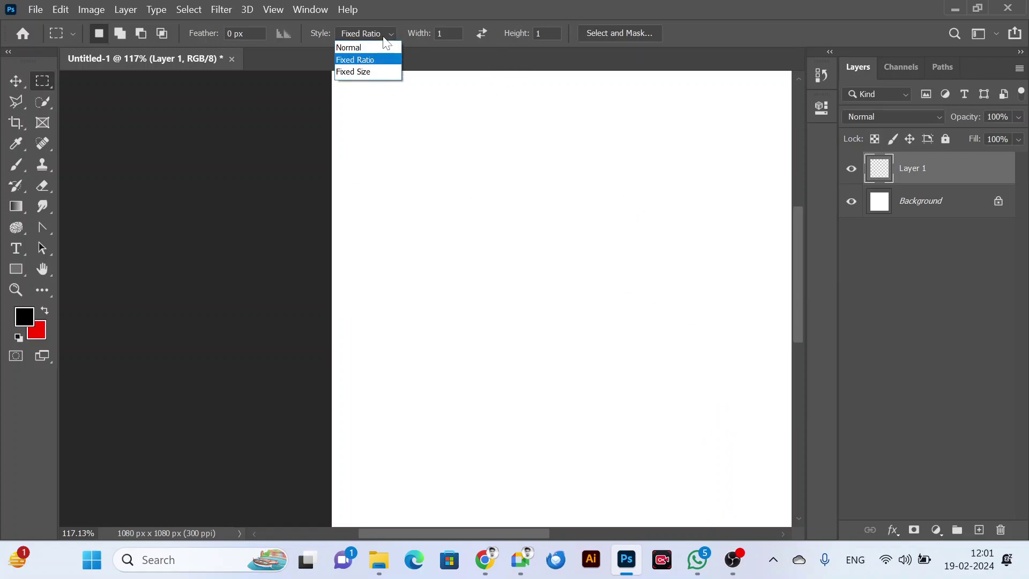
pyautogui.click(375, 72)
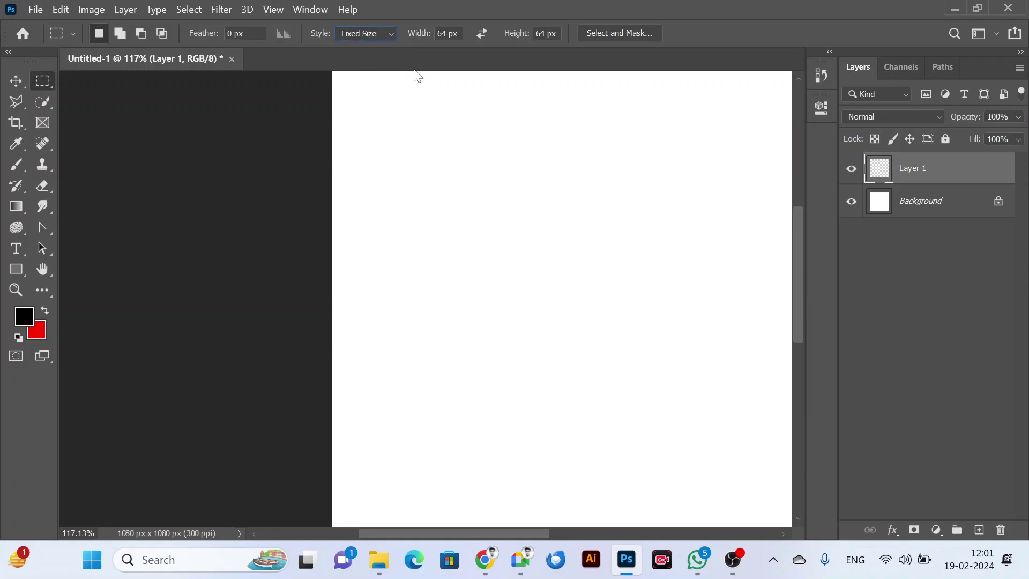
pyautogui.click(433, 38)
pyautogui.click(529, 34)
pyautogui.press('Return')
pyautogui.moveTo(482, 199); pyautogui.dragTo(449, 166)
pyautogui.hotkey('ctrl', 'd')
# Set the fixed marquee height to 200 px and place a 500 by 200 px selection on the canvas.
pyautogui.click(388, 266)
pyautogui.doubleClick(542, 33)
pyautogui.write('200')
pyautogui.click(468, 248)
pyautogui.scroll(-2, 370, 230)
pyautogui.scroll(-3, 470, 326)
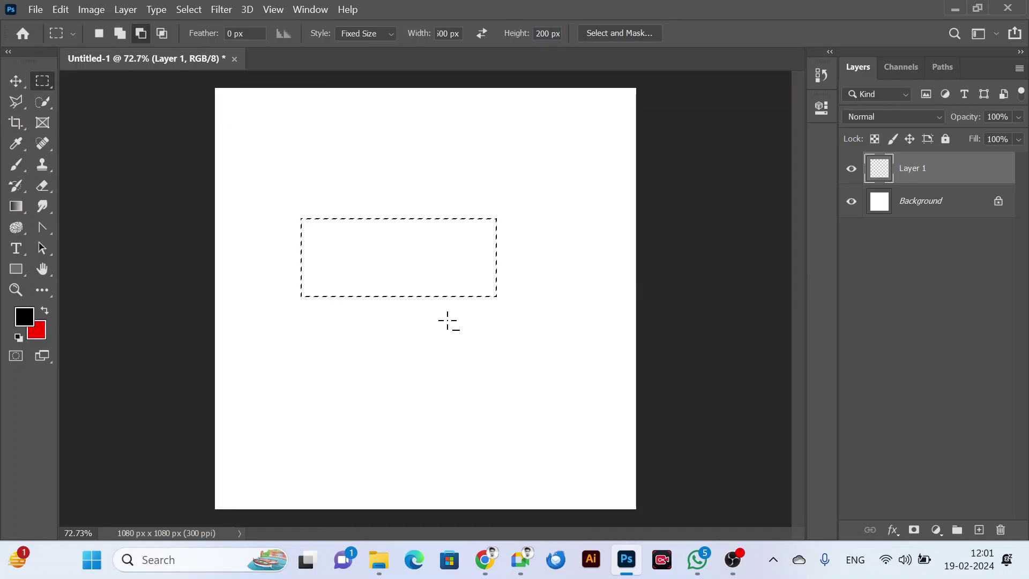
pyautogui.scroll(3, 589, 277)
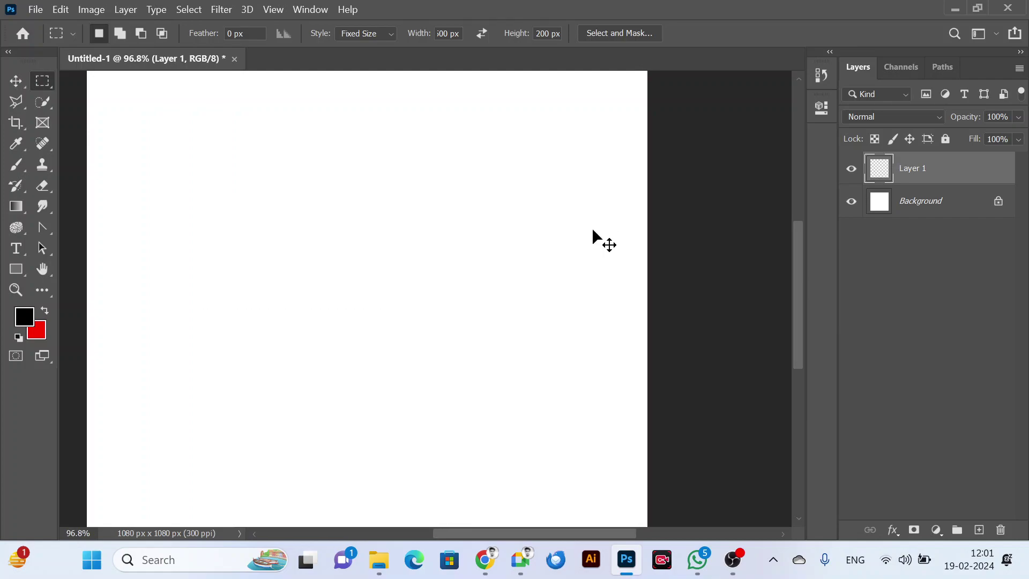
# Set the marquee style back to Normal.
pyautogui.click(443, 33)
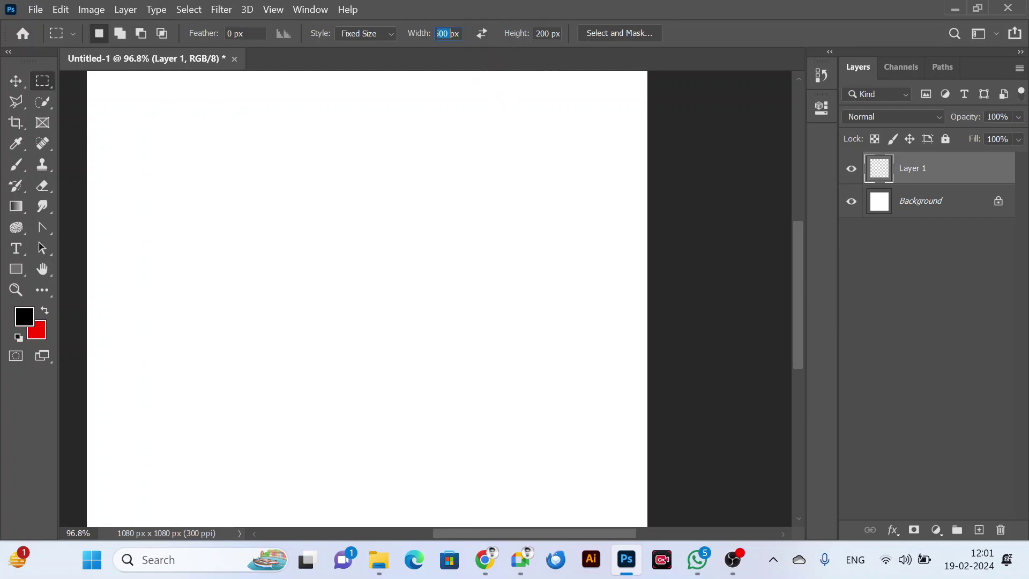
pyautogui.click(374, 29)
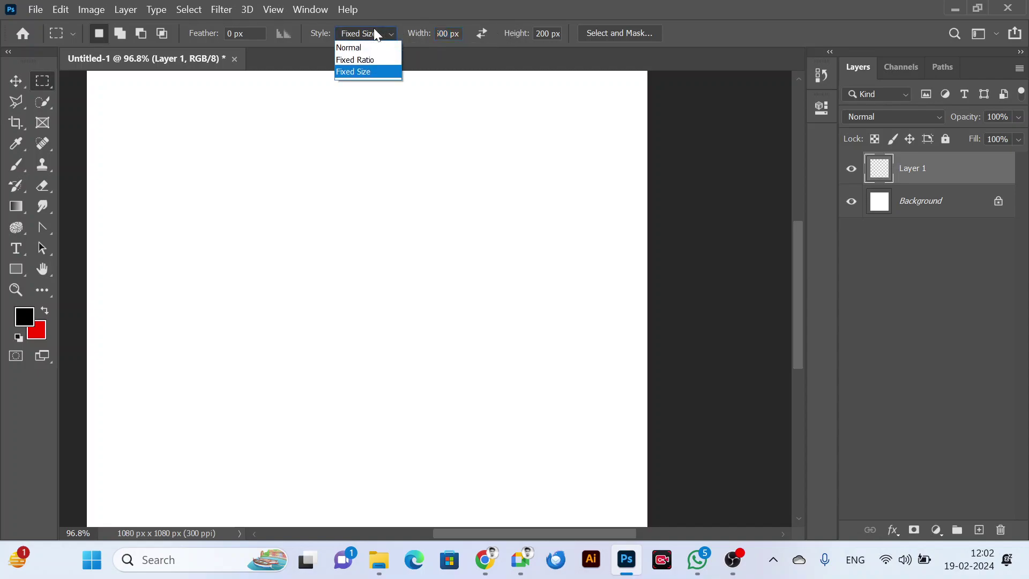
pyautogui.click(349, 50)
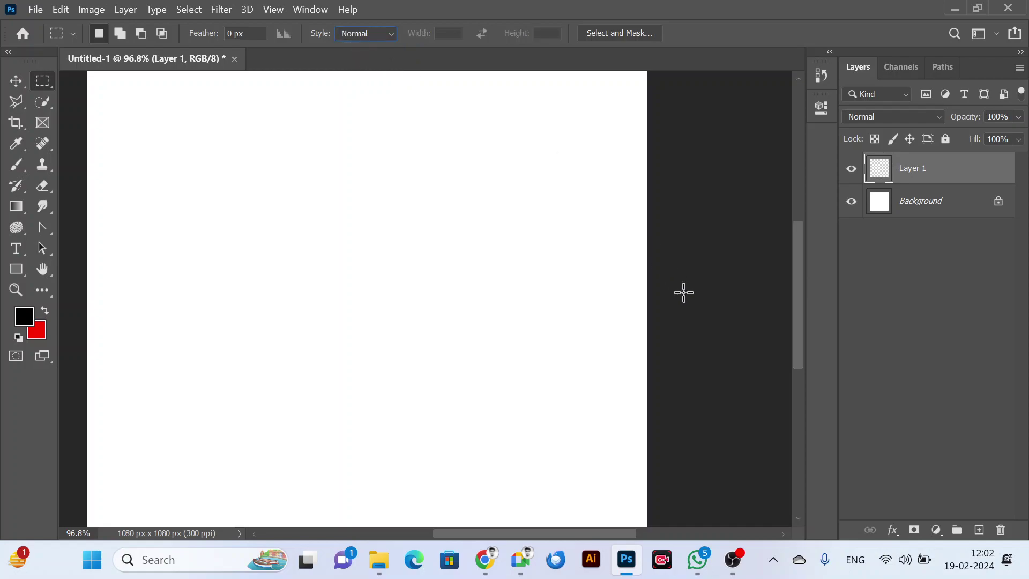
pyautogui.moveTo(573, 532); pyautogui.dragTo(504, 532)
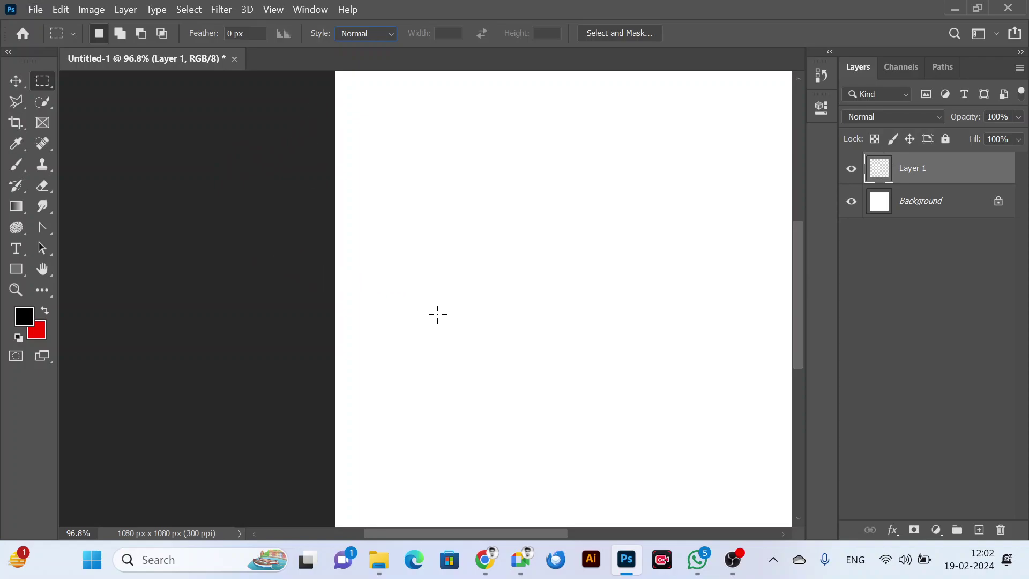
pyautogui.press('v')
pyautogui.scroll(-3, 252, 287)
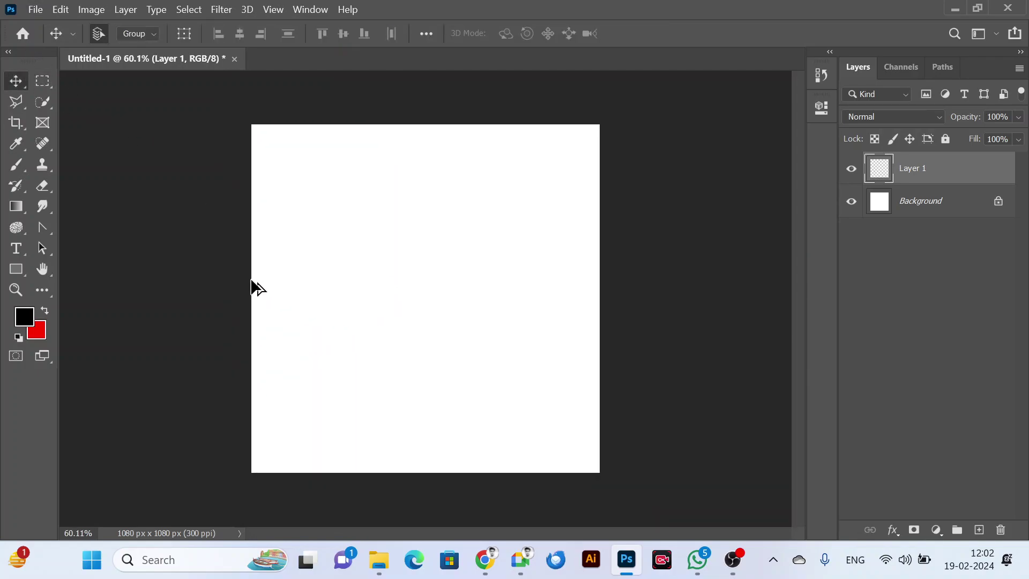
pyautogui.scroll(1, 398, 307)
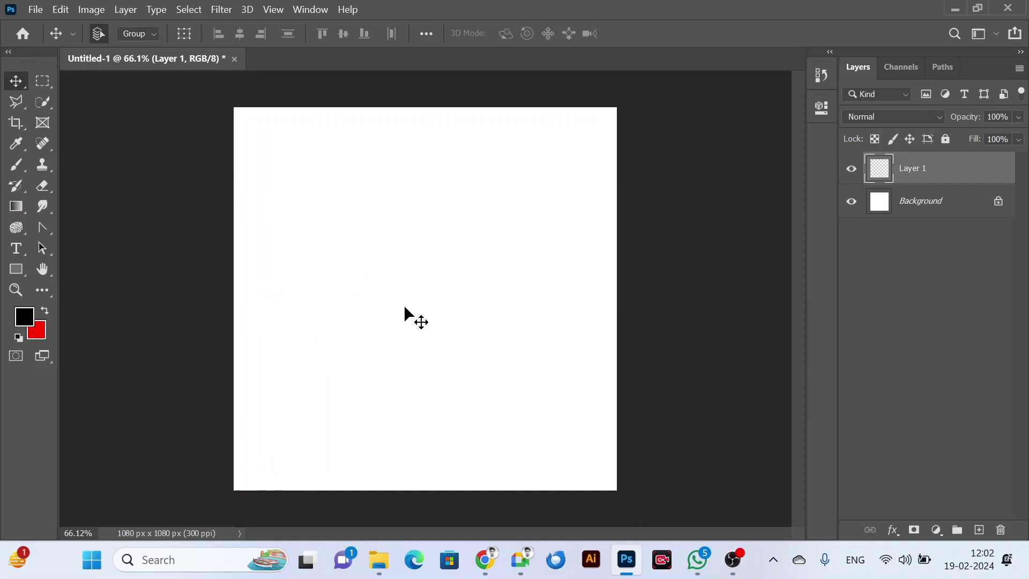
pyautogui.scroll(-1, 494, 322)
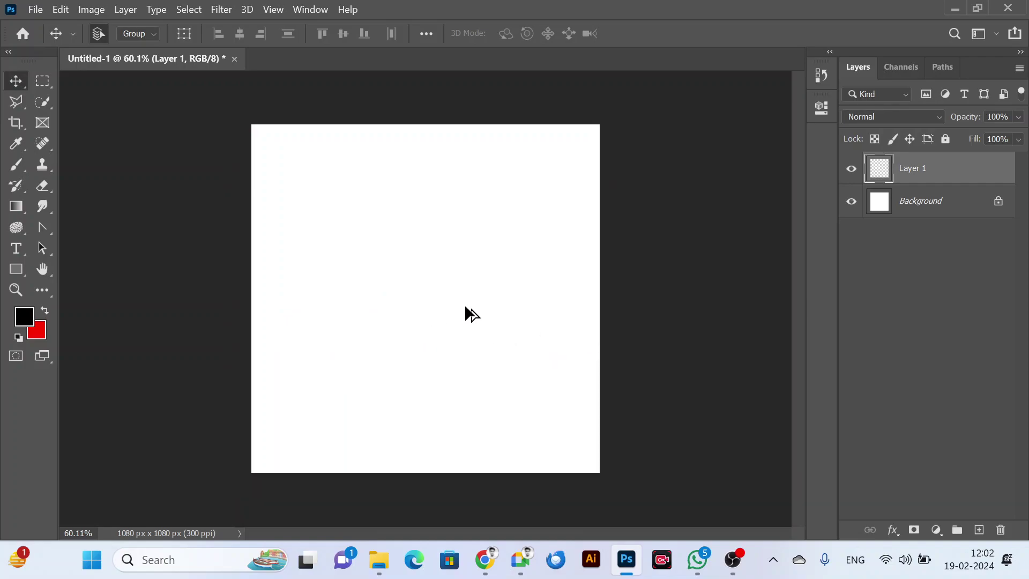
# Draw a circular selection in the left half of the canvas with the Elliptical Marquee, fill it with the red background colour, and deselect.
pyautogui.click(46, 81)
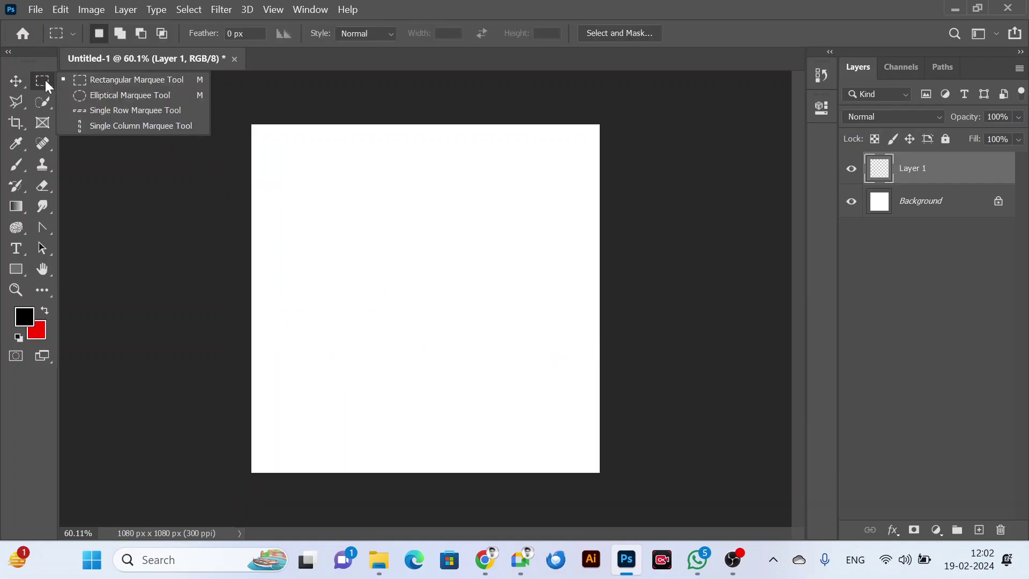
pyautogui.click(114, 95)
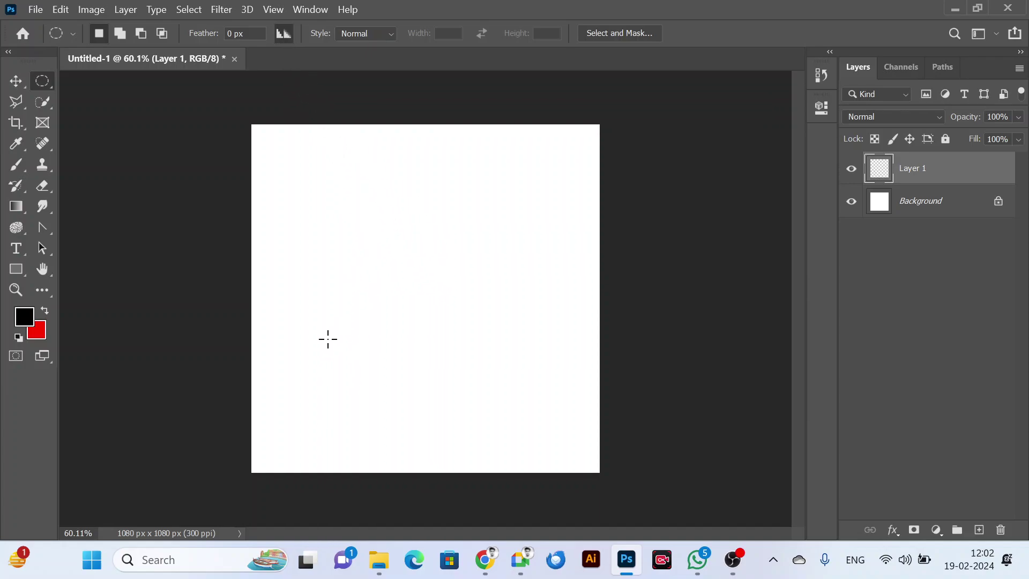
pyautogui.scroll(1, 290, 278)
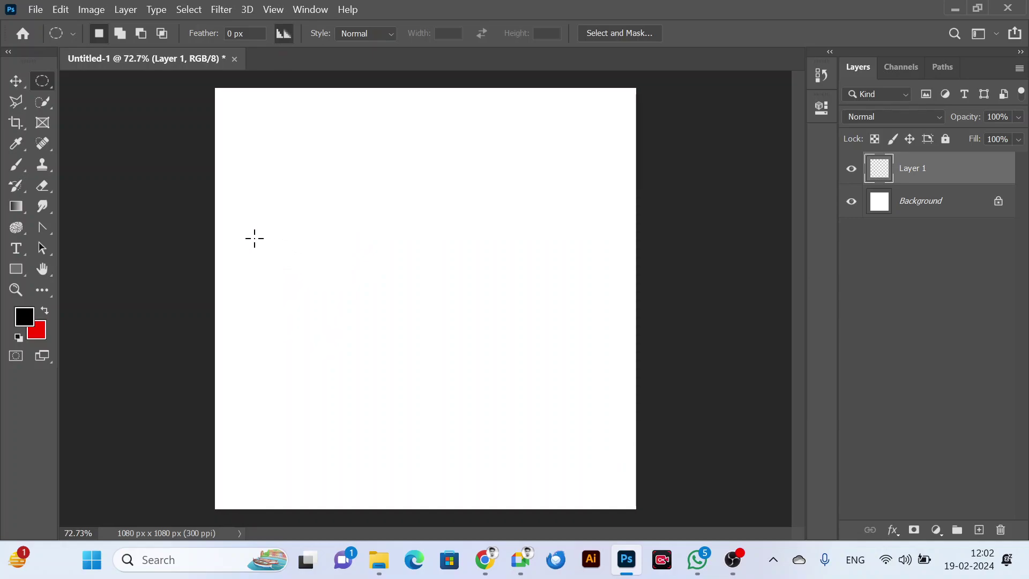
pyautogui.moveTo(279, 208); pyautogui.dragTo(398, 397)
pyautogui.hotkey('ctrl', 'BackSpace')
pyautogui.hotkey('ctrl', 'd')
# Set the foreground colour to magenta (ff00f0).
pyautogui.click(24, 317)
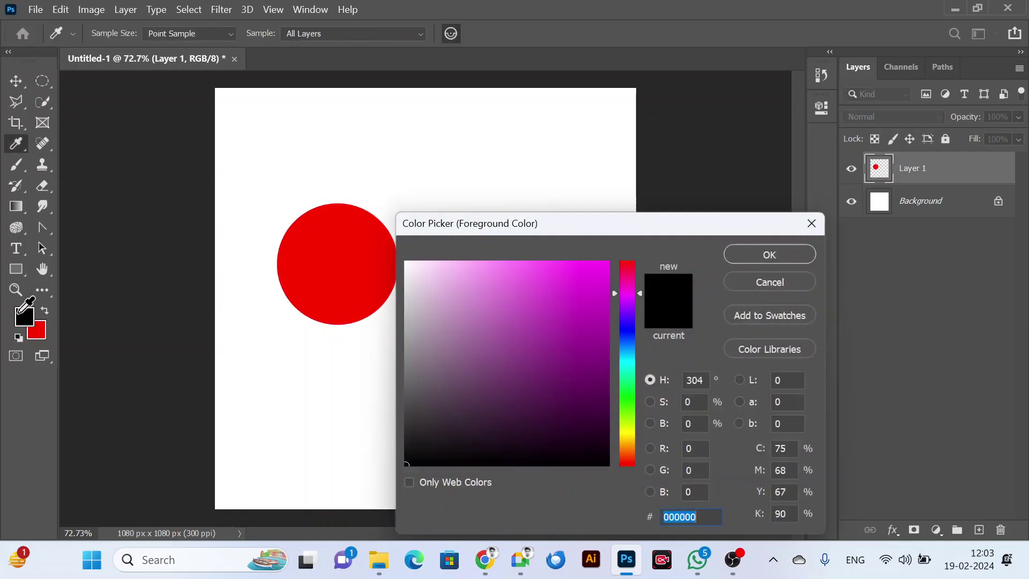
pyautogui.moveTo(590, 335); pyautogui.dragTo(625, 243)
pyautogui.click(806, 255)
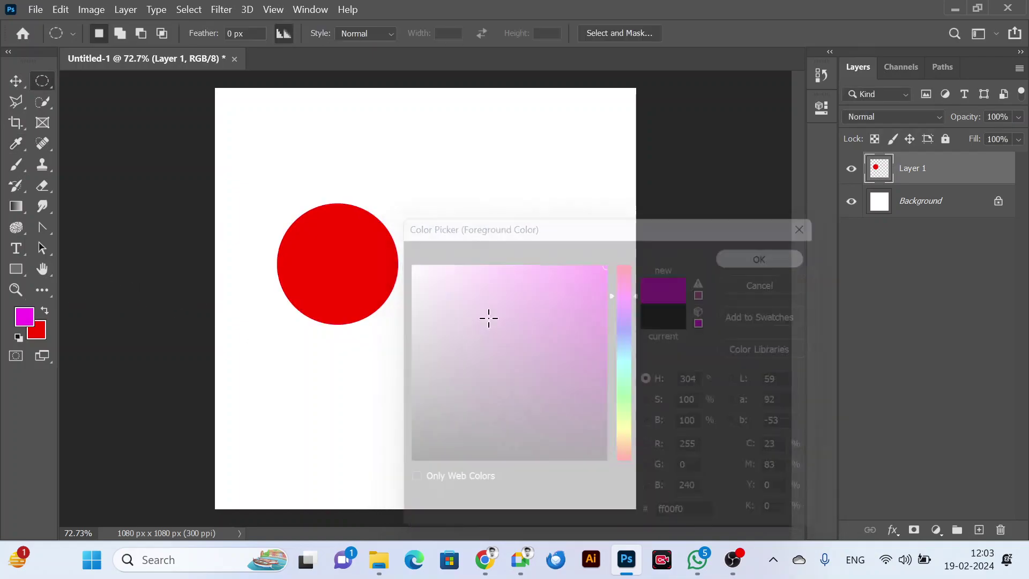
# Try a second circular selection beside the red circle, filled with the magenta foreground colour, and undo the fill and selection.
pyautogui.moveTo(444, 210); pyautogui.dragTo(563, 341)
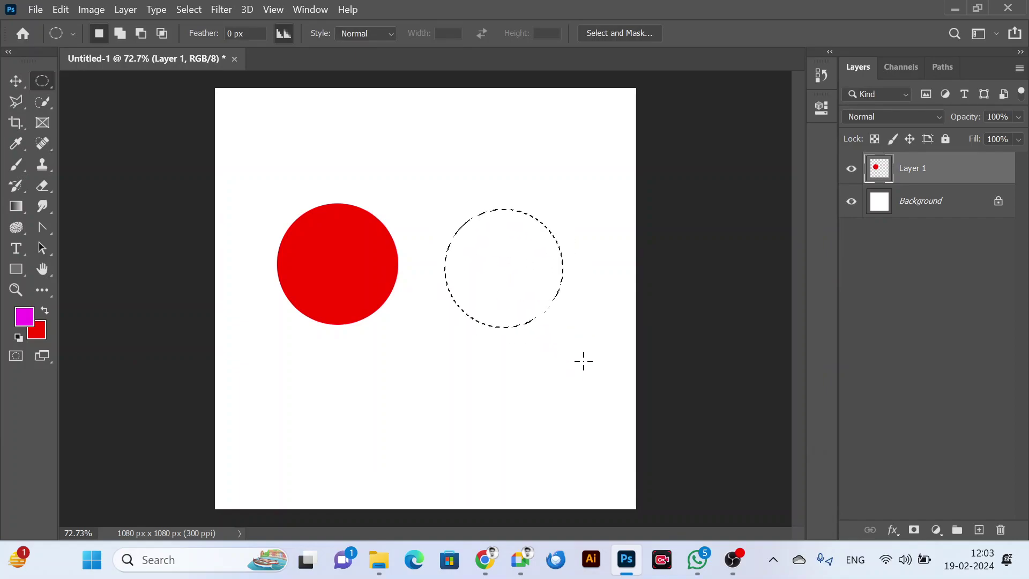
pyautogui.hotkey('alt', 'BackSpace')
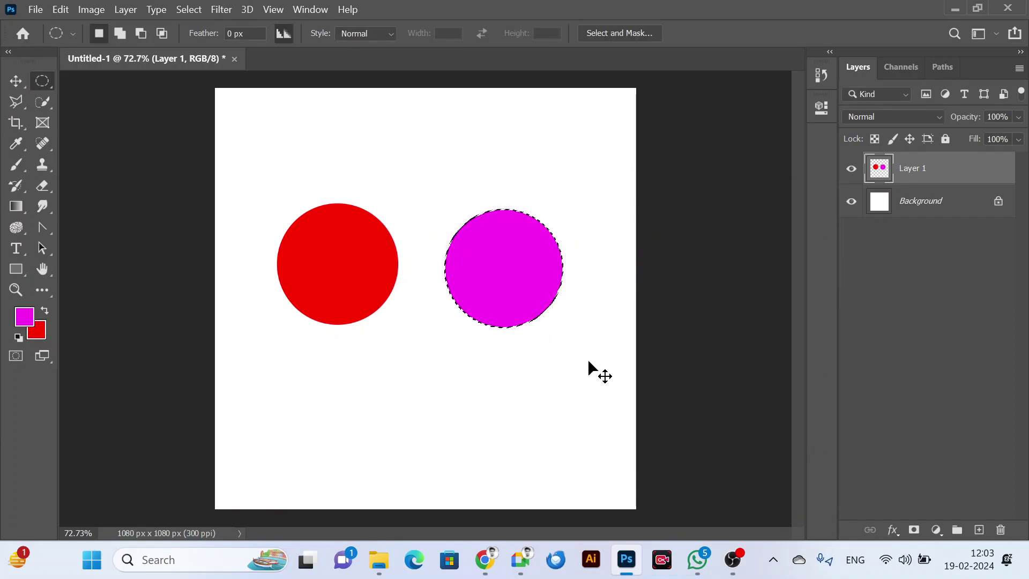
pyautogui.hotkey('ctrl', 'z')
pyautogui.hotkey('ctrl', 'z')
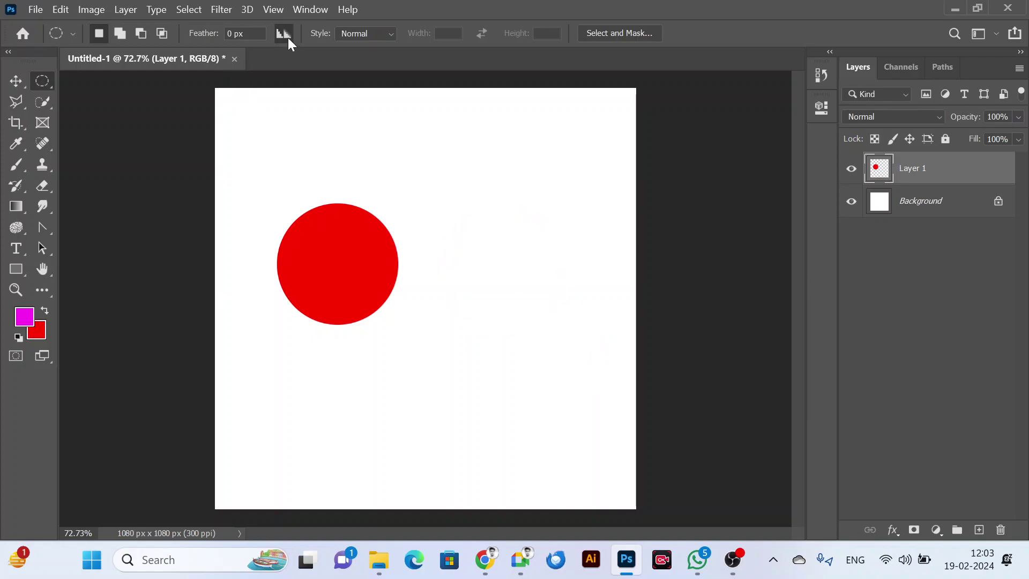
# With anti-aliasing turned off, fill a second circle beside the first with the red background colour, deselect, and compare both circles' edges.
pyautogui.moveTo(488, 205); pyautogui.dragTo(610, 359)
pyautogui.hotkey('ctrl', 'BackSpace')
pyautogui.hotkey('ctrl', 'd')
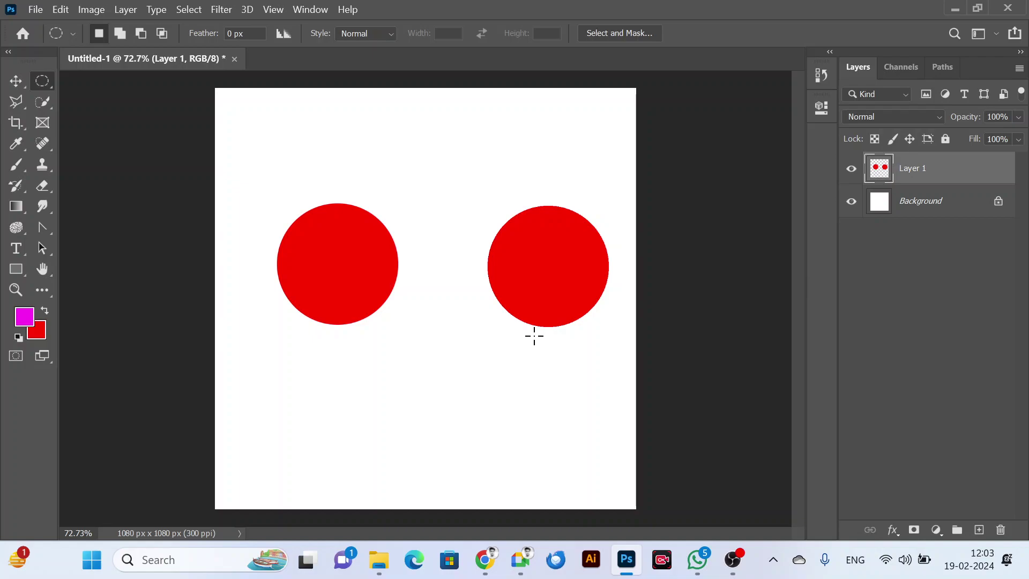
pyautogui.scroll(5, 411, 250)
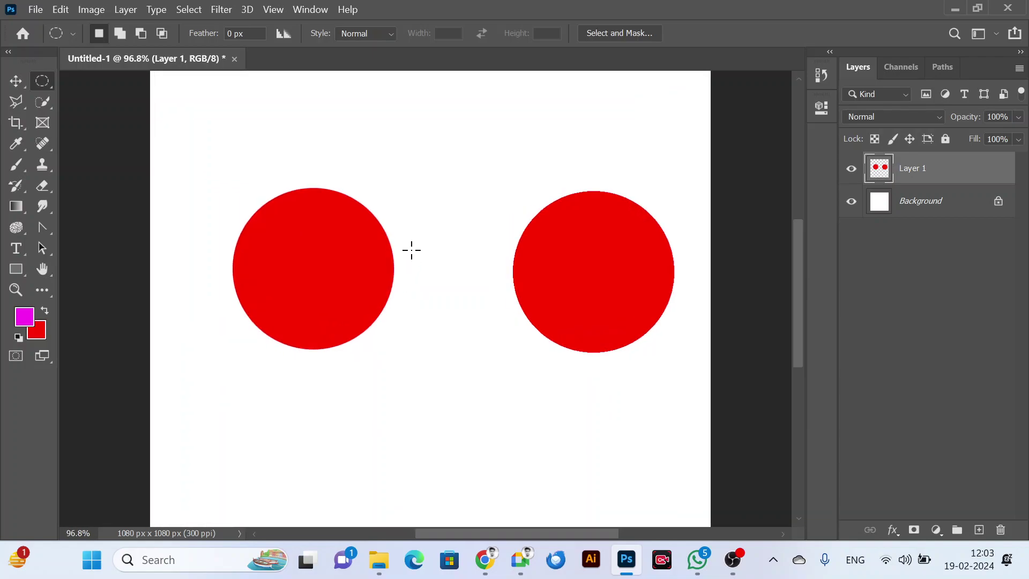
pyautogui.scroll(2, 411, 250)
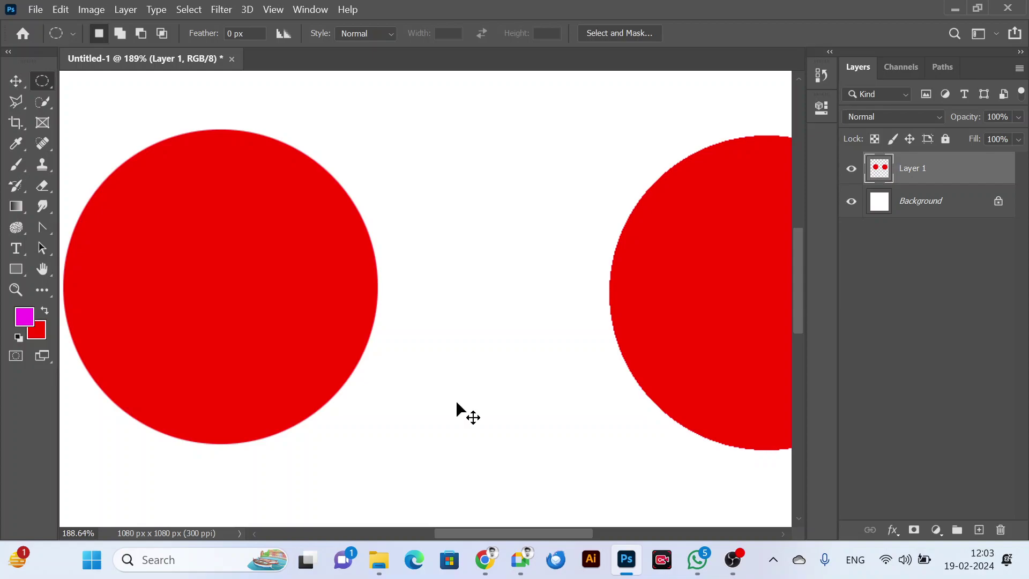
# Delete the second, non-anti-aliased red circle from Layer 1 and clear the selection.
pyautogui.press('Delete')
pyautogui.hotkey('ctrl', 'd')
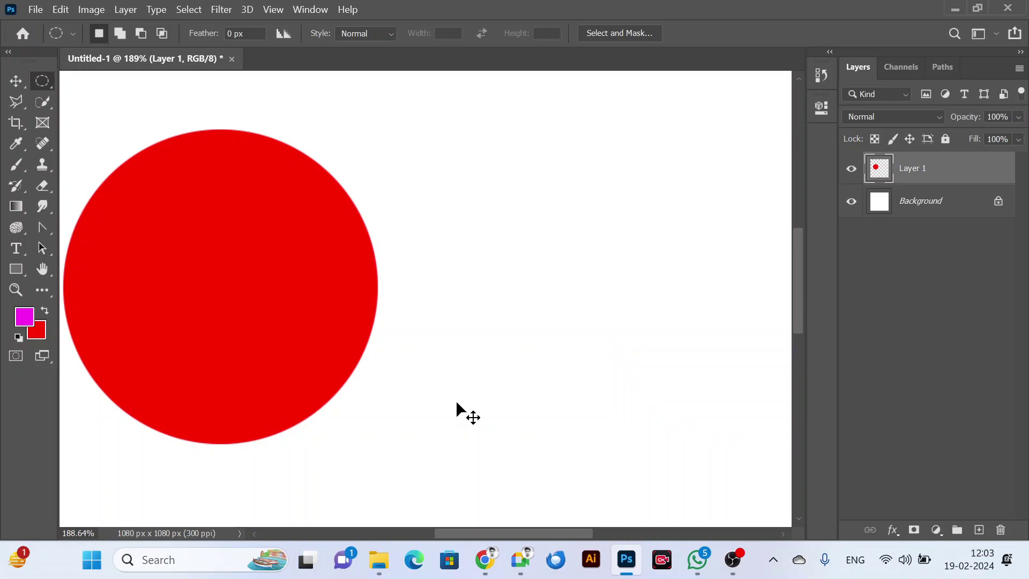
pyautogui.scroll(-4, 386, 402)
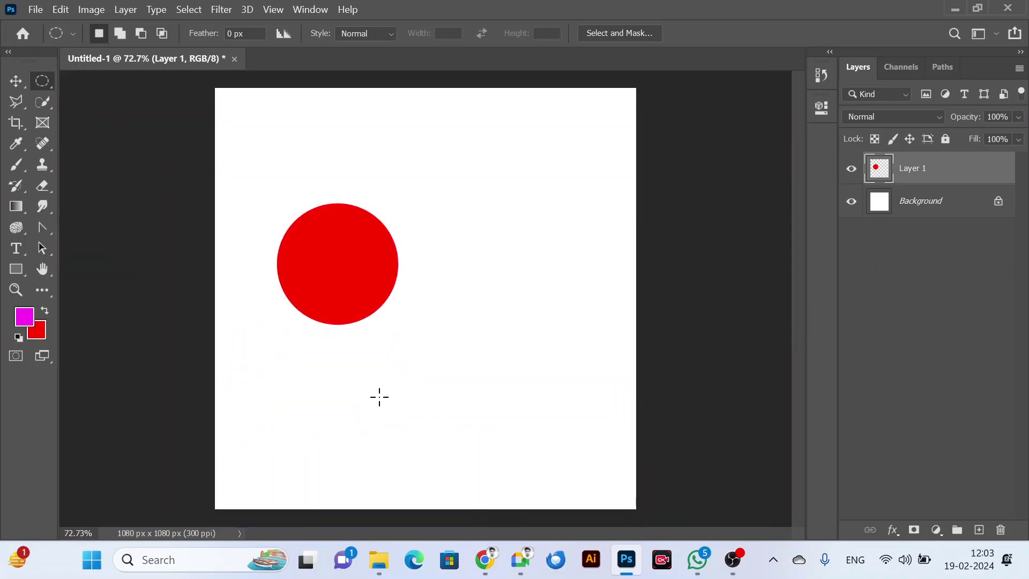
# With anti-aliasing off, select a circle beside the red one on Layer 1, fill it with the magenta foreground colour, and deselect.
pyautogui.moveTo(425, 219); pyautogui.dragTo(552, 383)
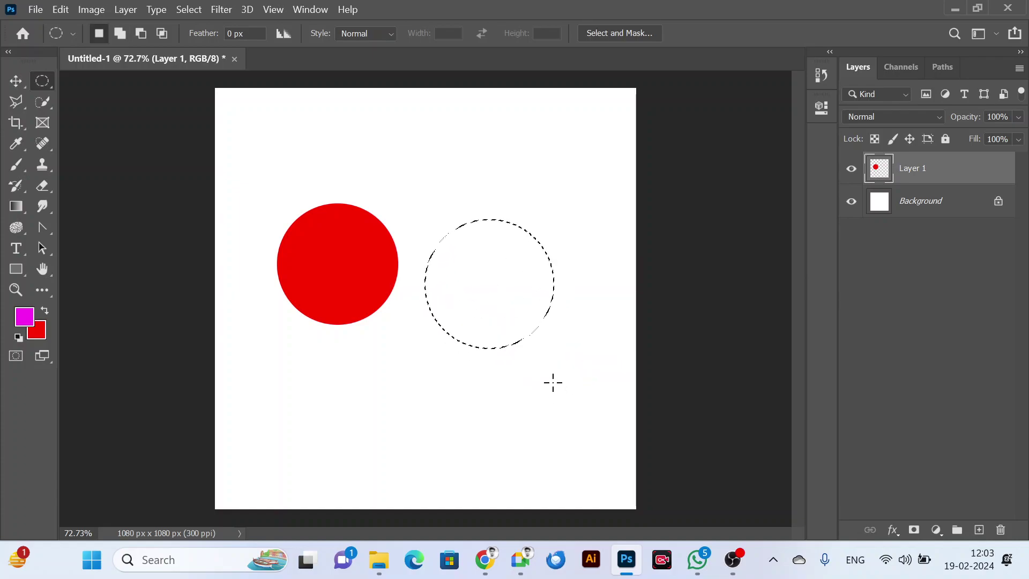
pyautogui.hotkey('alt', 'BackSpace')
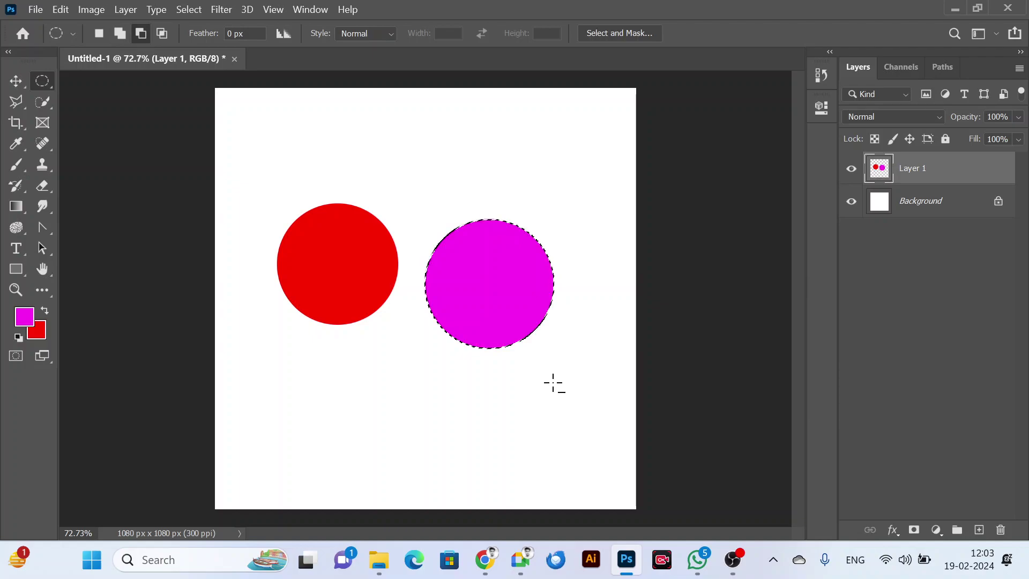
pyautogui.hotkey('ctrl', 'd')
# Compare the facing edges of the red and magenta circles at several magnifications.
pyautogui.scroll(5, 395, 274)
pyautogui.scroll(3, 430, 281)
pyautogui.scroll(-2, 426, 307)
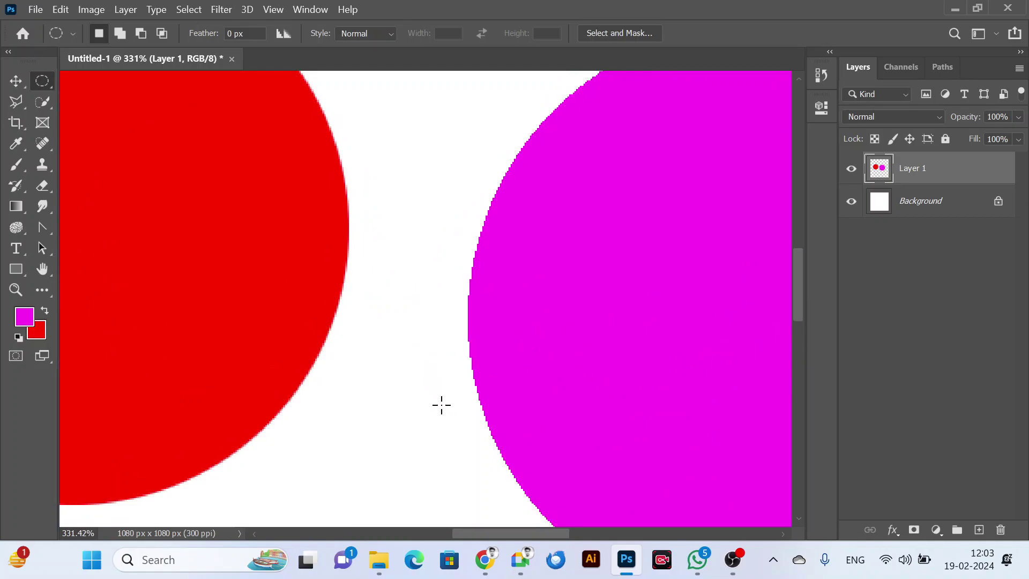
pyautogui.scroll(5, 332, 335)
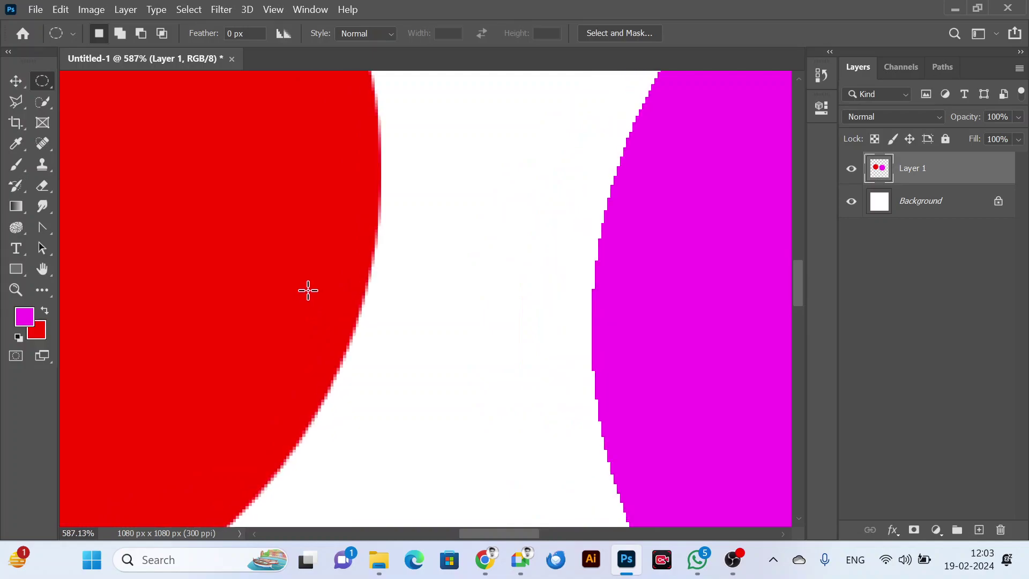
pyautogui.scroll(-3, 348, 316)
pyautogui.scroll(-1, 326, 334)
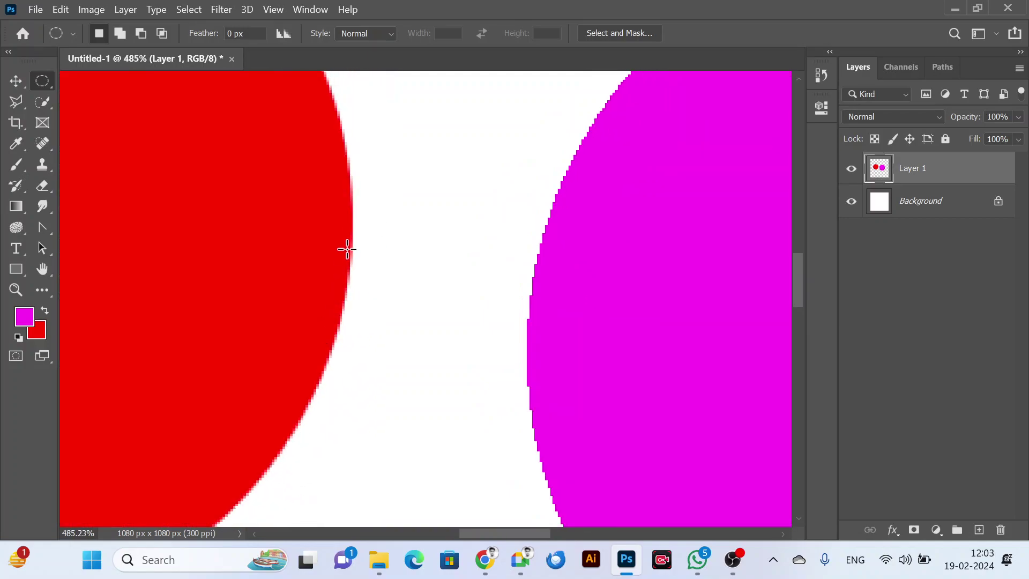
pyautogui.scroll(-3, 363, 278)
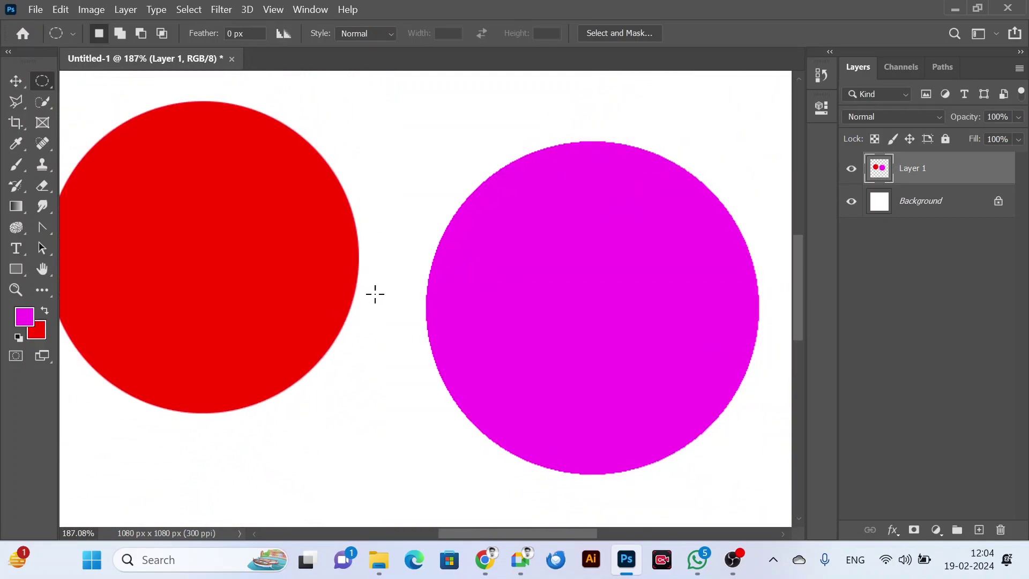
pyautogui.scroll(-1, 374, 293)
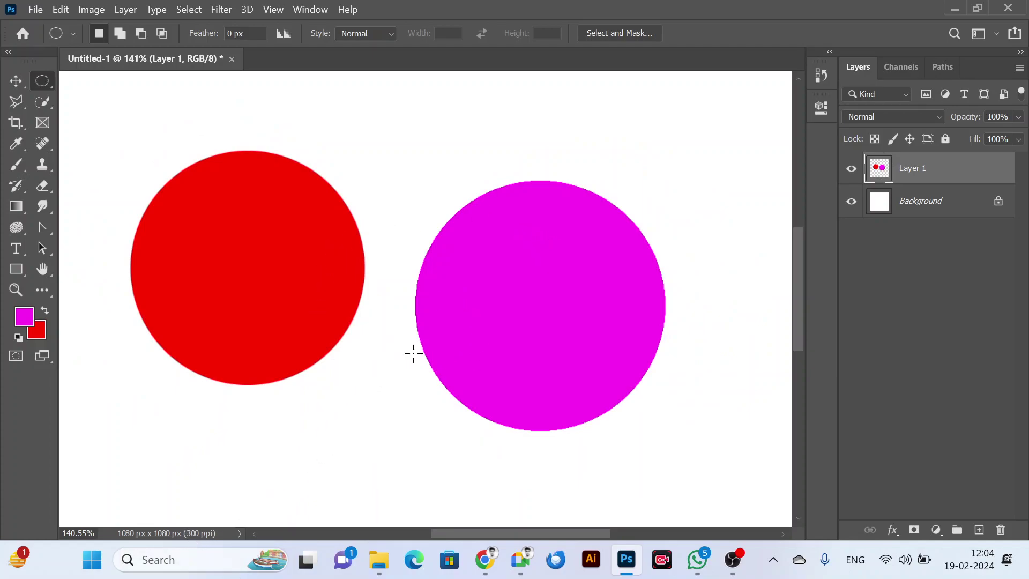
pyautogui.scroll(-1, 414, 308)
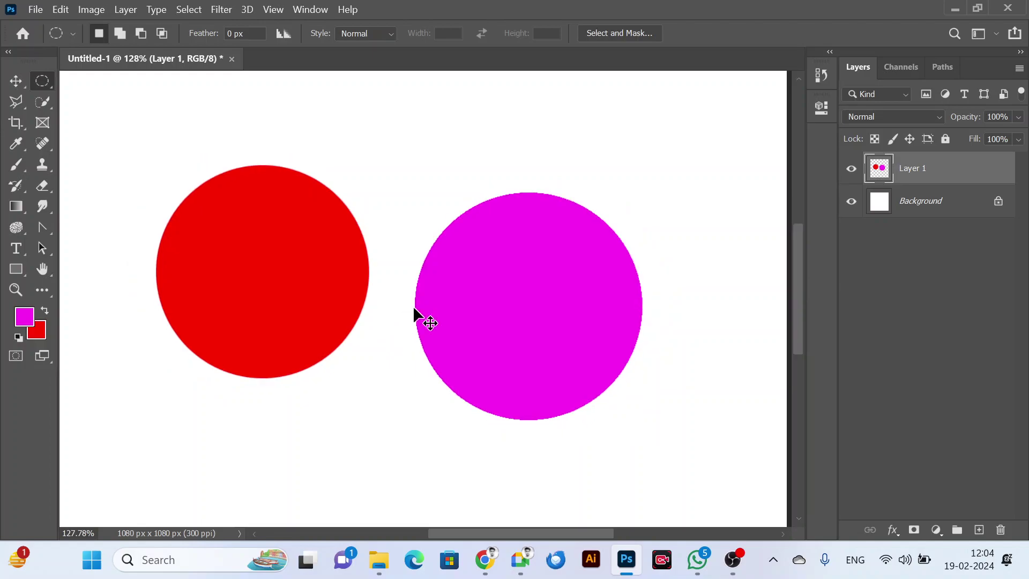
pyautogui.scroll(-1, 415, 308)
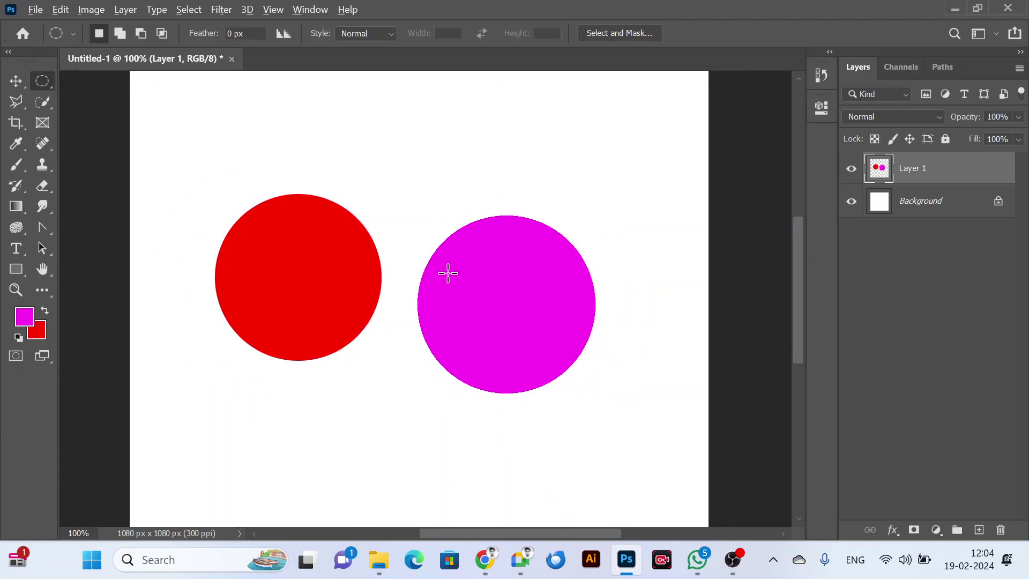
pyautogui.scroll(3, 440, 259)
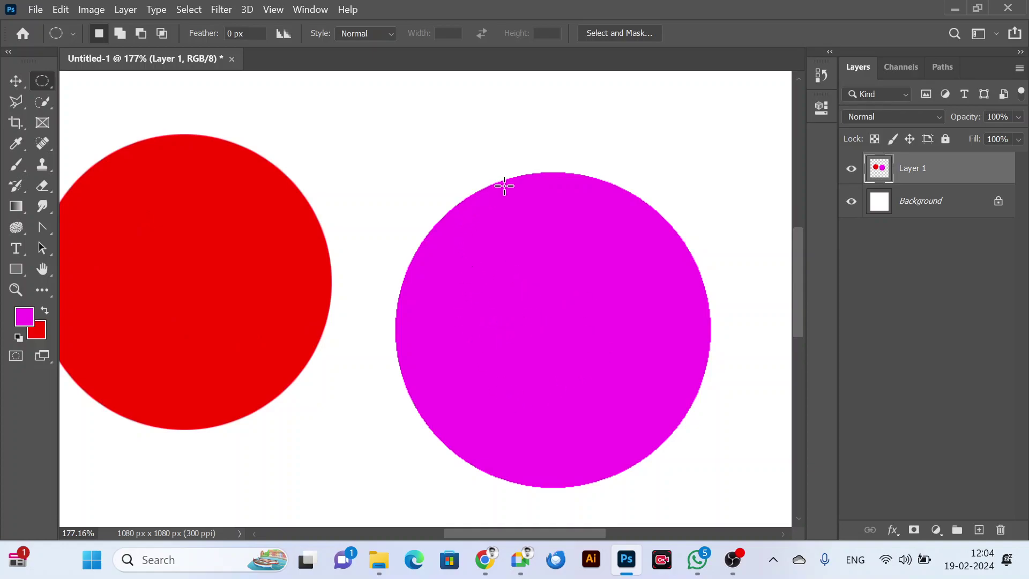
pyautogui.scroll(2, 527, 171)
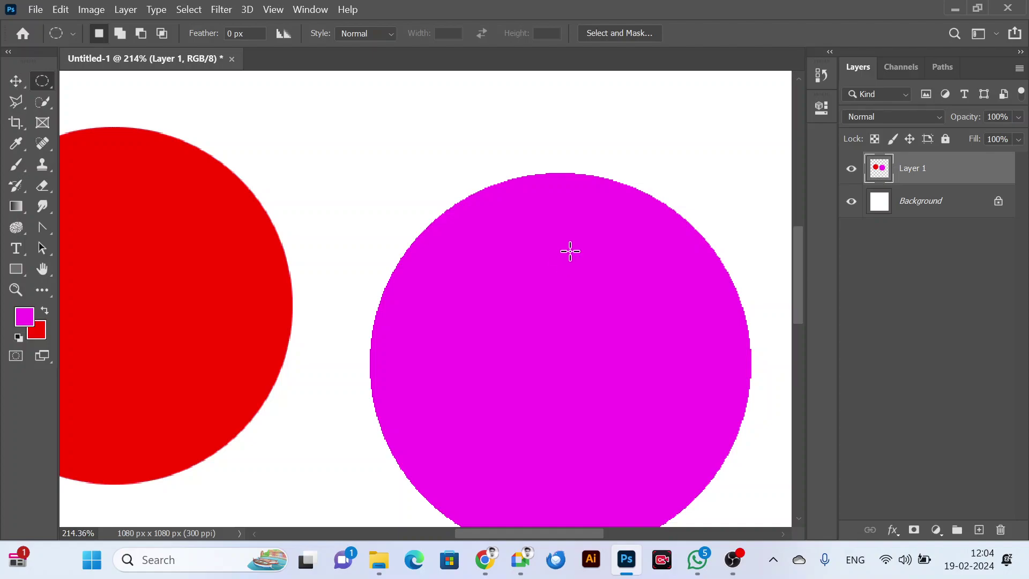
pyautogui.scroll(-3, 596, 228)
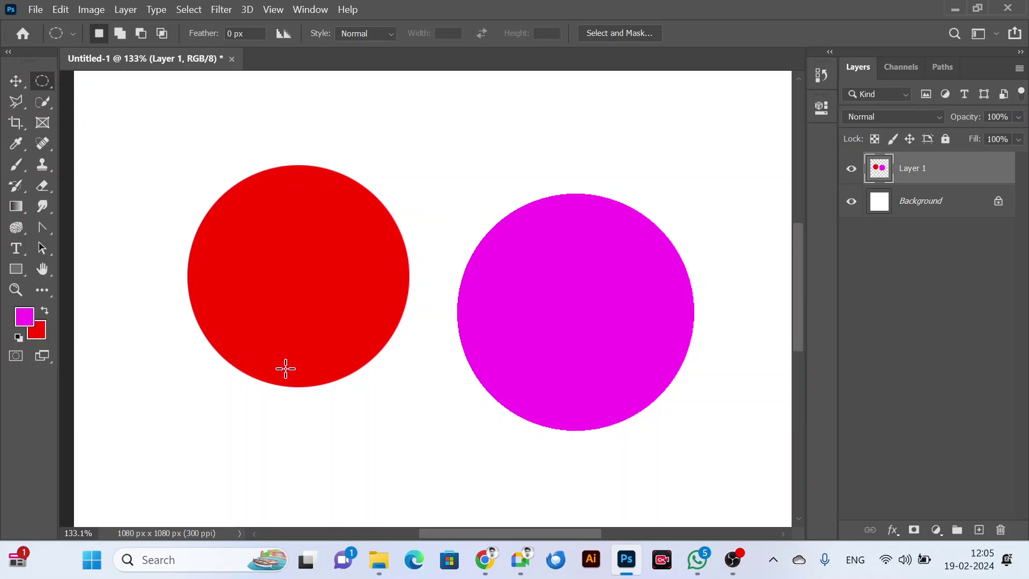
# Examine the individual pixels along the lower-right edge of the anti-aliased red circle.
pyautogui.scroll(15, 333, 381)
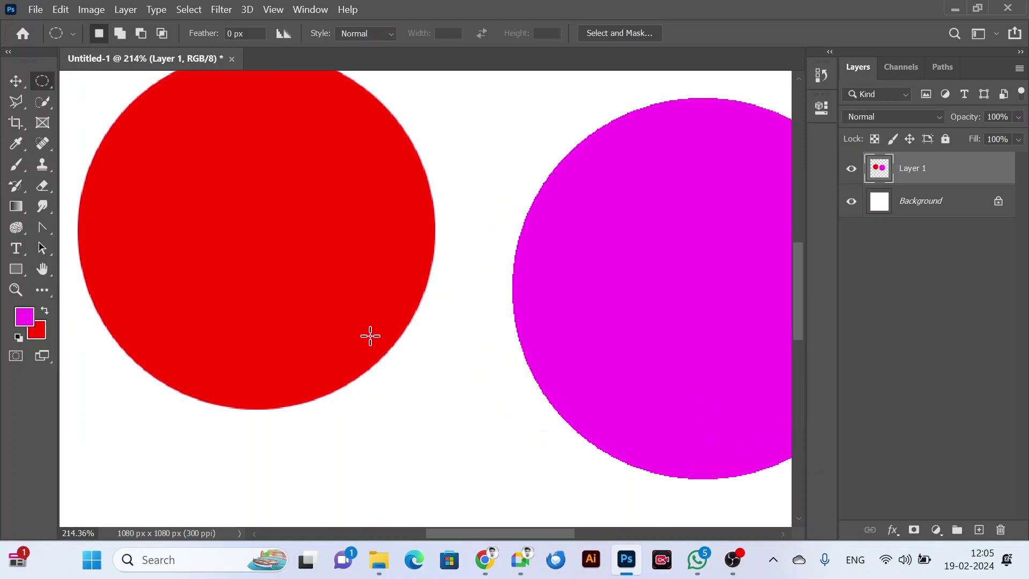
pyautogui.scroll(5, 445, 310)
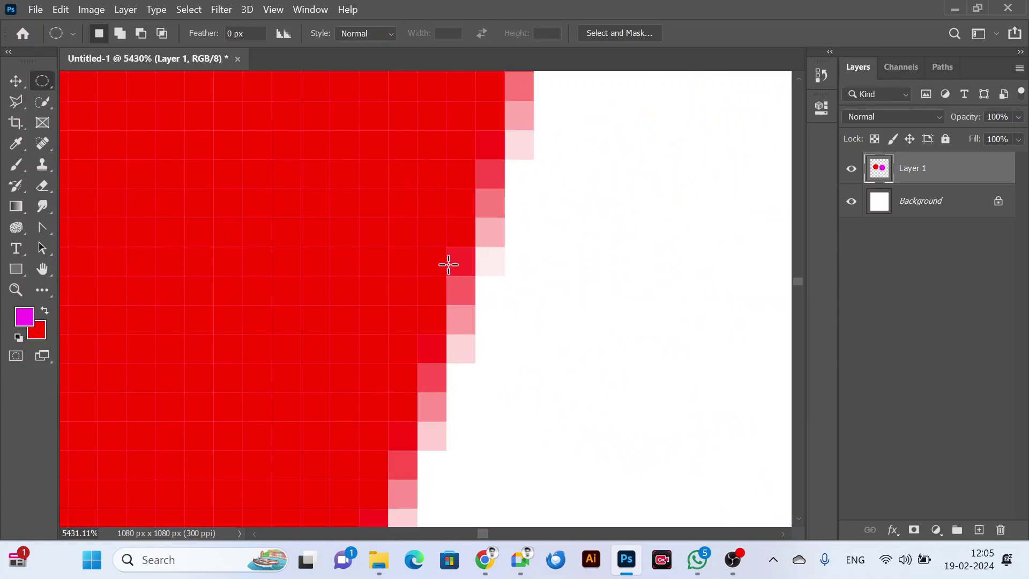
pyautogui.scroll(3, 445, 290)
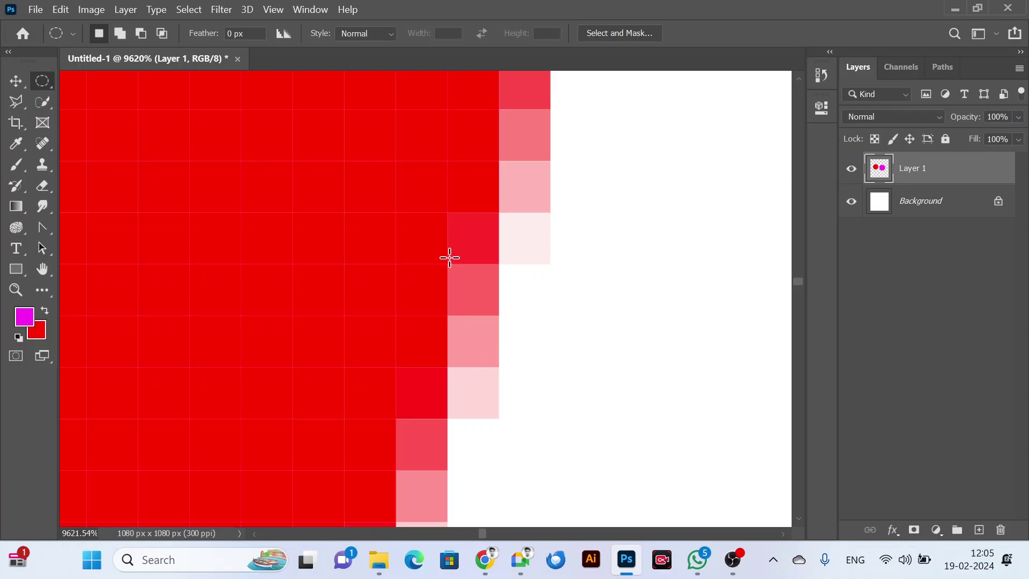
pyautogui.scroll(1, 455, 258)
pyautogui.scroll(-10, 418, 265)
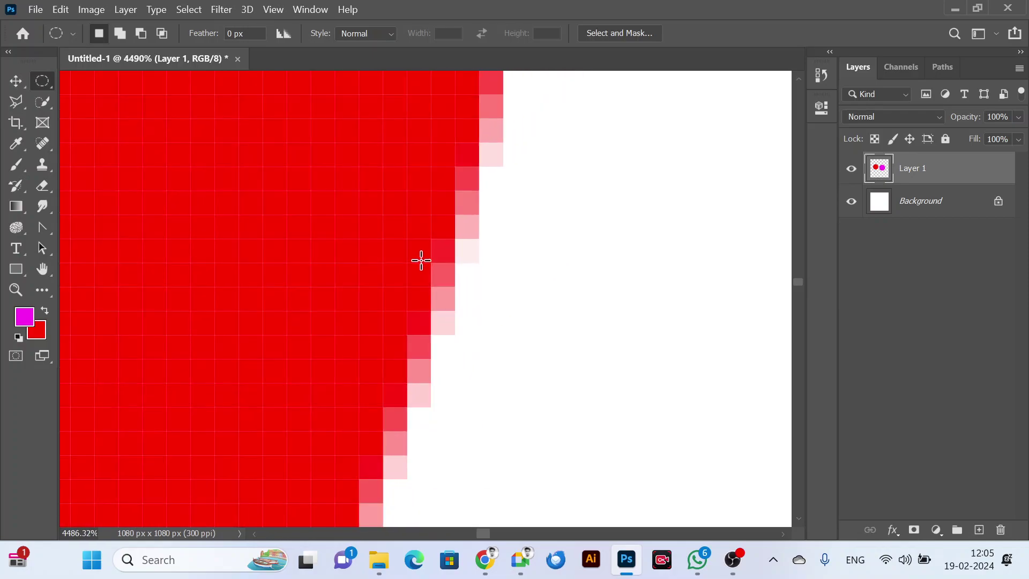
pyautogui.scroll(-7, 464, 292)
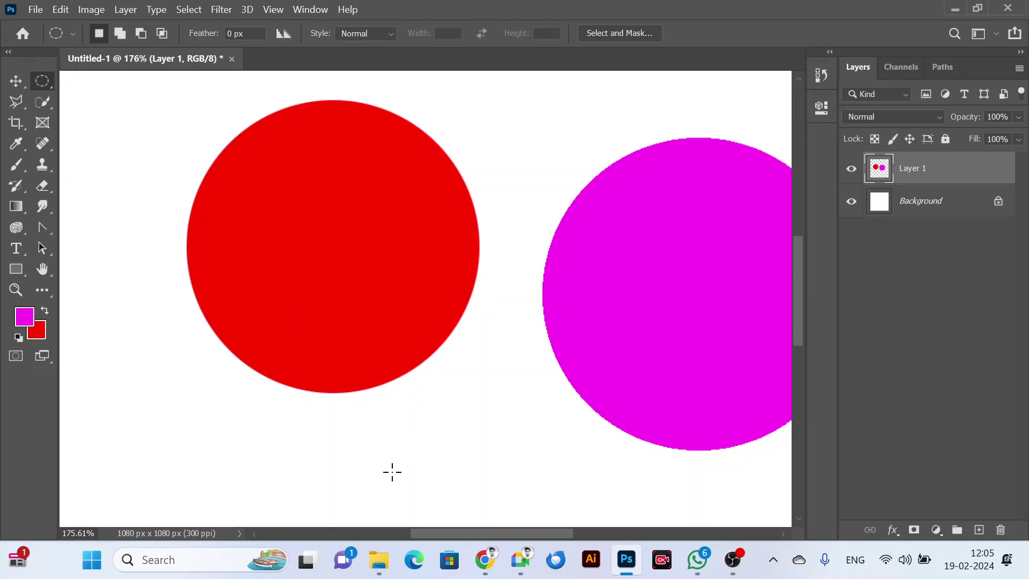
pyautogui.scroll(5, 377, 356)
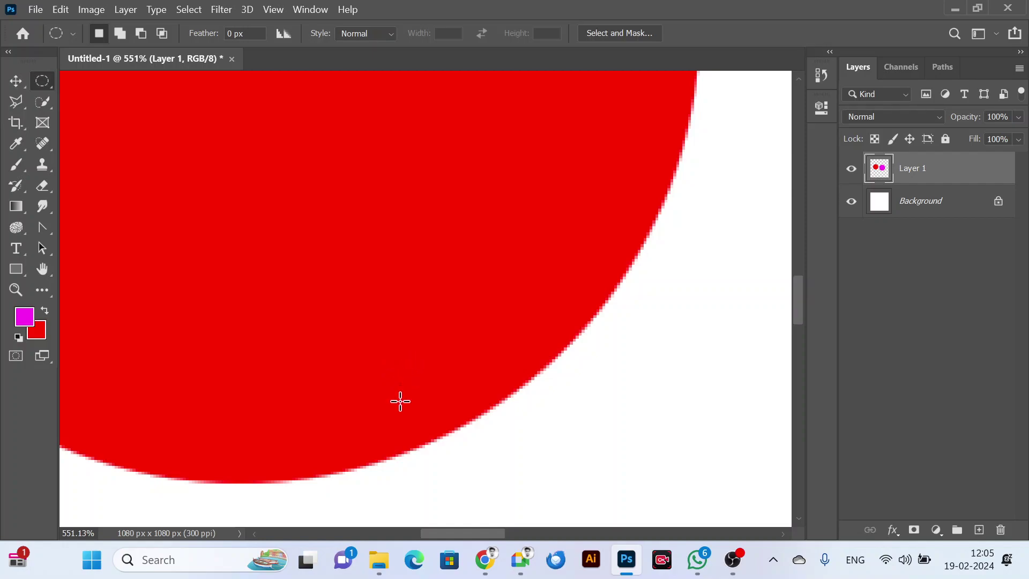
pyautogui.scroll(-5, 418, 405)
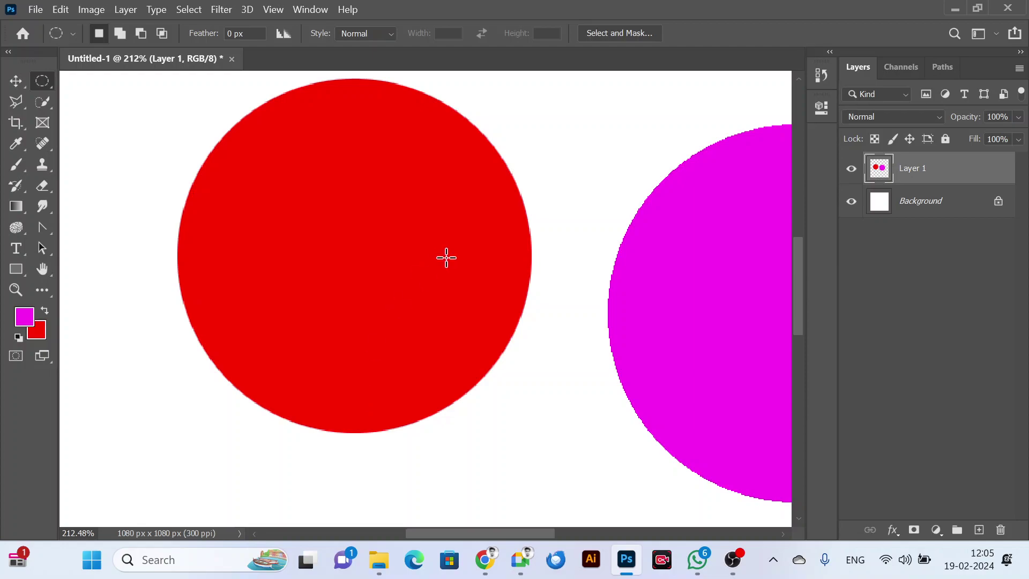
# Examine the non-anti-aliased magenta circle's edge up close against the anti-aliased edge of the red circle.
pyautogui.scroll(3, 524, 283)
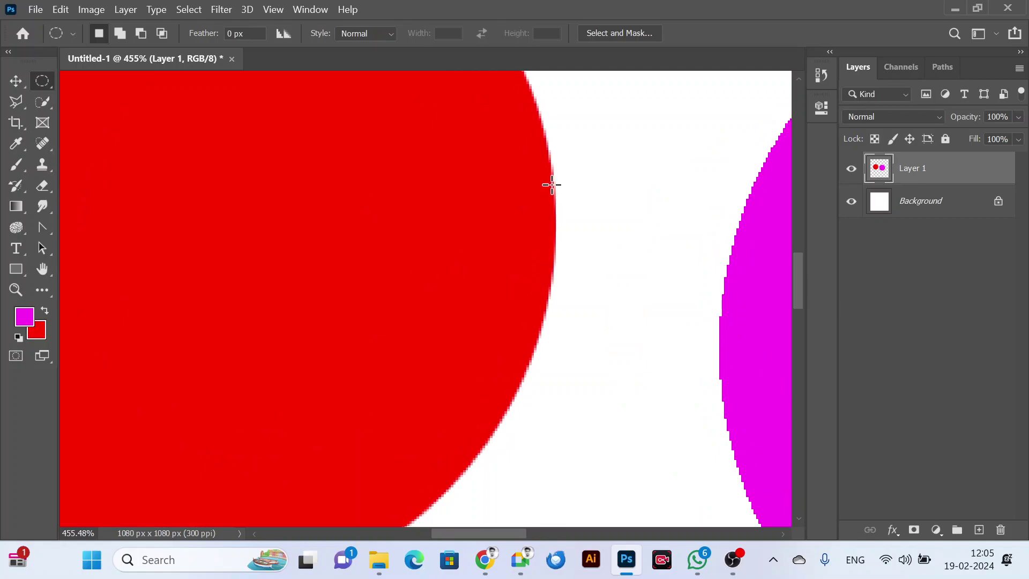
pyautogui.scroll(-3, 554, 214)
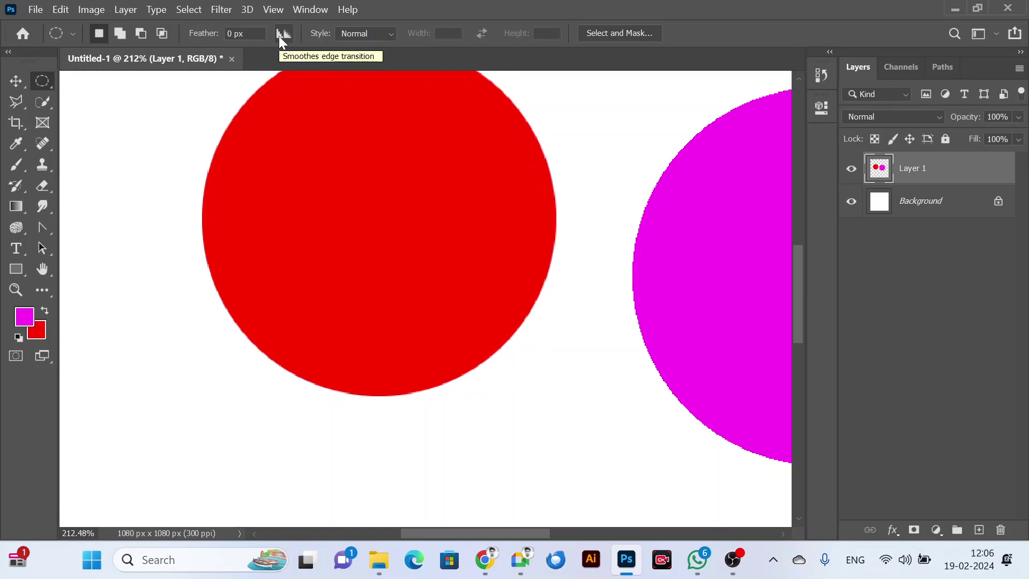
pyautogui.scroll(2, 679, 177)
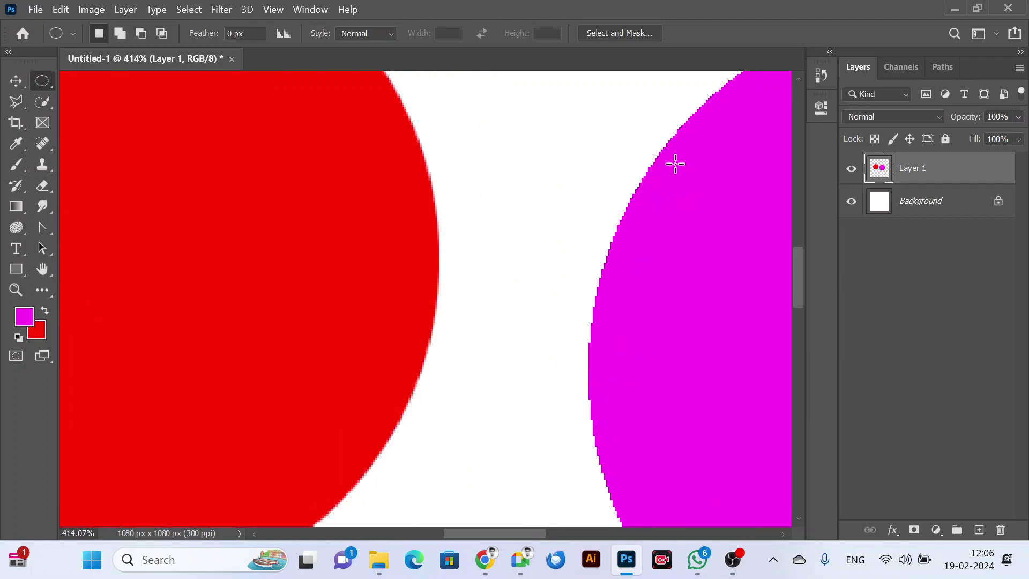
pyautogui.scroll(2, 675, 164)
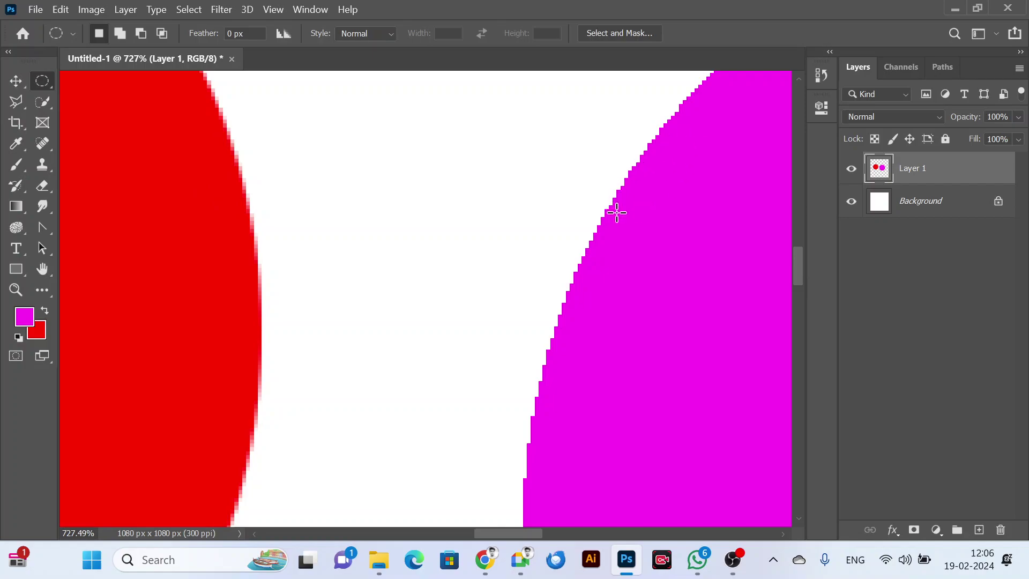
pyautogui.scroll(-6, 443, 149)
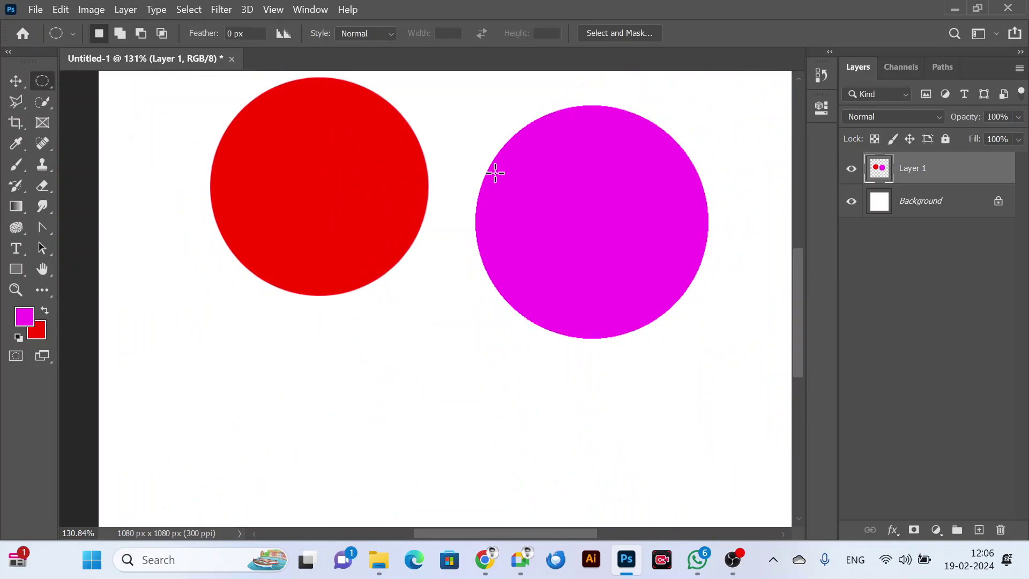
pyautogui.scroll(-1, 495, 173)
pyautogui.scroll(-1, 496, 173)
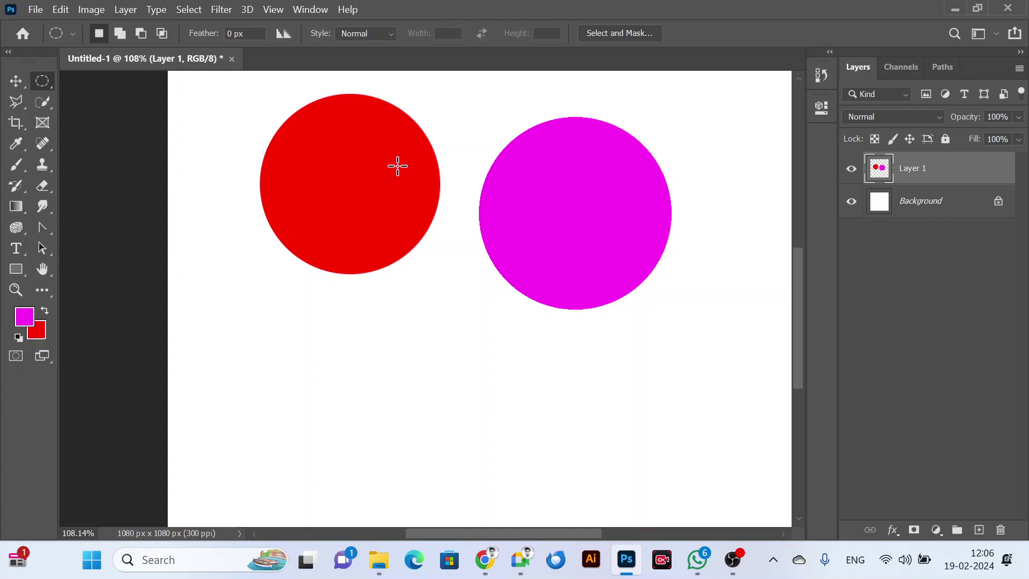
# Delete Layer 1 with both circles and add a new empty layer above the Background.
pyautogui.scroll(-1, 380, 228)
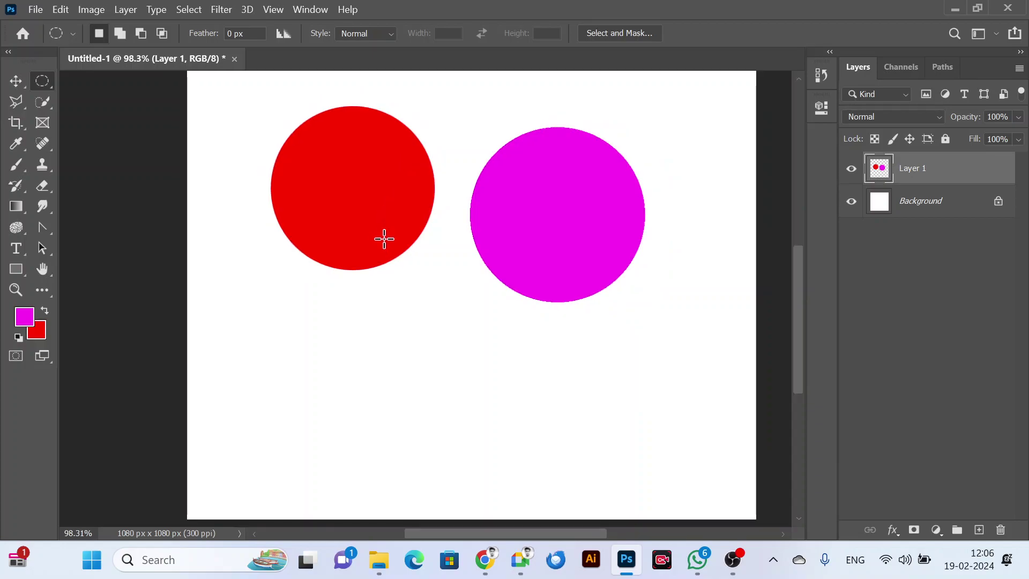
pyautogui.scroll(-2, 379, 279)
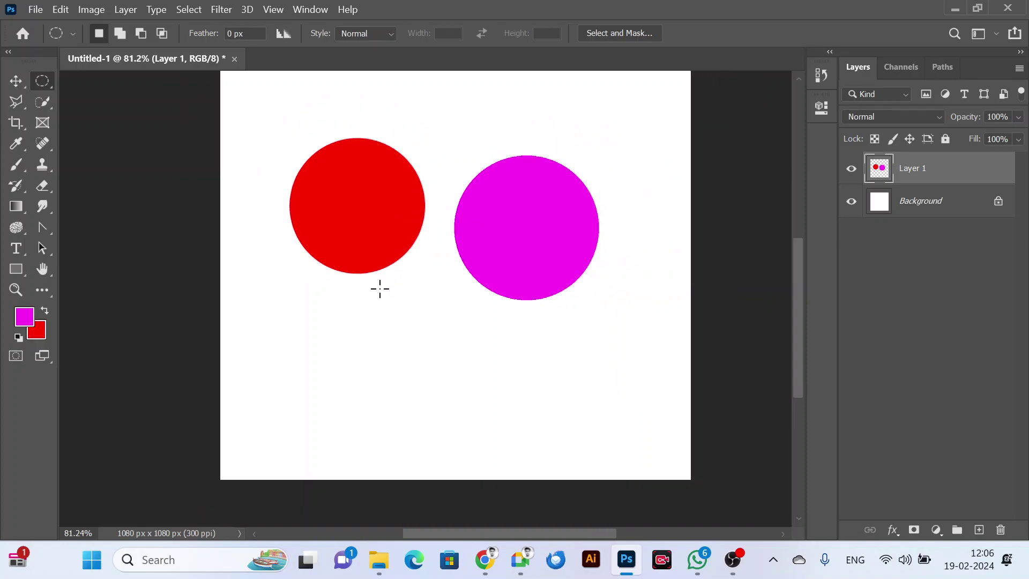
pyautogui.scroll(-1, 363, 336)
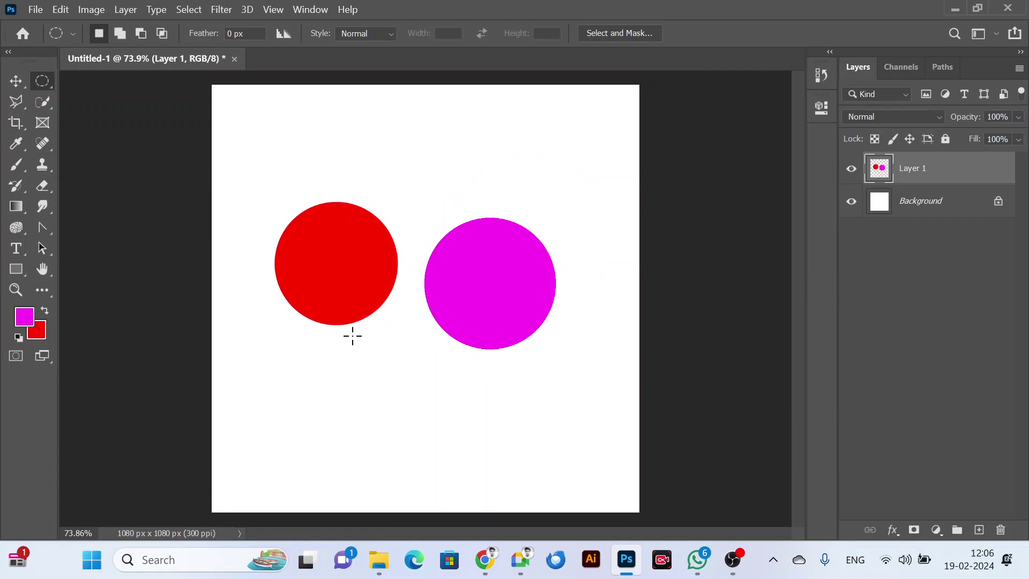
pyautogui.press('Delete')
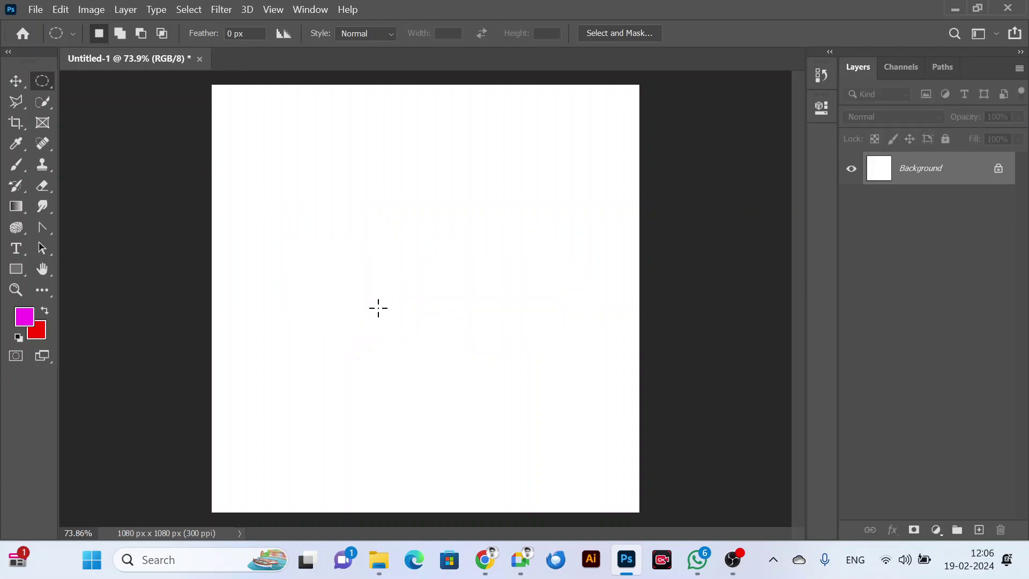
pyautogui.click(979, 529)
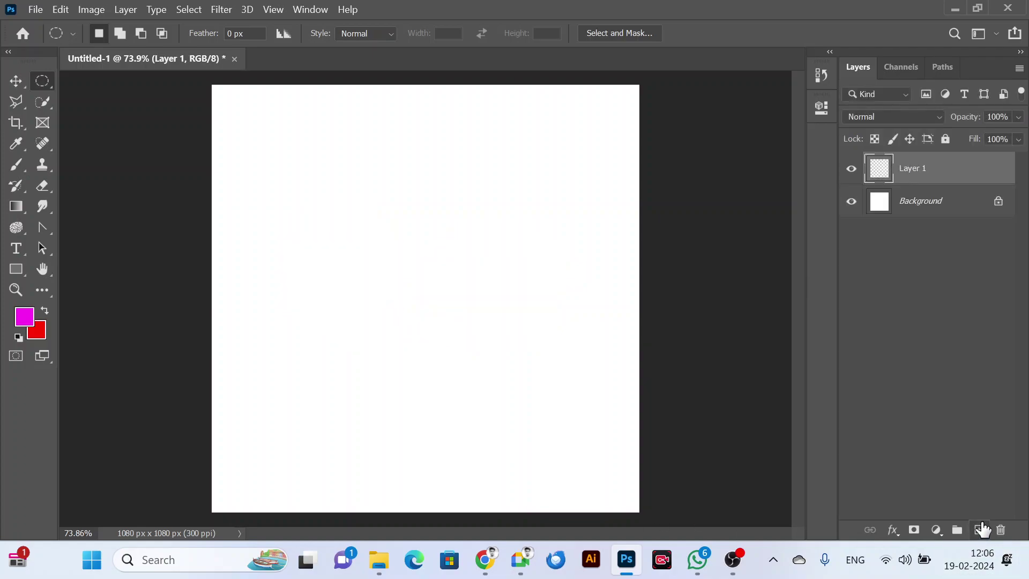
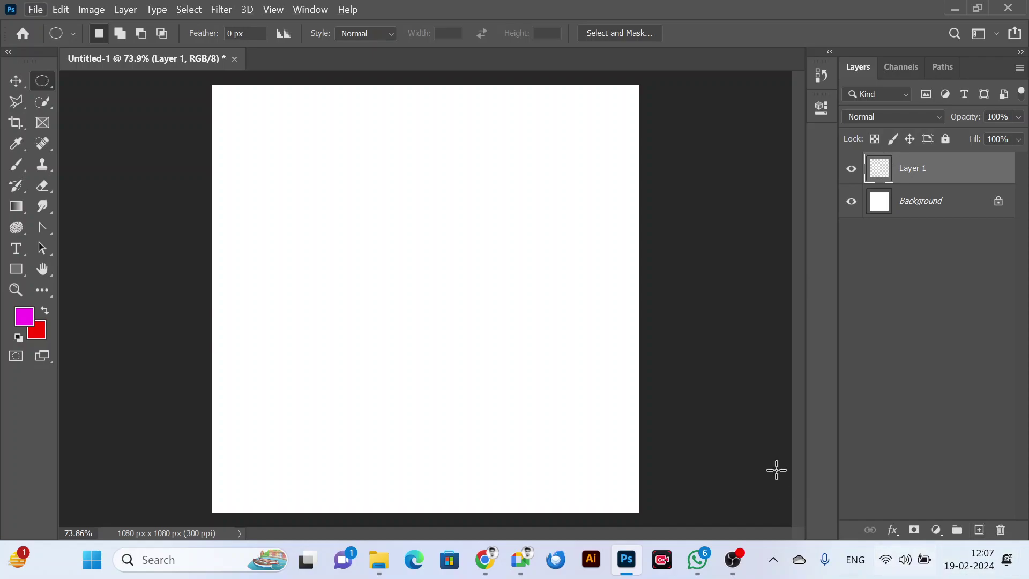
# Draw an elliptical selection in the upper-left part of the canvas and add a second overlapping ellipse on its right.
pyautogui.scroll(-2, 415, 262)
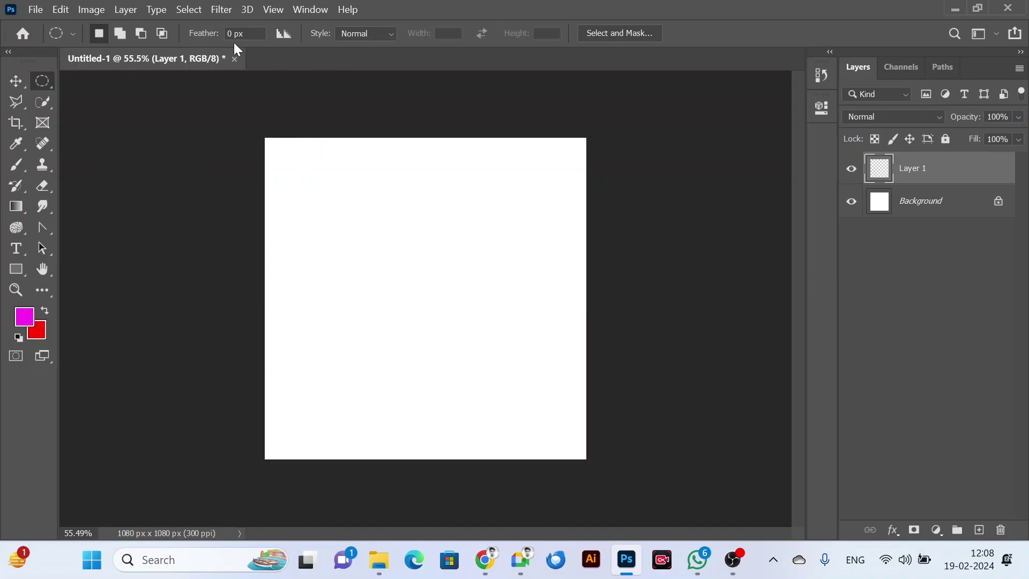
pyautogui.moveTo(329, 214); pyautogui.dragTo(418, 316)
pyautogui.press('shift')
pyautogui.moveTo(374, 209); pyautogui.dragTo(504, 314)
# Subtract an ellipse from the selection's right end and intersect the remaining selection with another large ellipse.
pyautogui.press('alt')
pyautogui.moveTo(466, 203); pyautogui.dragTo(563, 353)
pyautogui.click(161, 34)
pyautogui.press('alt')
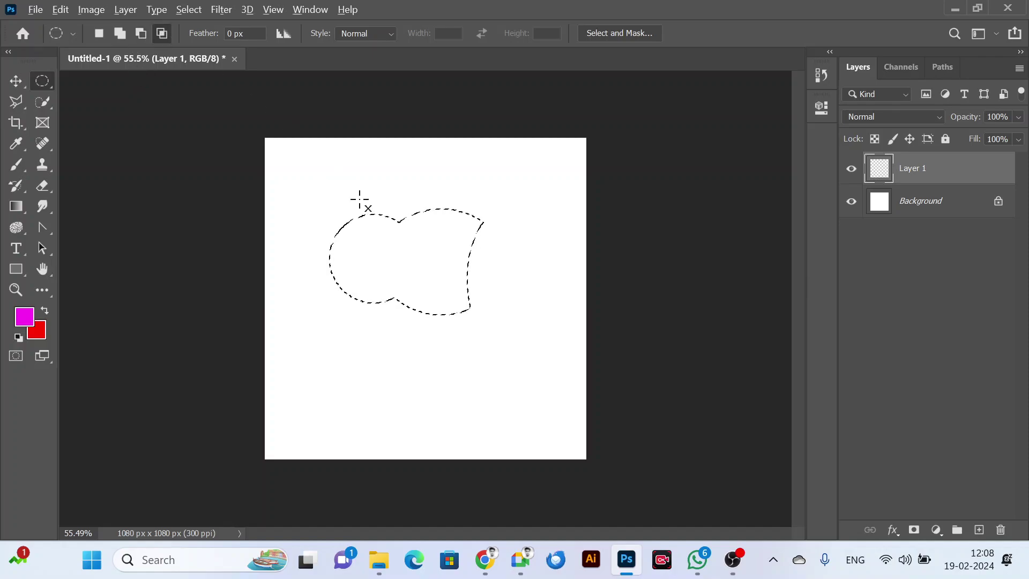
pyautogui.press('shift')
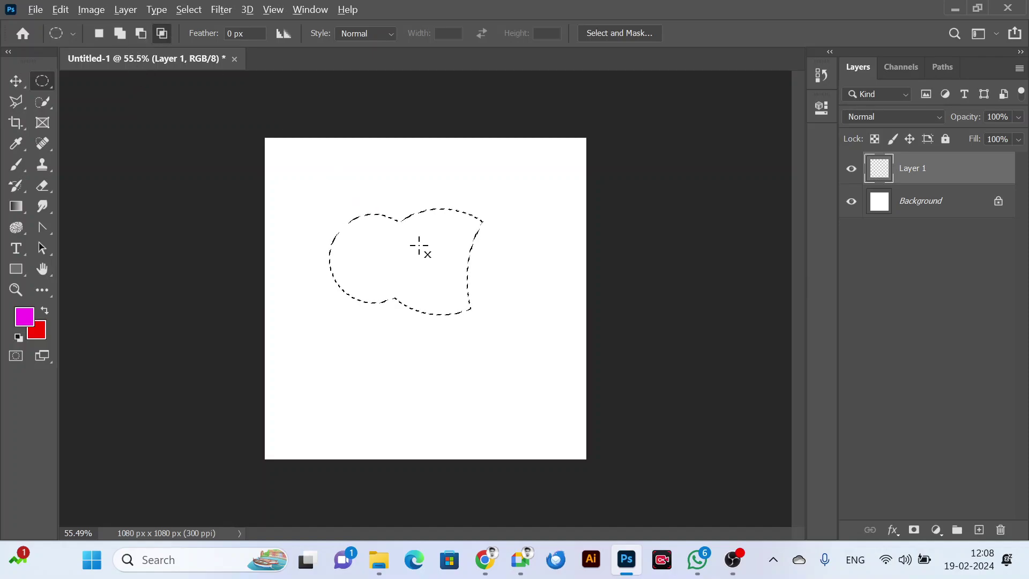
pyautogui.moveTo(396, 193); pyautogui.dragTo(541, 372)
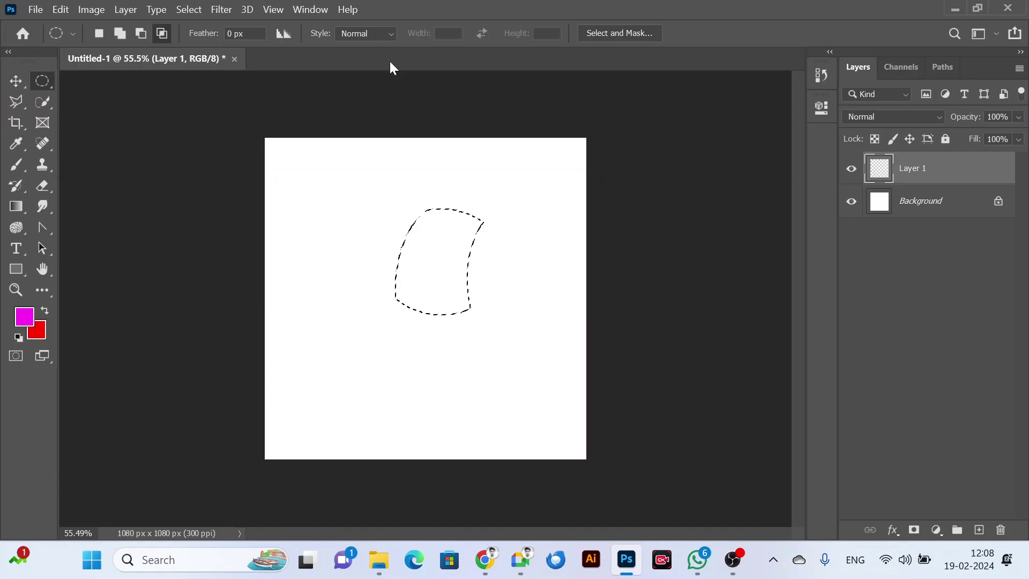
# Check the elliptical marquee's style options, keep Normal, and clear the current selection.
pyautogui.click(358, 34)
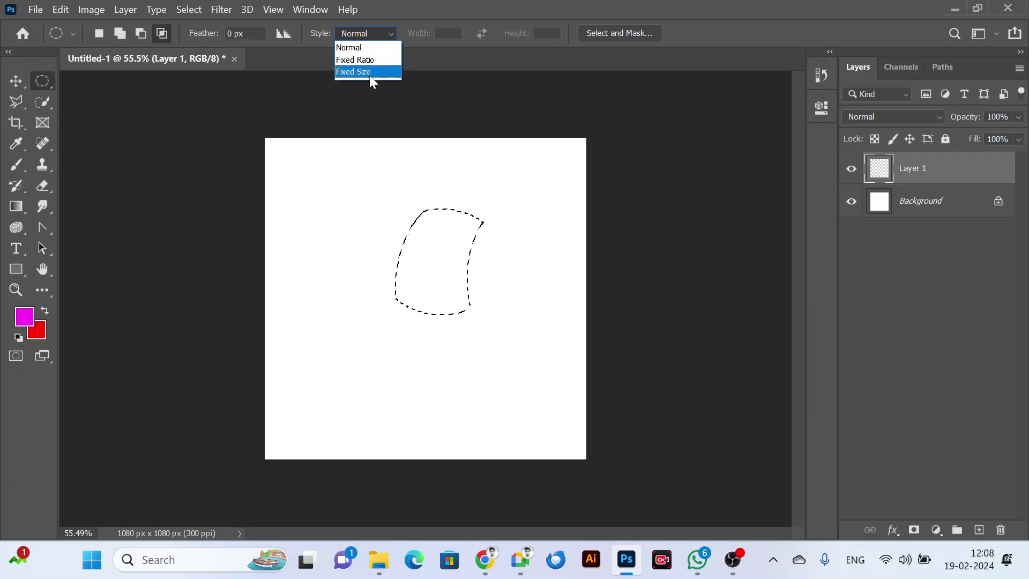
pyautogui.click(349, 32)
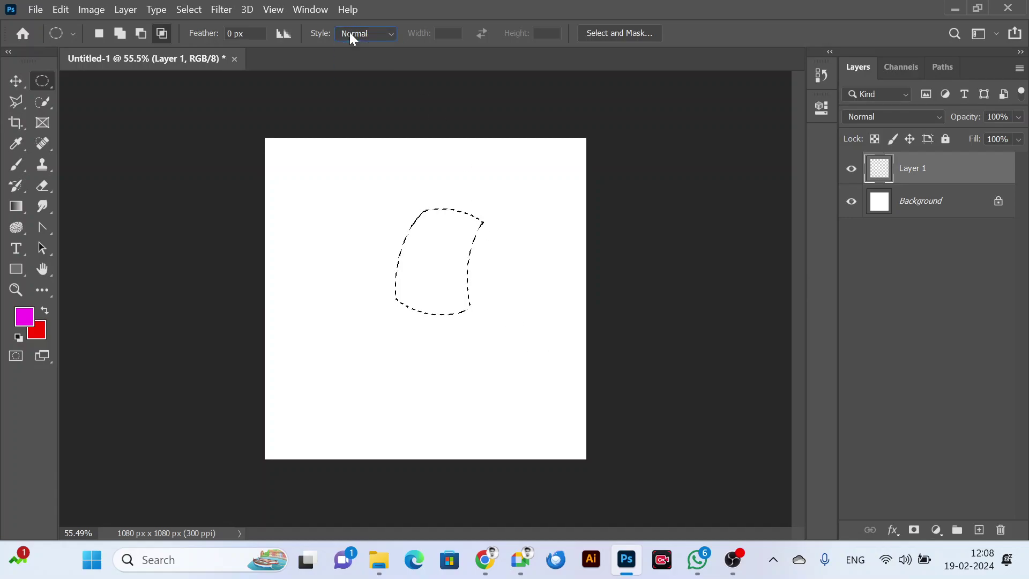
pyautogui.click(473, 159)
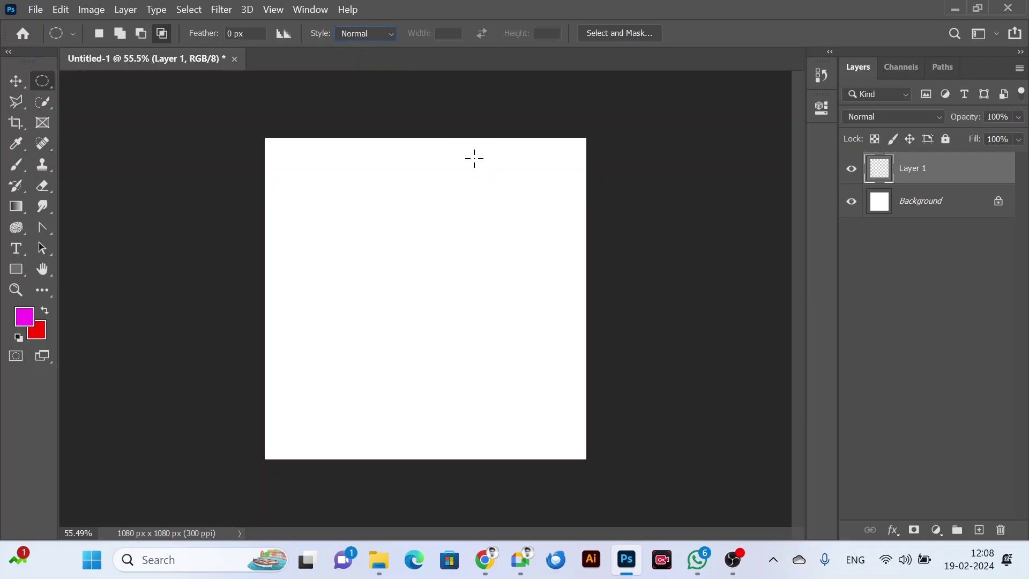
# Review the marquee and lasso tool variants and activate the freehand Lasso tool.
pyautogui.rightClick(45, 76)
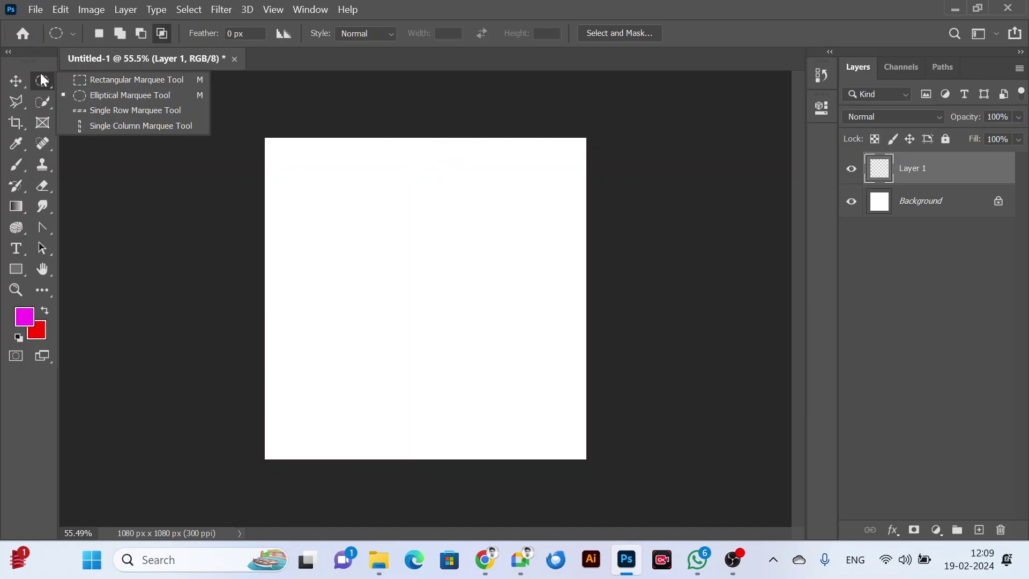
pyautogui.click(20, 101)
pyautogui.click(20, 101)
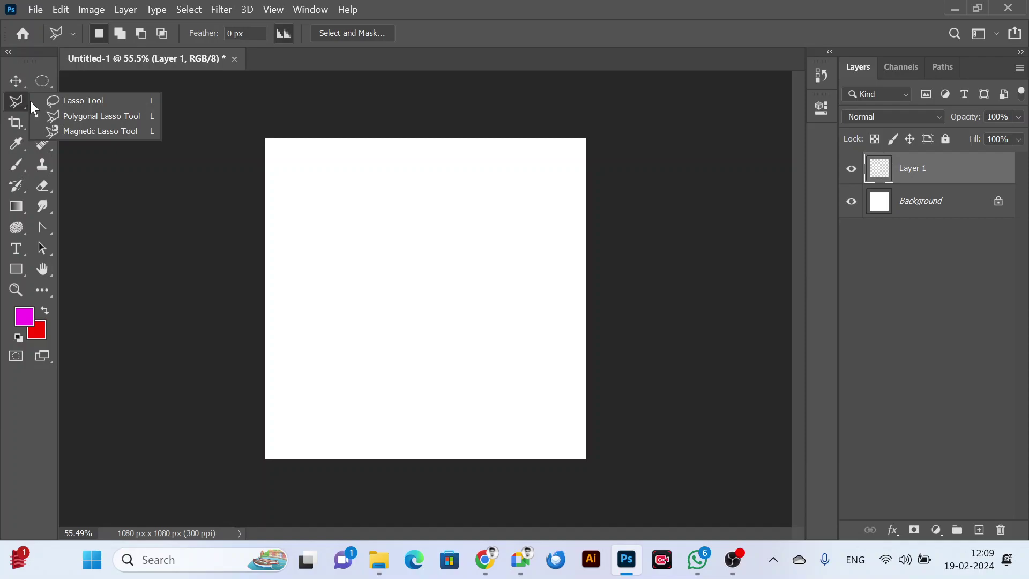
pyautogui.click(92, 102)
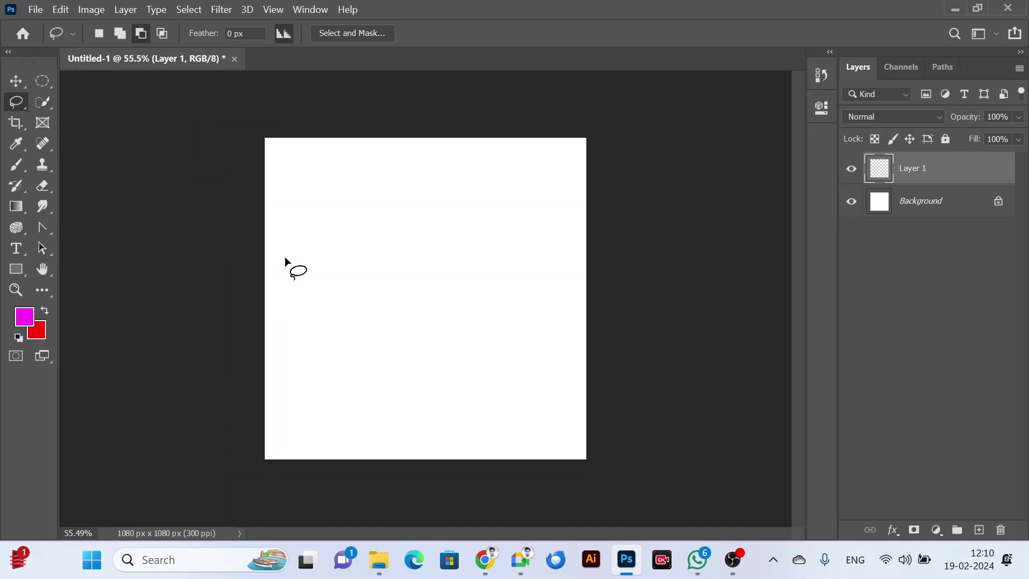
pyautogui.rightClick(14, 105)
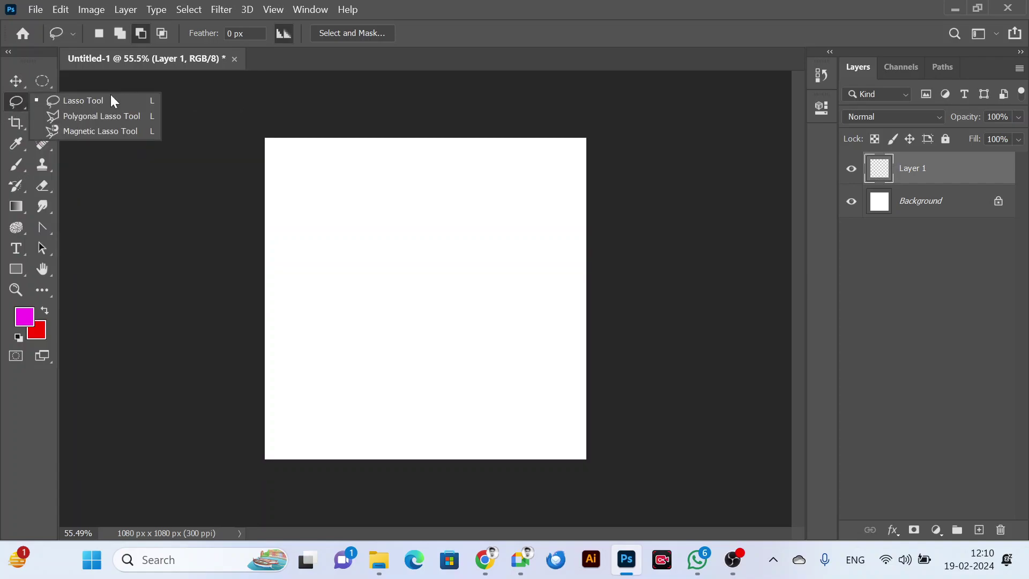
pyautogui.click(98, 99)
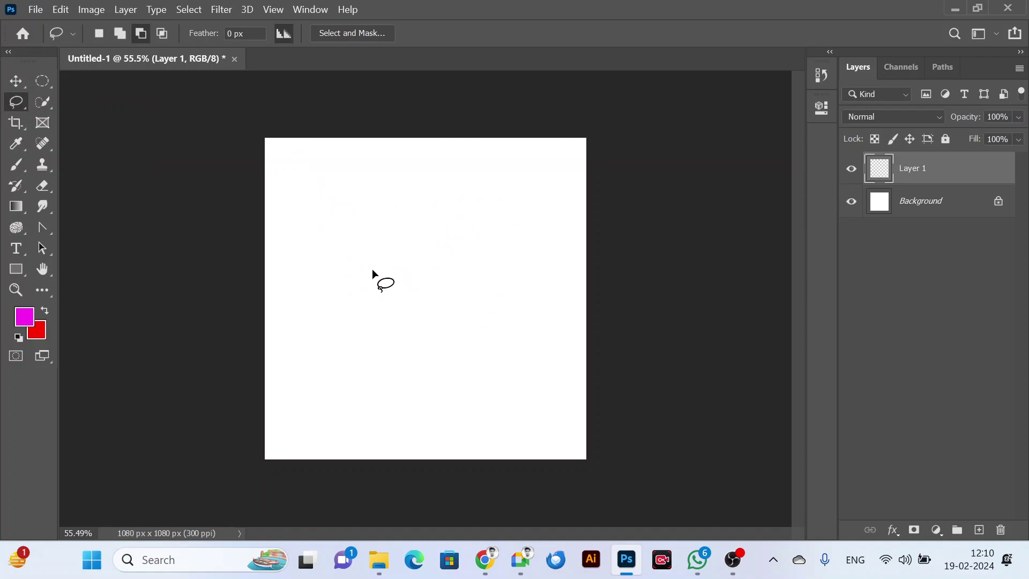
# Draw a small freehand lasso selection in the middle of the canvas and clear it, keeping the Lasso tool active.
pyautogui.moveTo(421, 203)
pyautogui.mouseDown()
pyautogui.moveTo(366, 225)
pyautogui.moveTo(379, 314)
pyautogui.moveTo(462, 266)
pyautogui.moveTo(436, 180)
pyautogui.moveTo(395, 223)
pyautogui.moveTo(415, 211)
pyautogui.mouseUp()
pyautogui.click(459, 256)
pyautogui.click(13, 100)
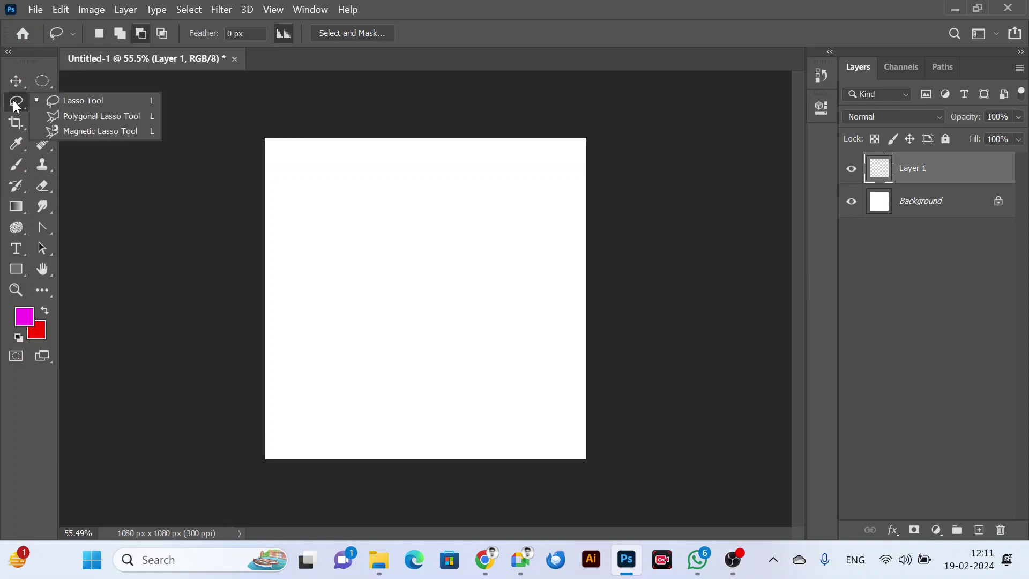
pyautogui.click(115, 105)
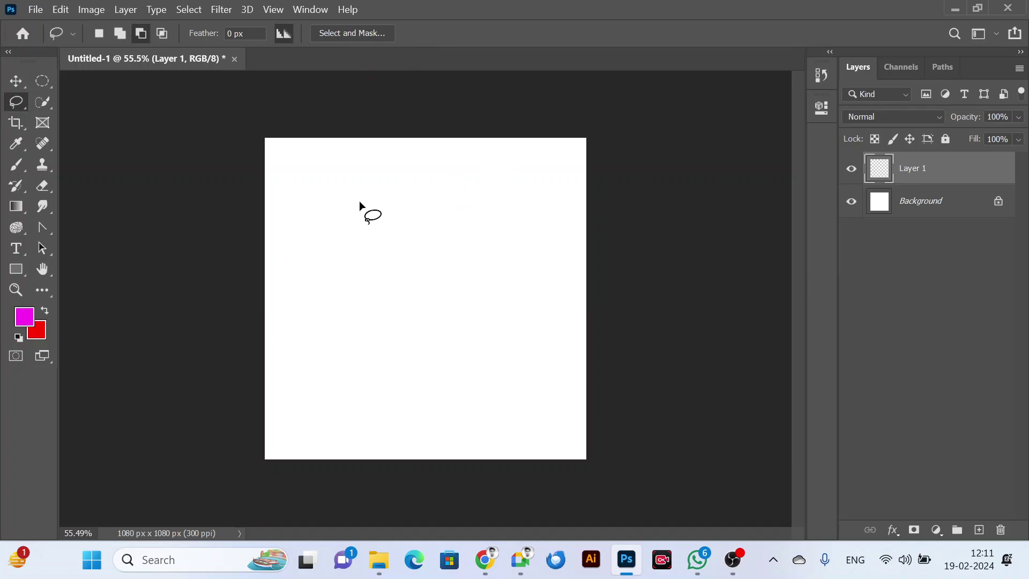
# Outline an irregular nine-corner selection with a deep notch across the canvas using the Polygonal Lasso tool, and deselect it.
pyautogui.click(16, 103)
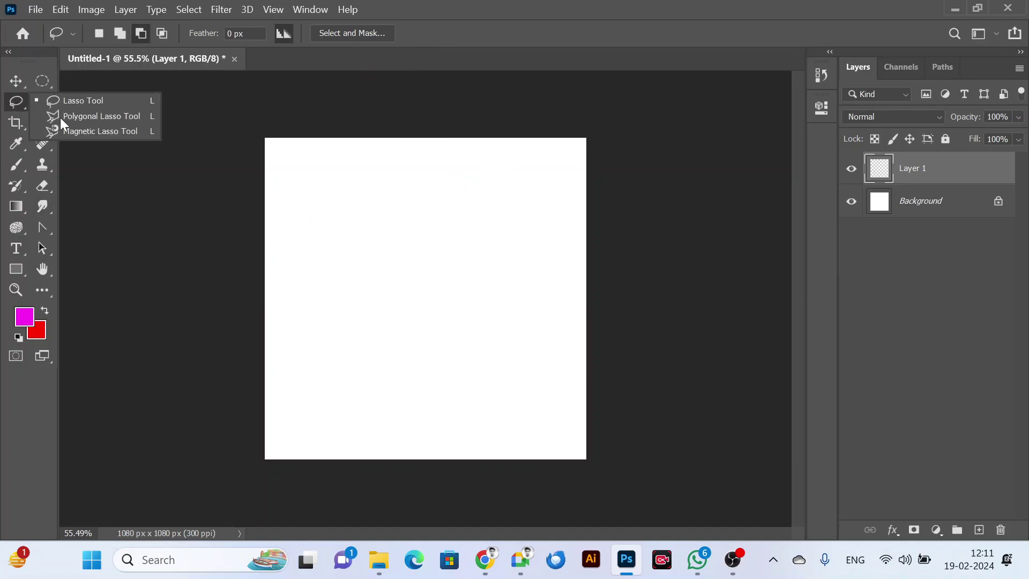
pyautogui.click(99, 120)
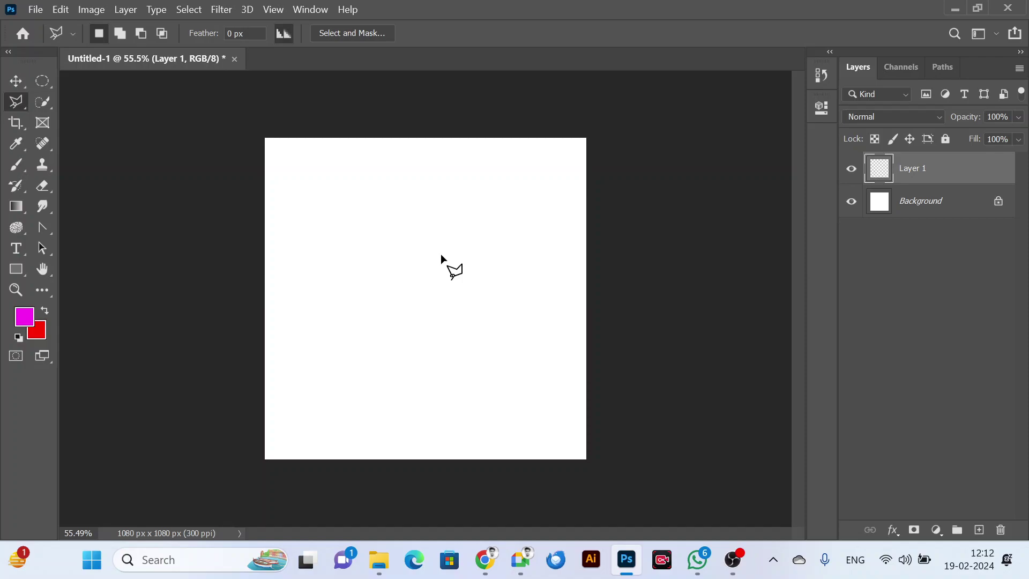
pyautogui.click(494, 161)
pyautogui.click(314, 250)
pyautogui.click(331, 406)
pyautogui.click(556, 394)
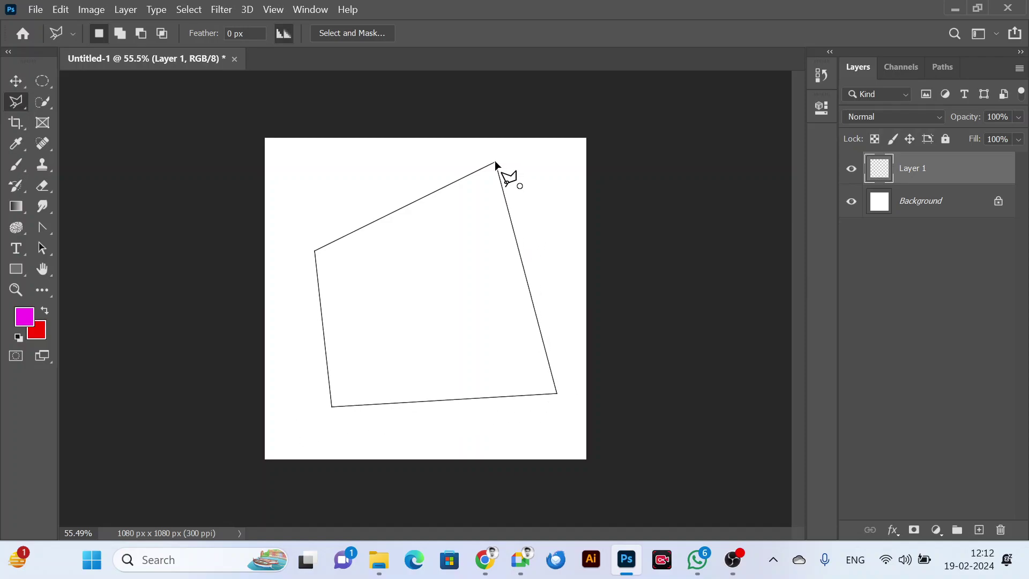
pyautogui.click(537, 257)
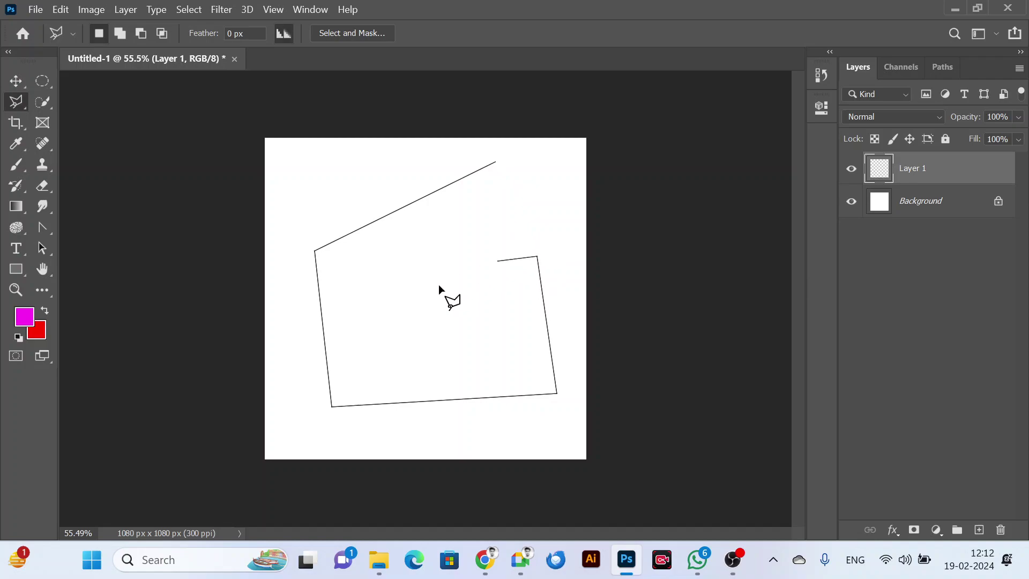
pyautogui.click(356, 333)
pyautogui.click(401, 219)
pyautogui.click(550, 236)
pyautogui.click(559, 174)
pyautogui.click(494, 162)
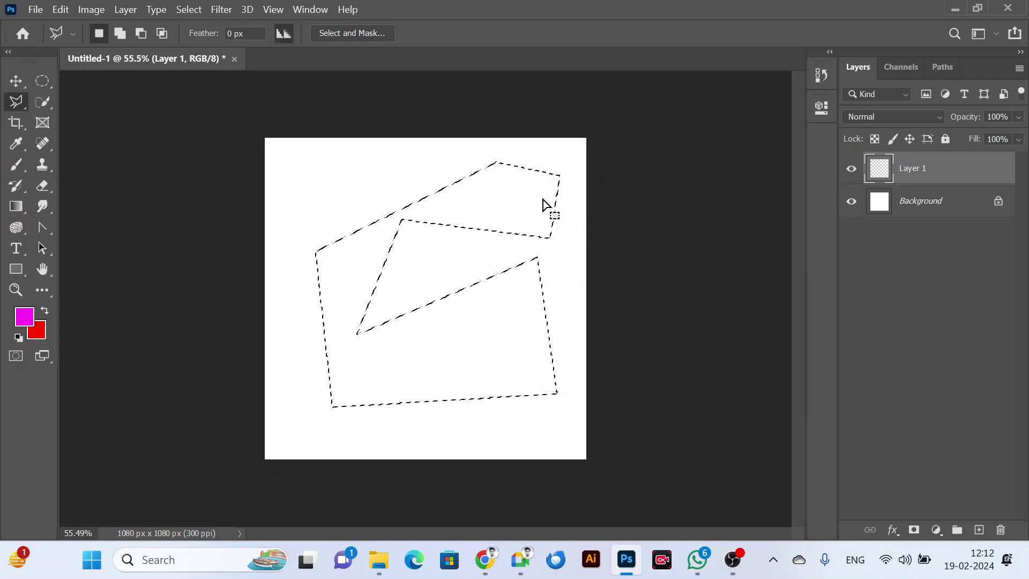
pyautogui.hotkey('ctrl', 'd')
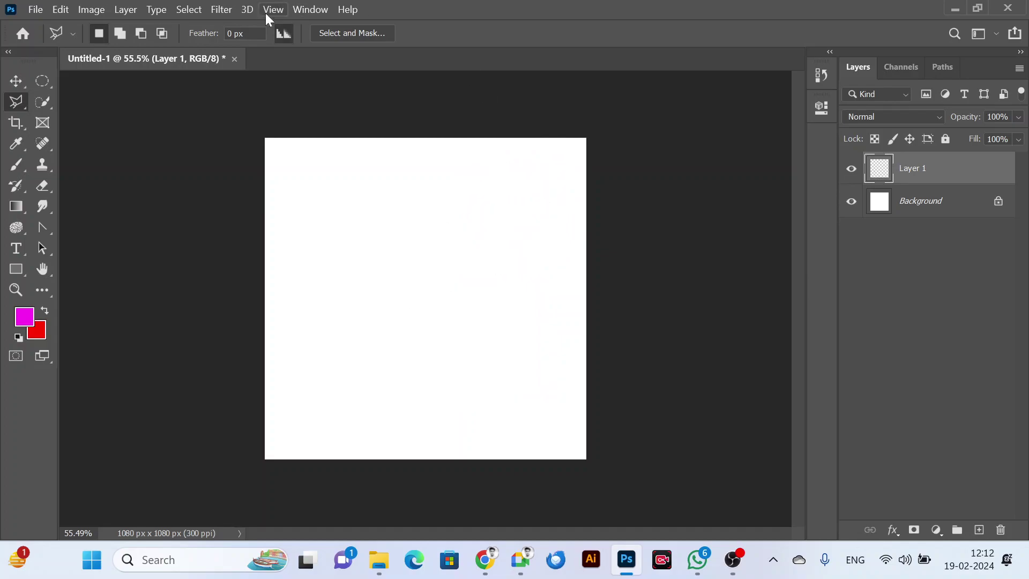
# Draw a freehand Lasso selection with a curved lower edge and a pointed end across the canvas centre, and deselect it.
pyautogui.rightClick(15, 108)
pyautogui.click(127, 102)
pyautogui.press('alt')
pyautogui.moveTo(347, 266)
pyautogui.mouseDown()
pyautogui.moveTo(470, 316)
pyautogui.moveTo(539, 264)
pyautogui.mouseUp()
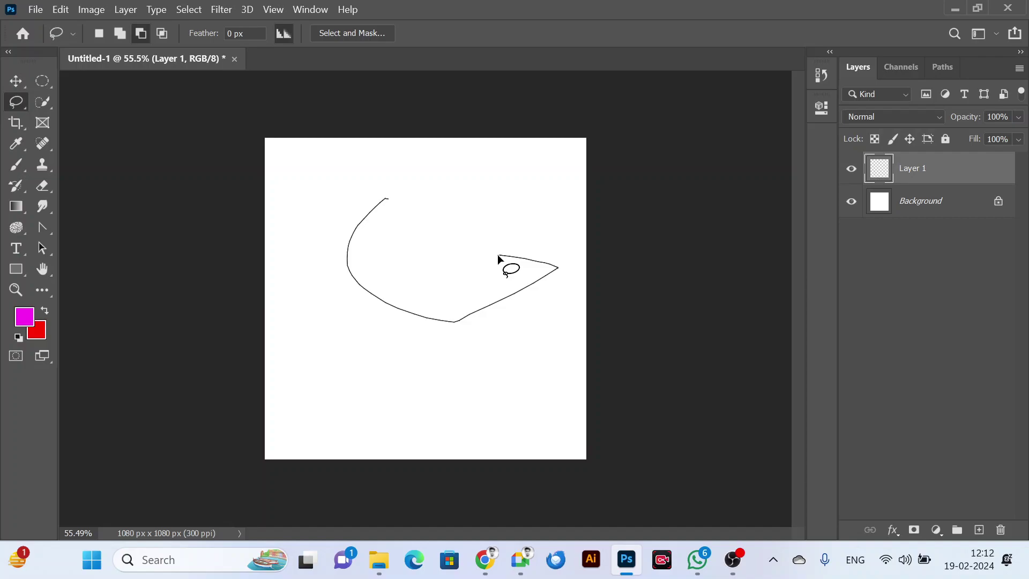
pyautogui.moveTo(497, 254); pyautogui.dragTo(497, 254)
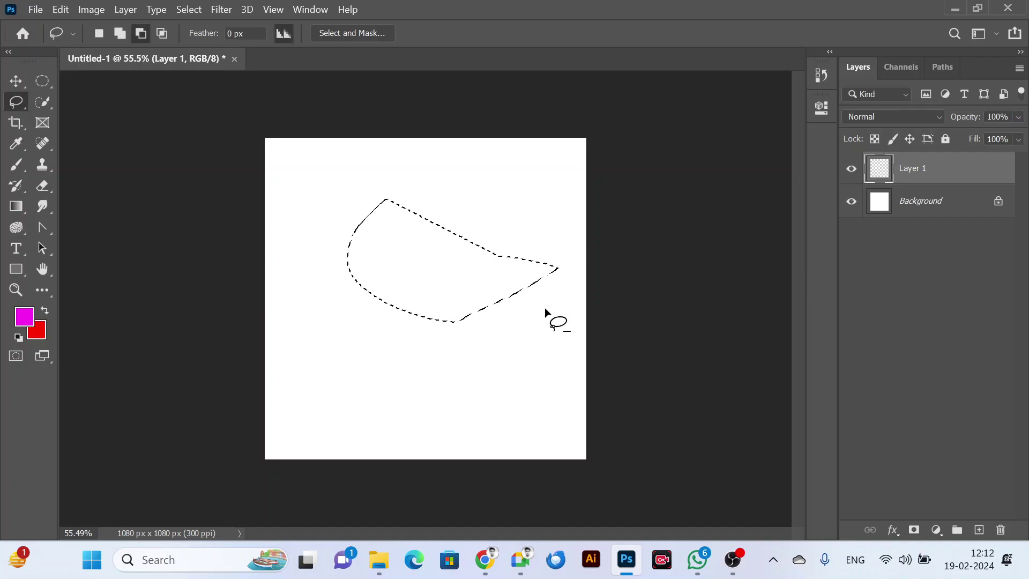
pyautogui.hotkey('ctrl', 'd')
# Outline a five-point straight-edged selection around the canvas centre with the Polygonal Lasso tool, and deselect it.
pyautogui.moveTo(22, 103); pyautogui.dragTo(73, 117)
pyautogui.click(379, 217)
pyautogui.click(296, 316)
pyautogui.click(403, 410)
pyautogui.click(524, 332)
pyautogui.click(423, 256)
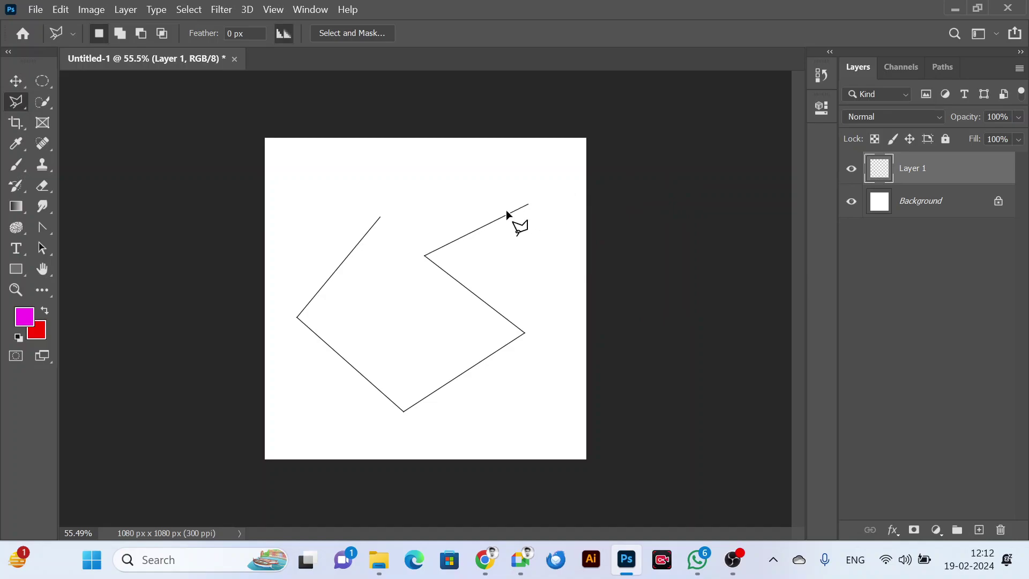
pyautogui.click(381, 217)
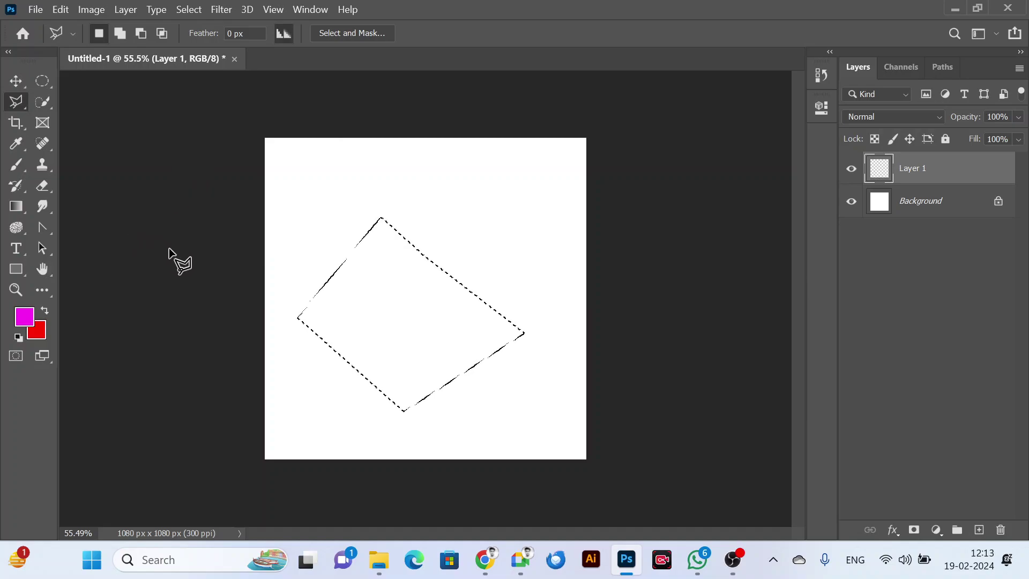
pyautogui.hotkey('ctrl', 'd')
# Activate the Magnetic Lasso tool and place the puzzle-people image "1" from the Downloads folder onto the canvas.
pyautogui.rightClick(16, 110)
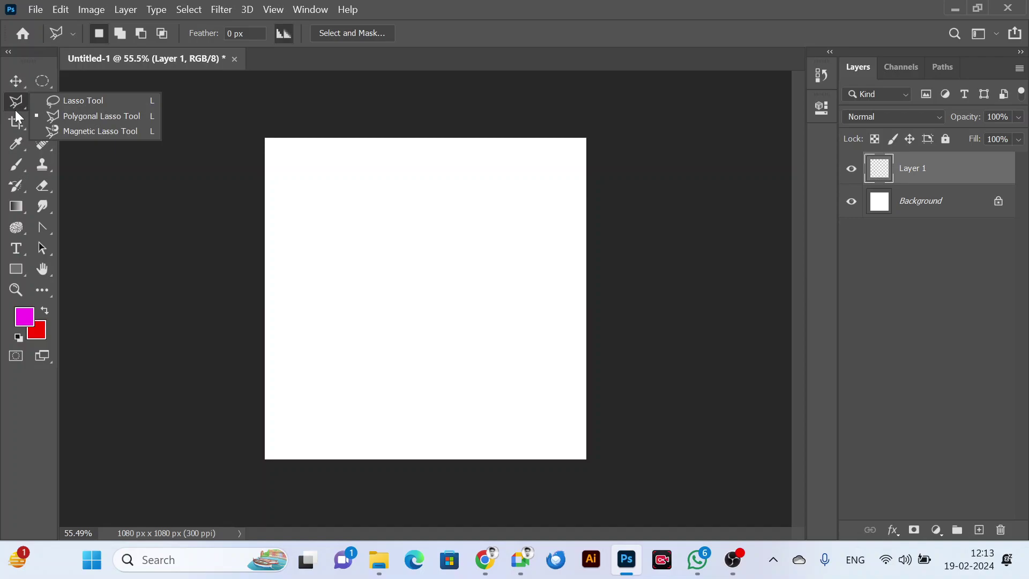
pyautogui.click(101, 133)
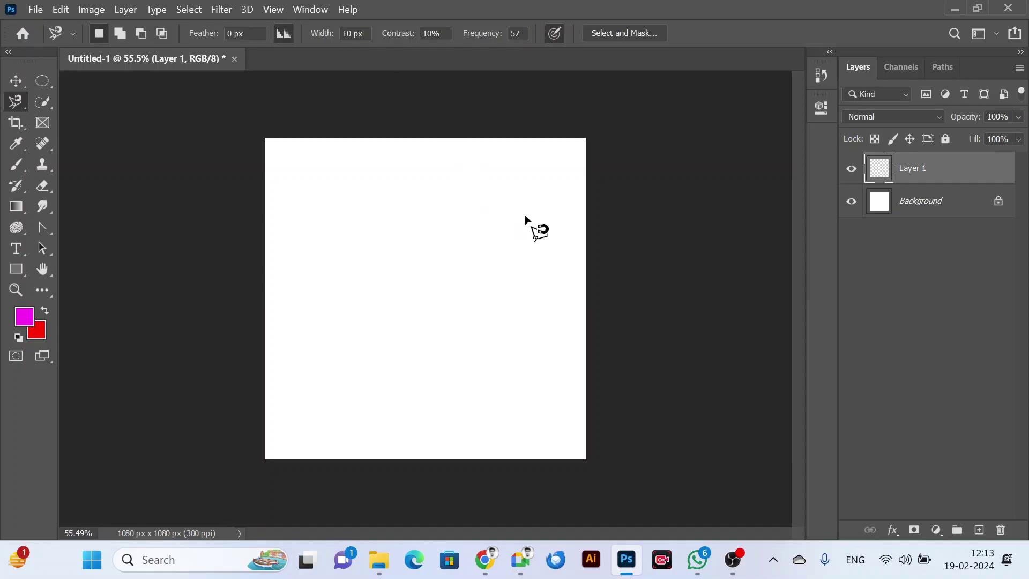
pyautogui.click(379, 559)
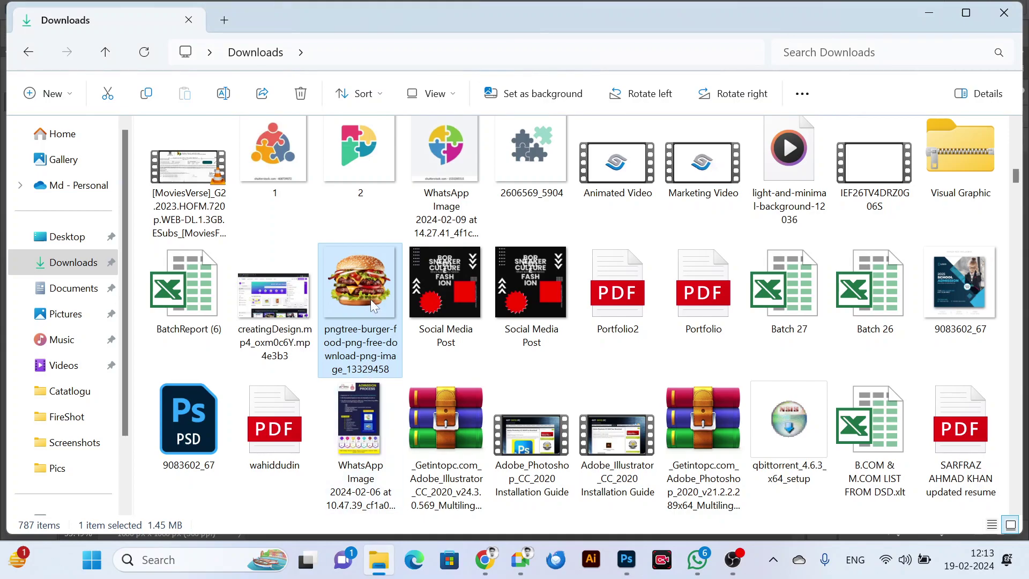
pyautogui.click(268, 140)
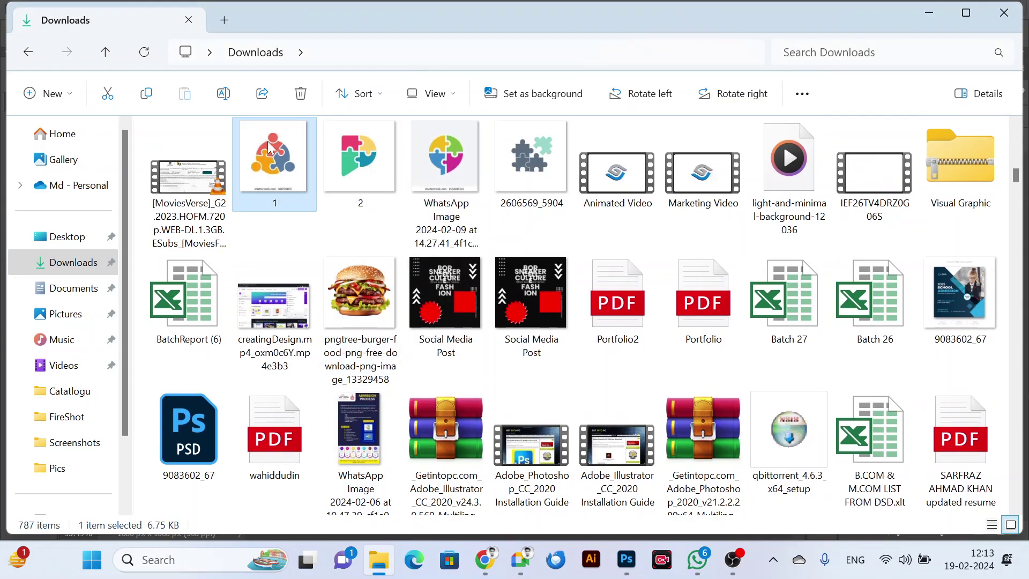
pyautogui.rightClick(267, 141)
pyautogui.press('Escape')
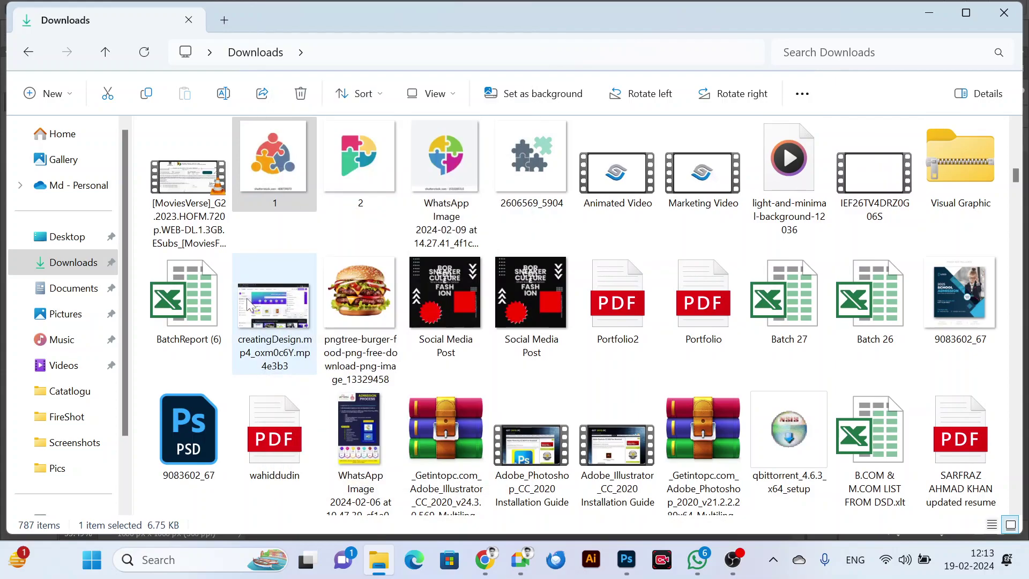
pyautogui.hotkey('alt', 'Tab')
pyautogui.hotkey('alt', 'Tab')
pyautogui.hotkey('alt', 'Tab')
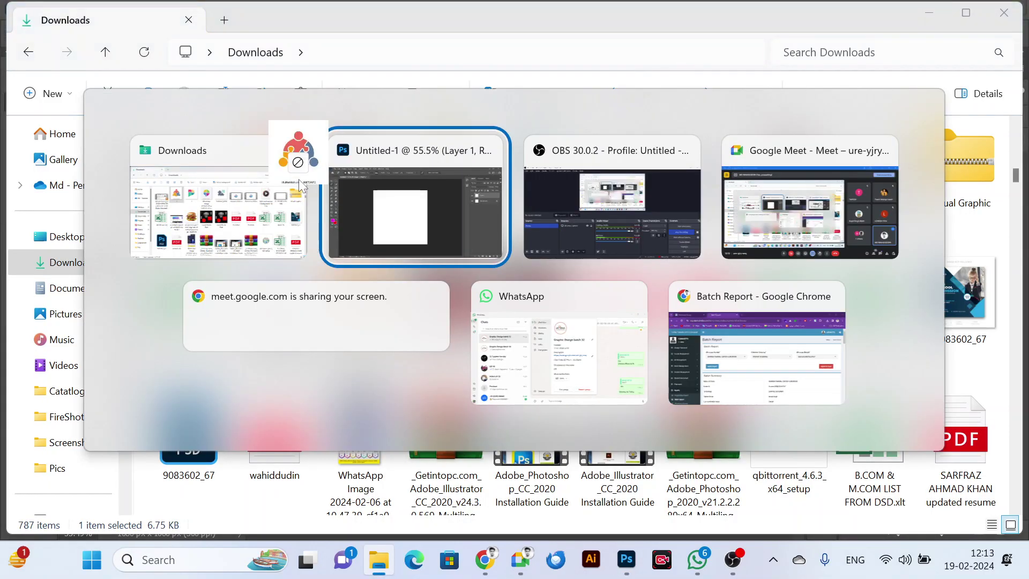
pyautogui.hotkey('ctrl', 'v')
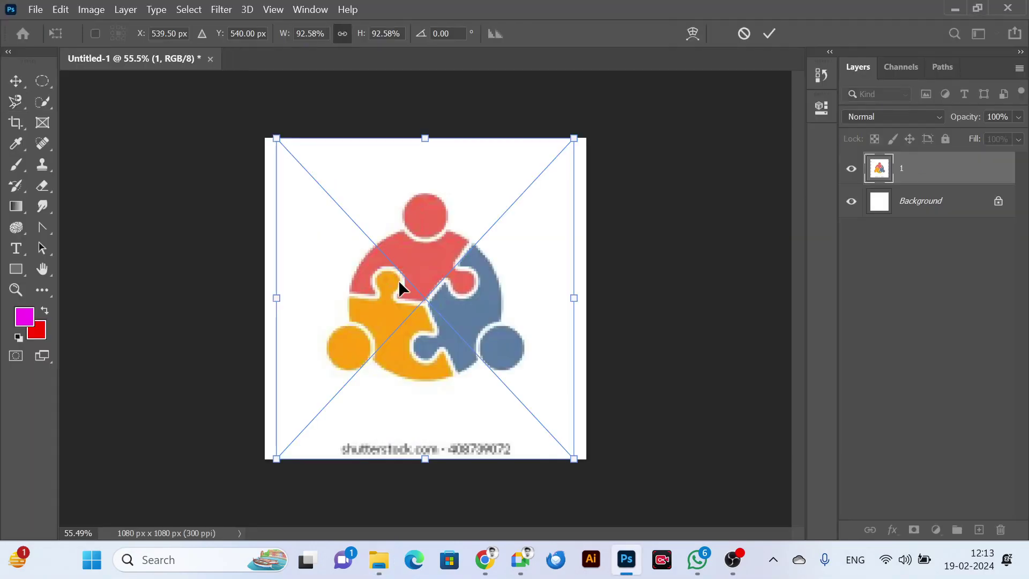
pyautogui.press('Return')
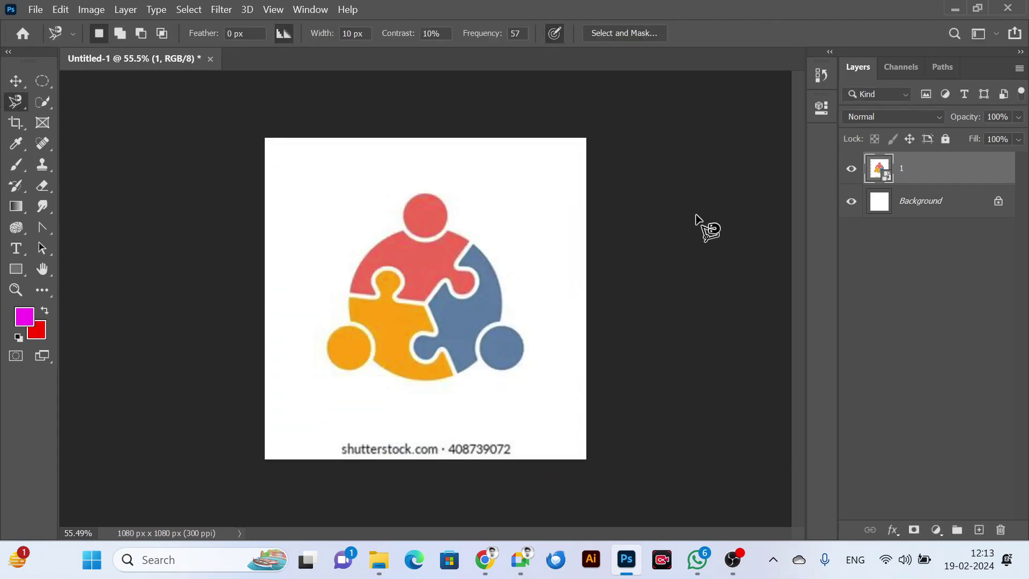
pyautogui.scroll(3, 357, 300)
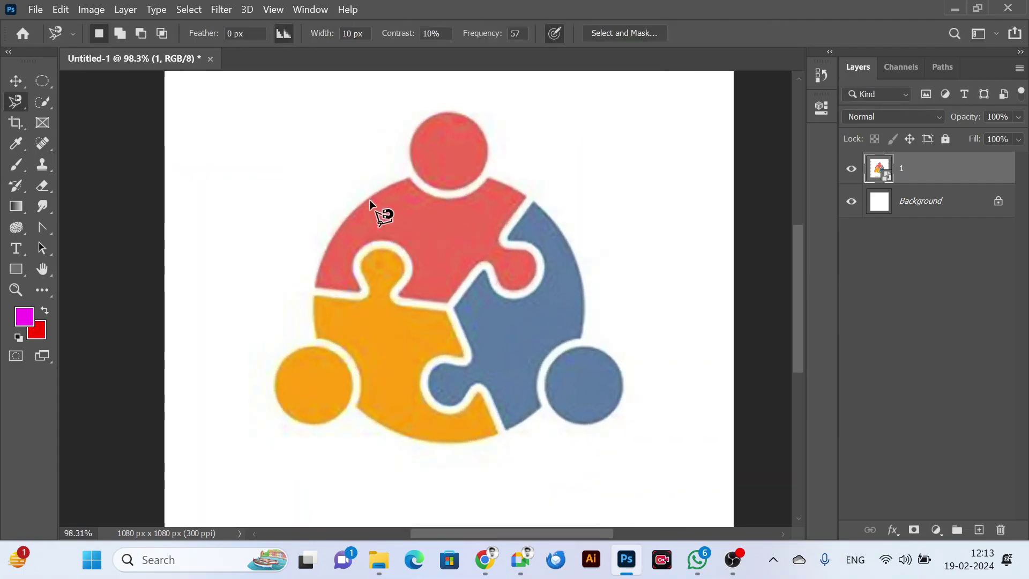
pyautogui.click(394, 183)
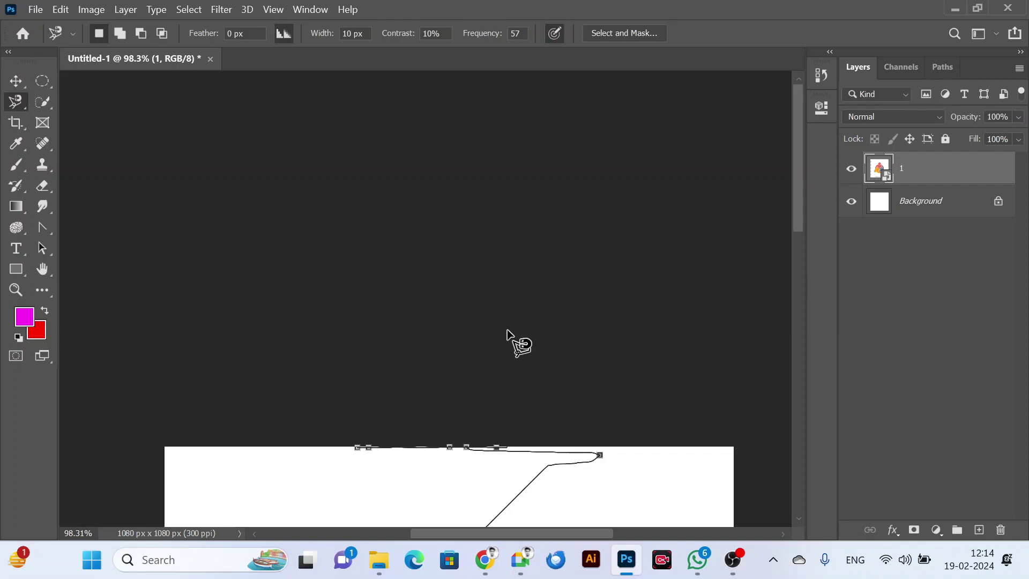
pyautogui.scroll(-5, 507, 329)
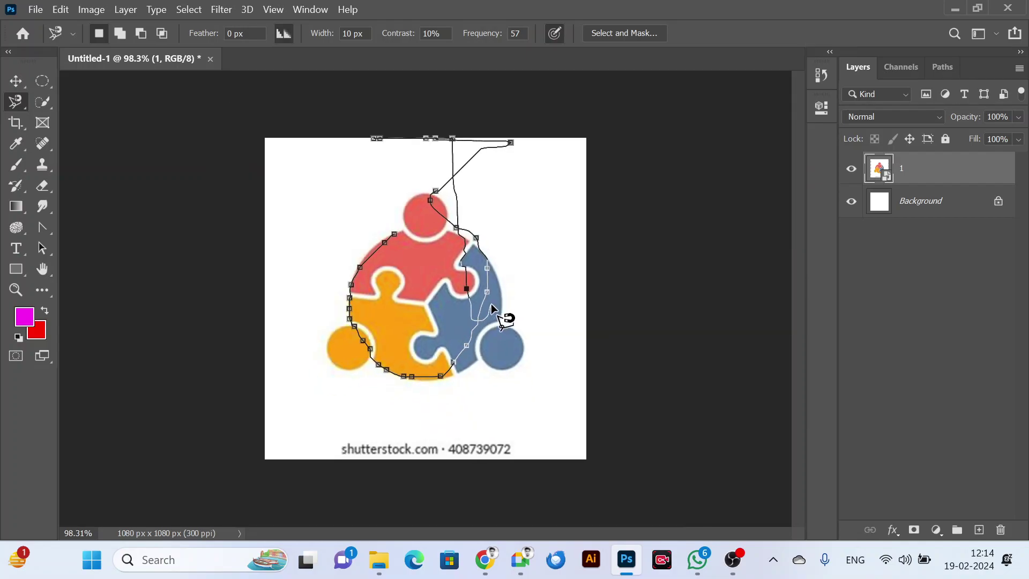
pyautogui.press('BackSpace')
pyautogui.press('BackSpace')
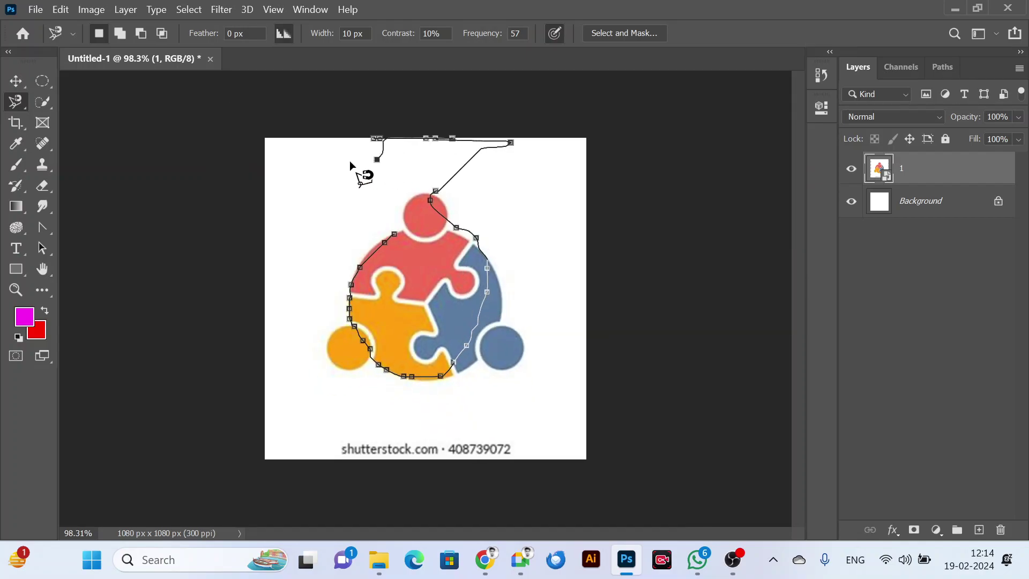
pyautogui.press('Escape')
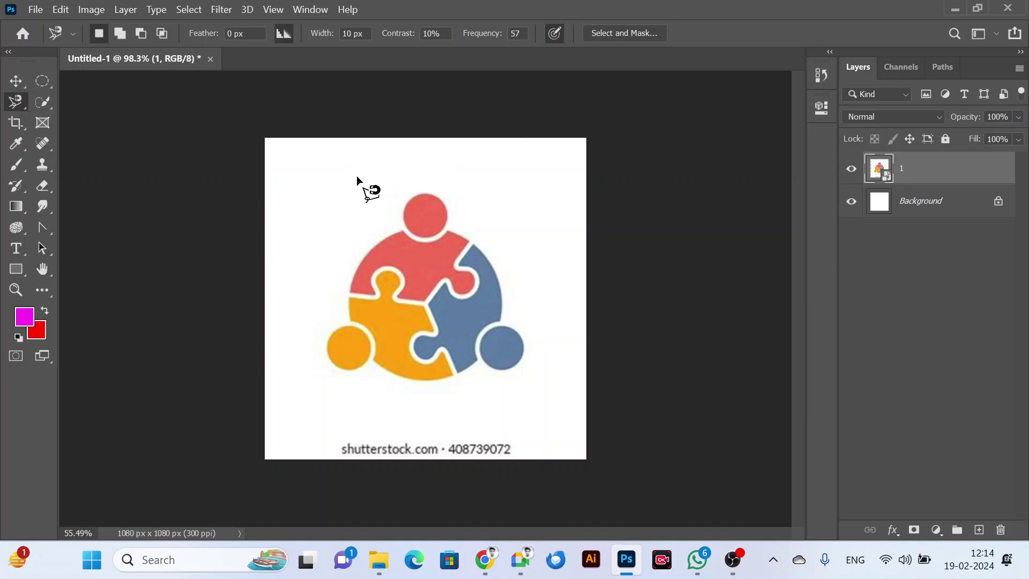
# Trace a closed Magnetic Lasso selection around the puzzle logo, starting and ending at the red piece's upper edge.
pyautogui.scroll(5, 417, 320)
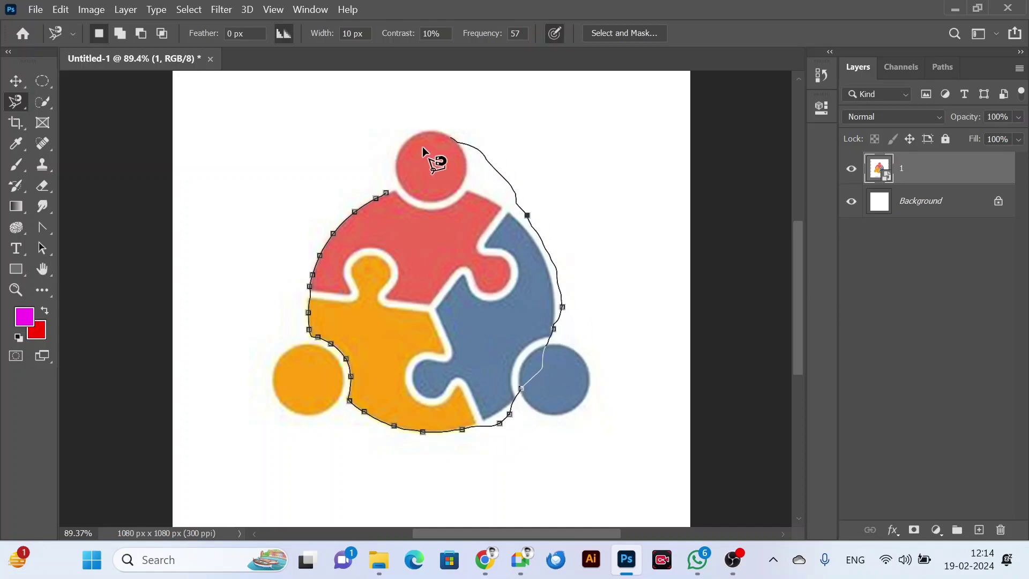
pyautogui.click(389, 196)
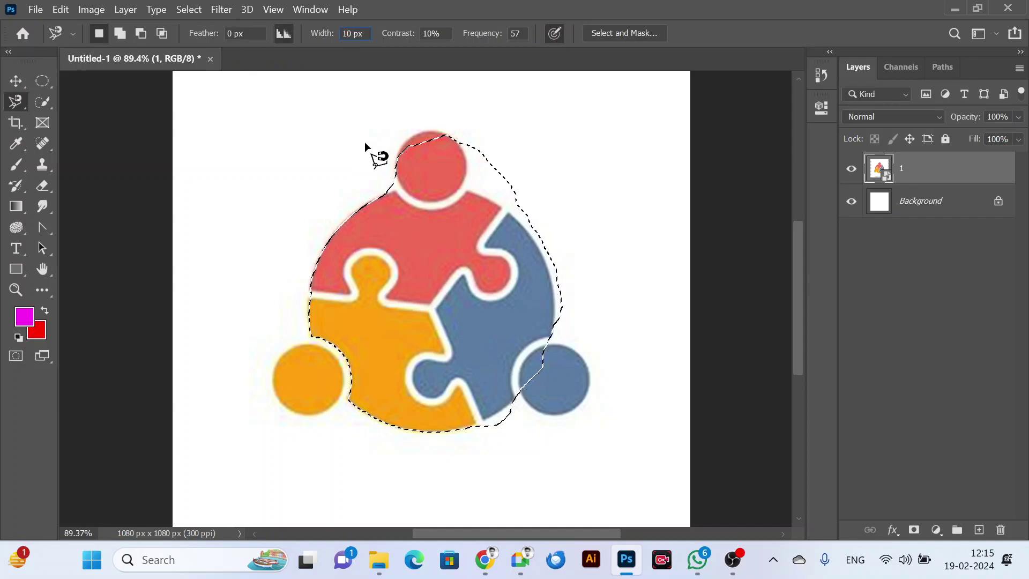
# Deselect the traced logo outline and hide the Background layer.
pyautogui.hotkey('ctrl', 'd')
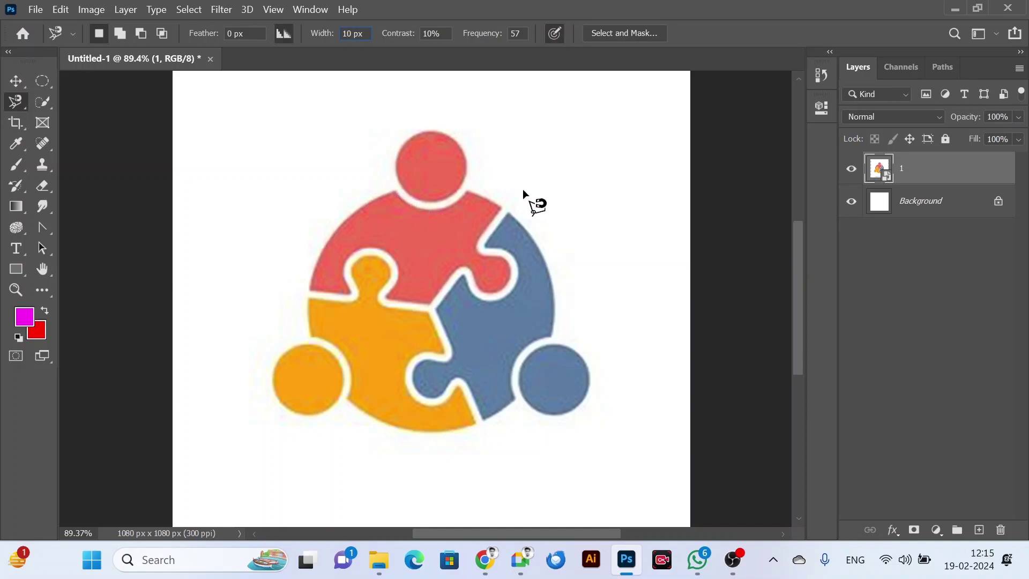
pyautogui.click(851, 201)
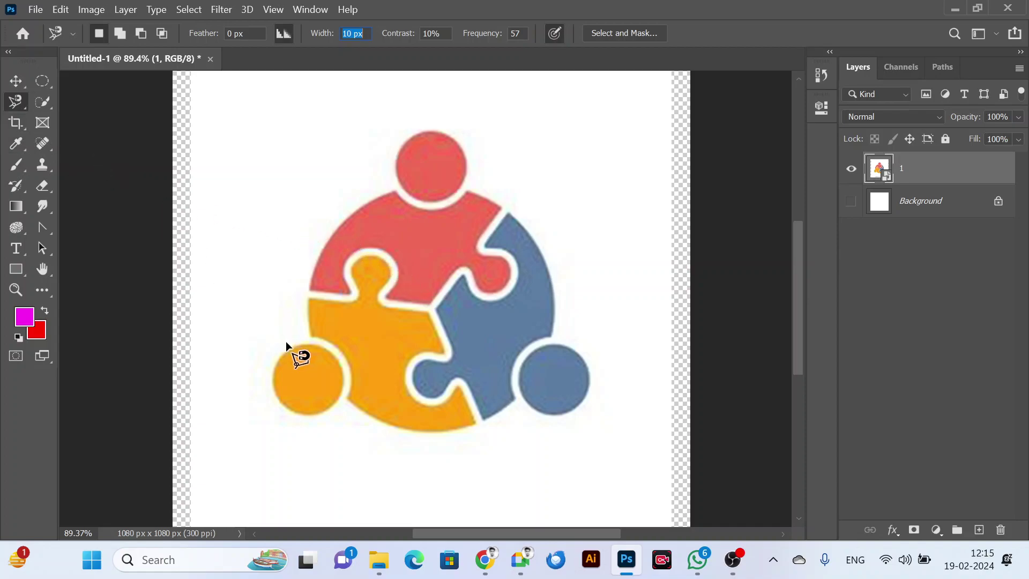
# Trace a closed Magnetic Lasso selection across the logo's left part, starting and ending on the white area above and left of the red circle.
pyautogui.click(20, 104)
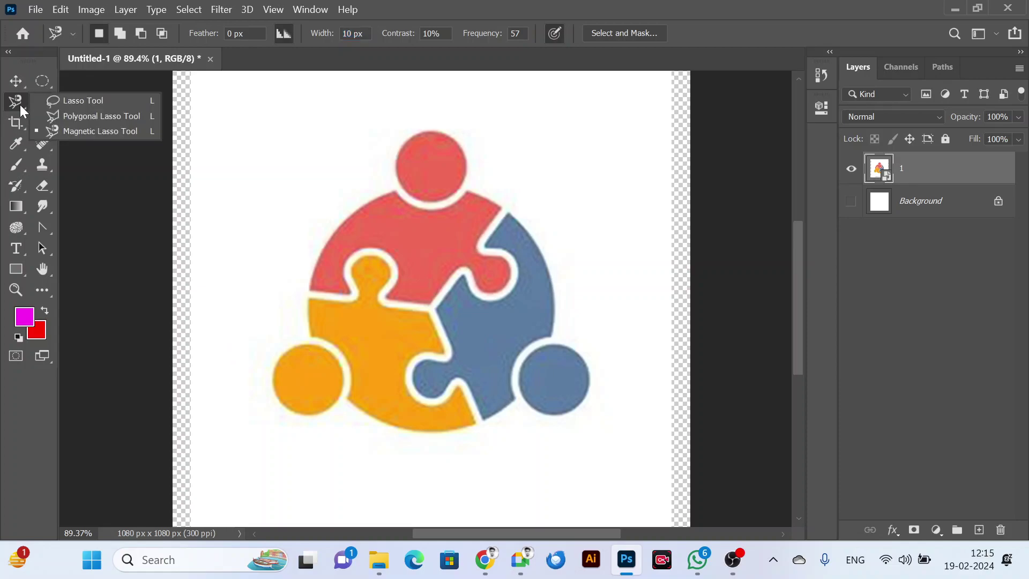
pyautogui.click(89, 133)
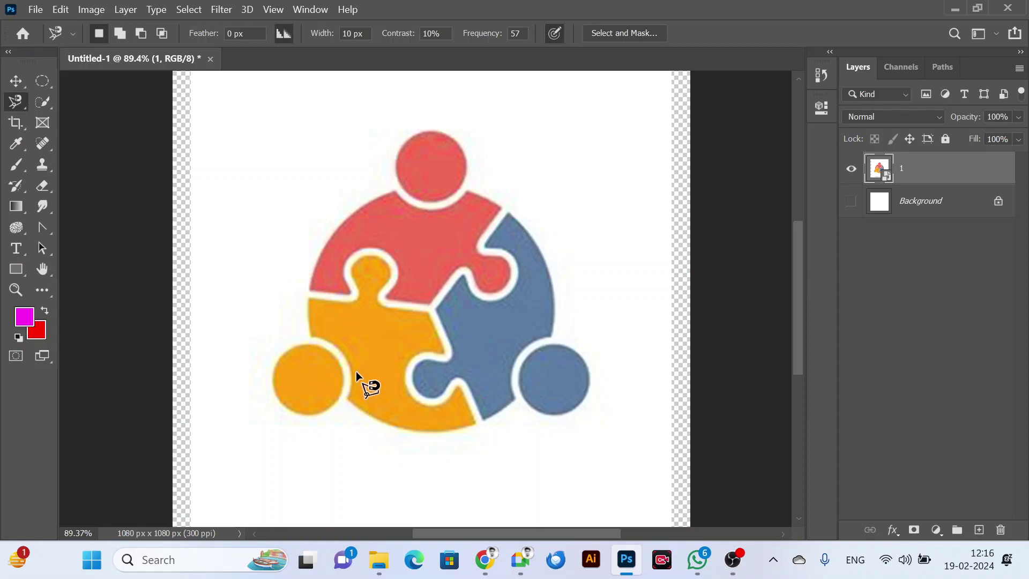
pyautogui.click(358, 114)
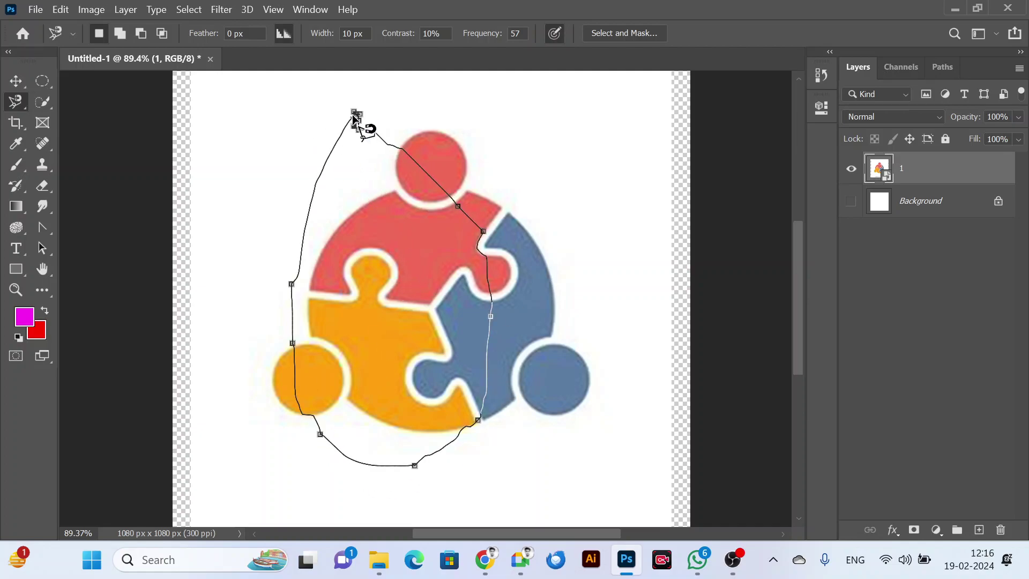
pyautogui.click(362, 111)
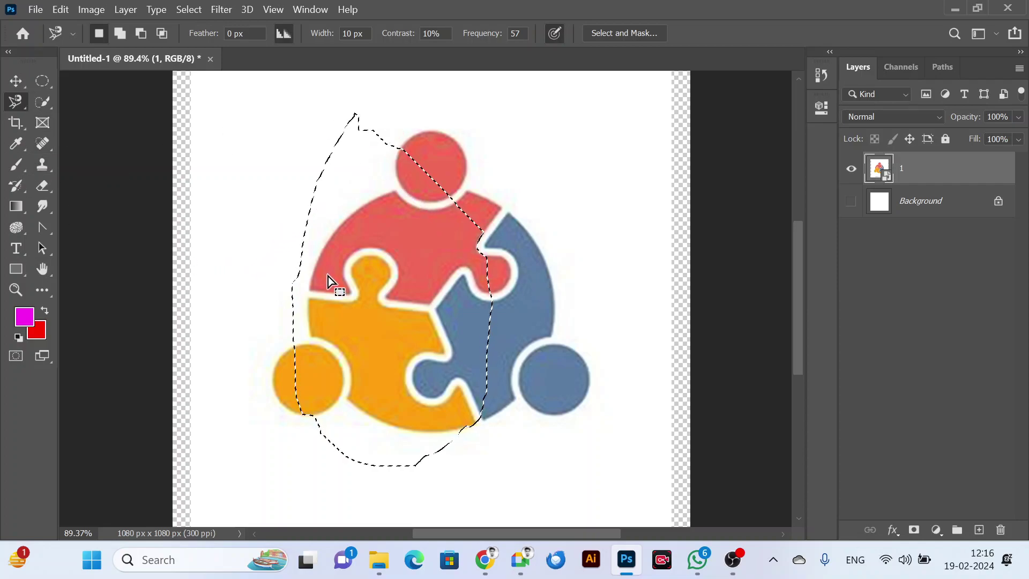
# Invert the traced selection, and deselect it.
pyautogui.rightClick(350, 154)
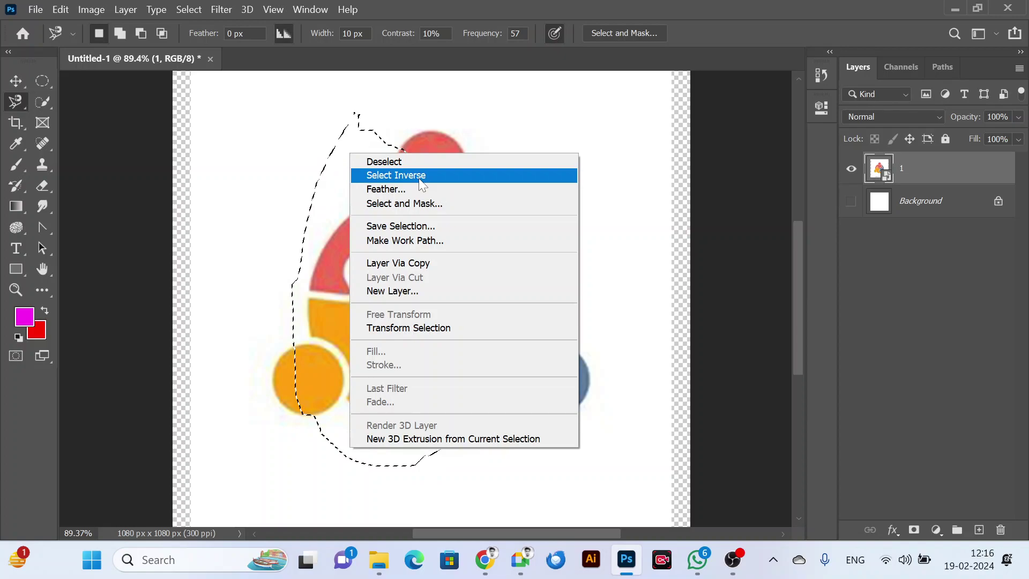
pyautogui.click(418, 177)
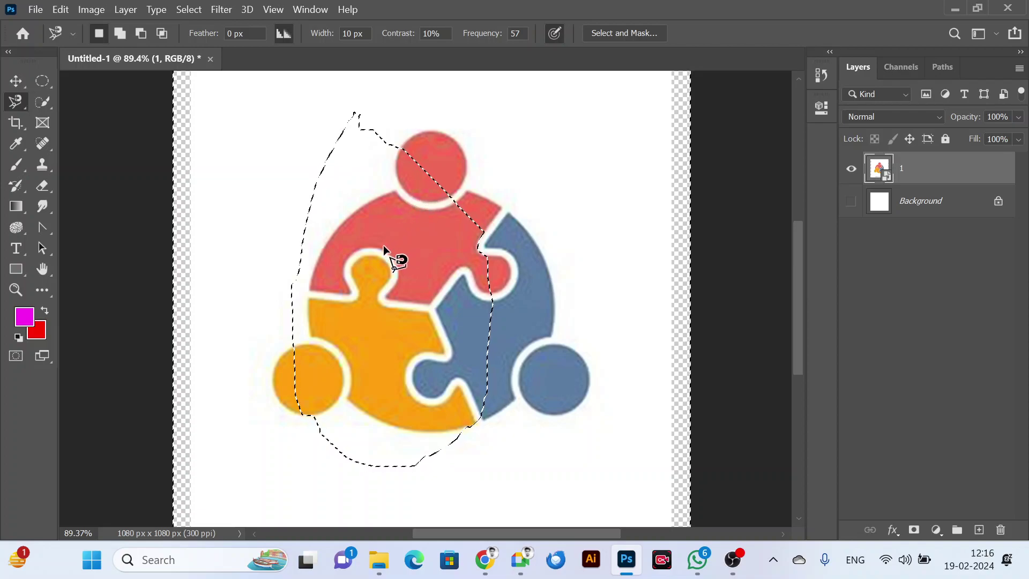
pyautogui.hotkey('ctrl', 'd')
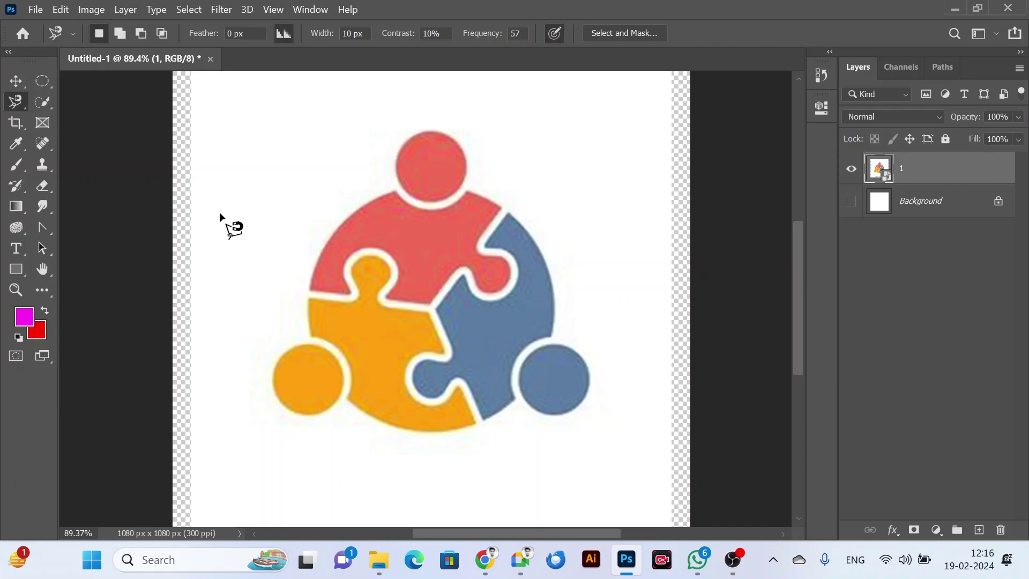
# Enclose the whole puzzle logo in a loose, inverted Magnetic Lasso selection and try to delete the surrounding area.
pyautogui.click(427, 113)
pyautogui.click(430, 114)
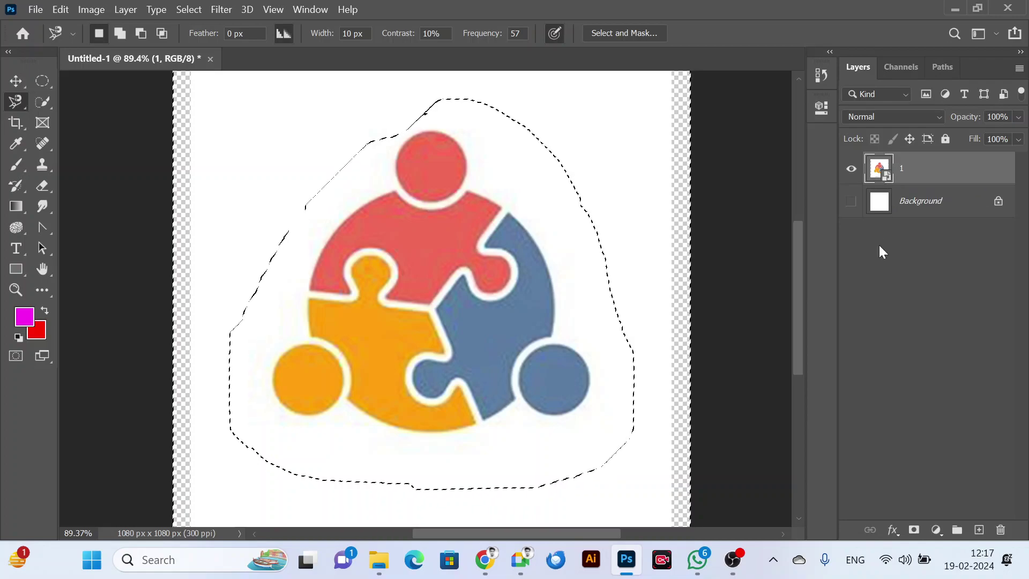
pyautogui.press('Delete')
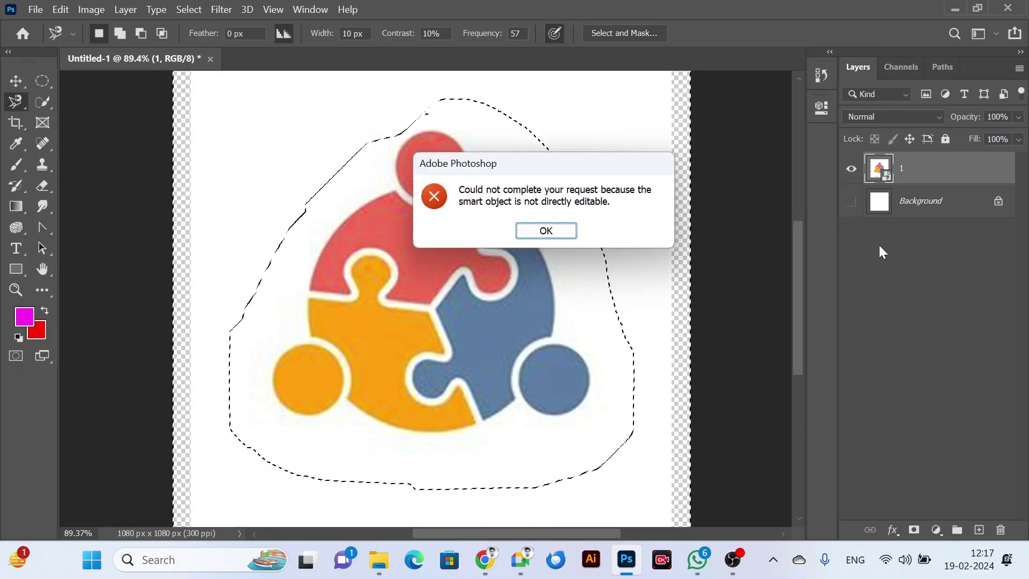
pyautogui.click(572, 230)
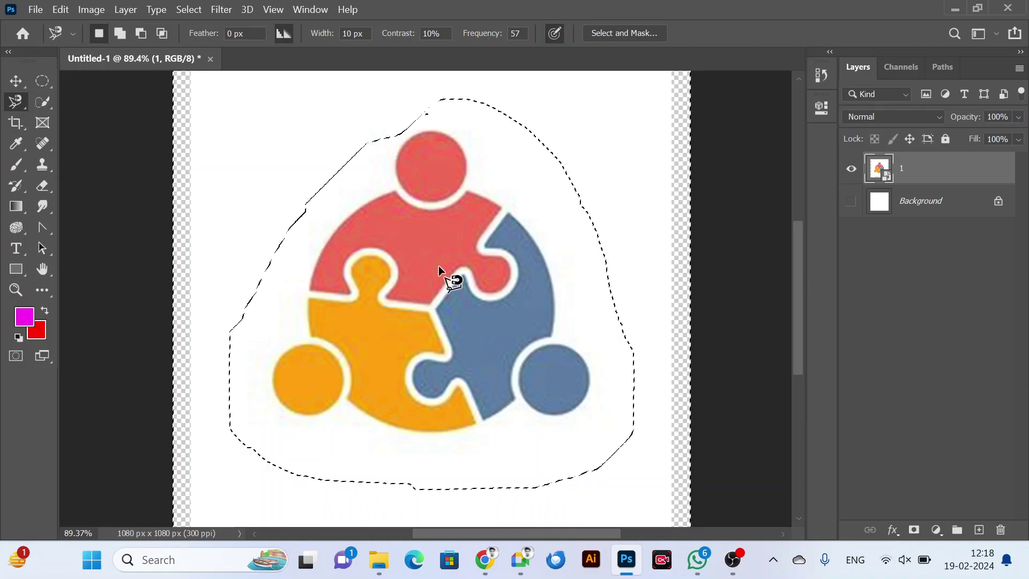
# Rasterize layer "1" and delete the area outside the loose outline around the logo, clearing the selection.
pyautogui.rightClick(948, 180)
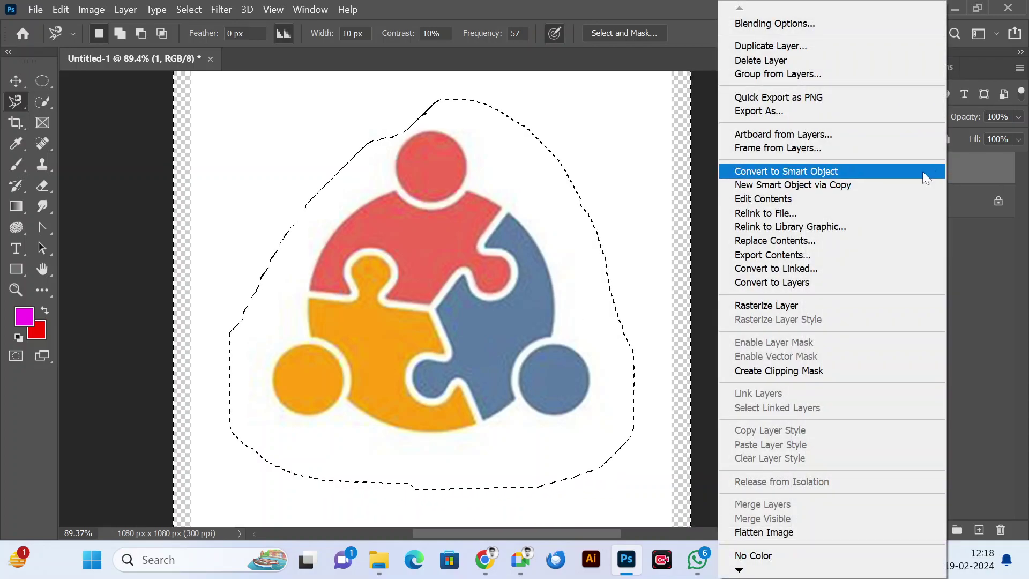
pyautogui.rightClick(971, 162)
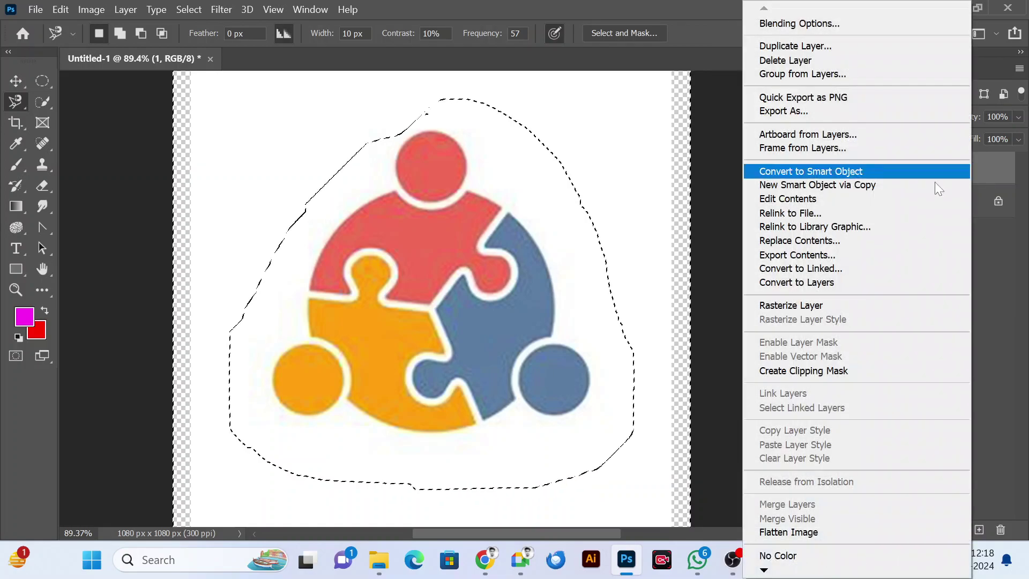
pyautogui.click(799, 304)
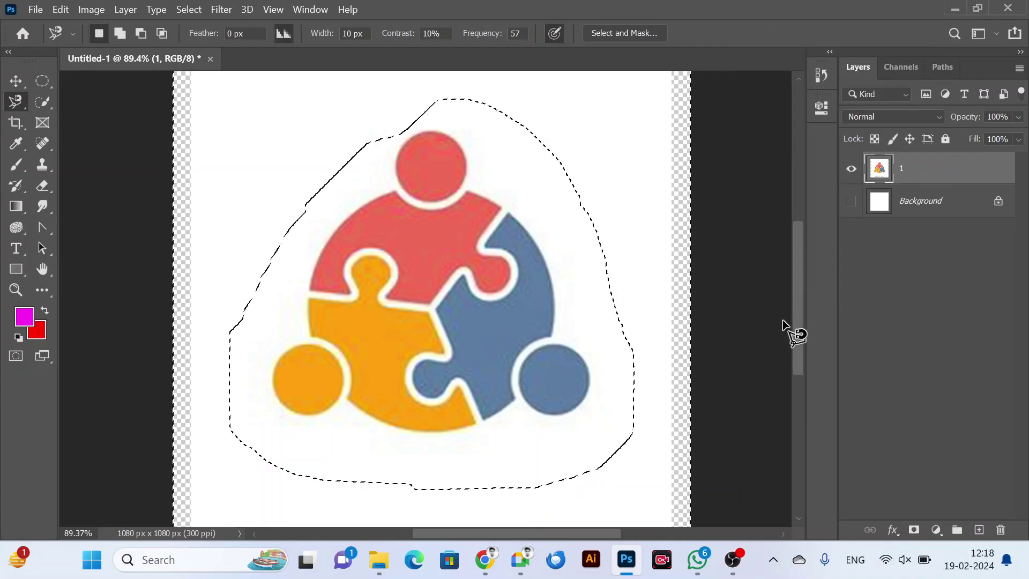
pyautogui.press('Delete')
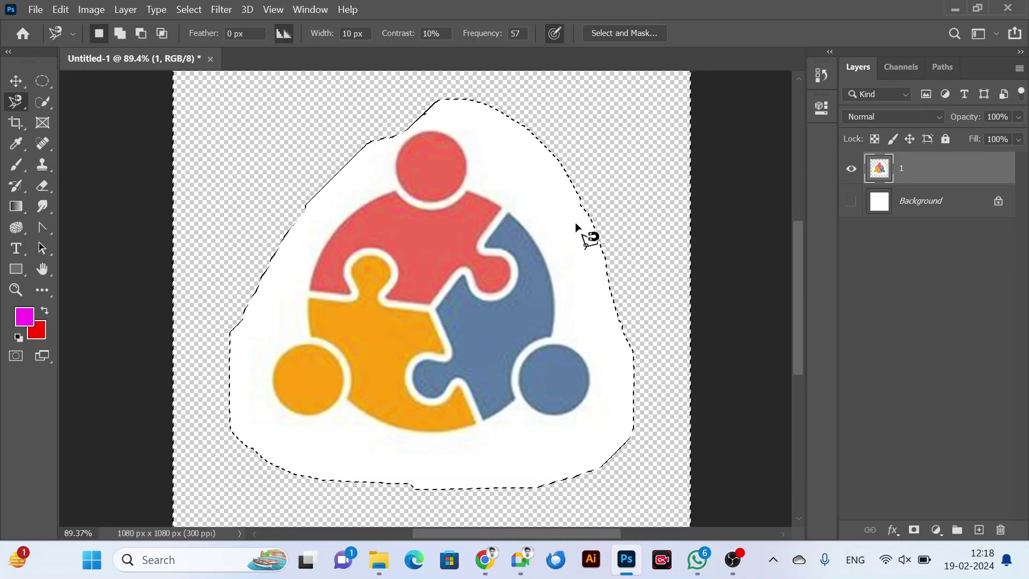
pyautogui.hotkey('ctrl', 'd')
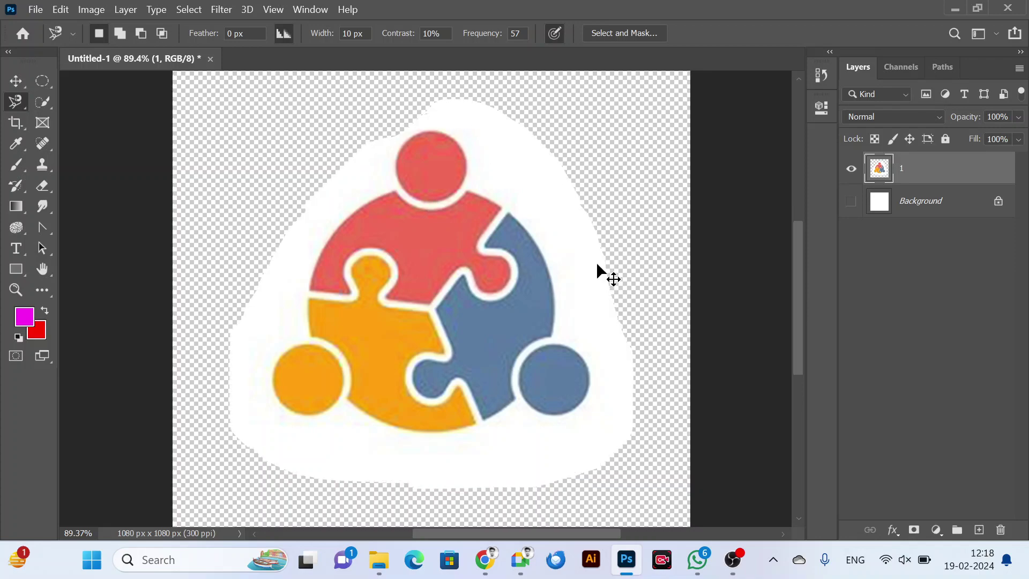
# Undo the background deletion and the rasterizing of layer "1", and clear the selection.
pyautogui.hotkey('ctrl', 'z')
pyautogui.hotkey('ctrl', 'z')
pyautogui.hotkey('ctrl', 'd')
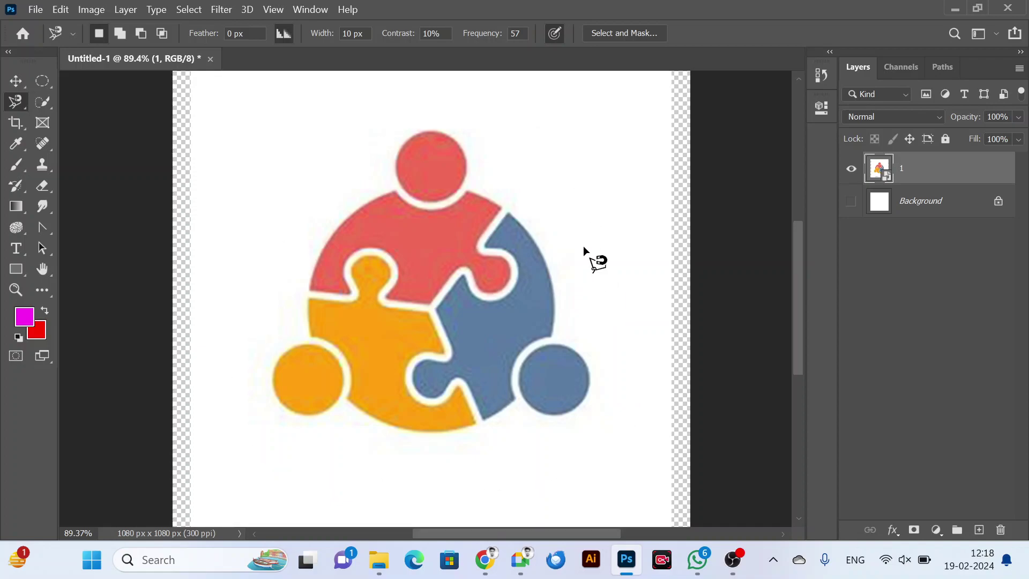
# Select the puzzle logo's coloured shapes with the Object Selection tool in Rectangle mode, enclosing the entire logo.
pyautogui.click(47, 103)
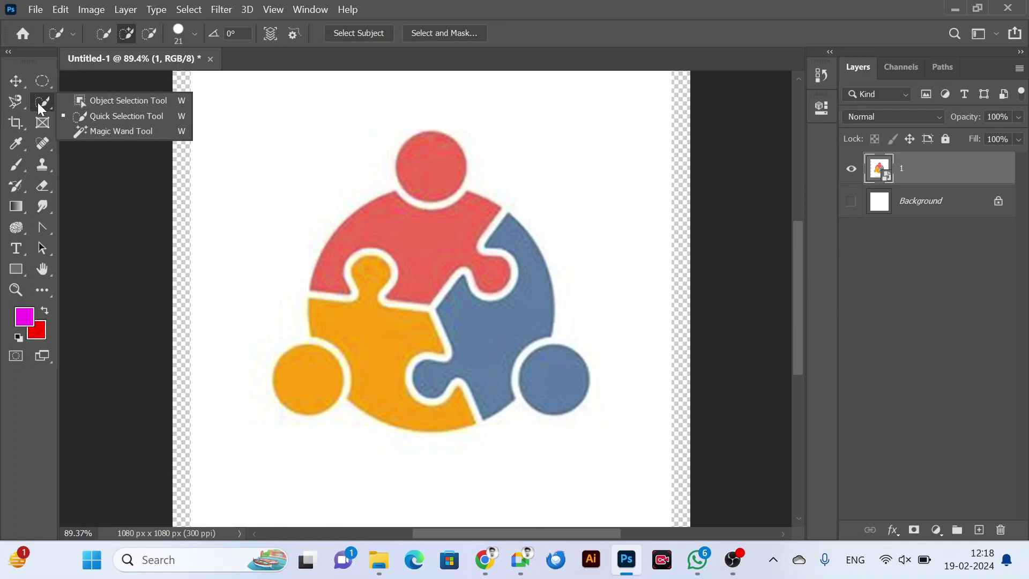
pyautogui.click(120, 102)
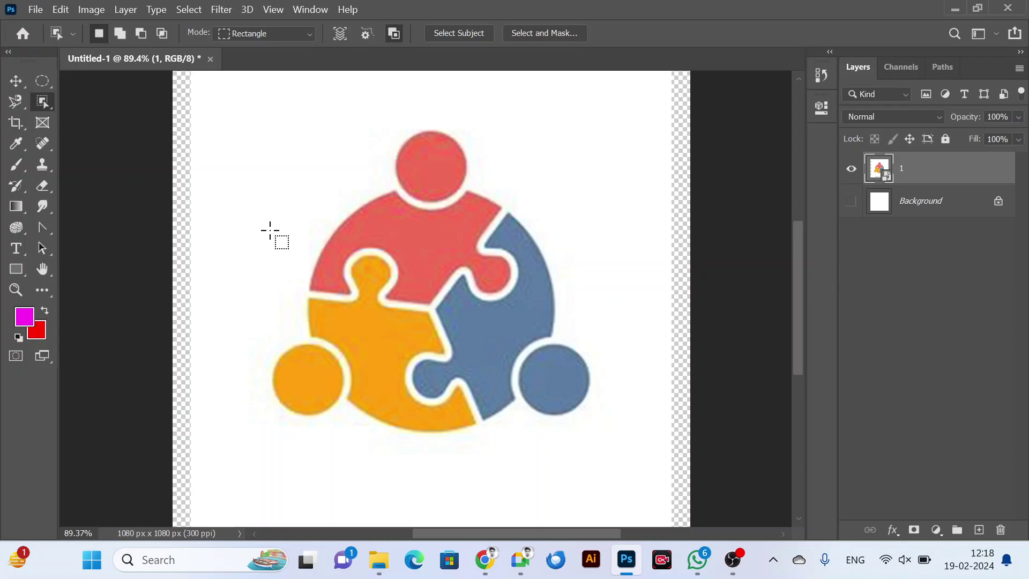
pyautogui.click(44, 99)
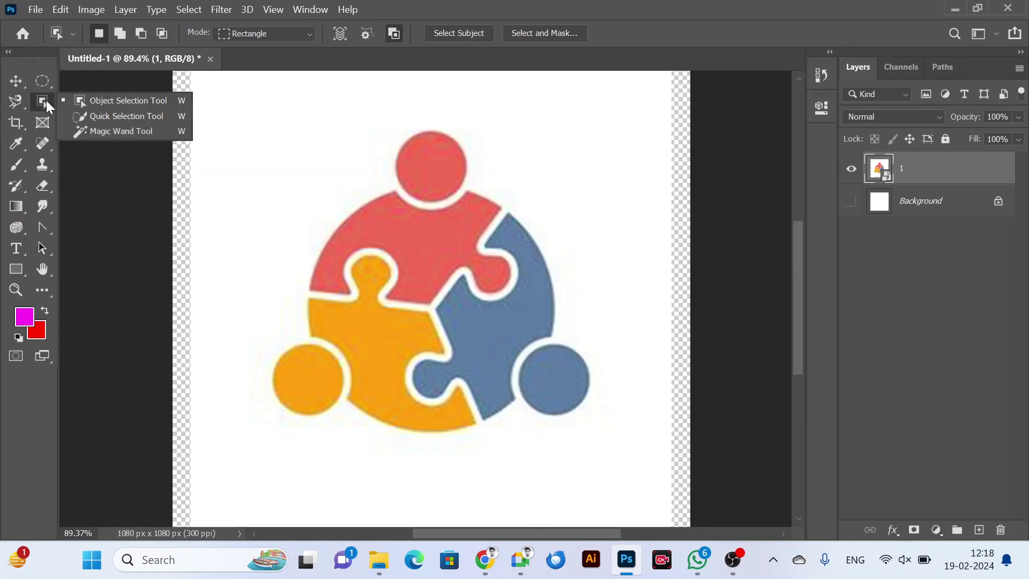
pyautogui.click(115, 102)
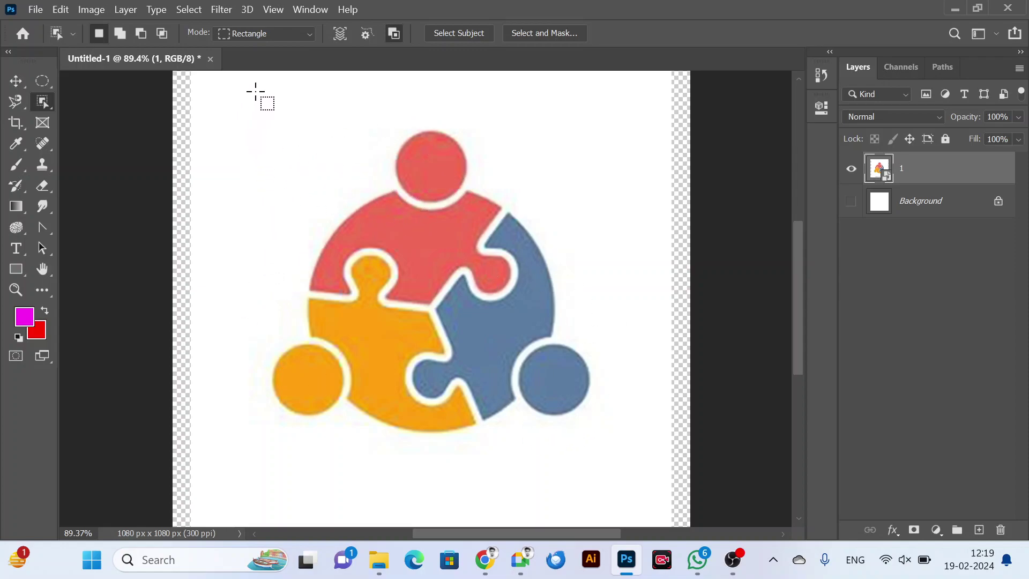
pyautogui.click(263, 39)
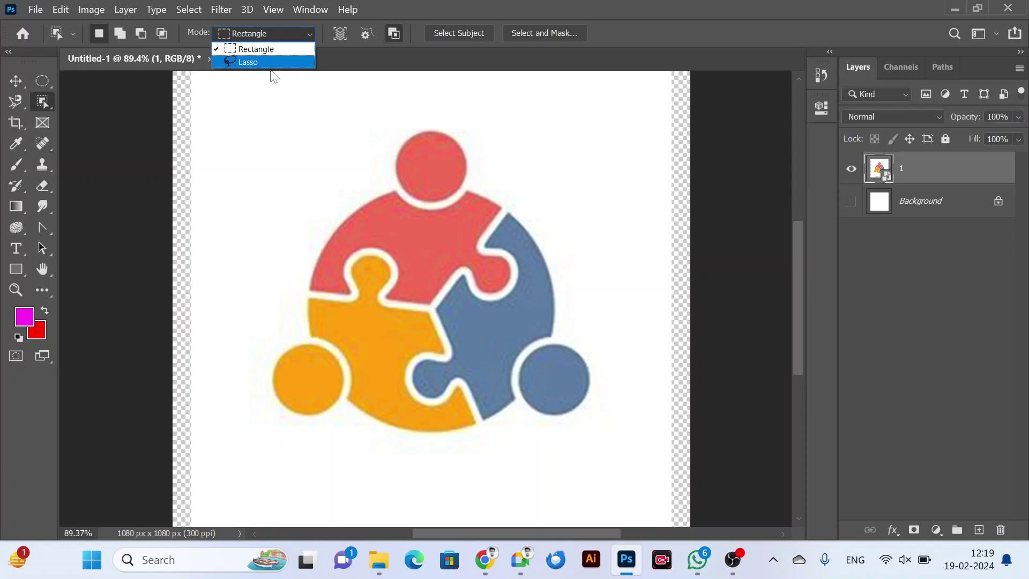
pyautogui.click(255, 50)
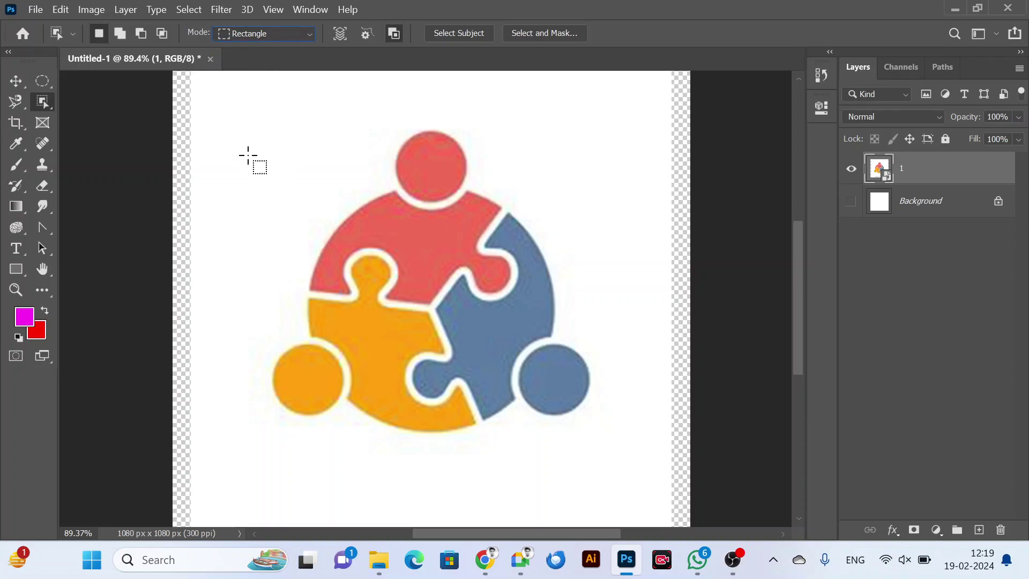
pyautogui.moveTo(216, 95); pyautogui.dragTo(613, 462)
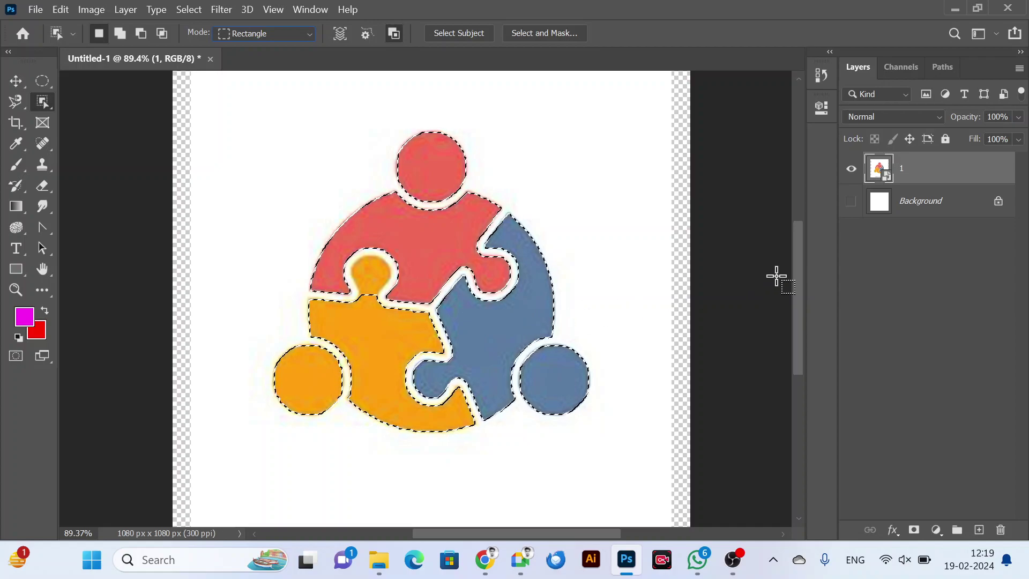
# Rasterize layer "1" and activate the Move tool.
pyautogui.rightClick(948, 171)
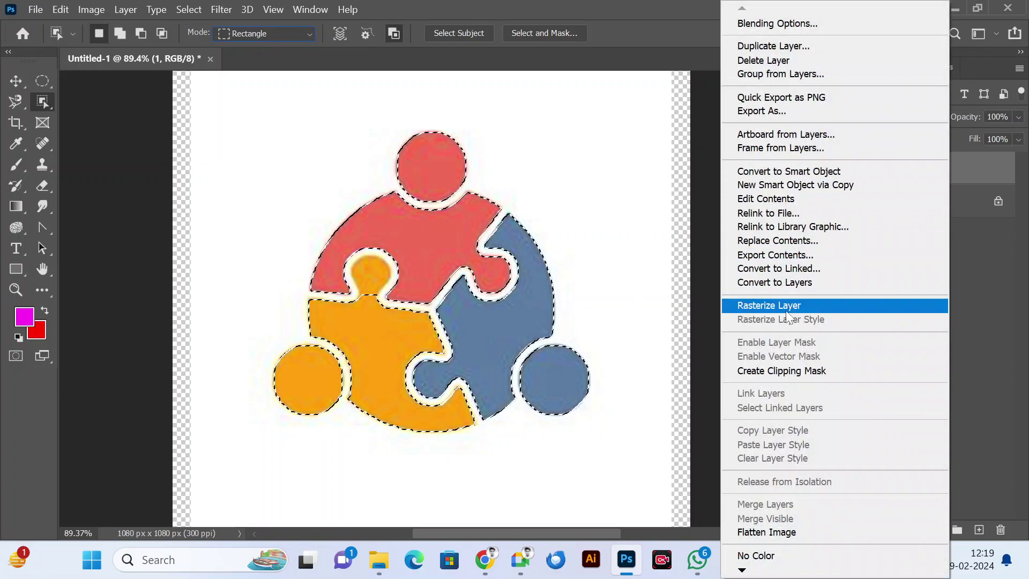
pyautogui.click(760, 307)
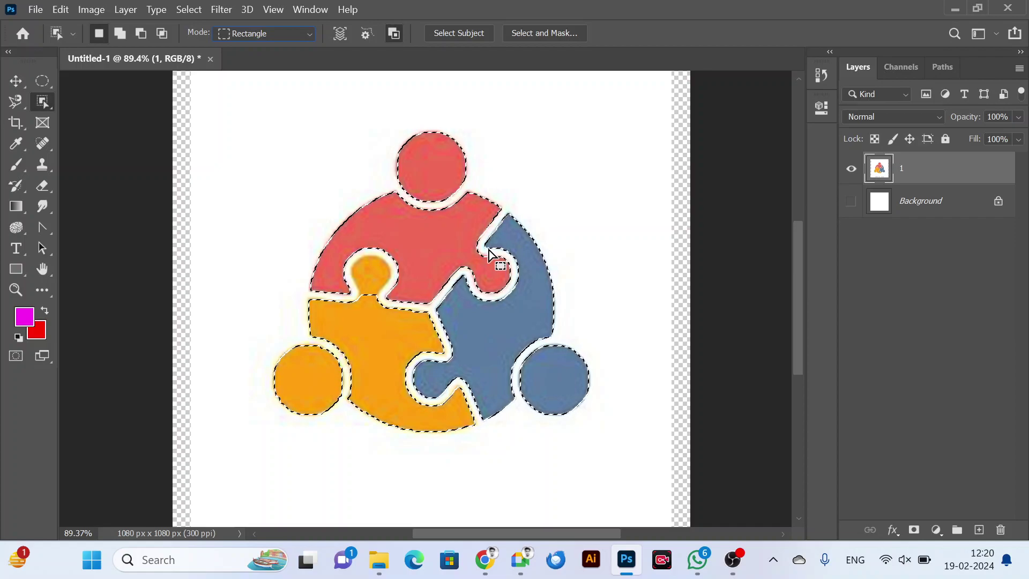
pyautogui.click(16, 81)
# Delete the selected coloured logo shapes, and undo the deletion.
pyautogui.press('Delete')
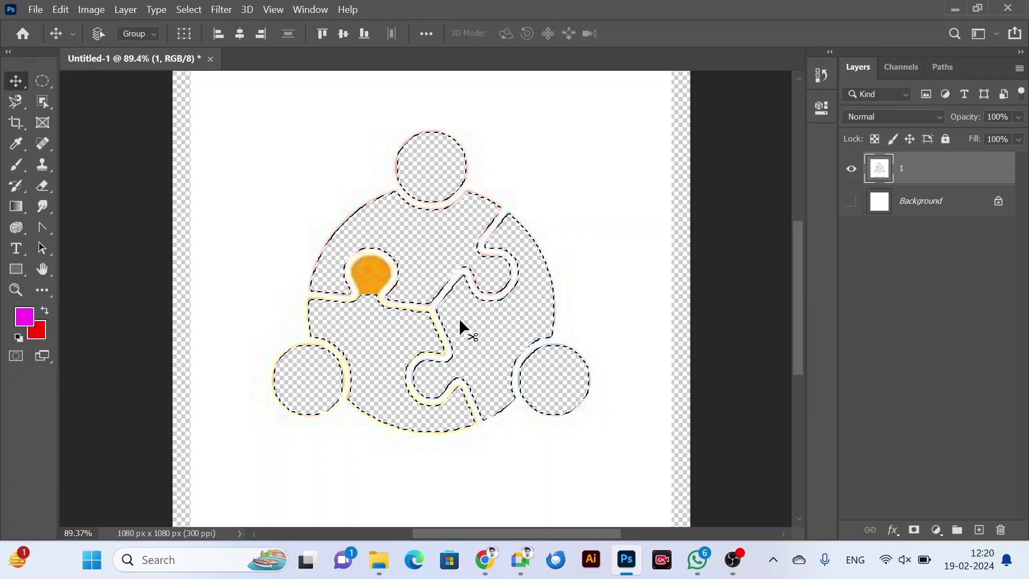
pyautogui.hotkey('ctrl', 'z')
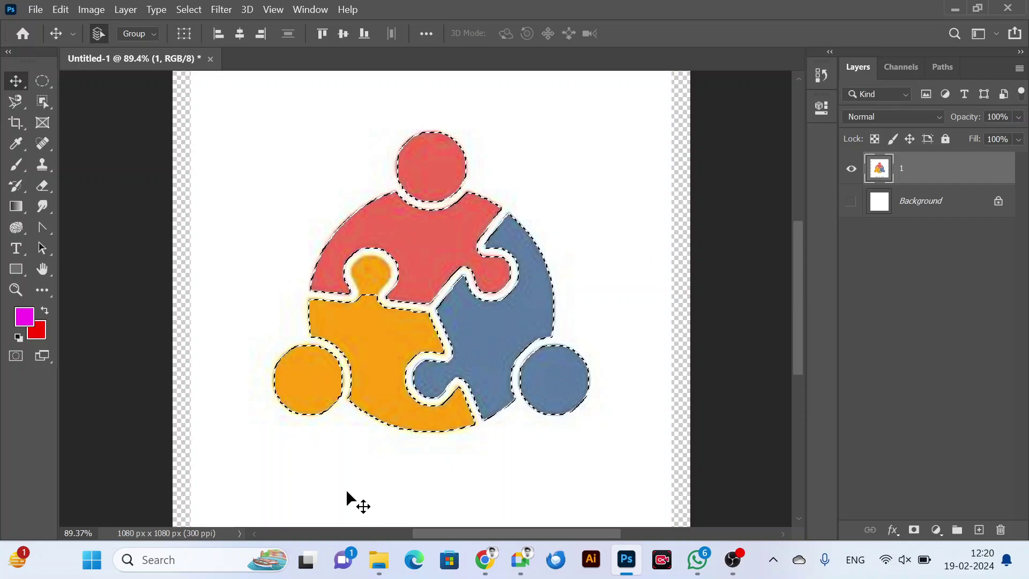
# Invert the logo selection and delete the white background around the coloured shapes.
pyautogui.click(562, 481)
pyautogui.hotkey('ctrl', 'shift', 'i')
pyautogui.press('Delete')
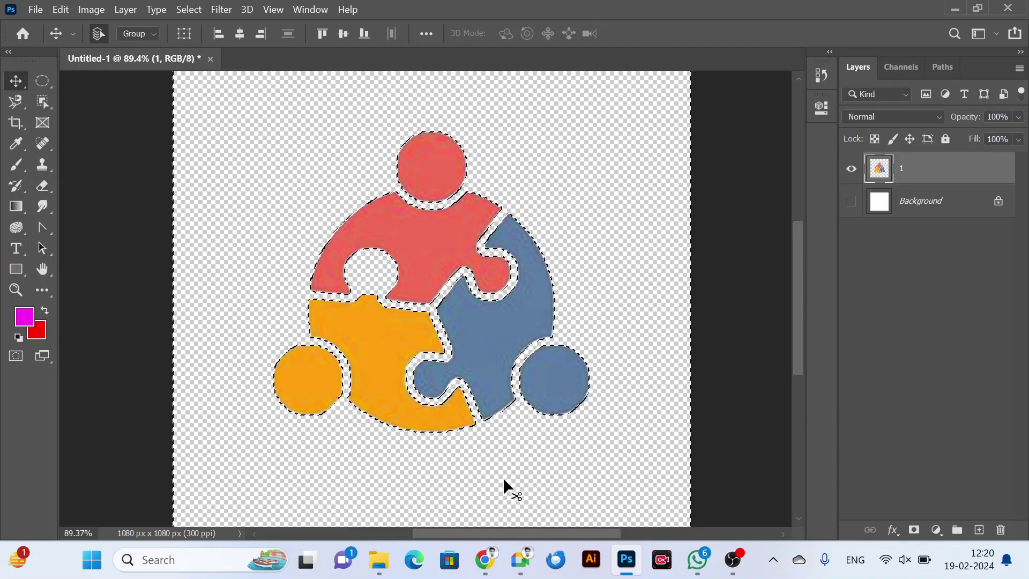
# Undo the white background deletion to restore the orange puzzle knob.
pyautogui.scroll(5, 397, 375)
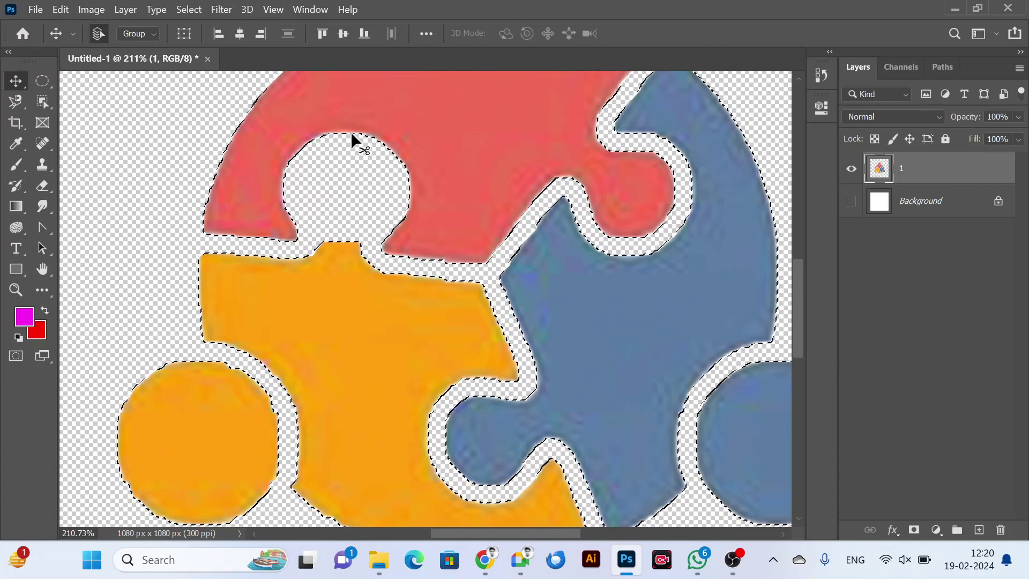
pyautogui.moveTo(402, 250); pyautogui.dragTo(403, 249)
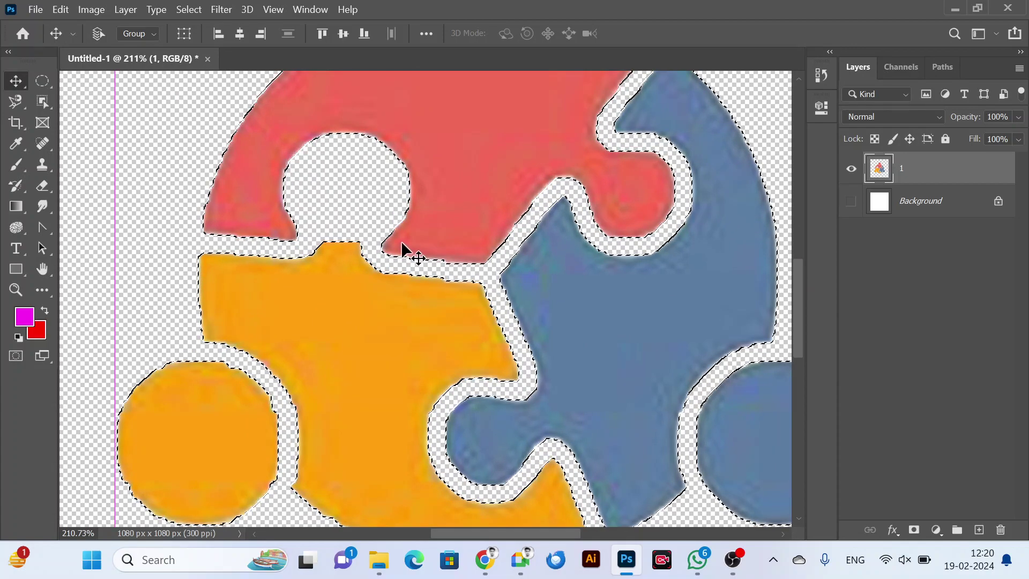
pyautogui.hotkey('ctrl', 'z')
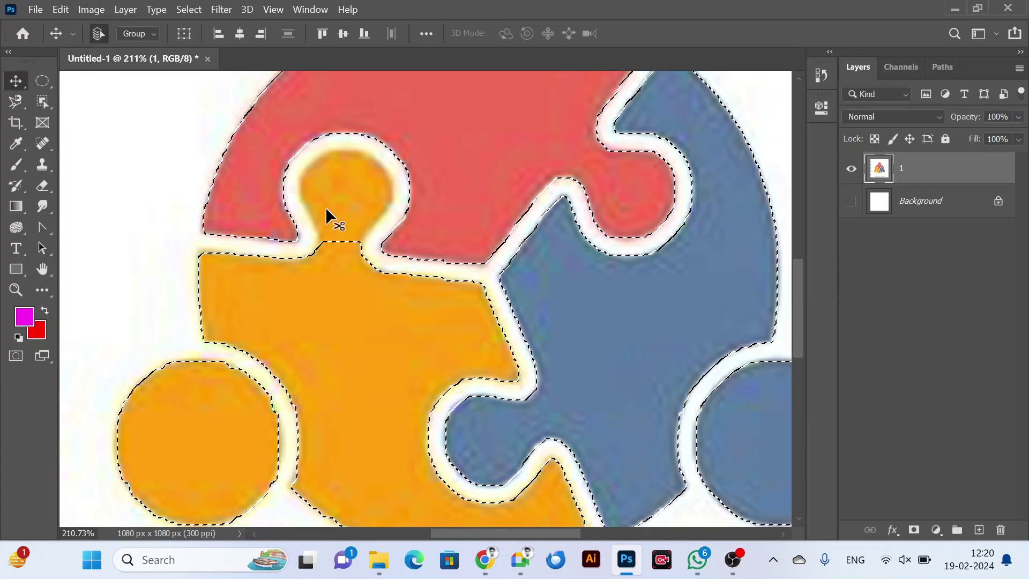
pyautogui.scroll(2, 319, 208)
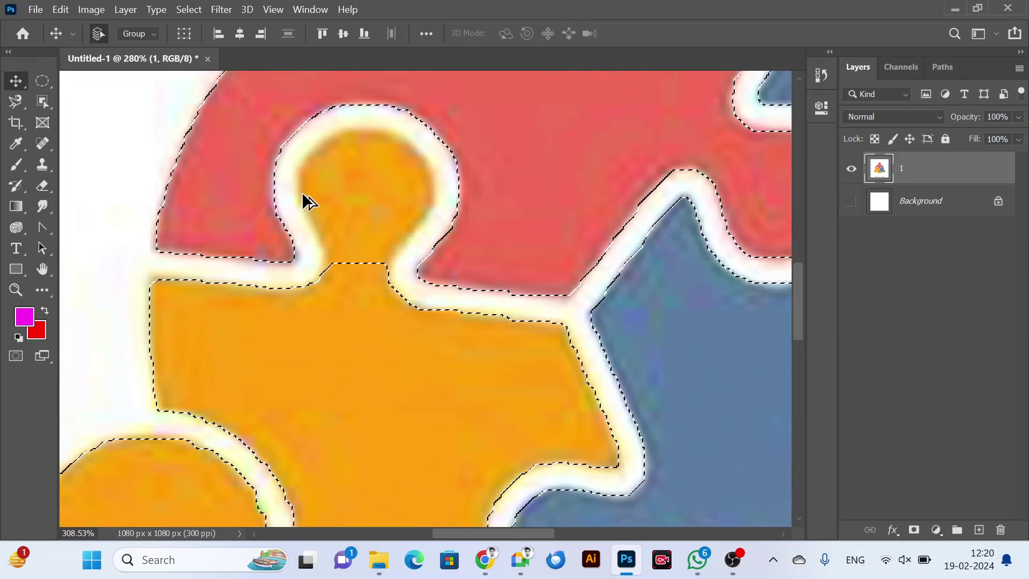
pyautogui.scroll(1, 308, 202)
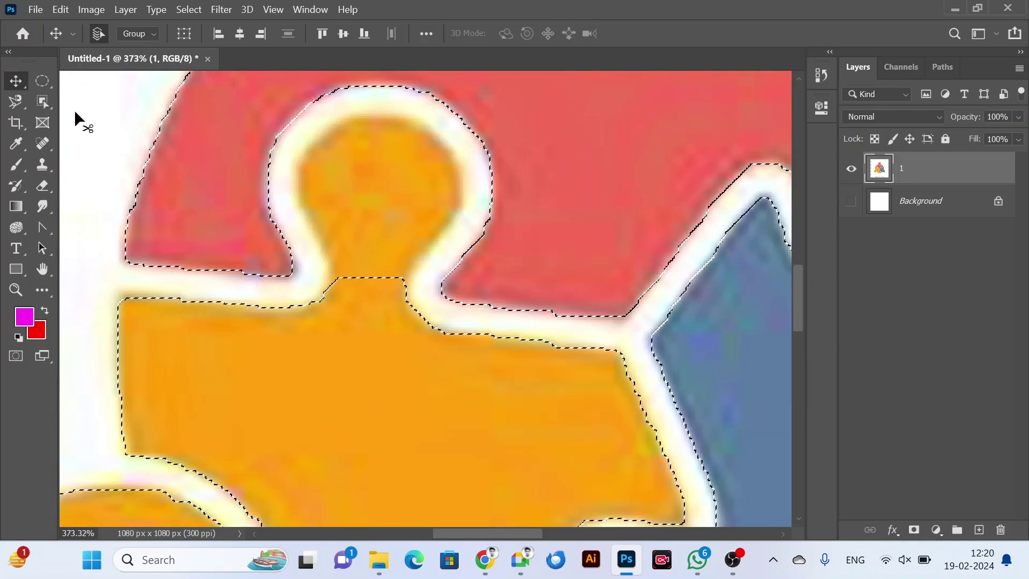
pyautogui.click(15, 101)
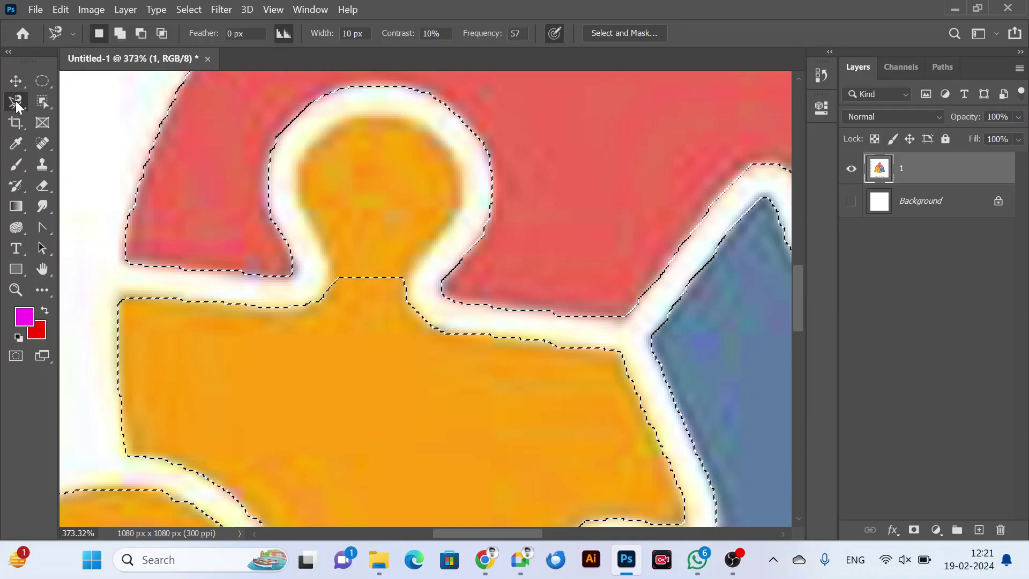
pyautogui.rightClick(15, 100)
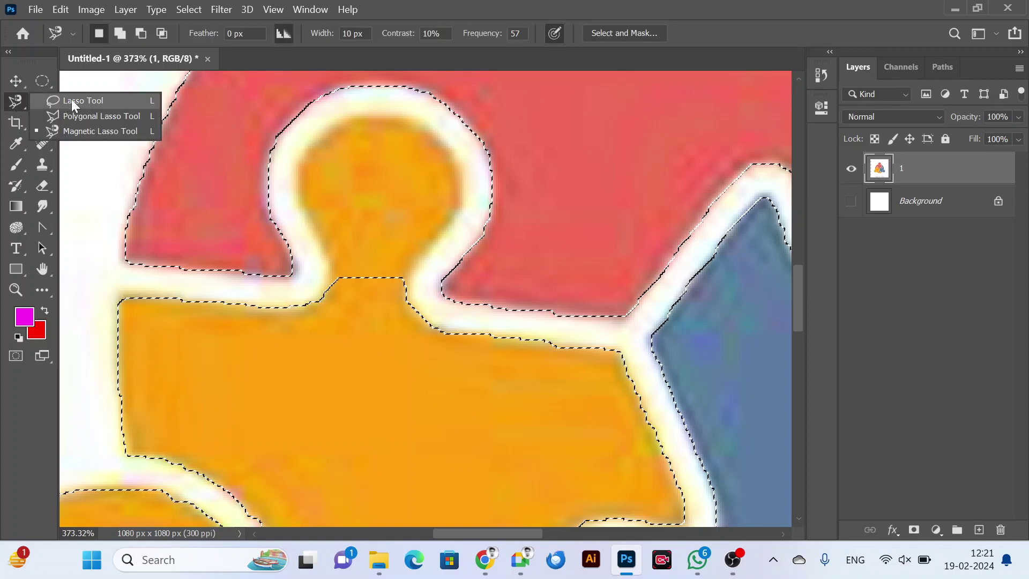
pyautogui.click(78, 131)
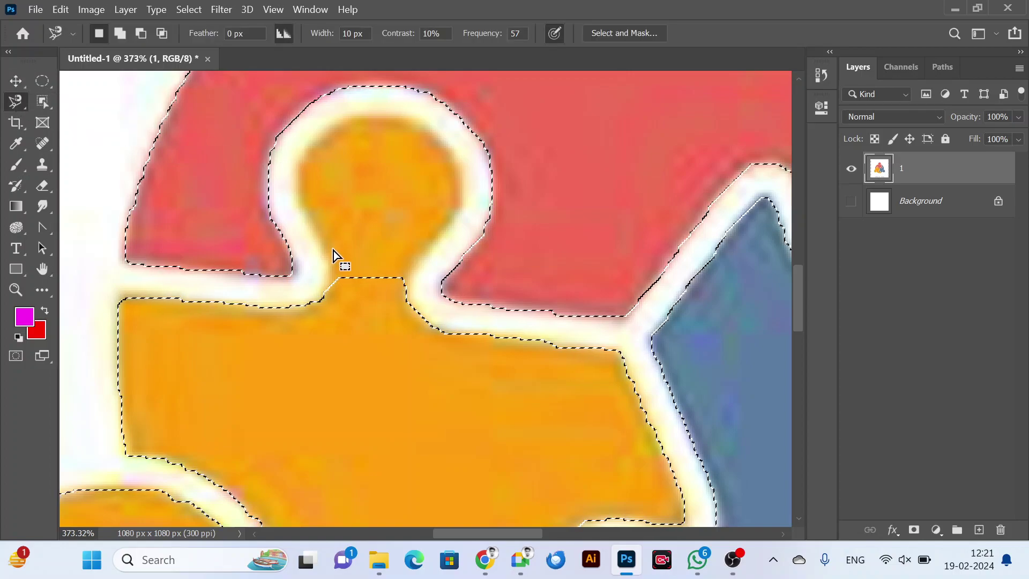
pyautogui.click(341, 281)
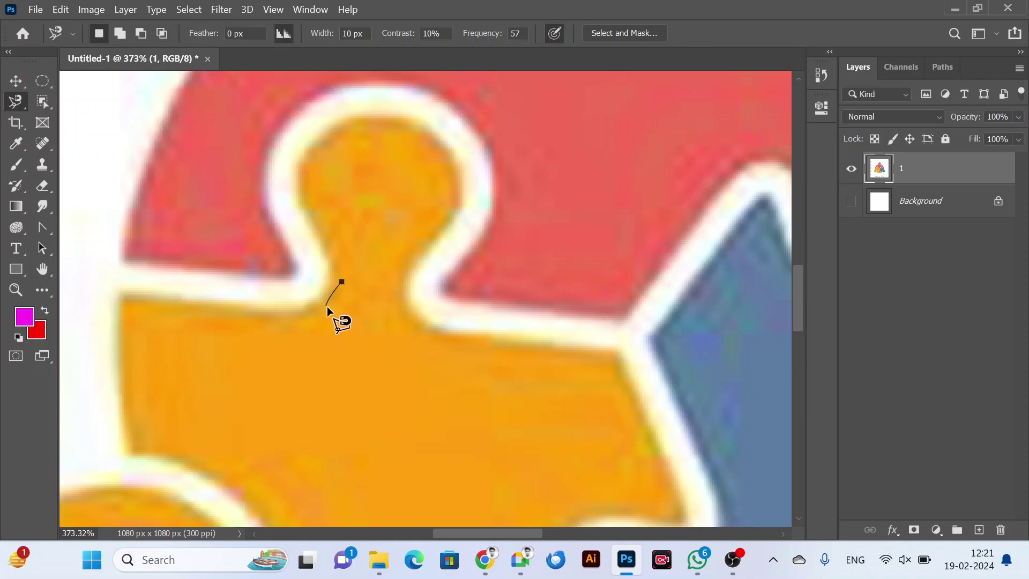
pyautogui.press('Escape')
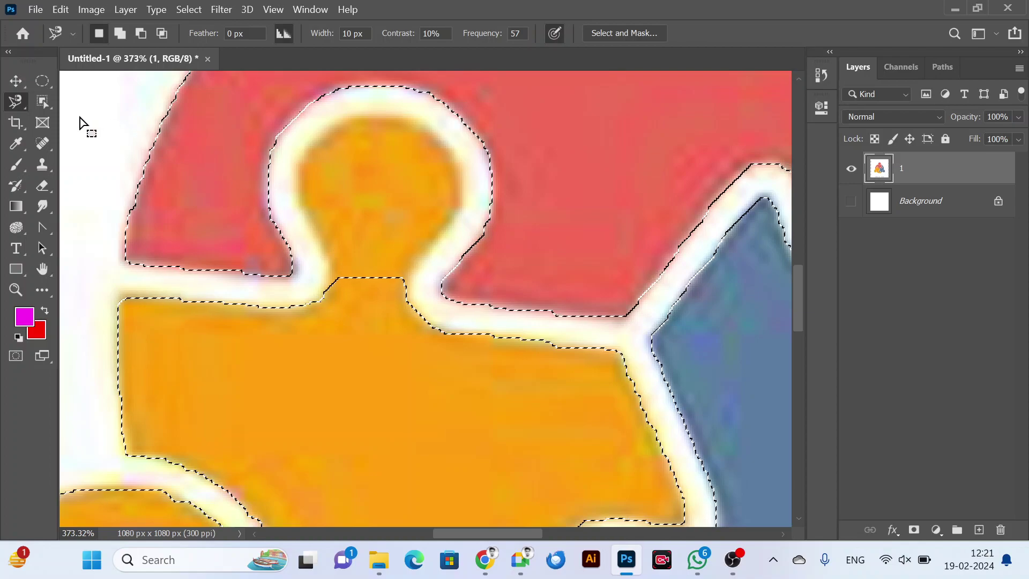
# Exclude the orange puzzle knob from the inverted selection with the Quick Selection tool, and delete the white background.
pyautogui.click(46, 98)
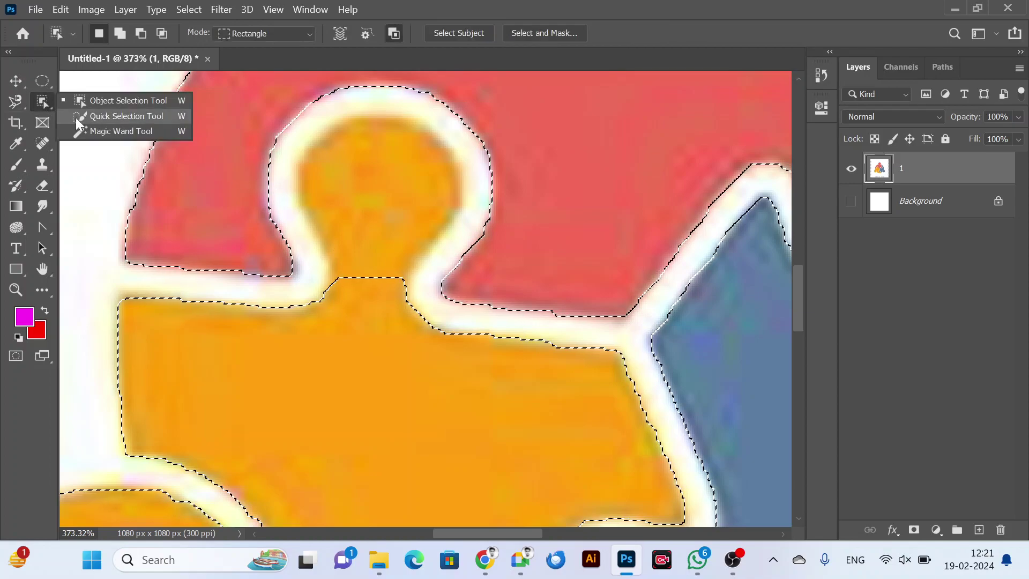
pyautogui.click(92, 119)
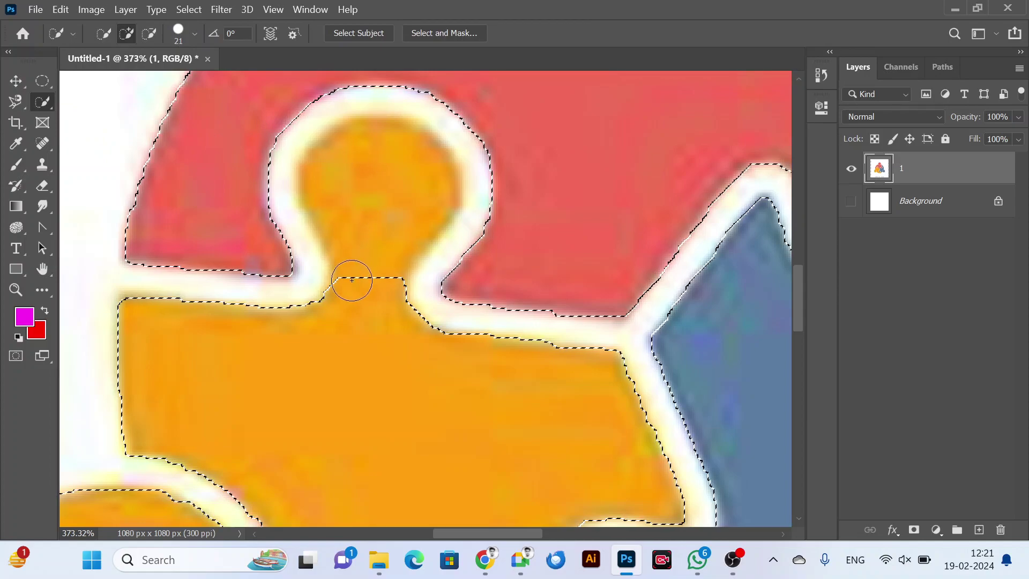
pyautogui.moveTo(321, 170)
pyautogui.mouseDown()
pyautogui.moveTo(378, 231)
pyautogui.moveTo(356, 229)
pyautogui.moveTo(345, 271)
pyautogui.moveTo(357, 276)
pyautogui.moveTo(352, 295)
pyautogui.mouseUp()
pyautogui.scroll(-5, 341, 289)
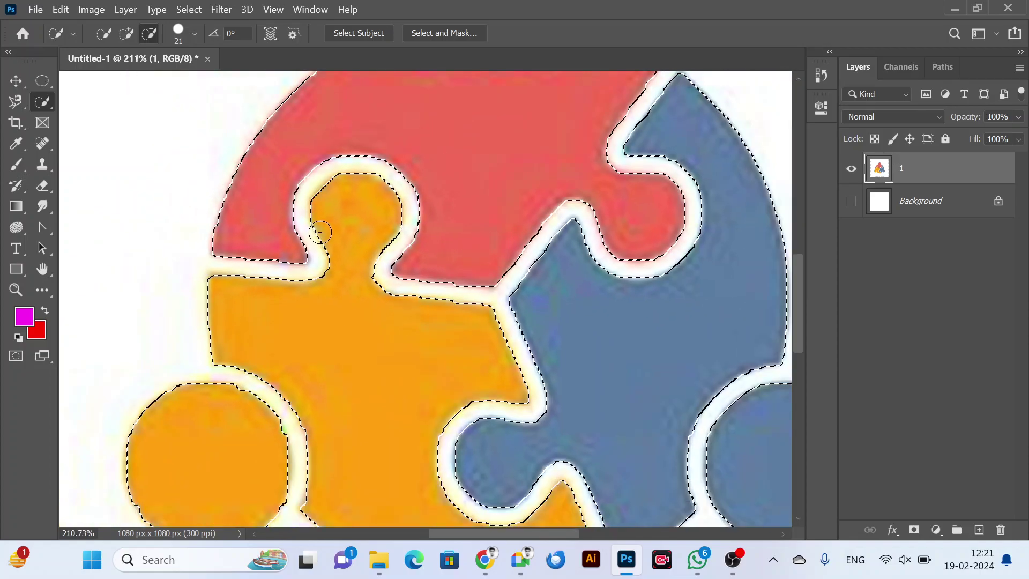
pyautogui.scroll(-1, 318, 224)
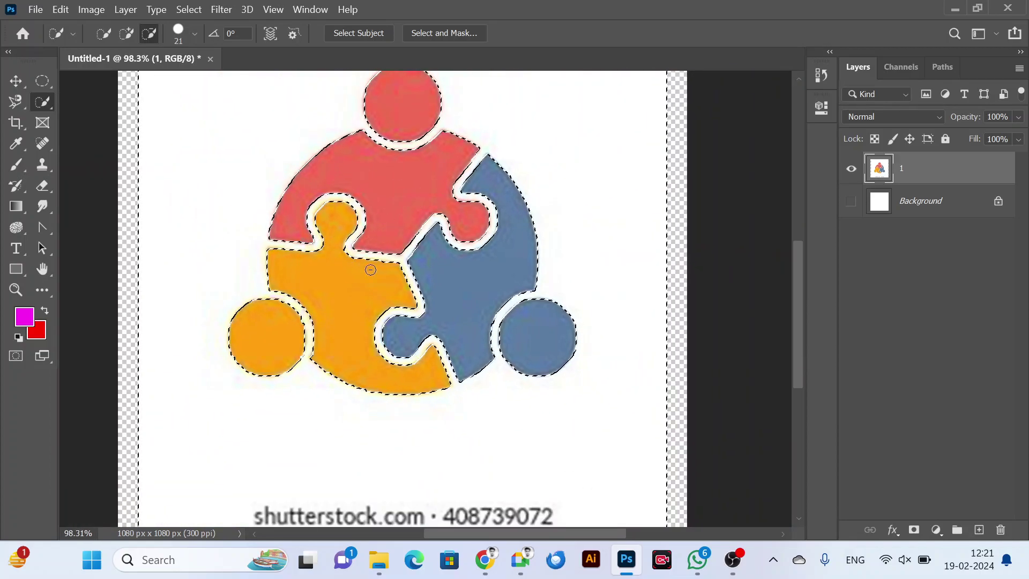
pyautogui.press('Delete')
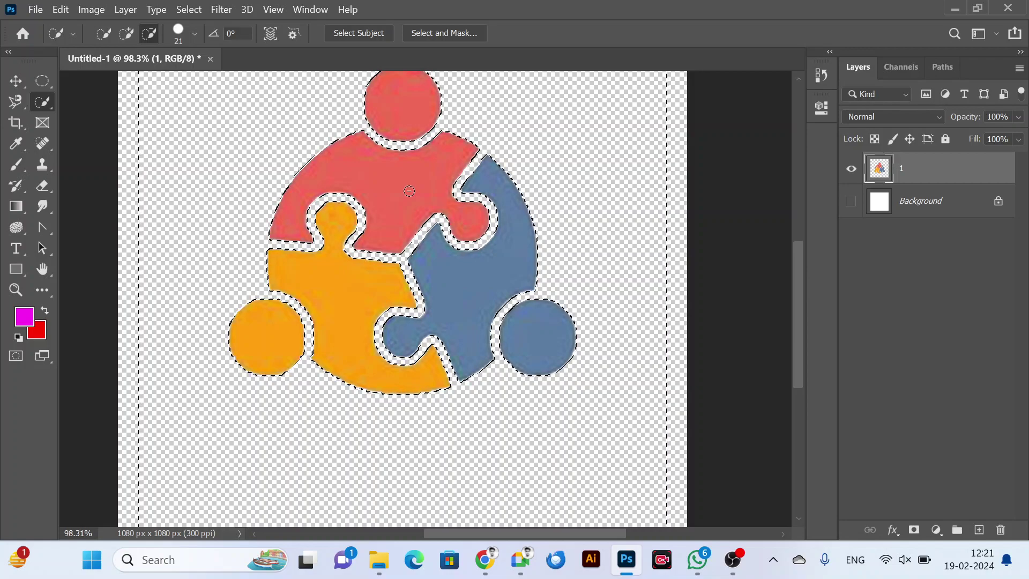
pyautogui.moveTo(373, 116); pyautogui.dragTo(375, 181)
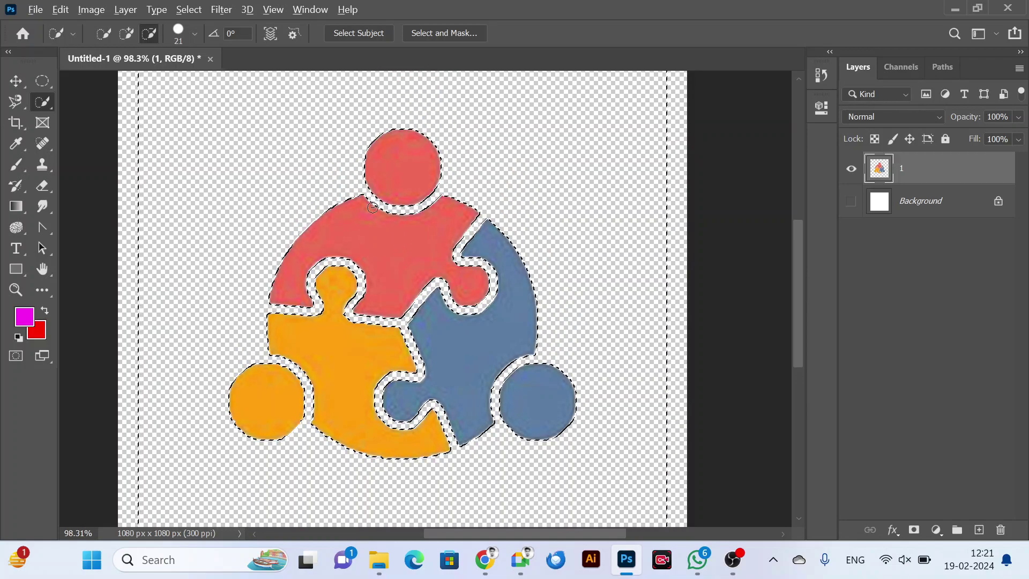
pyautogui.scroll(4, 373, 207)
pyautogui.scroll(-3, 372, 207)
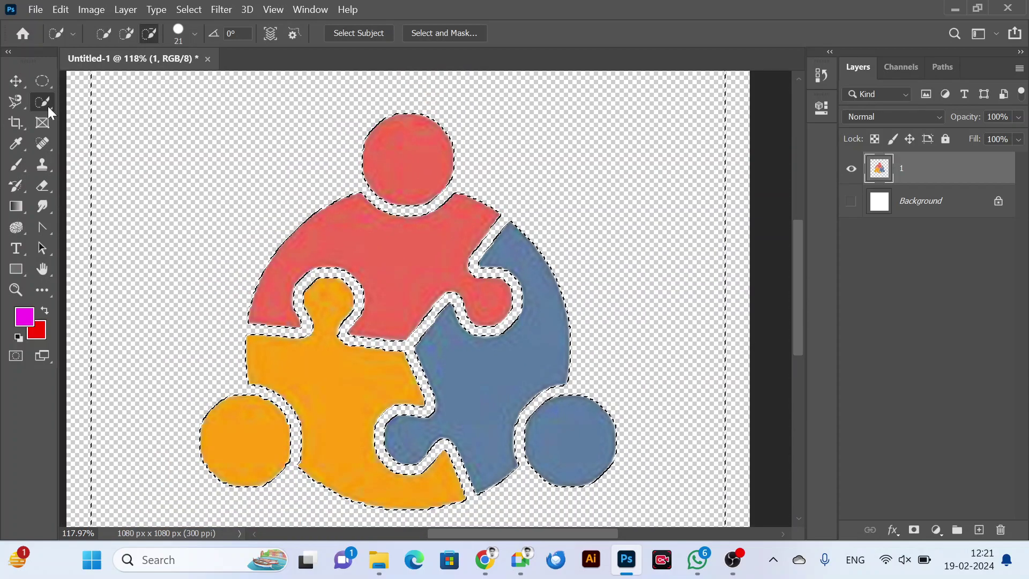
# Activate the Object Selection tool and clear the selection around the logo shapes.
pyautogui.rightClick(44, 104)
pyautogui.click(84, 100)
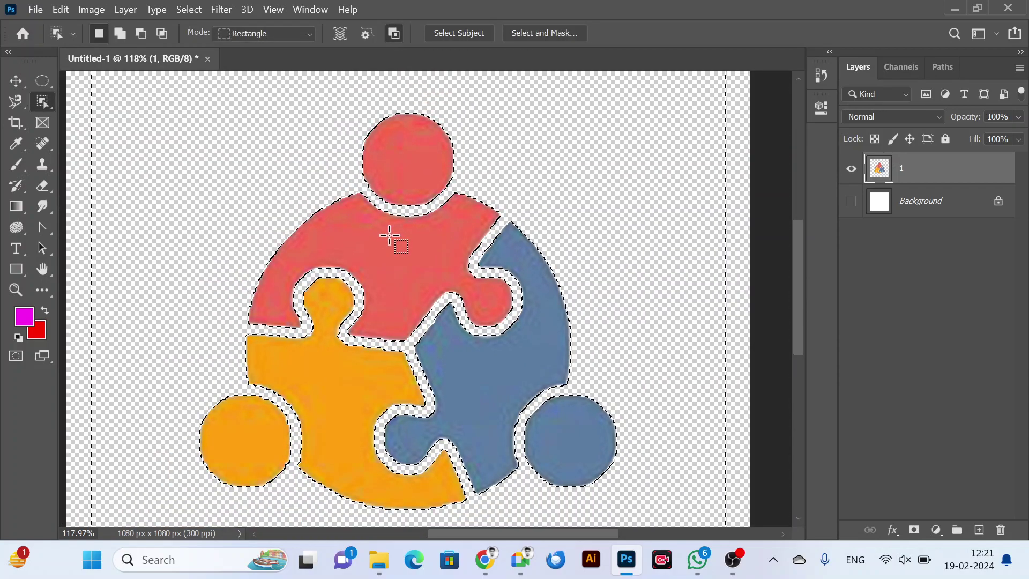
pyautogui.scroll(-2, 408, 230)
pyautogui.scroll(-2, 399, 238)
pyautogui.click(271, 265)
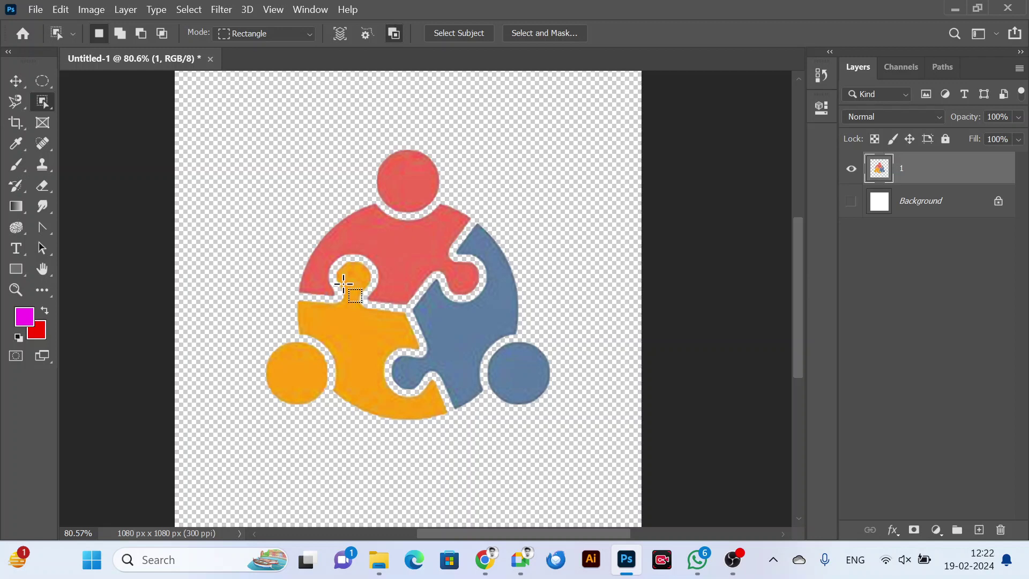
pyautogui.click(343, 284)
pyautogui.hotkey('ctrl', 'd')
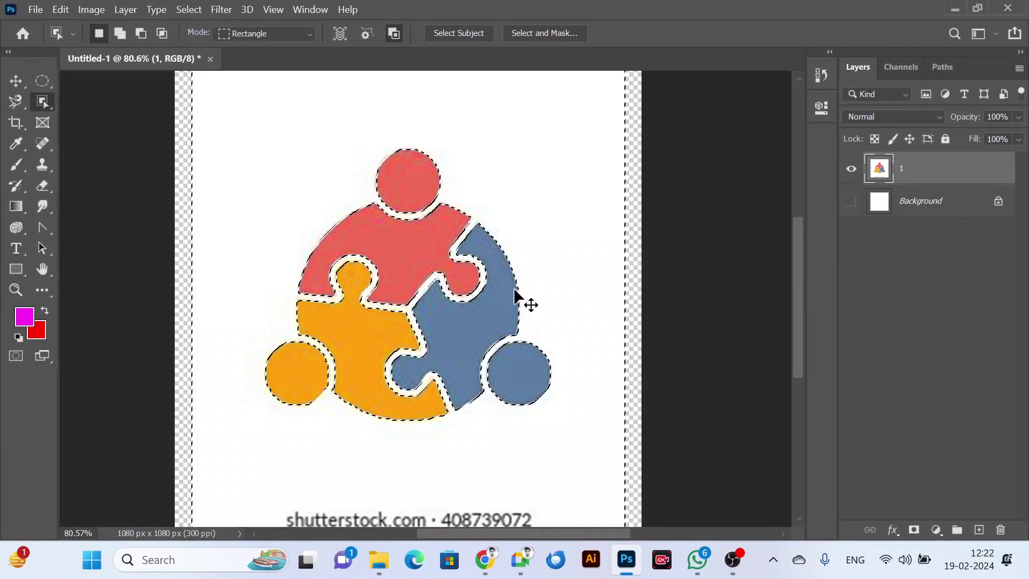
# Undo the white background deletion and clear the restored selection.
pyautogui.hotkey('ctrl', 'd')
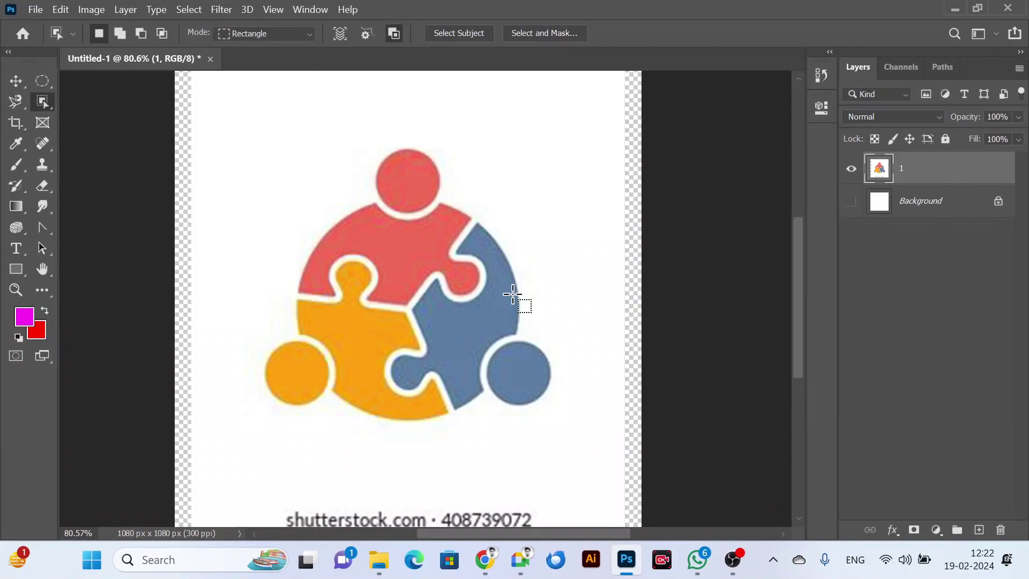
pyautogui.hotkey('ctrl', 'z')
pyautogui.hotkey('ctrl', 'd')
pyautogui.scroll(-2, 502, 296)
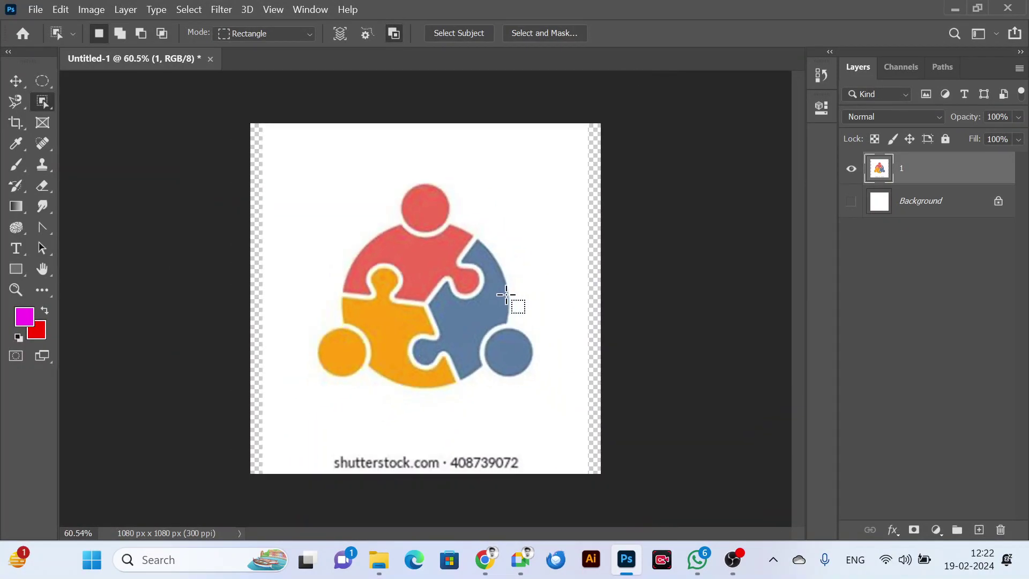
# Set the Object Selection tool to Lasso mode and select the red puzzle piece with the red circle above it.
pyautogui.rightClick(40, 104)
pyautogui.click(111, 101)
pyautogui.scroll(3, 410, 251)
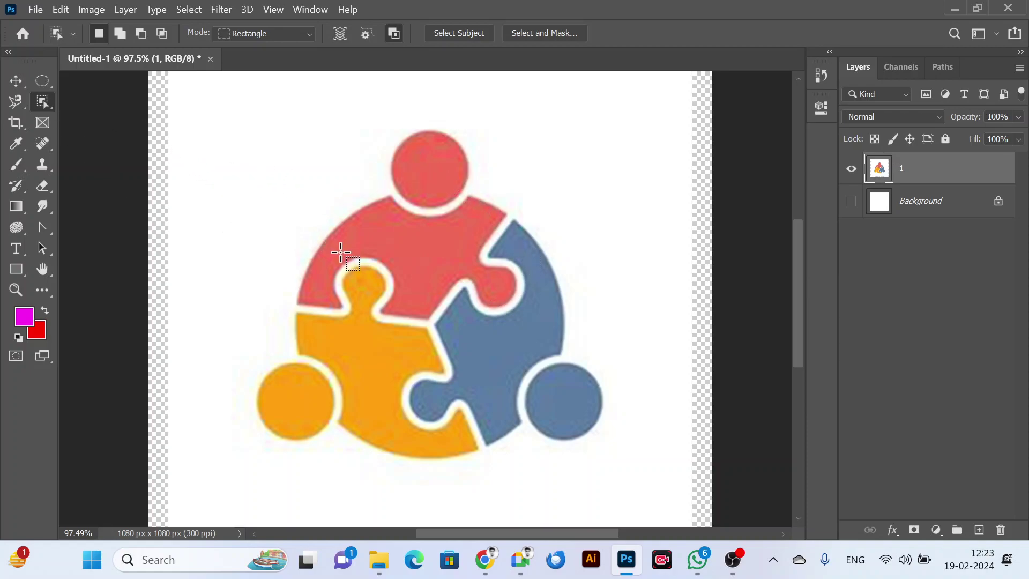
pyautogui.click(274, 29)
pyautogui.click(268, 62)
pyautogui.moveTo(314, 148); pyautogui.dragTo(257, 295)
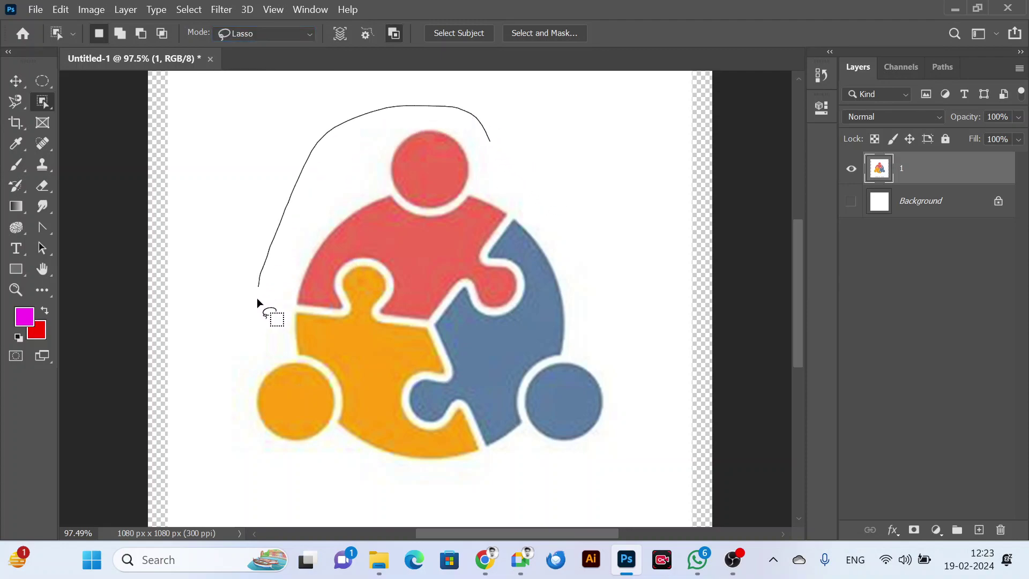
pyautogui.moveTo(349, 337)
pyautogui.mouseDown()
pyautogui.moveTo(440, 338)
pyautogui.moveTo(493, 317)
pyautogui.mouseUp()
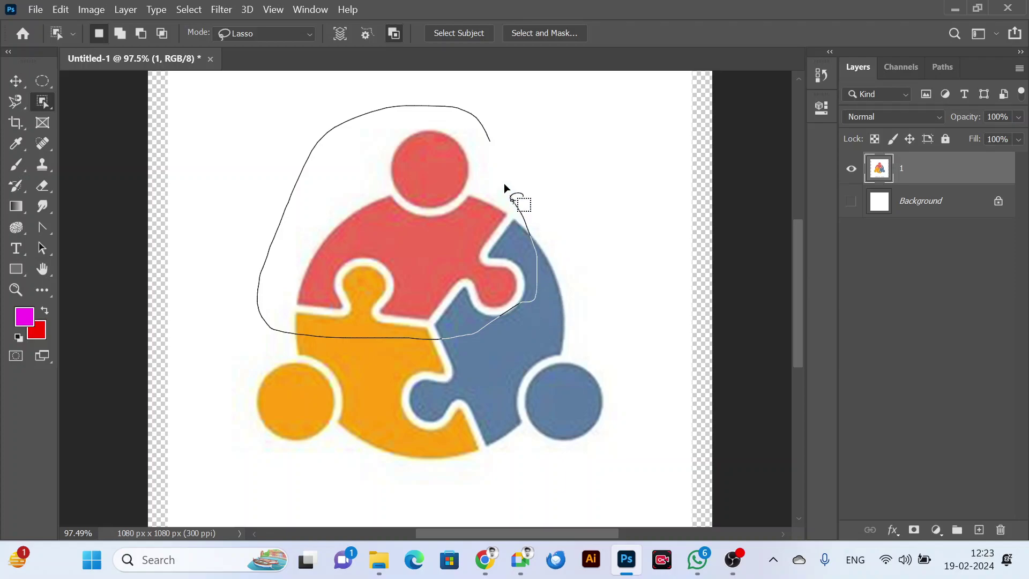
pyautogui.moveTo(485, 132); pyautogui.dragTo(489, 168)
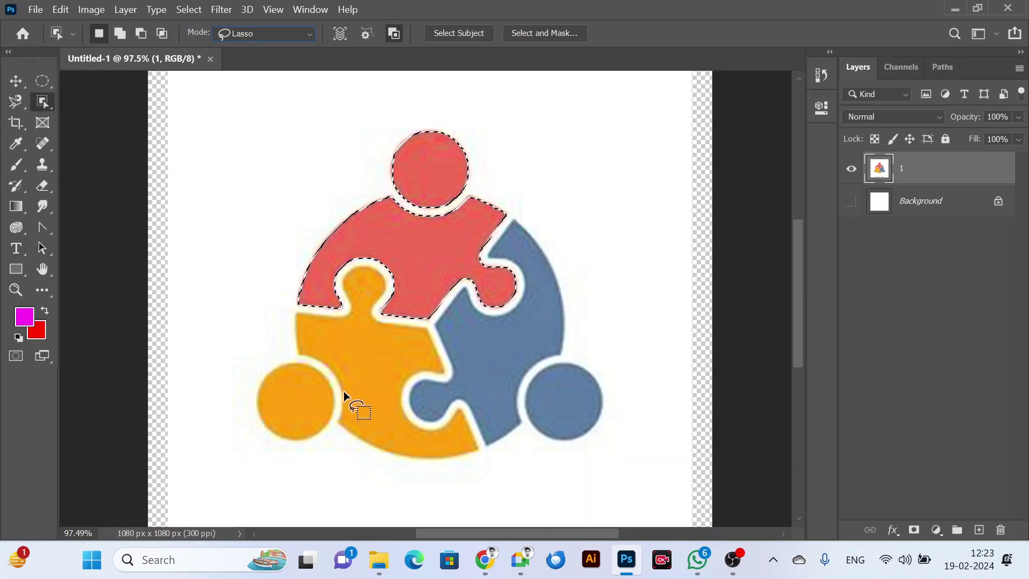
# Lasso the area around the orange circle, subtract part of its lower edge, and clear the selection.
pyautogui.moveTo(236, 329)
pyautogui.mouseDown()
pyautogui.moveTo(333, 361)
pyautogui.moveTo(378, 433)
pyautogui.moveTo(301, 492)
pyautogui.moveTo(232, 358)
pyautogui.moveTo(245, 321)
pyautogui.mouseUp()
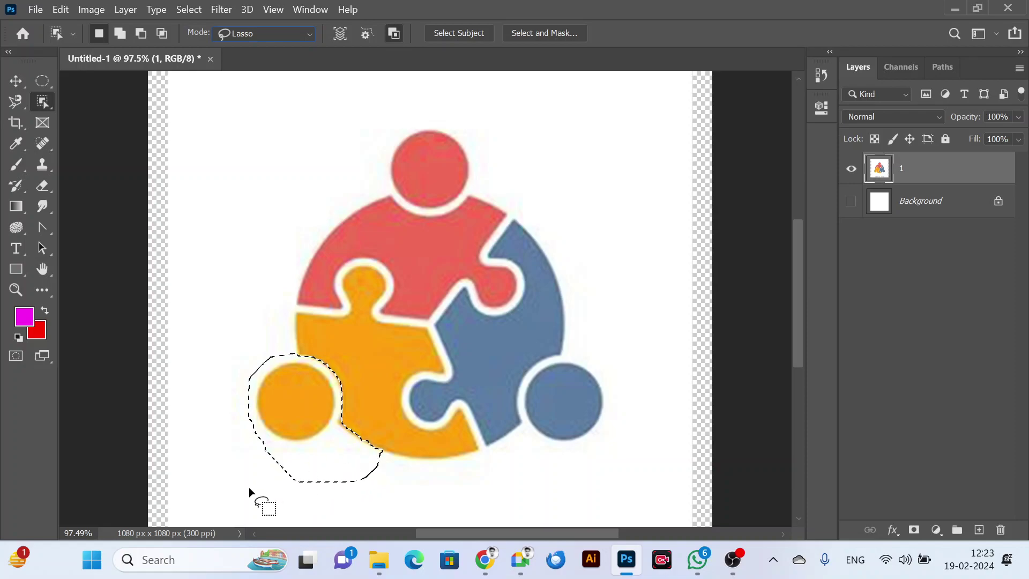
pyautogui.press('shift')
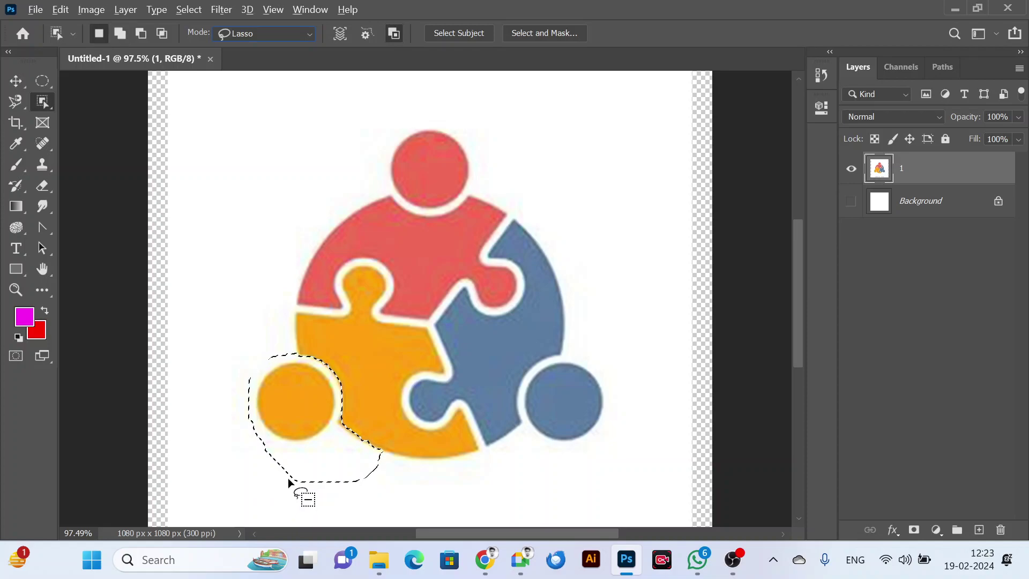
pyautogui.press('alt')
pyautogui.moveTo(259, 474)
pyautogui.mouseDown()
pyautogui.moveTo(359, 434)
pyautogui.moveTo(400, 433)
pyautogui.moveTo(409, 509)
pyautogui.moveTo(330, 505)
pyautogui.moveTo(273, 478)
pyautogui.mouseUp()
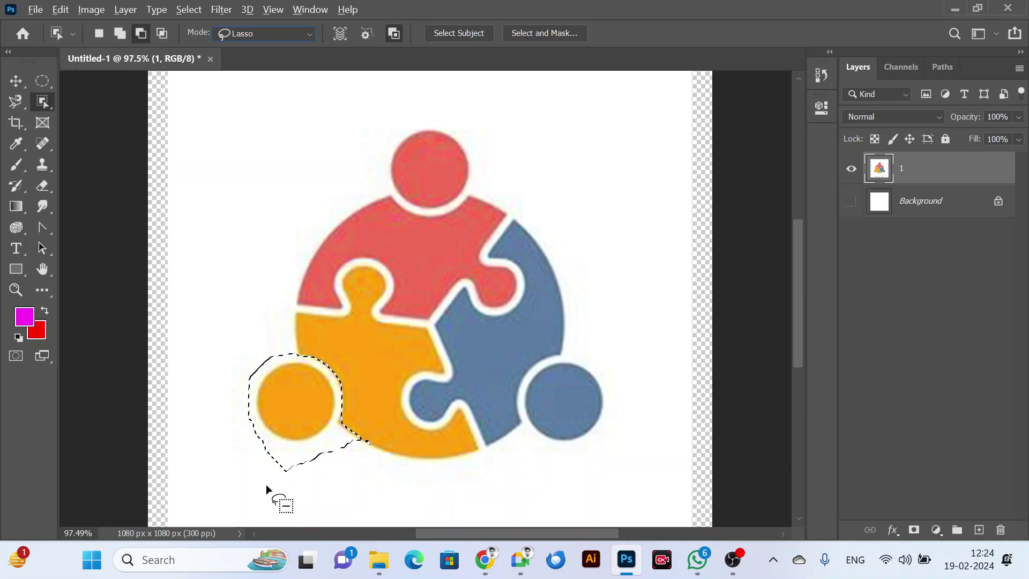
pyautogui.press('alt')
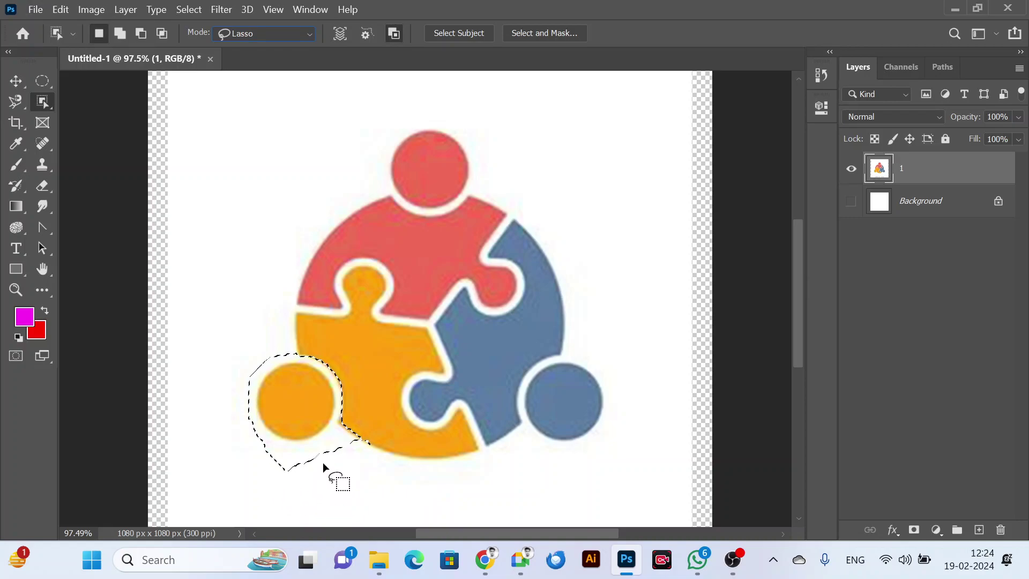
pyautogui.hotkey('ctrl', 'd')
# Activate the Quick Selection tool in new selection mode for the logo.
pyautogui.rightClick(46, 102)
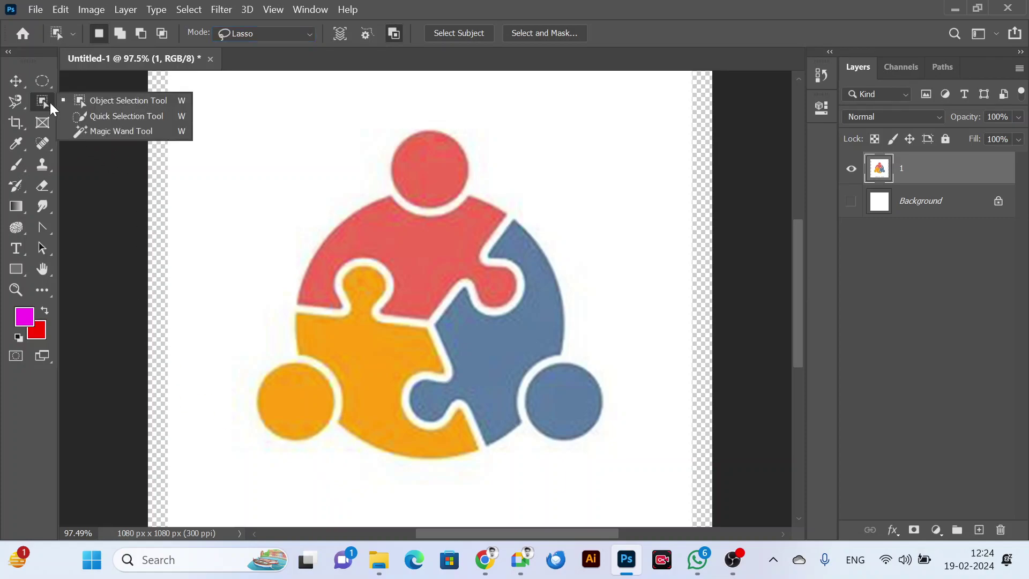
pyautogui.click(114, 116)
pyautogui.click(104, 33)
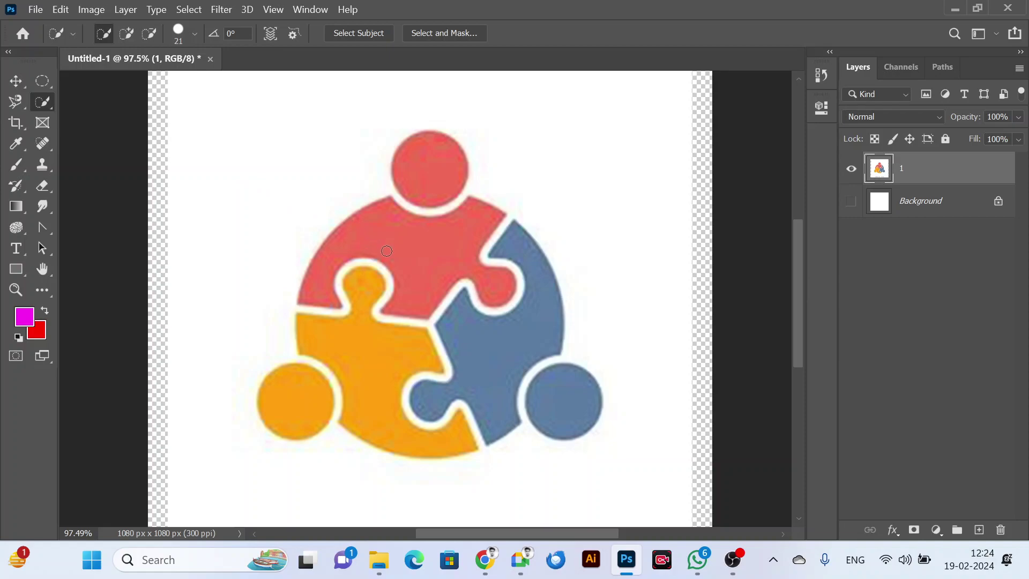
pyautogui.press('alt')
pyautogui.keyDown('alt'); pyautogui.scroll(3, 333, 157); pyautogui.keyUp('alt')
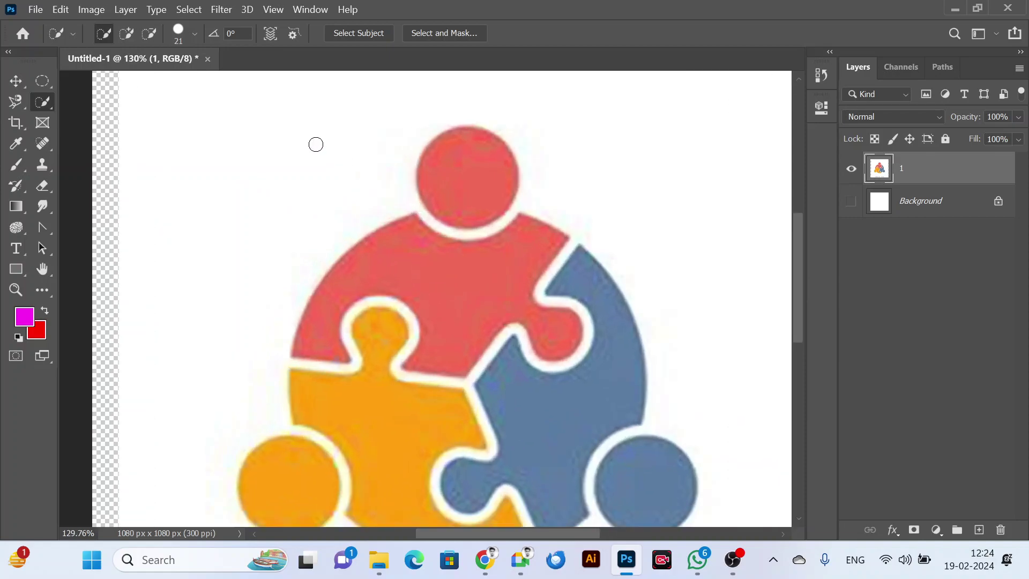
# Enlarge the Quick Selection brush to 300 px and reduce it to 200 px.
pyautogui.press(']')
pyautogui.press(']')
pyautogui.press('[')
pyautogui.press('[')
pyautogui.press('[')
pyautogui.press(']')
pyautogui.press(']')
pyautogui.press(']')
pyautogui.press(']')
pyautogui.press(']')
pyautogui.press(']')
pyautogui.press(']')
pyautogui.press(']')
pyautogui.press(']')
pyautogui.press(']')
pyautogui.press(']')
pyautogui.press(']')
pyautogui.press(']')
pyautogui.press(']')
pyautogui.press(']')
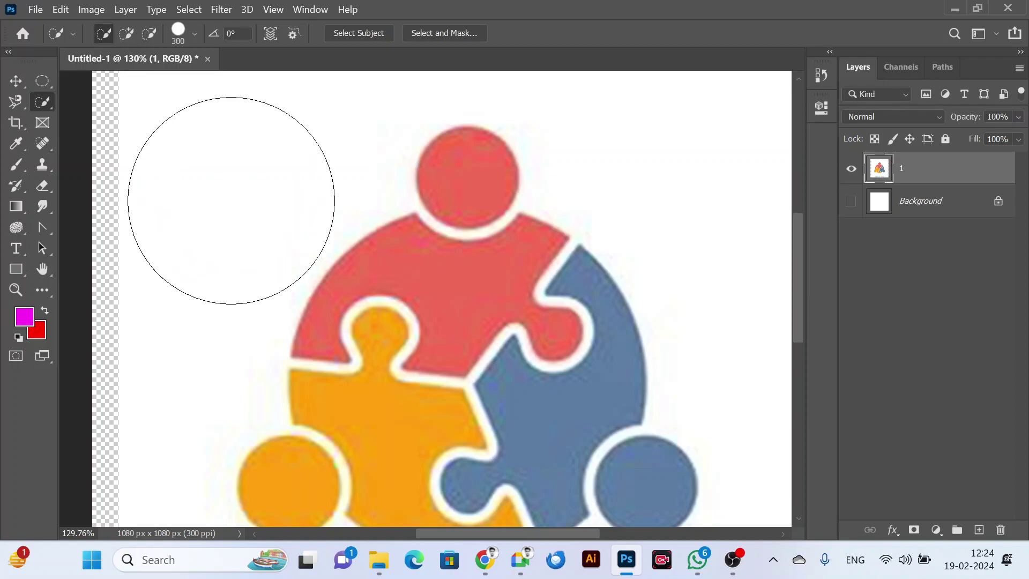
pyautogui.press('[')
pyautogui.press('[')
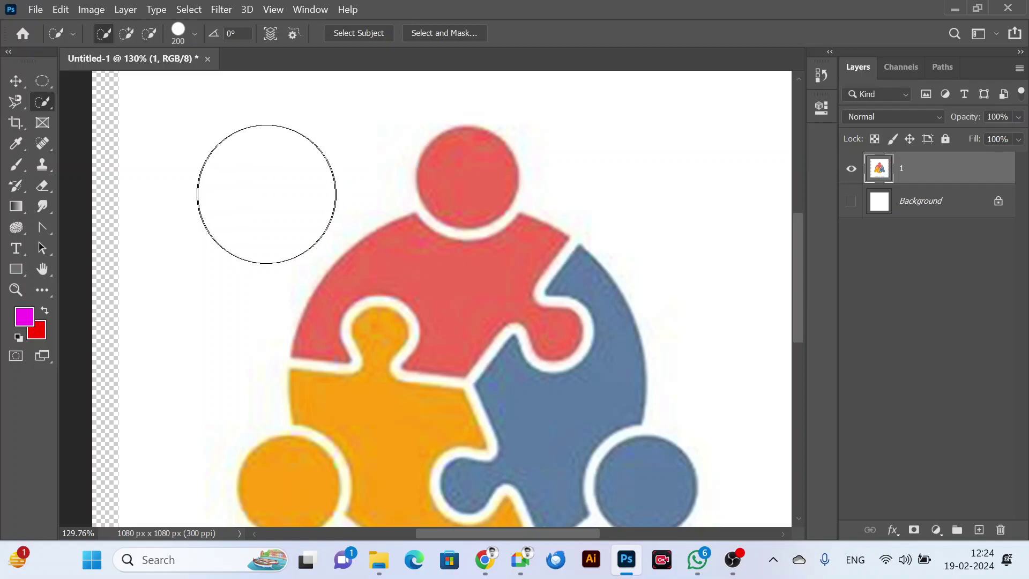
# Set the Quick Selection brush size to 196 px and select the white background on the logo's upper-left side.
pyautogui.click(59, 30)
pyautogui.click(96, 35)
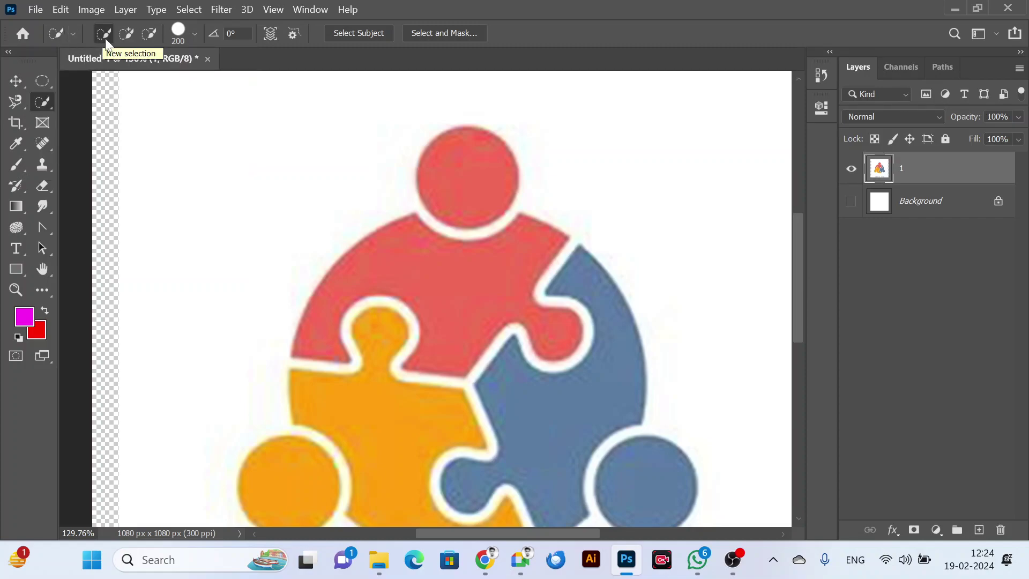
pyautogui.click(181, 31)
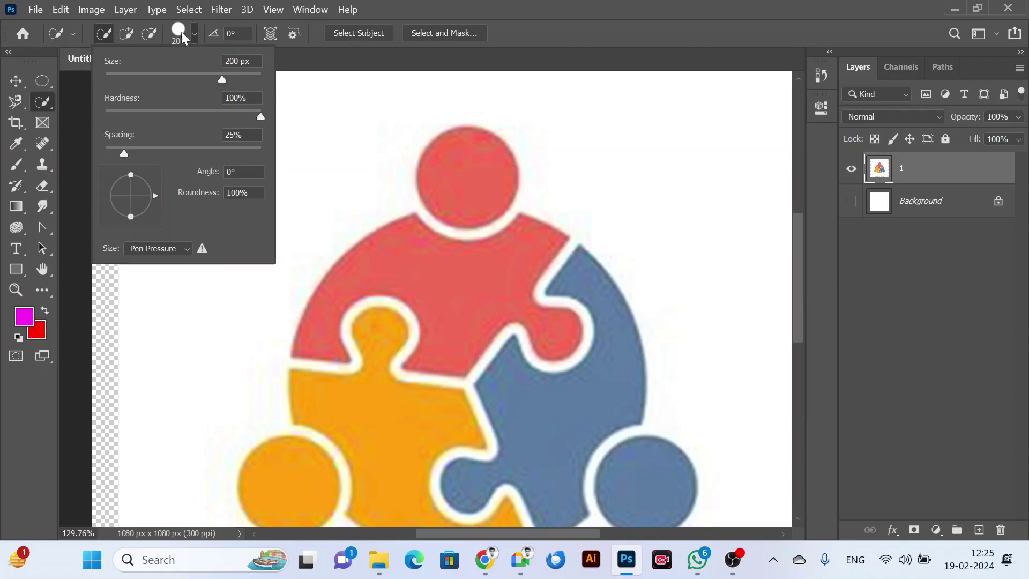
pyautogui.moveTo(221, 81)
pyautogui.mouseDown()
pyautogui.moveTo(131, 83)
pyautogui.moveTo(221, 80)
pyautogui.mouseUp()
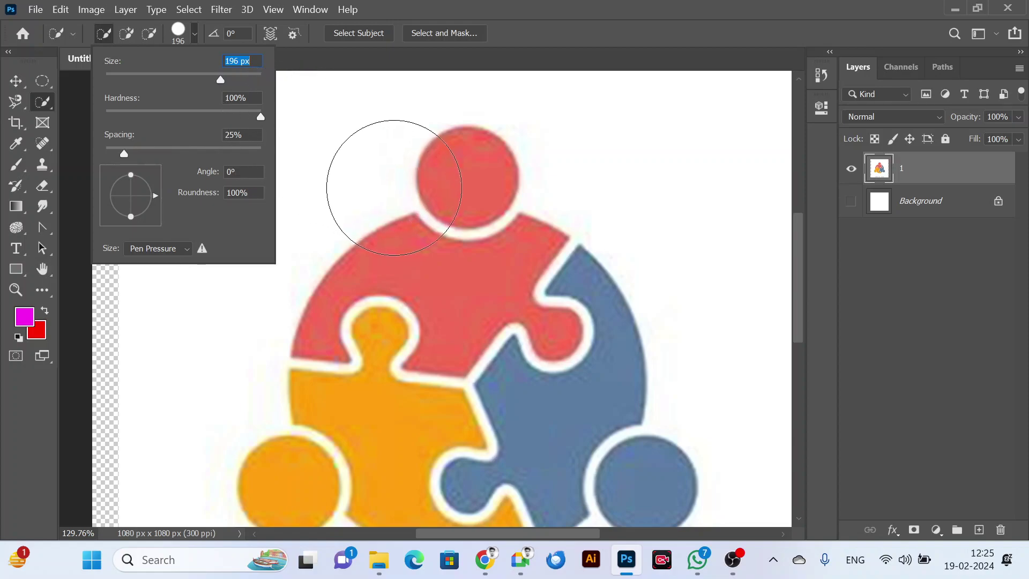
pyautogui.click(353, 65)
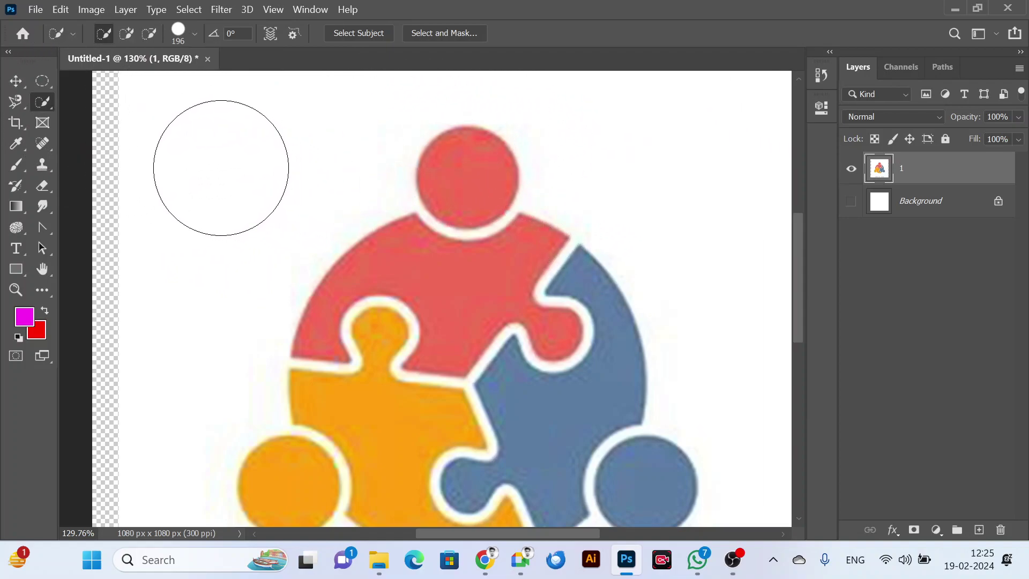
pyautogui.click(220, 167)
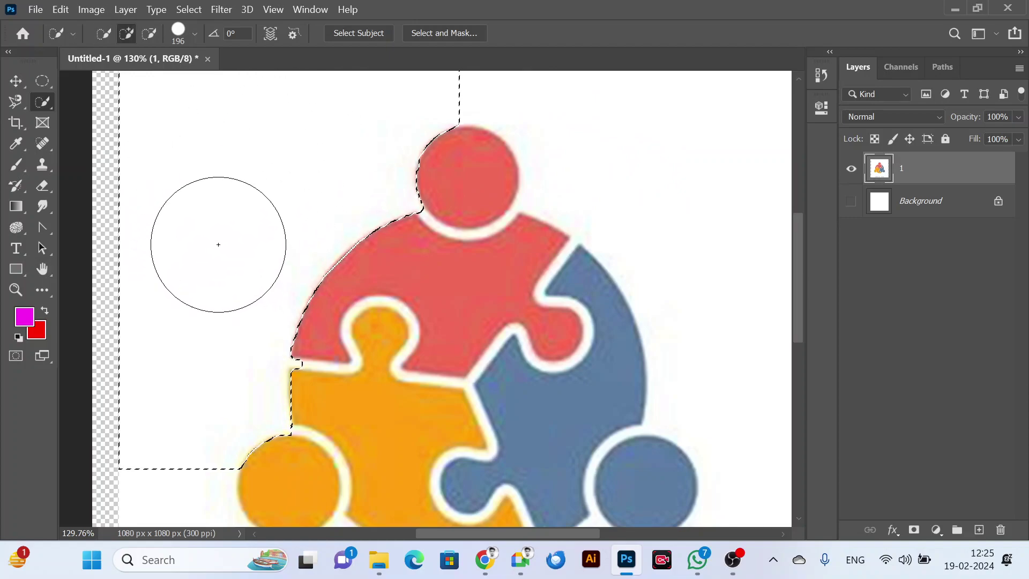
# Extend the quick selection over the remaining white background around the logo, and clear the selection.
pyautogui.scroll(-3, 197, 218)
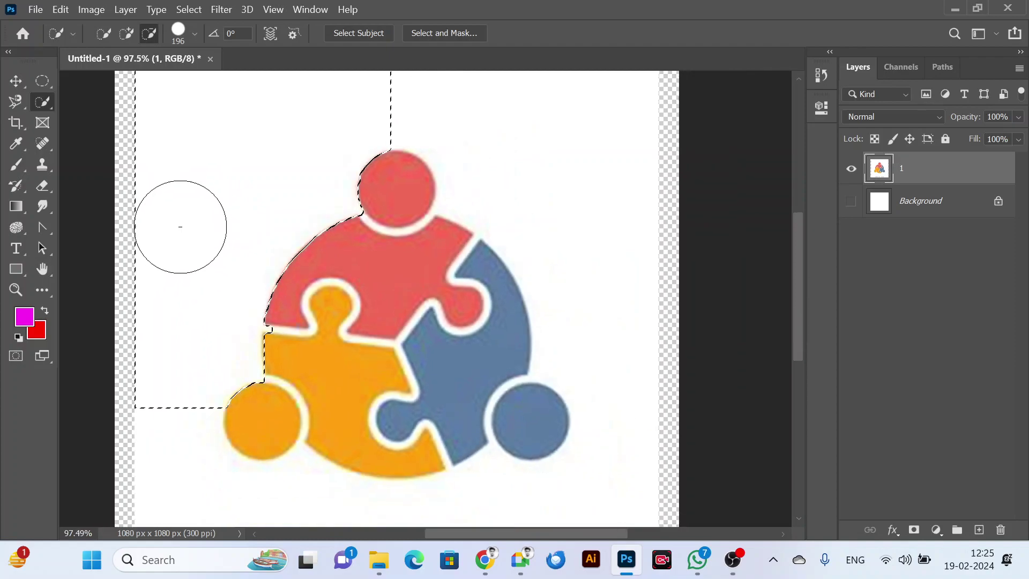
pyautogui.click(509, 150)
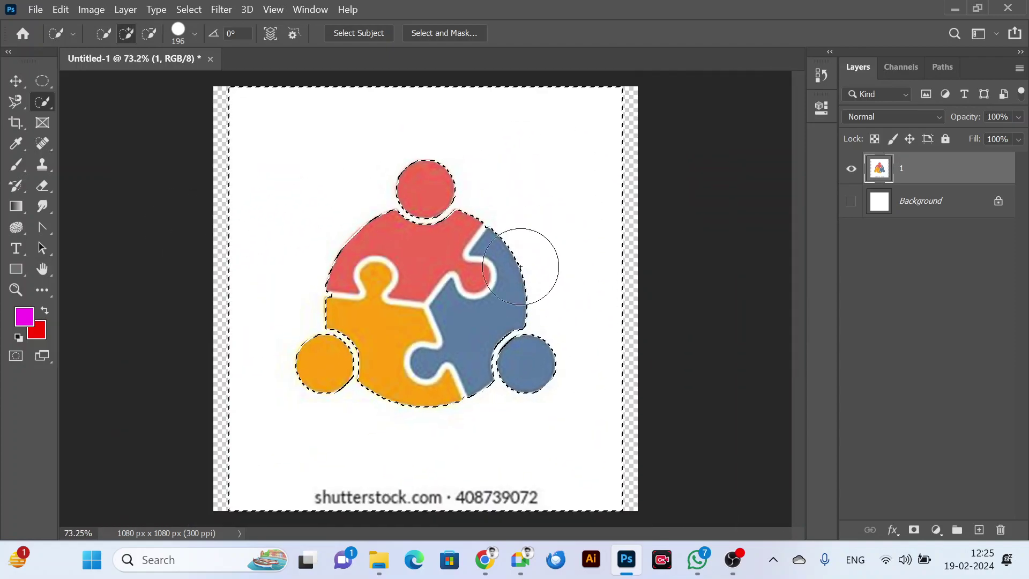
pyautogui.hotkey('ctrl', 'd')
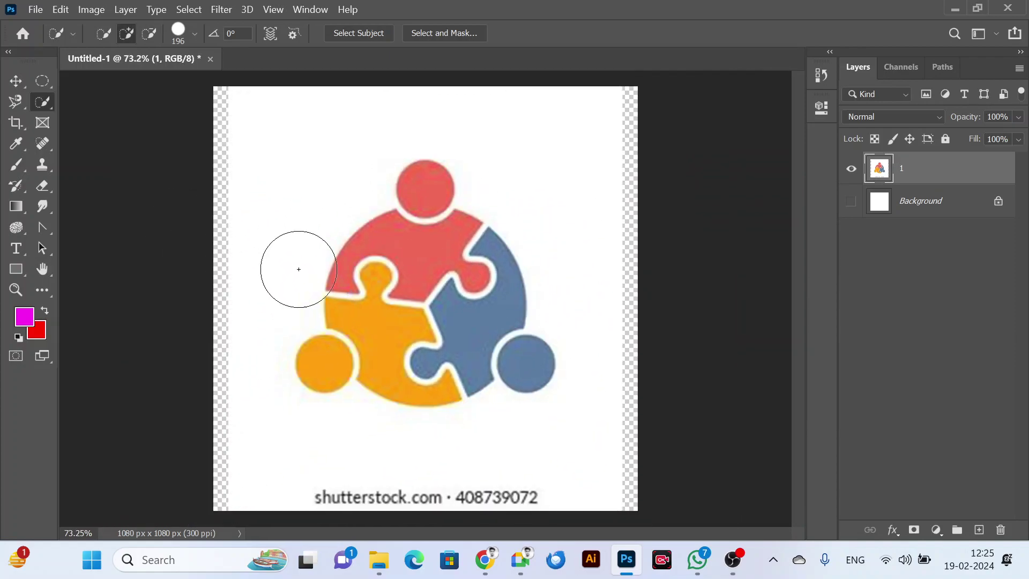
# Quick-select the white background on the logo's upper-left side, switch to the Magic Wand tool, and clear the selection.
pyautogui.rightClick(46, 99)
pyautogui.click(115, 119)
pyautogui.moveTo(278, 155); pyautogui.dragTo(335, 137)
pyautogui.rightClick(39, 107)
pyautogui.click(99, 132)
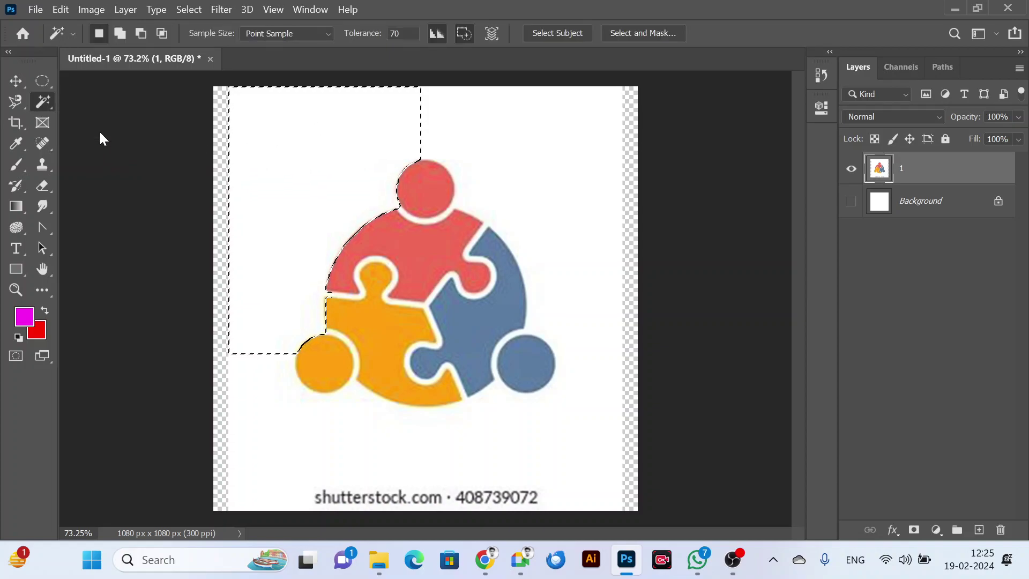
pyautogui.hotkey('ctrl', 'd')
# Switch to the Quick Selection tool and back to the Magic Wand, and select the white background around the logo at tolerance 70.
pyautogui.rightClick(46, 109)
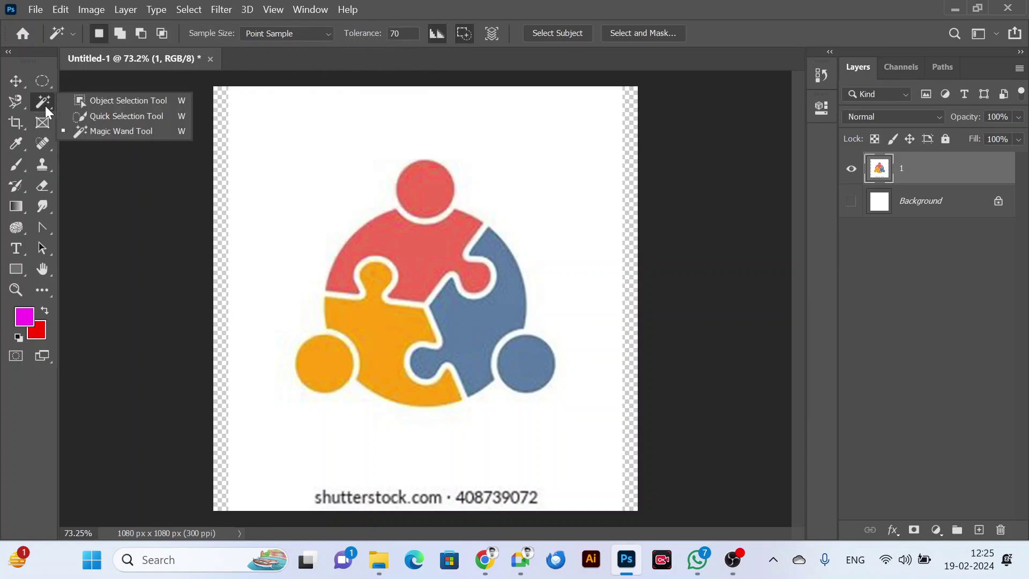
pyautogui.click(115, 116)
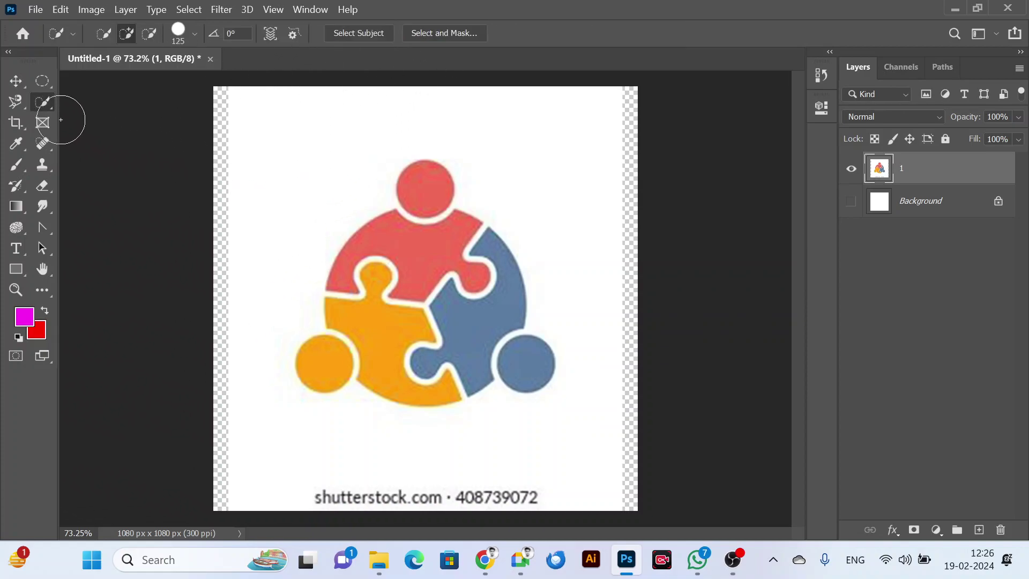
pyautogui.rightClick(40, 105)
pyautogui.click(110, 130)
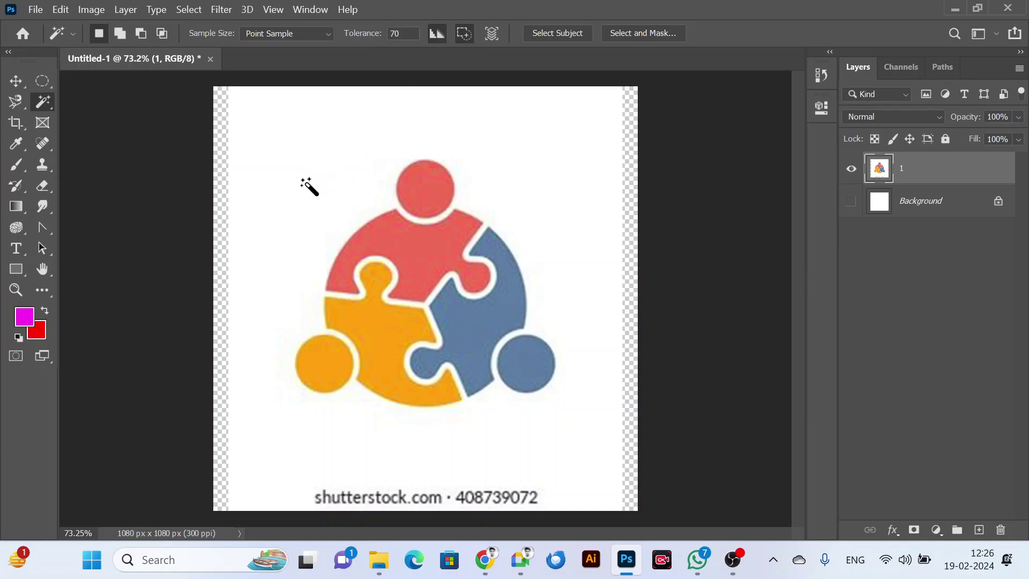
pyautogui.click(314, 140)
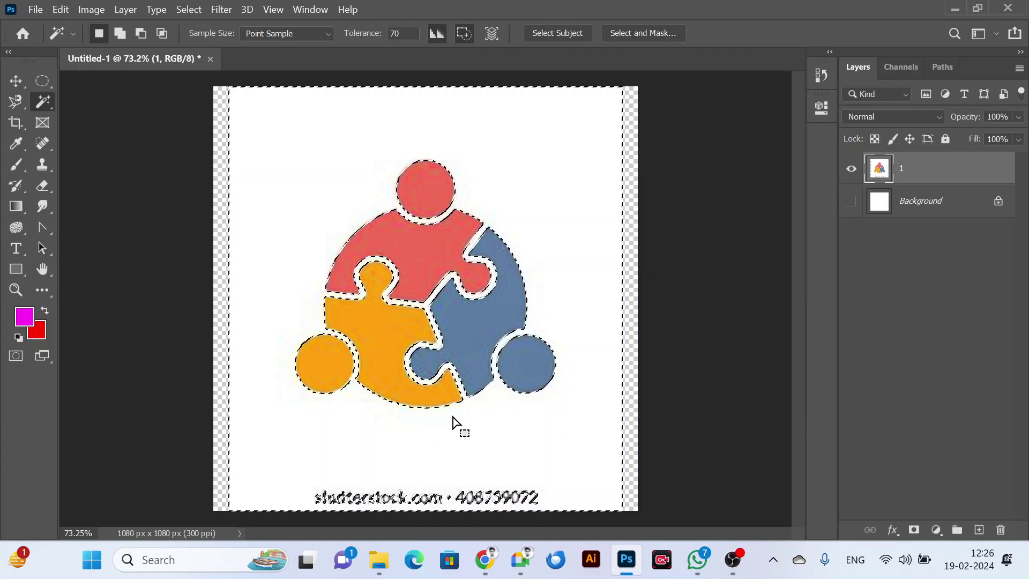
# Delete the wand-selected white background, undo the deletion, and clear the selection.
pyautogui.press('Delete')
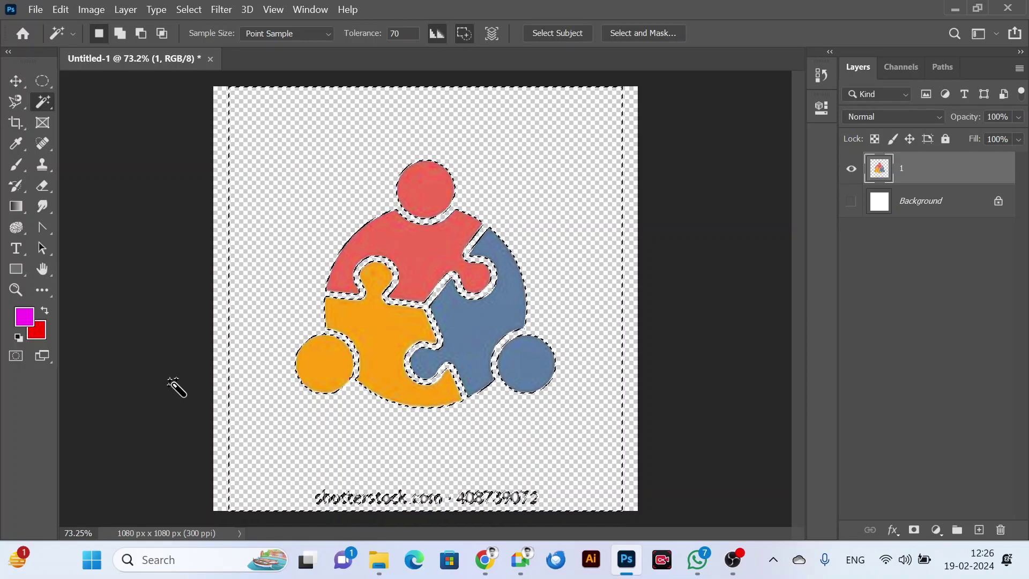
pyautogui.hotkey('ctrl', 'z')
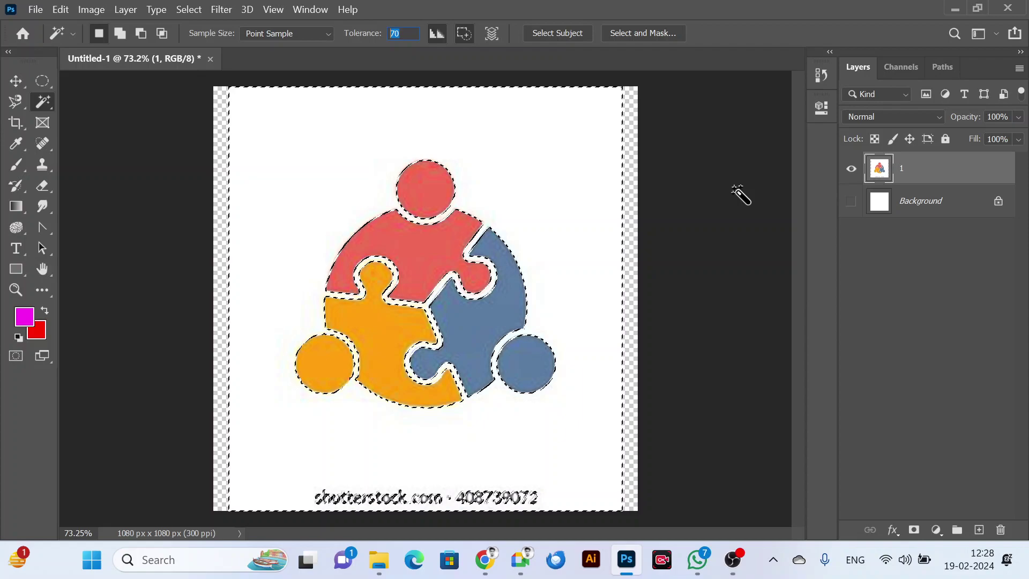
pyautogui.hotkey('ctrl', 'd')
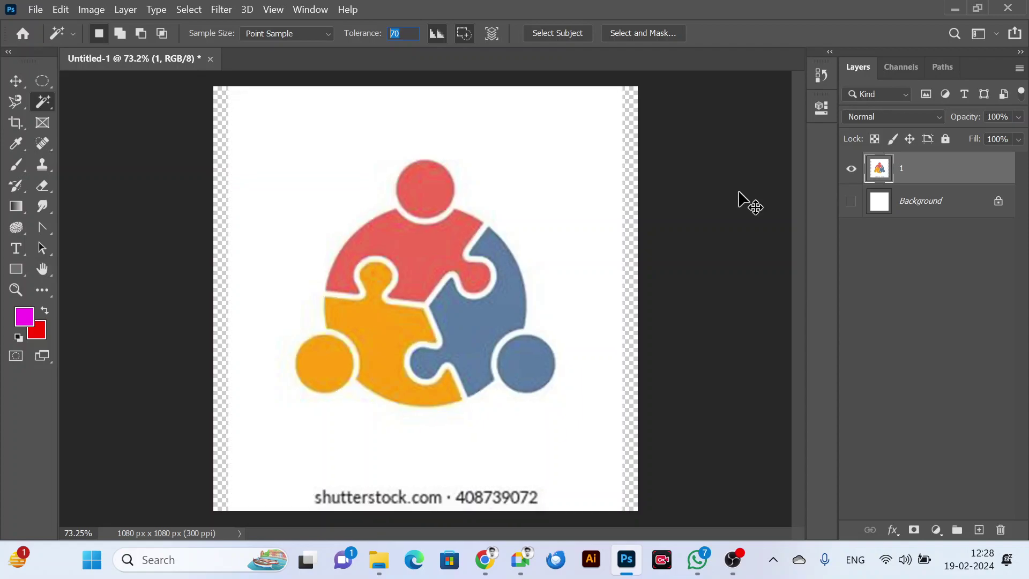
# Activate the Quick Selection tool, select the background above the logo in new selection mode, and clear the selection.
pyautogui.rightClick(43, 104)
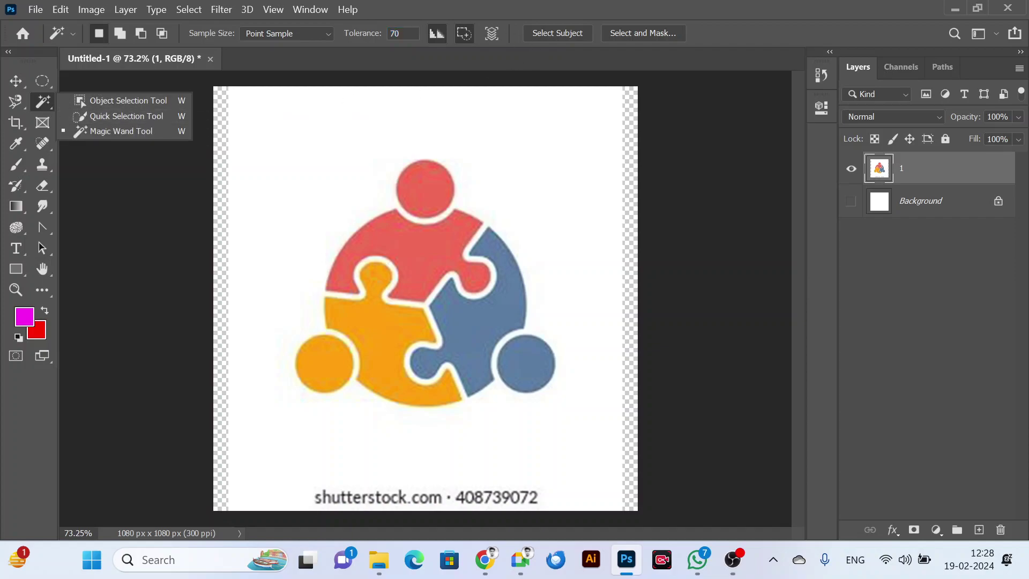
pyautogui.press('Escape')
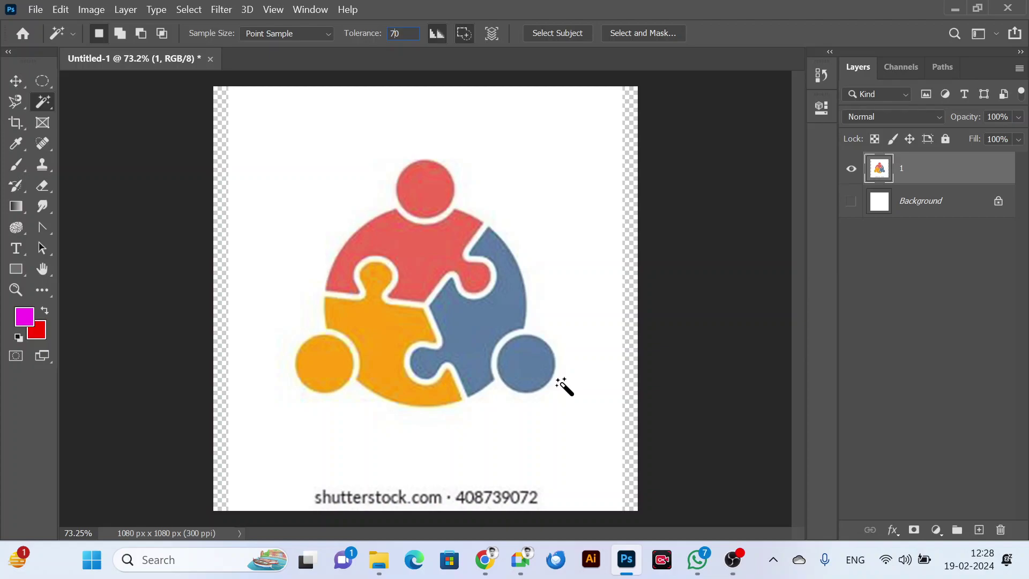
pyautogui.rightClick(40, 103)
pyautogui.click(121, 115)
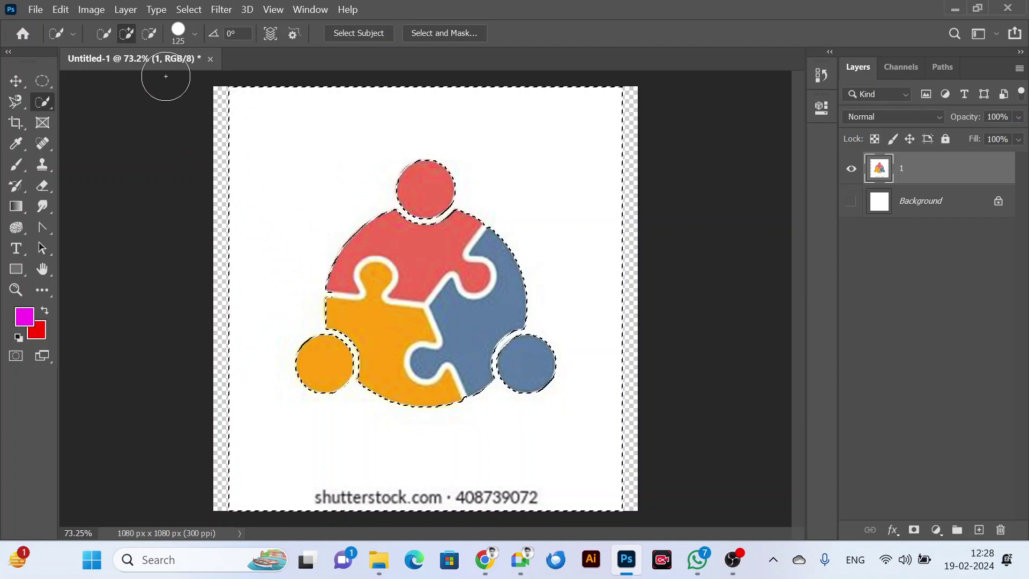
pyautogui.press('alt')
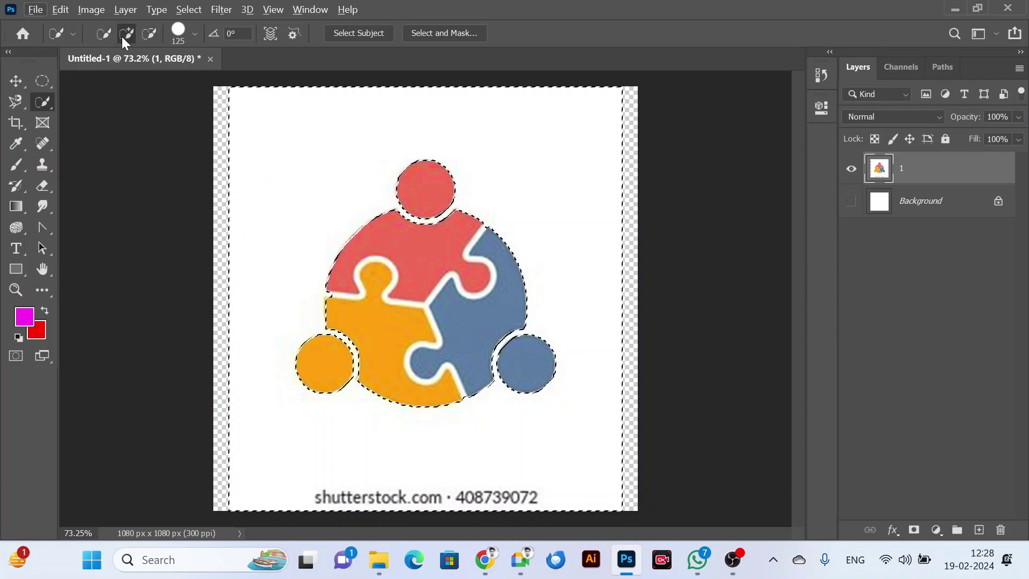
pyautogui.click(101, 35)
pyautogui.moveTo(281, 114)
pyautogui.mouseDown()
pyautogui.moveTo(303, 130)
pyautogui.moveTo(452, 131)
pyautogui.mouseUp()
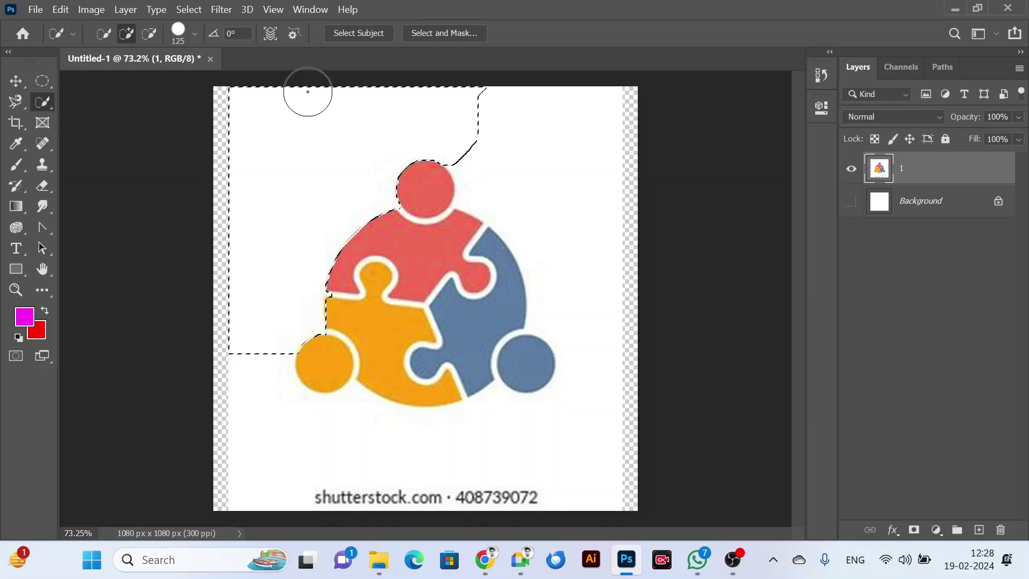
pyautogui.hotkey('ctrl', 'd')
# Quick-select a small spot beside the red circle in new selection mode, and add the upper-left white background.
pyautogui.click(98, 36)
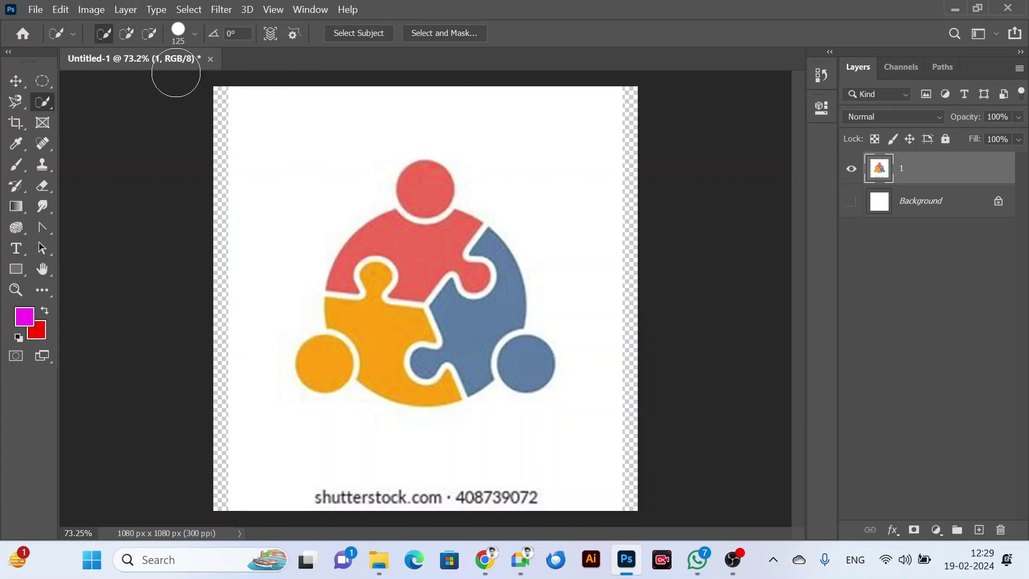
pyautogui.click(333, 172)
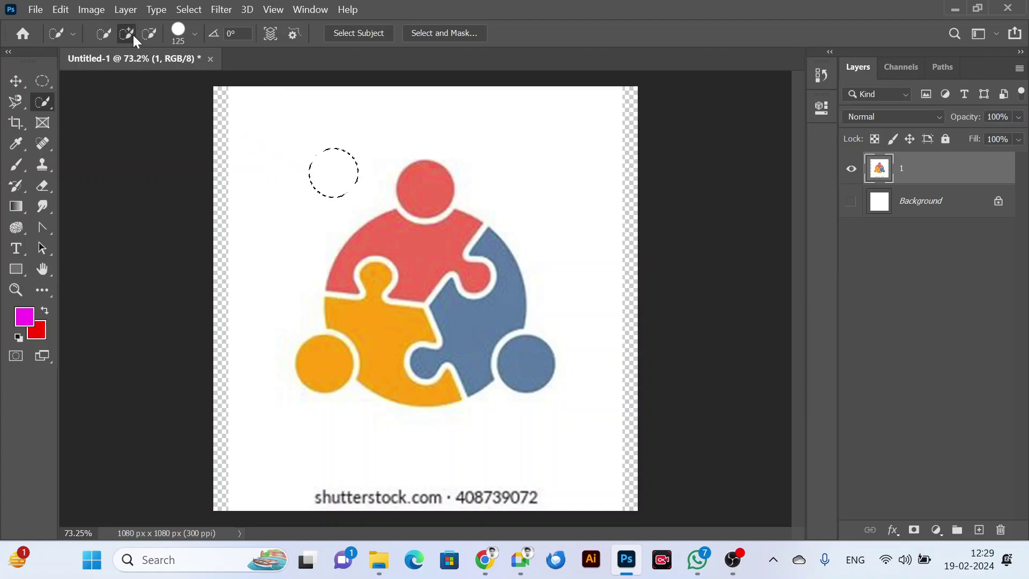
pyautogui.moveTo(324, 117); pyautogui.dragTo(323, 149)
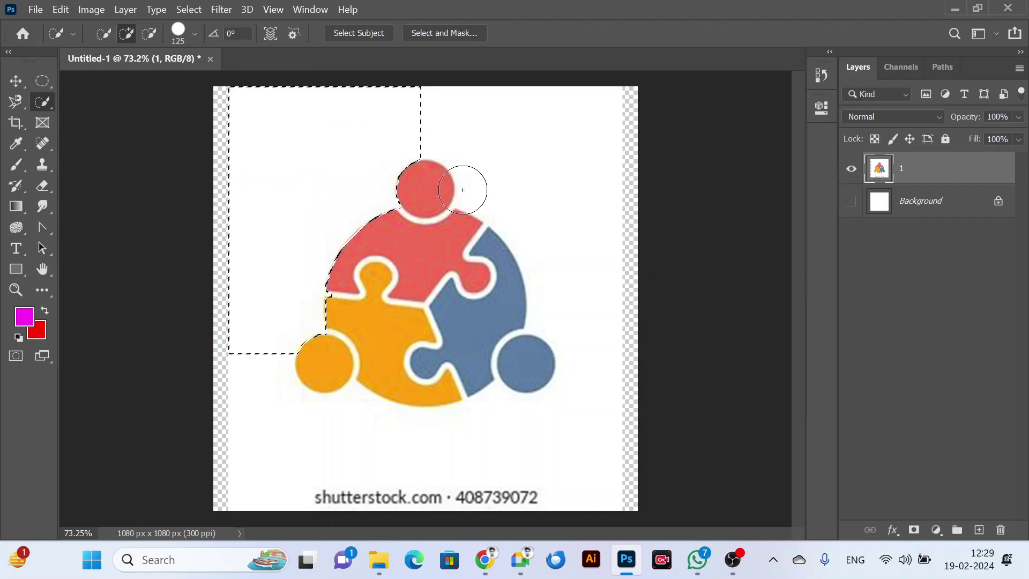
# Start a Magnetic Lasso outline on the white background above the logo, and clear the selection.
pyautogui.click(18, 97)
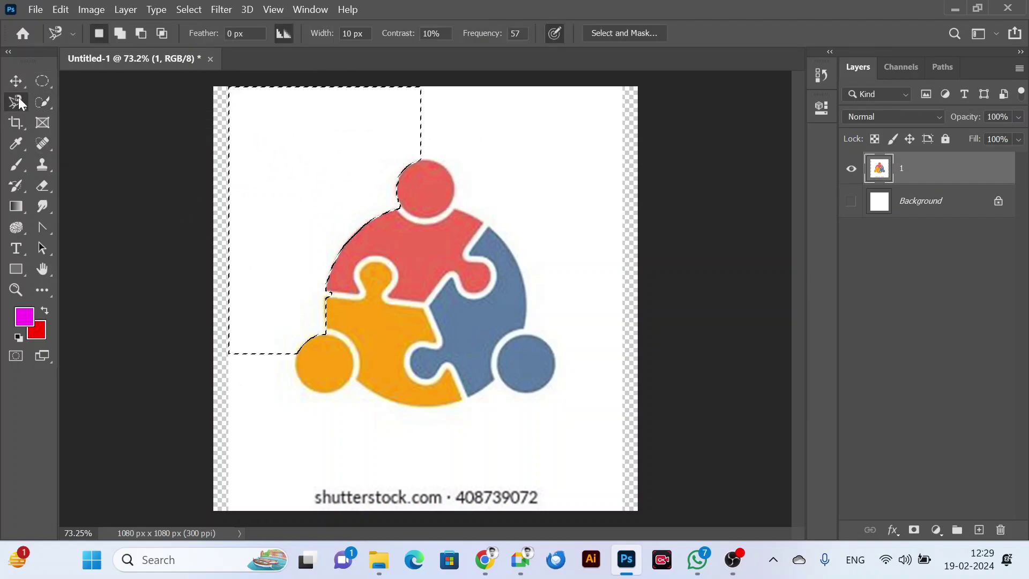
pyautogui.click(494, 128)
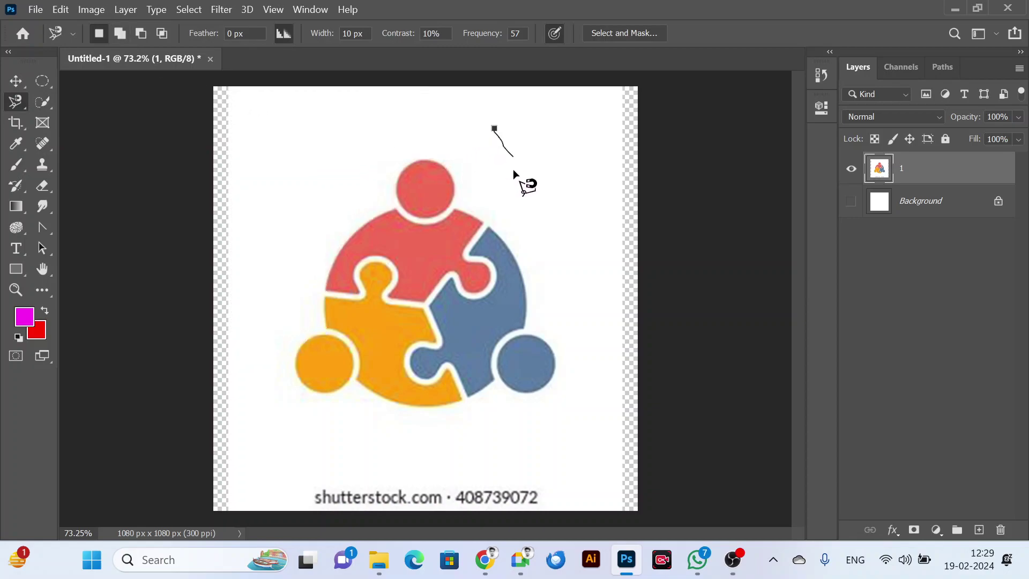
pyautogui.click(494, 129)
pyautogui.click(397, 107)
pyautogui.click(394, 106)
pyautogui.click(161, 33)
pyautogui.hotkey('ctrl', 'd')
pyautogui.hotkey('alt', 'Tab')
pyautogui.hotkey('alt', 'Tab')
pyautogui.click(47, 102)
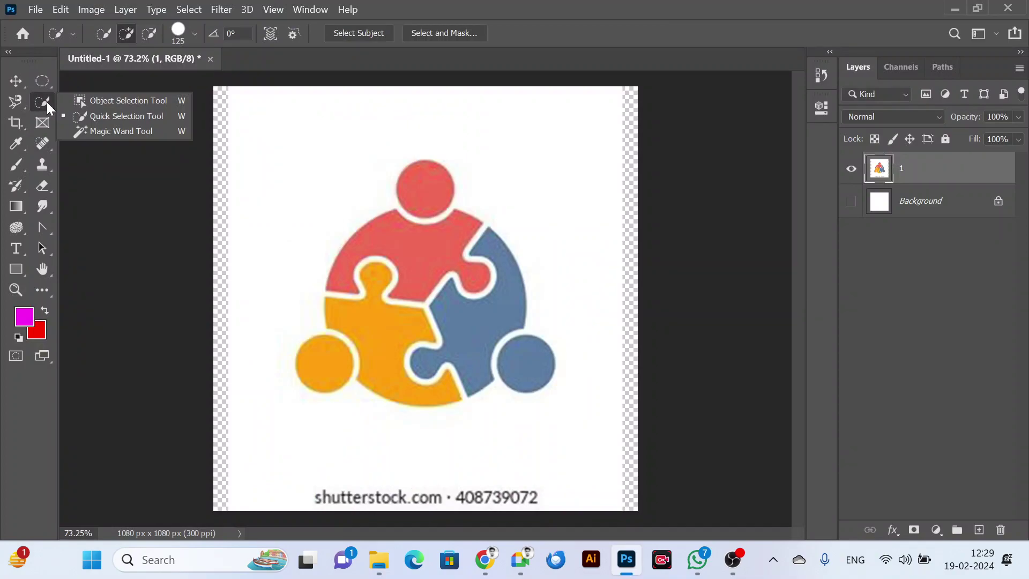
# Select the shutterstock.com watermark text below the logo with a freehand Lasso outline.
pyautogui.click(15, 100)
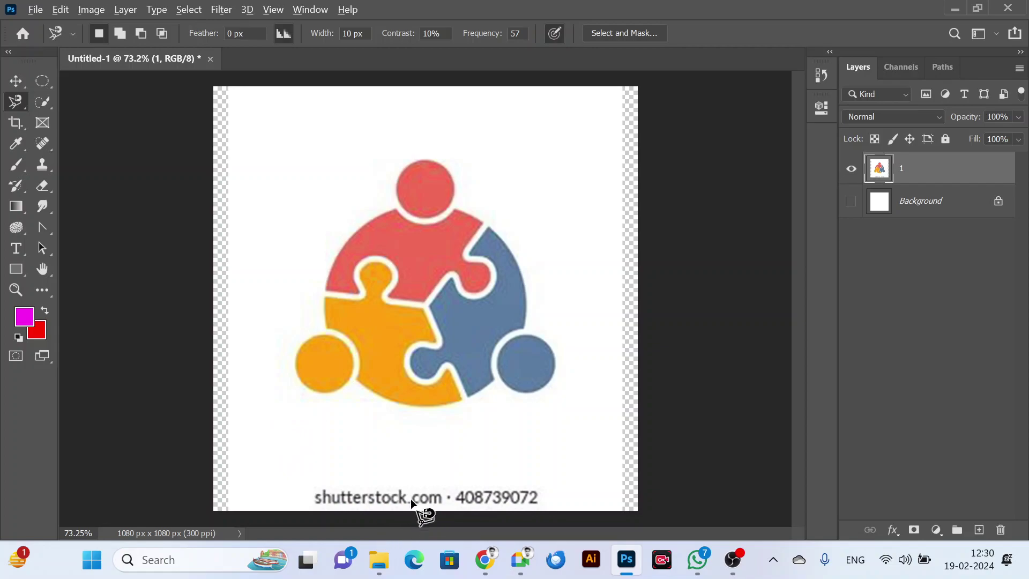
pyautogui.scroll(3, 412, 511)
pyautogui.scroll(-2, 403, 464)
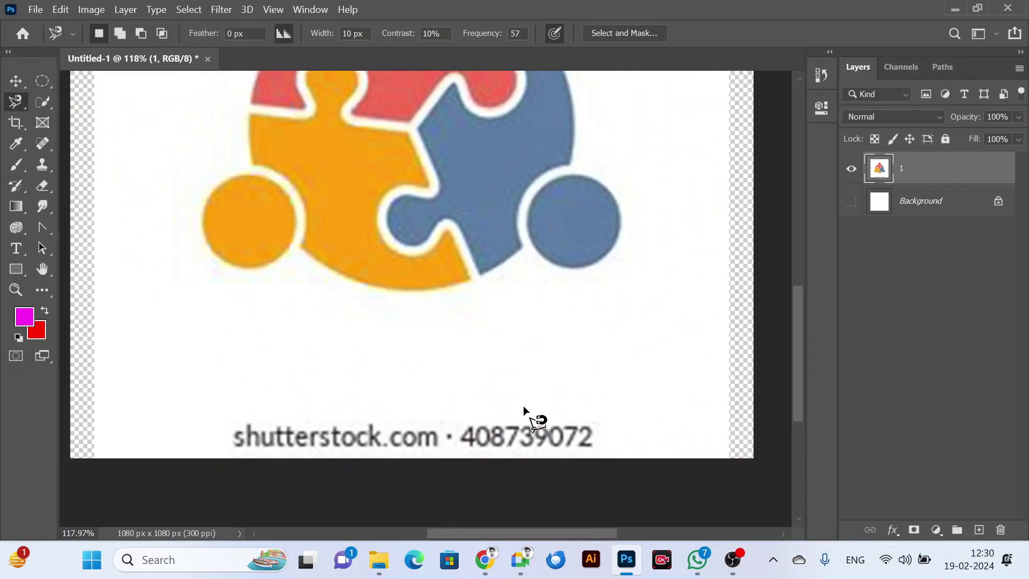
pyautogui.rightClick(17, 101)
pyautogui.click(91, 99)
pyautogui.moveTo(590, 417)
pyautogui.mouseDown()
pyautogui.moveTo(544, 404)
pyautogui.moveTo(249, 397)
pyautogui.mouseUp()
pyautogui.moveTo(265, 496)
pyautogui.mouseDown()
pyautogui.moveTo(512, 503)
pyautogui.moveTo(608, 473)
pyautogui.moveTo(621, 449)
pyautogui.moveTo(588, 417)
pyautogui.mouseUp()
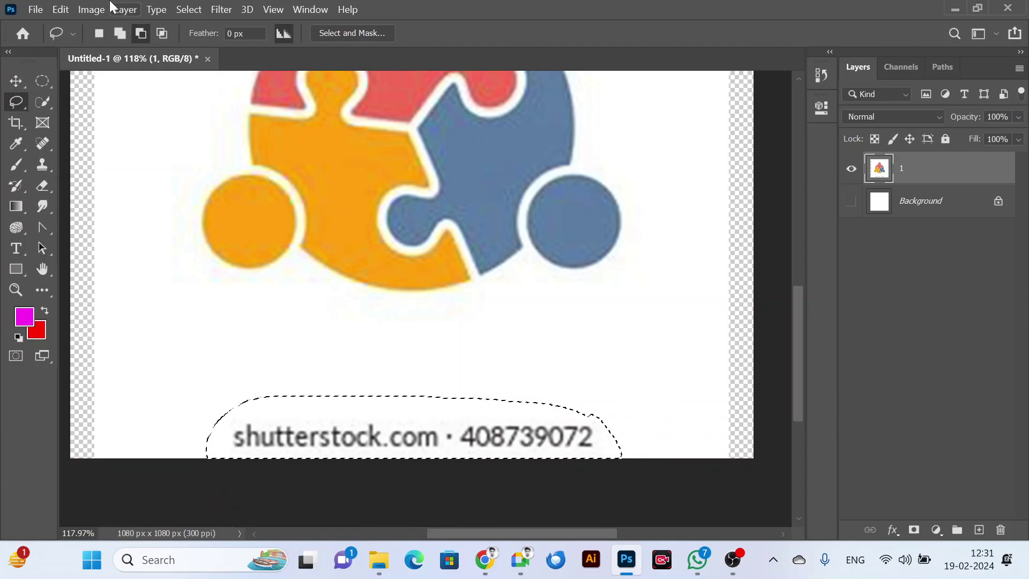
# Fill the selected watermark area with Content-Aware contents, color adaptation on, Normal mode and 100% opacity.
pyautogui.click(60, 10)
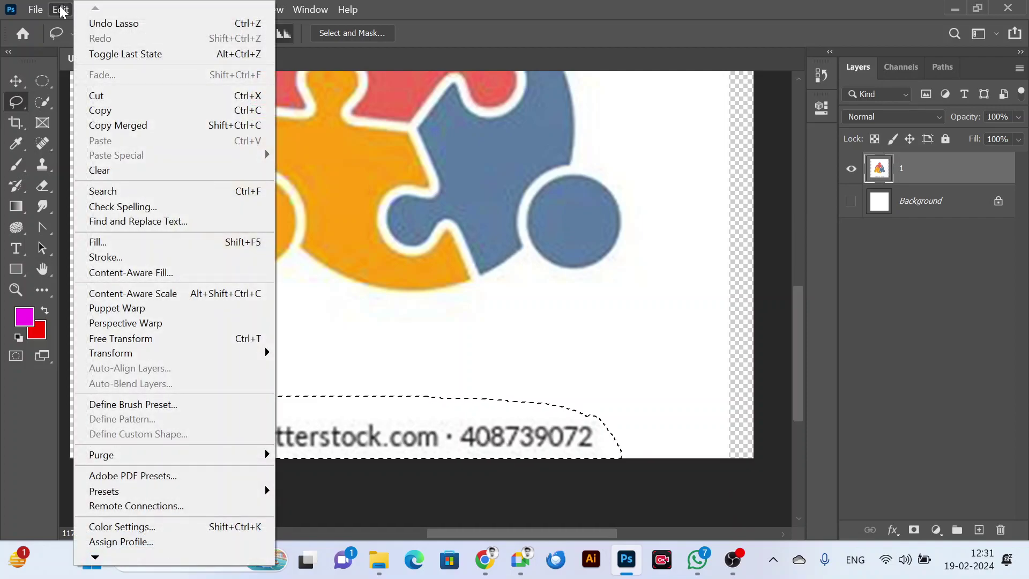
pyautogui.click(97, 242)
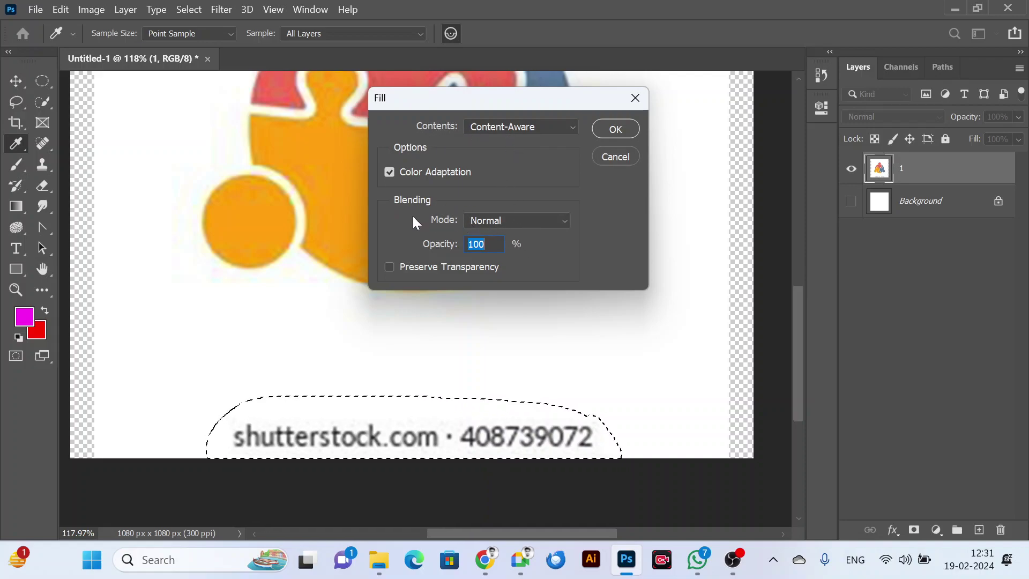
pyautogui.click(612, 130)
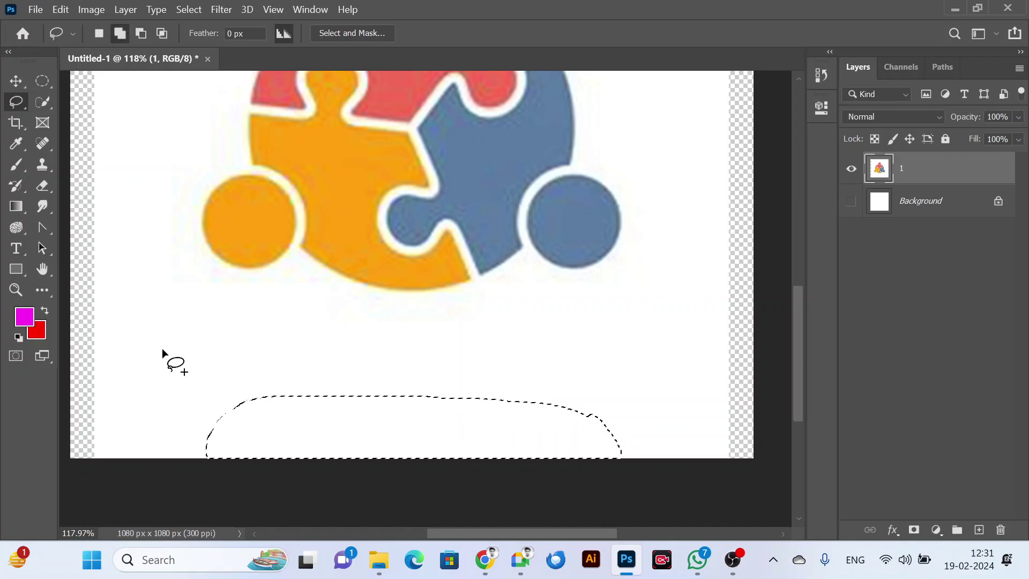
# Reopen the Fill settings for the selected watermark area and close them without applying another fill.
pyautogui.hotkey('shift', 'F5')
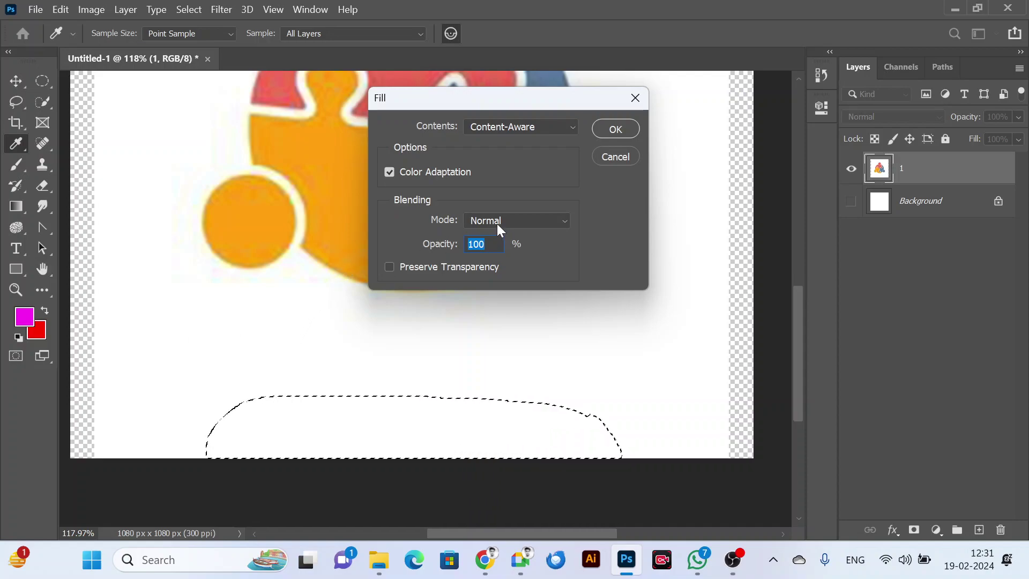
pyautogui.click(637, 98)
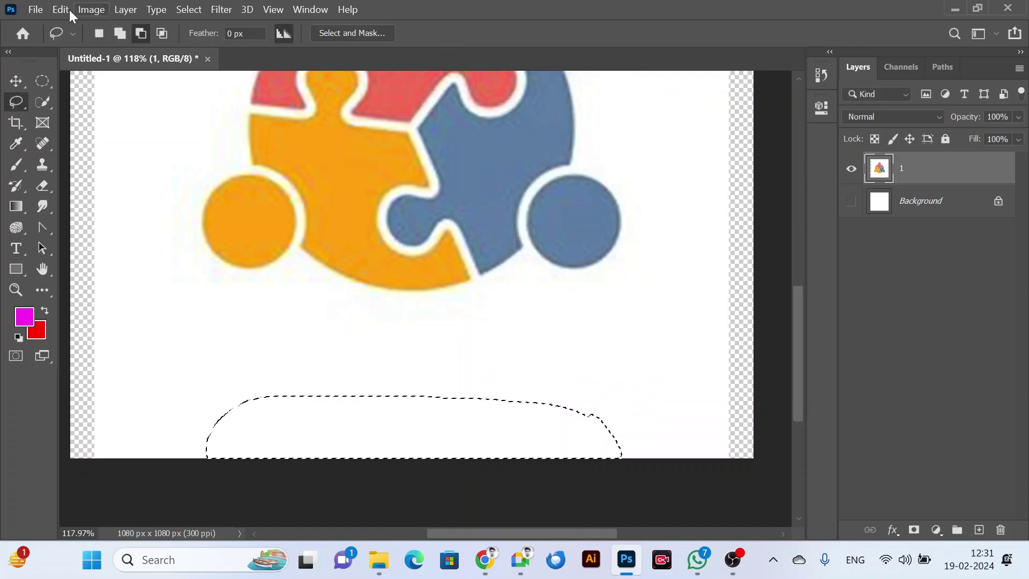
pyautogui.click(61, 9)
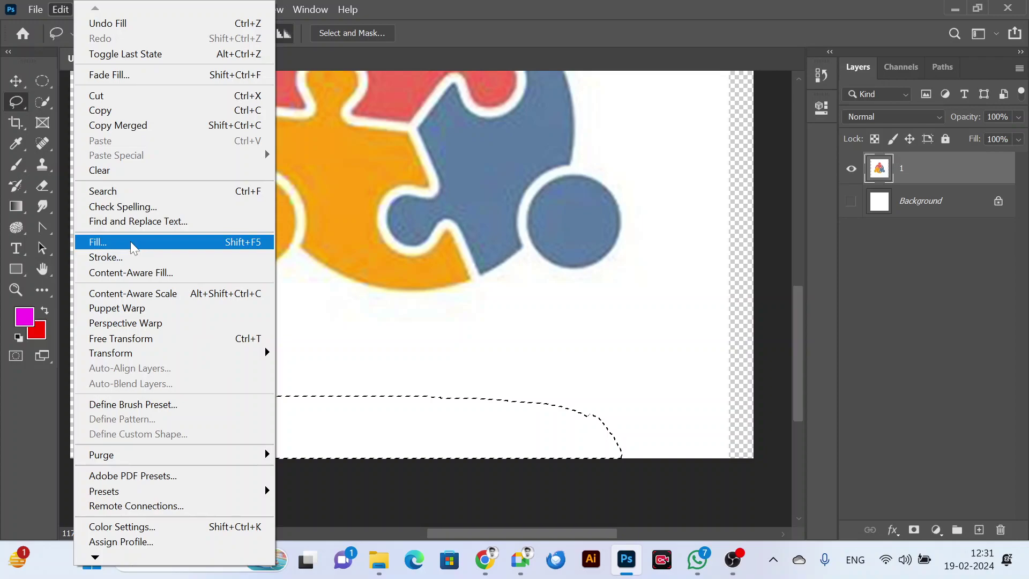
pyautogui.click(188, 248)
pyautogui.click(639, 98)
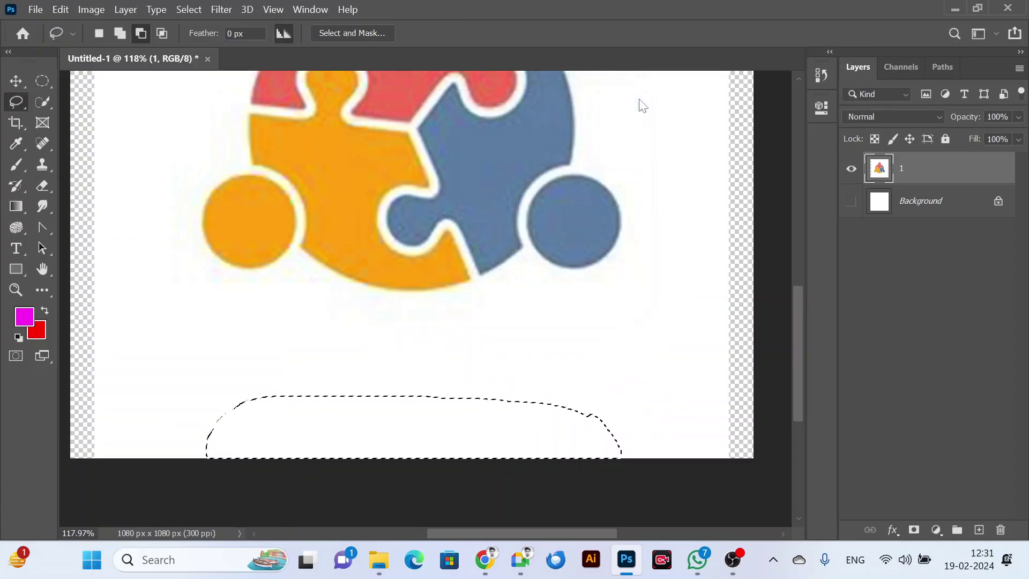
# Place the Webinar 6th January 2023 (1) image from the Downloads folder into the Photoshop document as a new layer at 32% scale.
pyautogui.hotkey('alt', 'Tab')
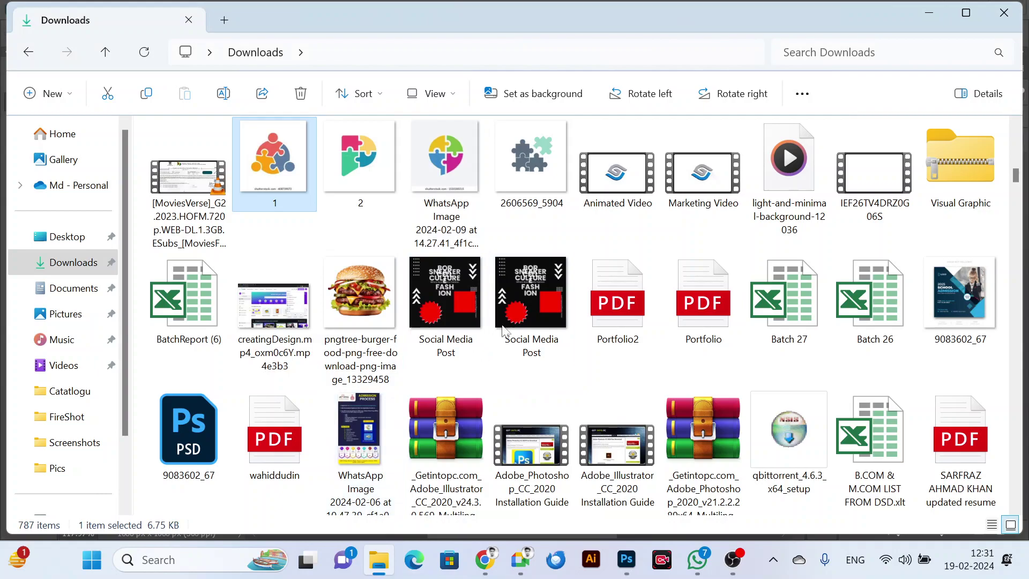
pyautogui.scroll(-2, 541, 332)
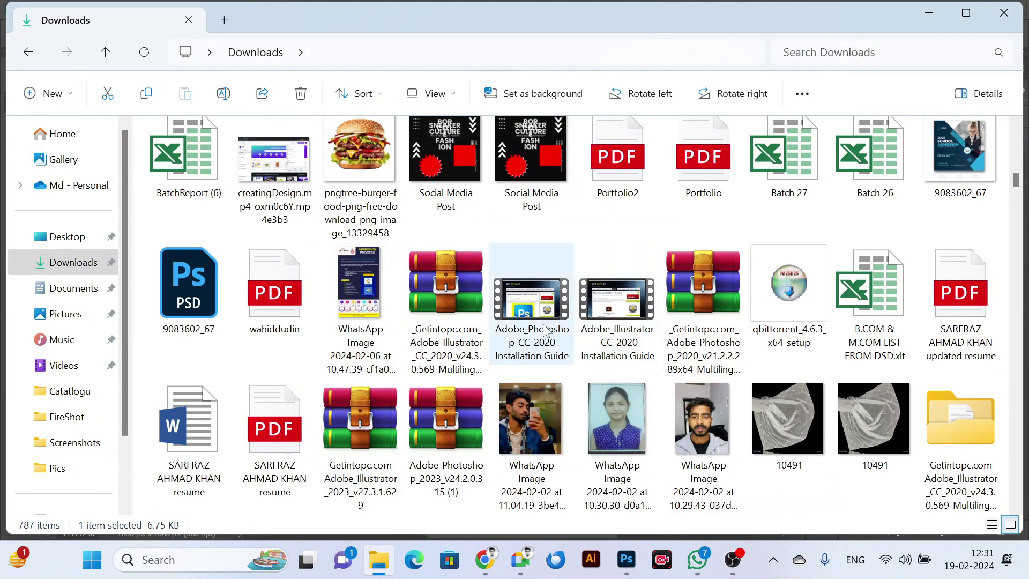
pyautogui.scroll(-5, 547, 330)
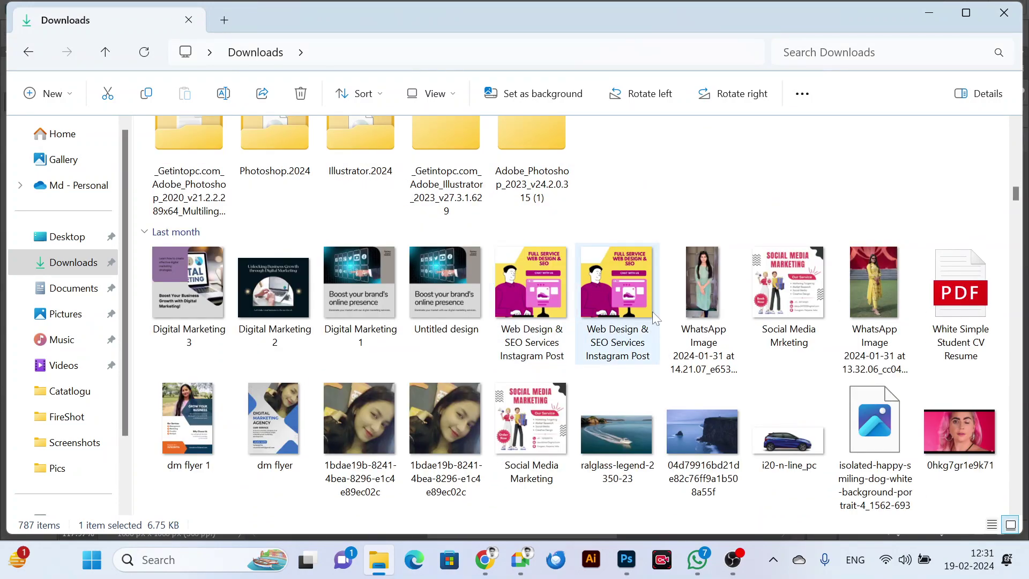
pyautogui.scroll(-5, 644, 294)
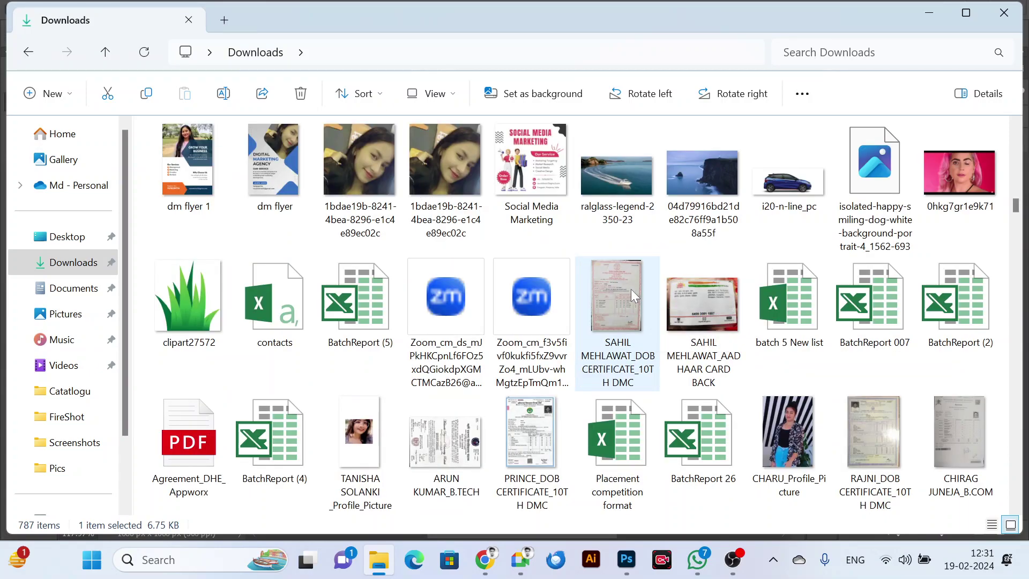
pyautogui.scroll(-20, 631, 290)
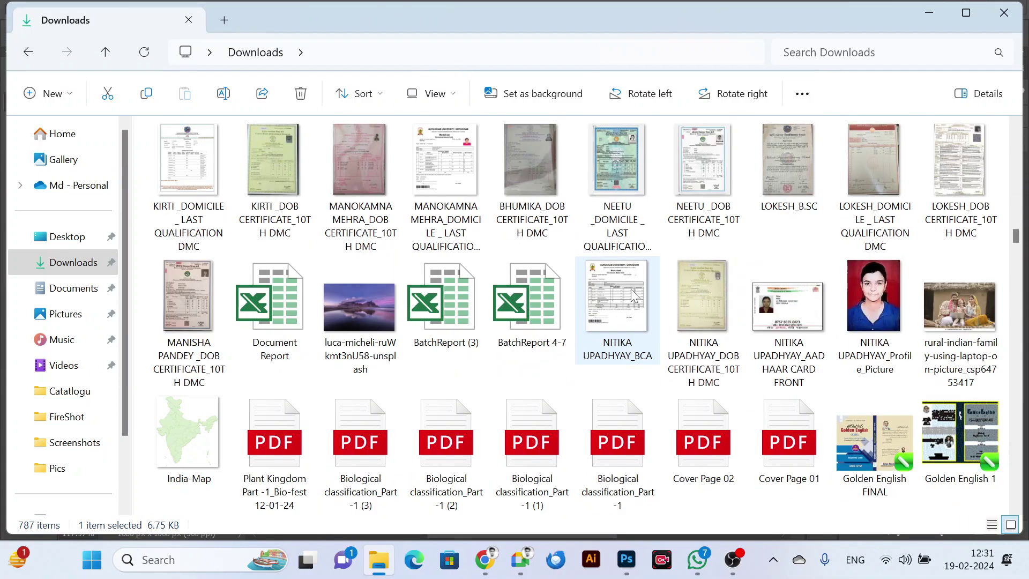
pyautogui.scroll(-3, 631, 290)
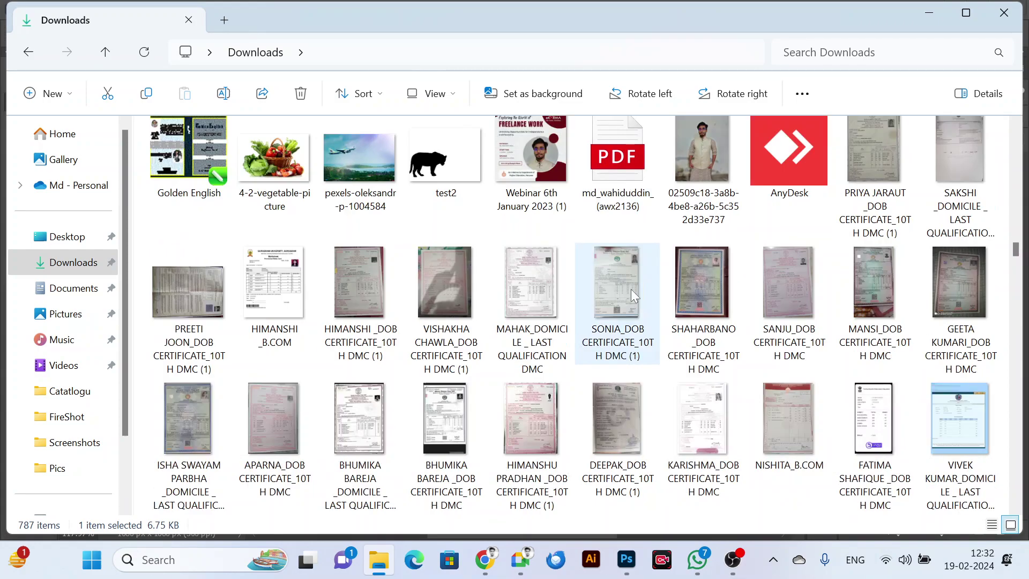
pyautogui.click(528, 160)
pyautogui.rightClick(529, 160)
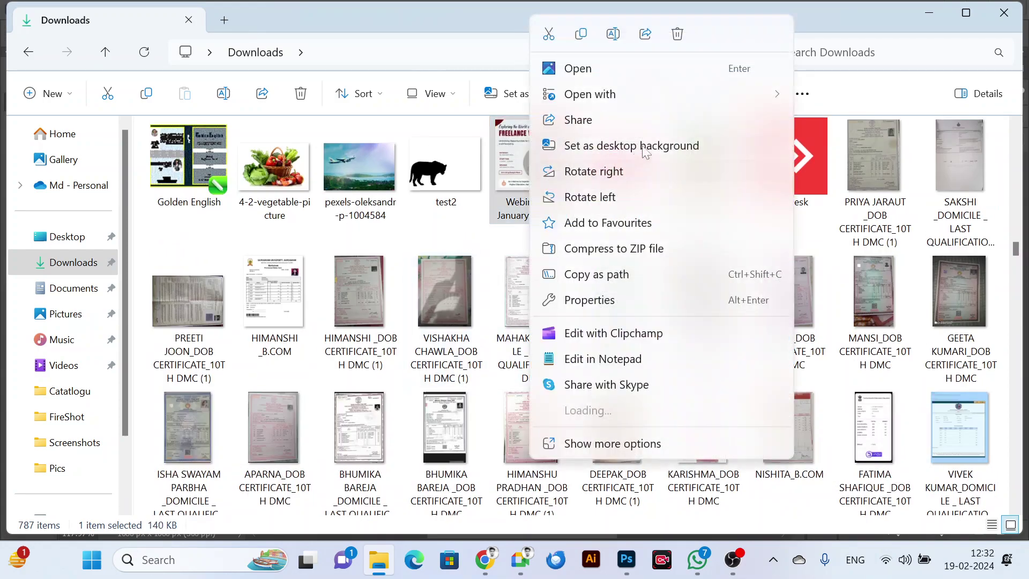
pyautogui.click(509, 156)
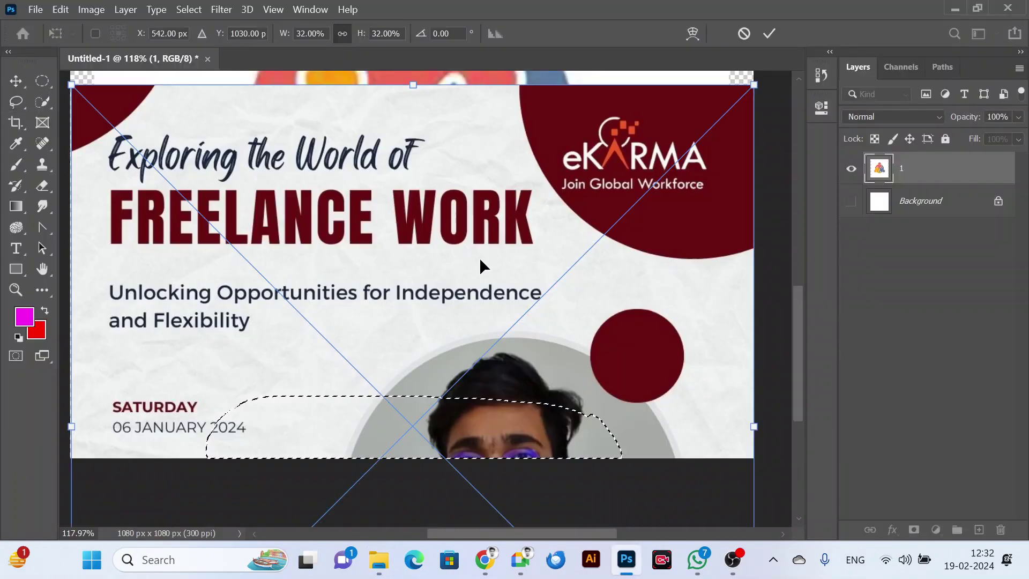
pyautogui.hotkey('ctrl', 'v')
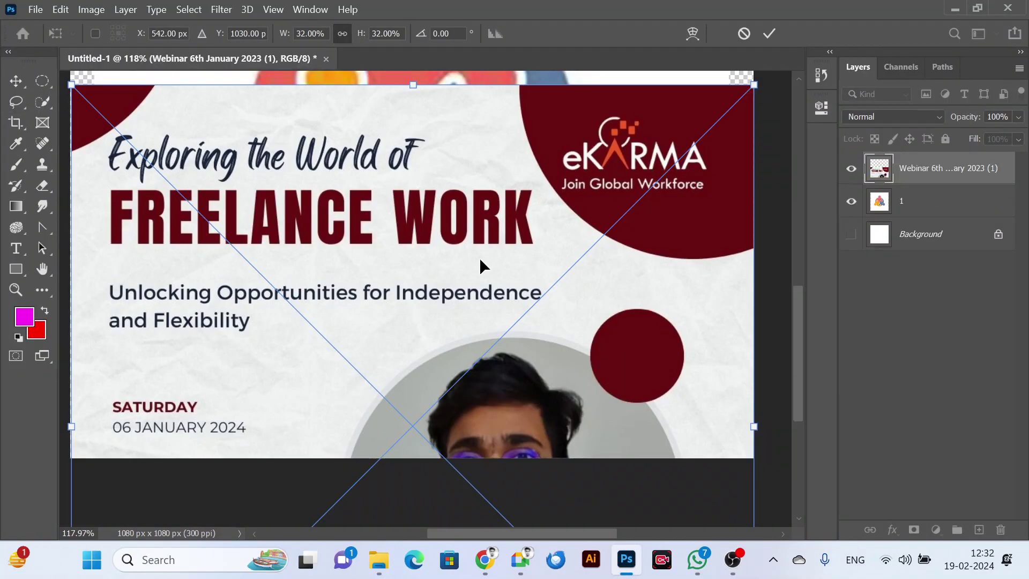
pyautogui.scroll(-4, 520, 279)
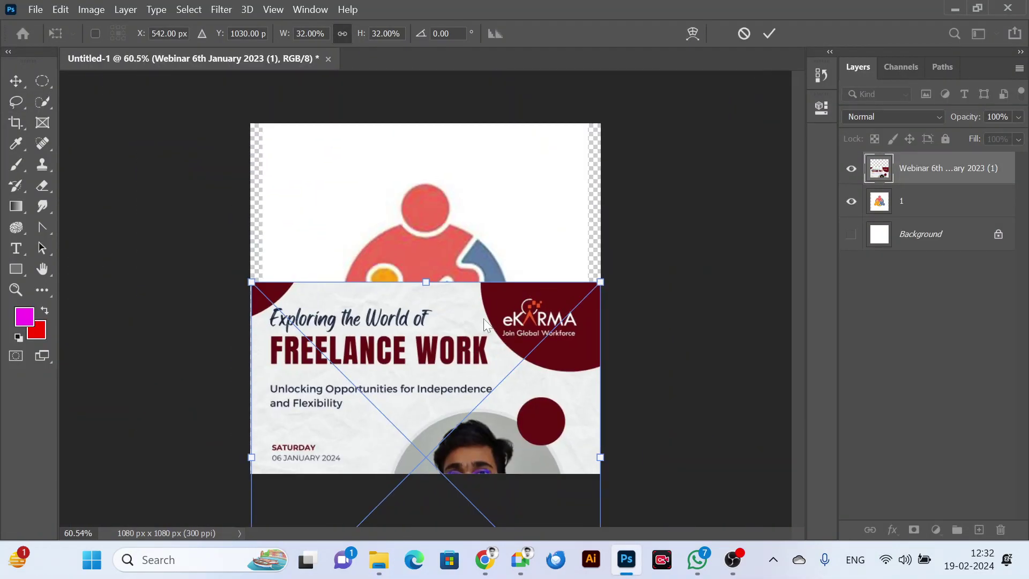
pyautogui.press('Return')
pyautogui.press('l')
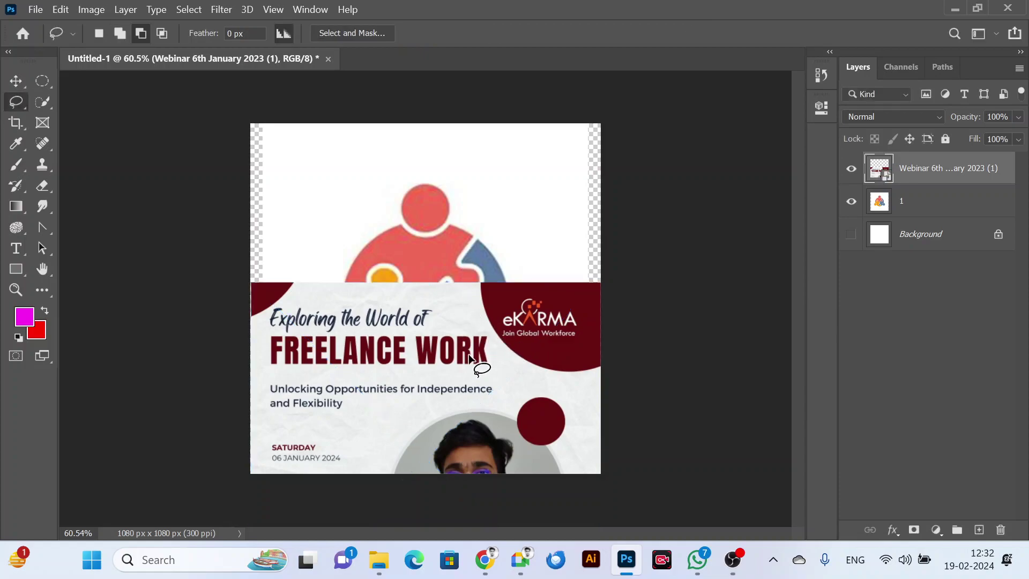
# Move the placed webinar poster up until it covers the whole canvas.
pyautogui.press('v')
pyautogui.moveTo(448, 365); pyautogui.dragTo(449, 214)
pyautogui.scroll(2, 309, 236)
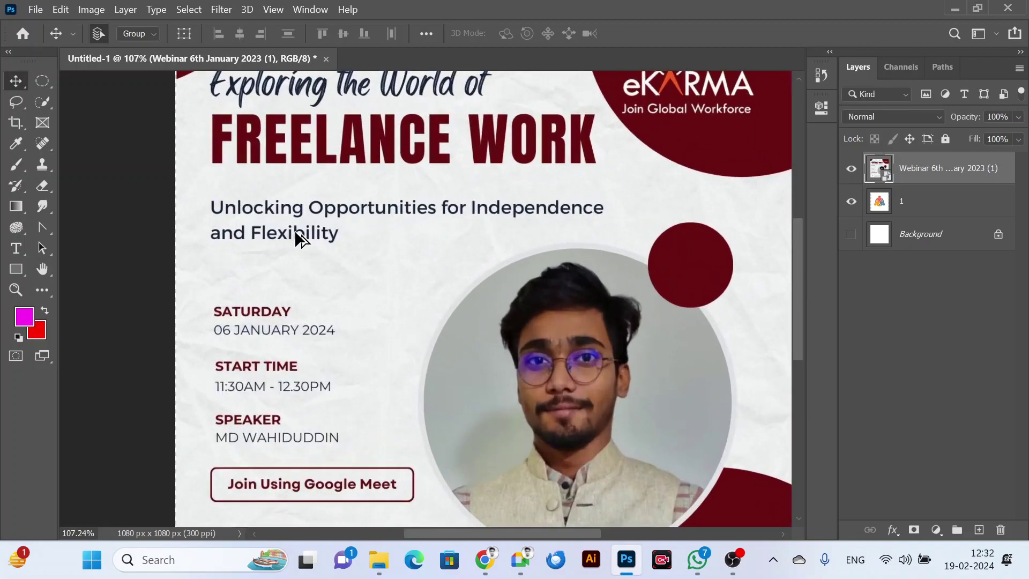
pyautogui.scroll(8, 264, 322)
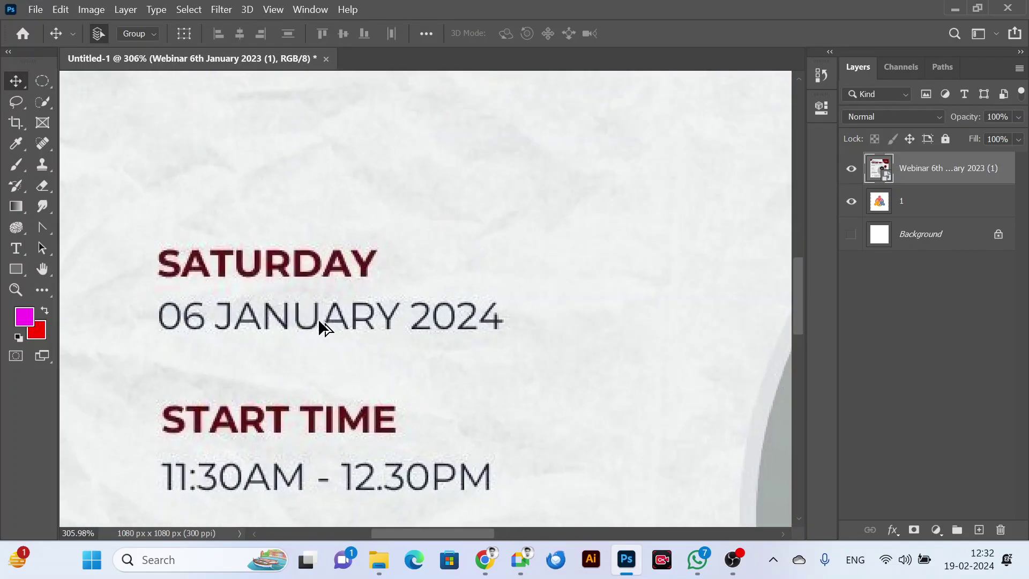
pyautogui.scroll(-2, 312, 321)
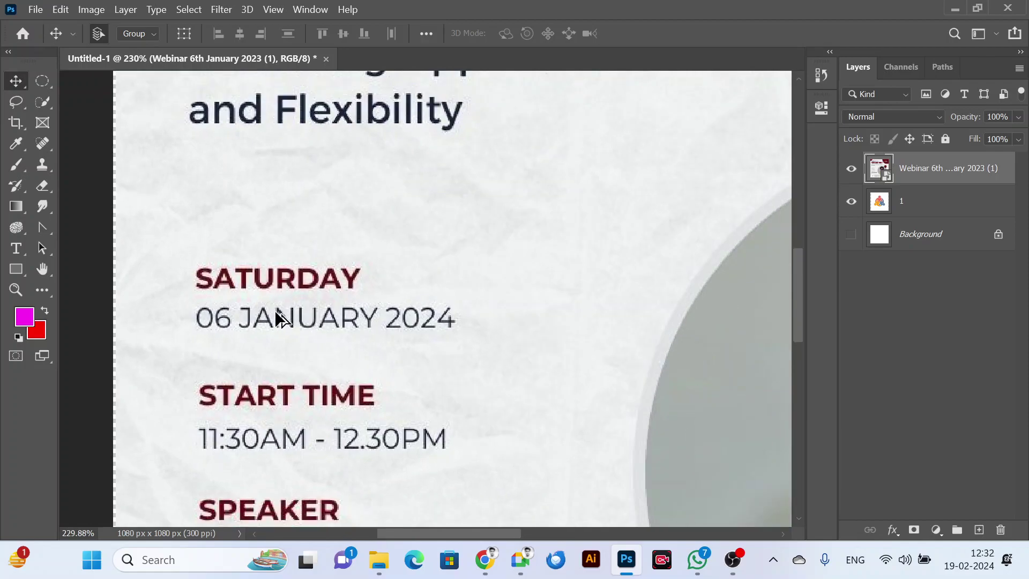
pyautogui.scroll(-1, 274, 310)
pyautogui.scroll(-1, 319, 362)
pyautogui.scroll(-4, 321, 369)
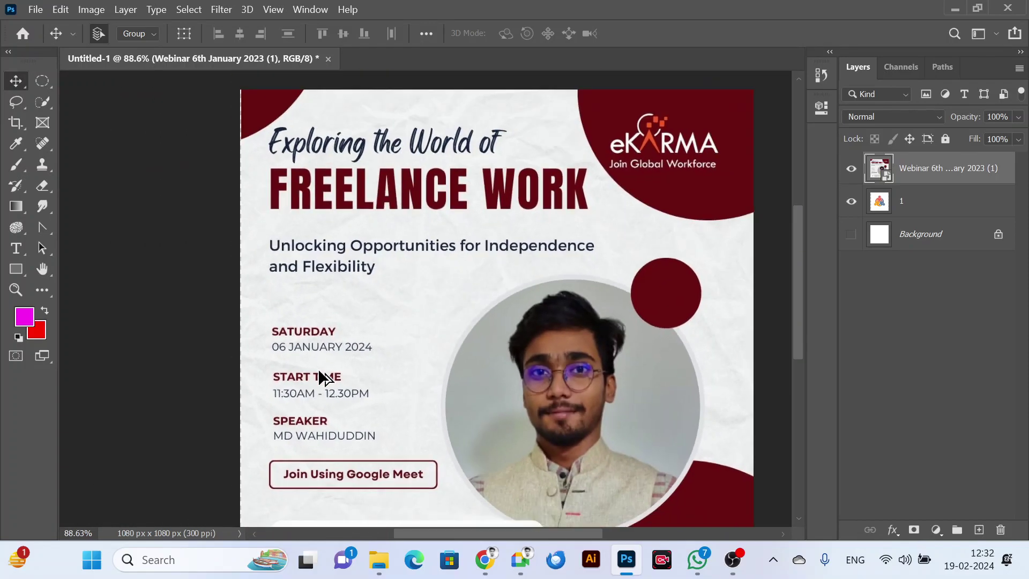
pyautogui.scroll(2, 385, 193)
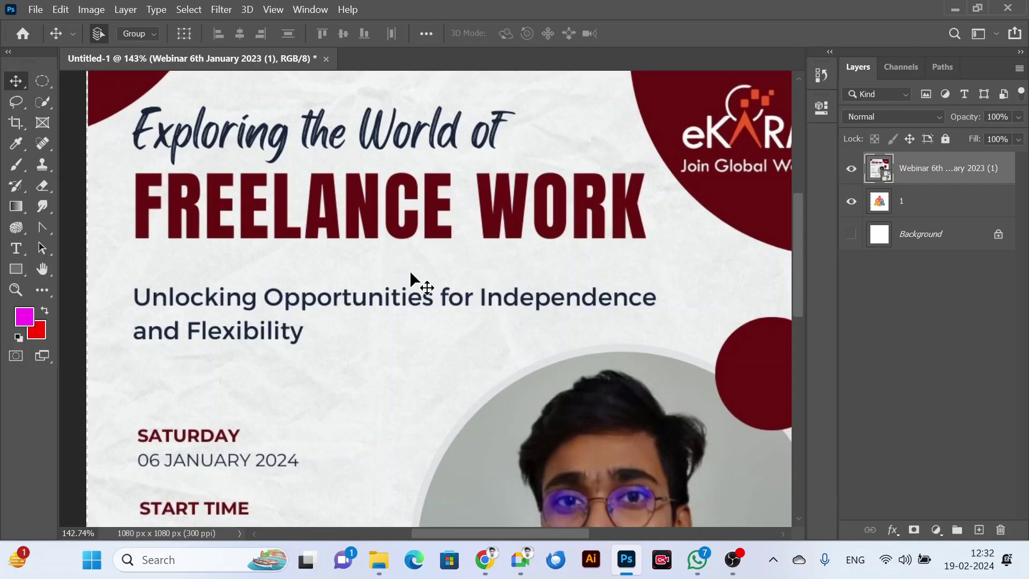
pyautogui.scroll(-2, 311, 331)
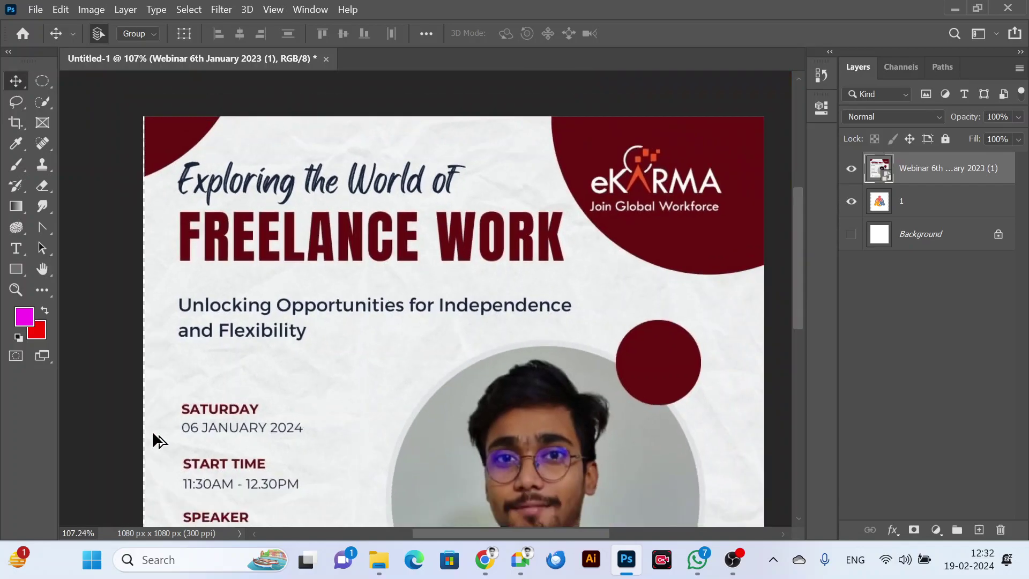
# Select the SATURDAY 06 JANUARY 2024 text on the poster with a Rectangular Marquee.
pyautogui.scroll(3, 156, 434)
pyautogui.scroll(3, 230, 398)
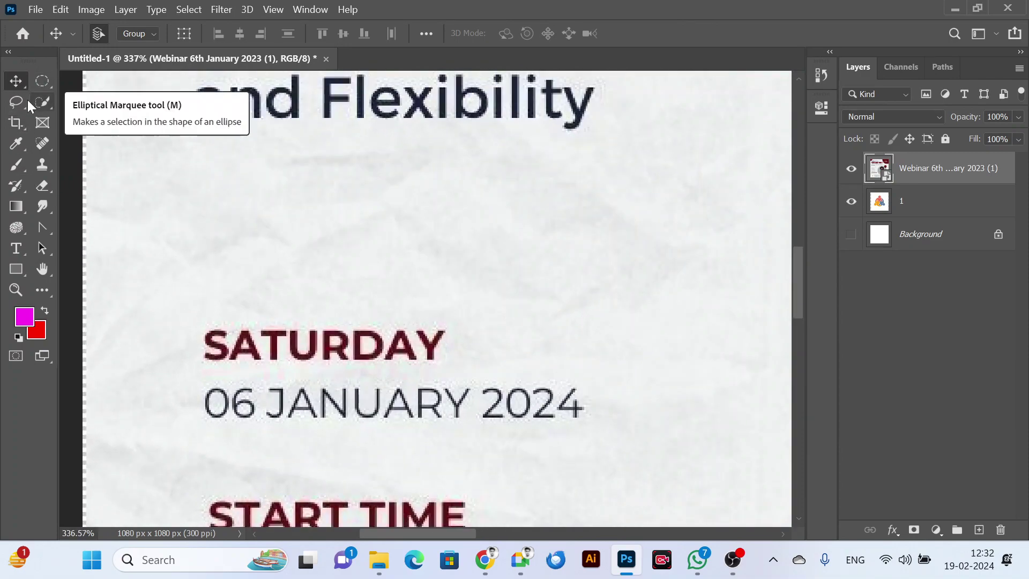
pyautogui.click(43, 82)
pyautogui.moveTo(43, 82); pyautogui.dragTo(130, 79)
pyautogui.moveTo(181, 312); pyautogui.dragTo(594, 432)
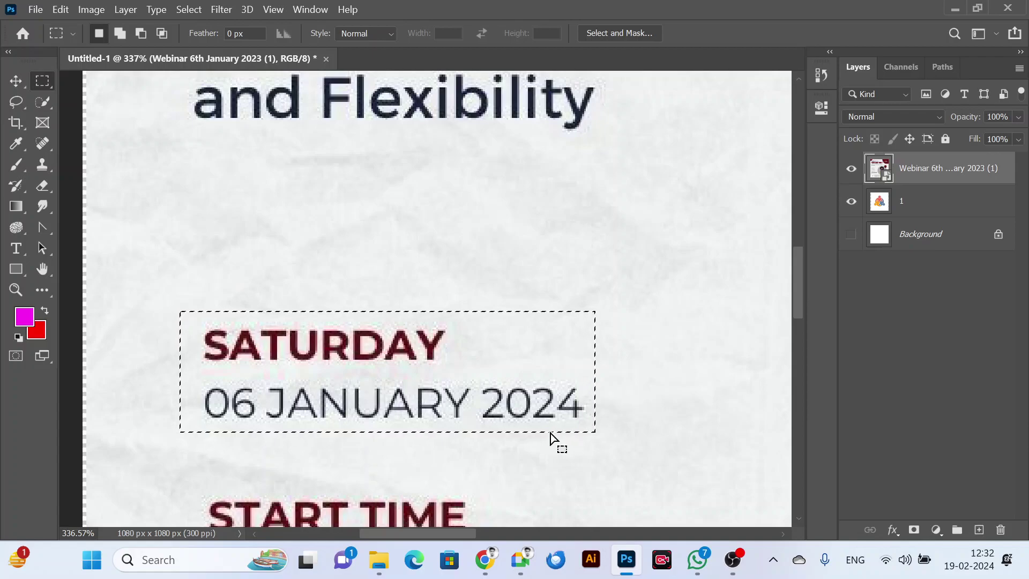
# Rasterize the webinar poster layer.
pyautogui.press('shift')
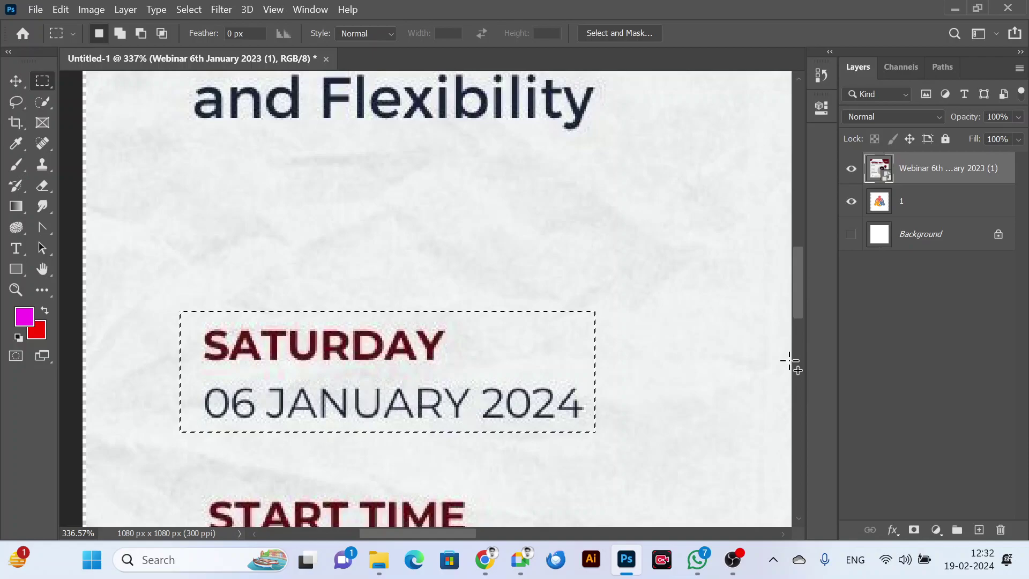
pyautogui.press('shift')
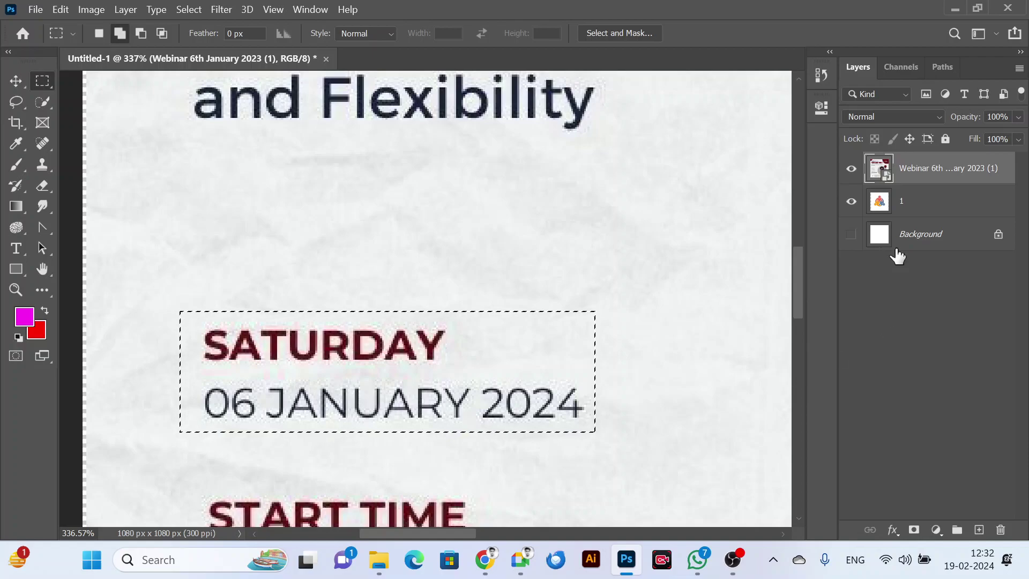
pyautogui.rightClick(943, 178)
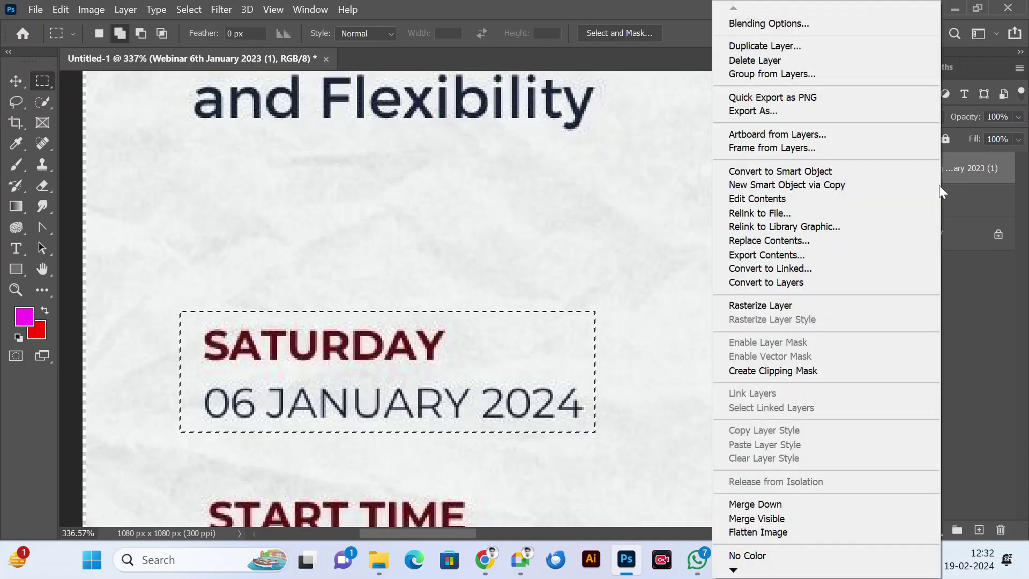
pyautogui.click(799, 304)
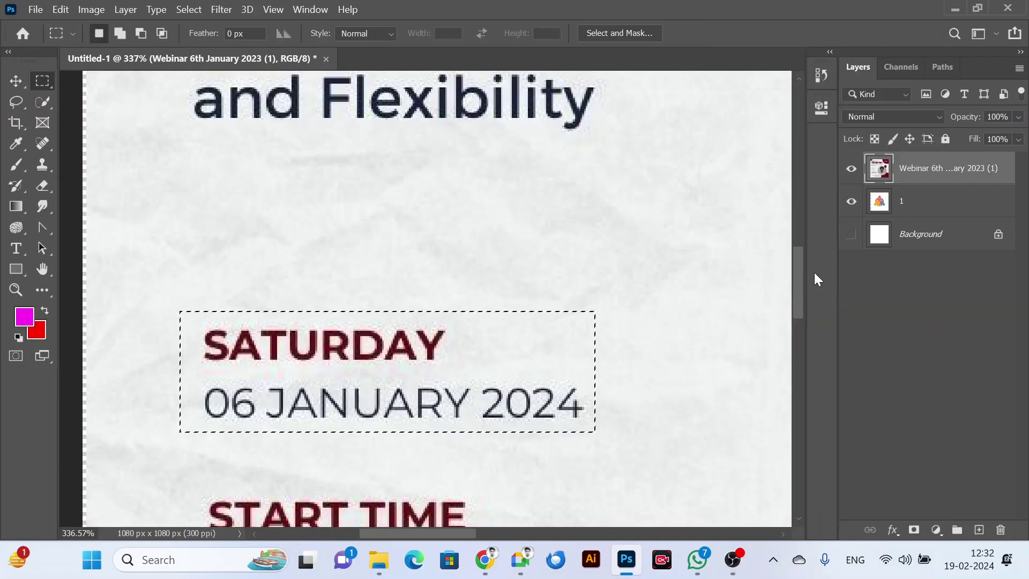
# Fill the selected date text with Content-Aware contents, color adaptation on, Normal mode and 100% opacity, and clear the selection.
pyautogui.hotkey('shift', 'BackSpace')
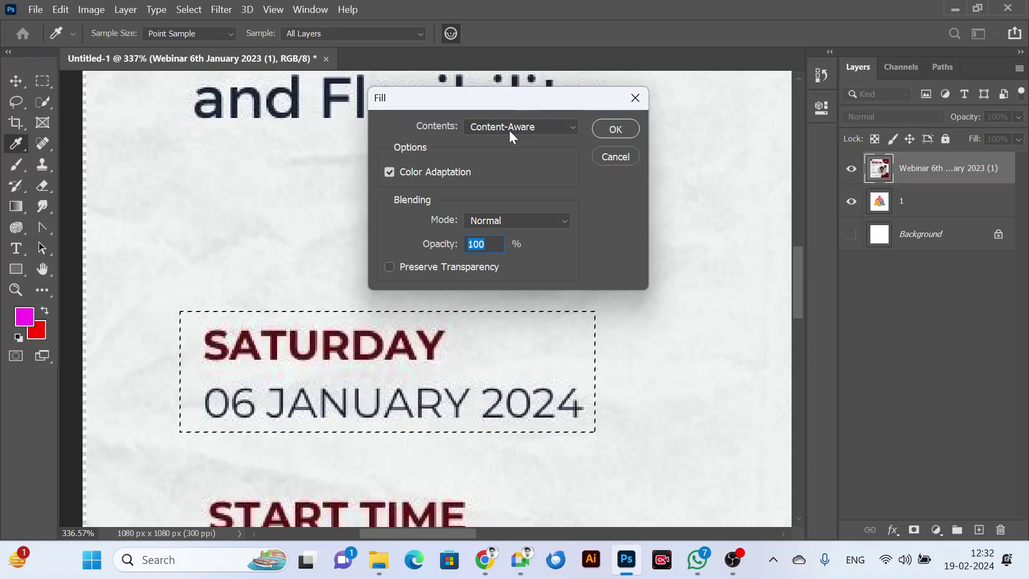
pyautogui.click(614, 129)
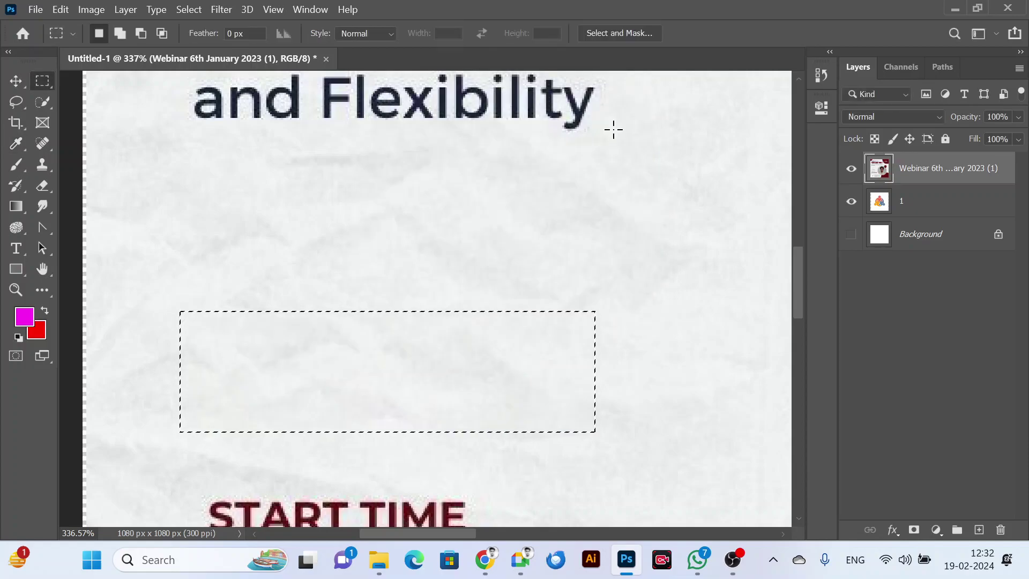
pyautogui.scroll(3, 380, 367)
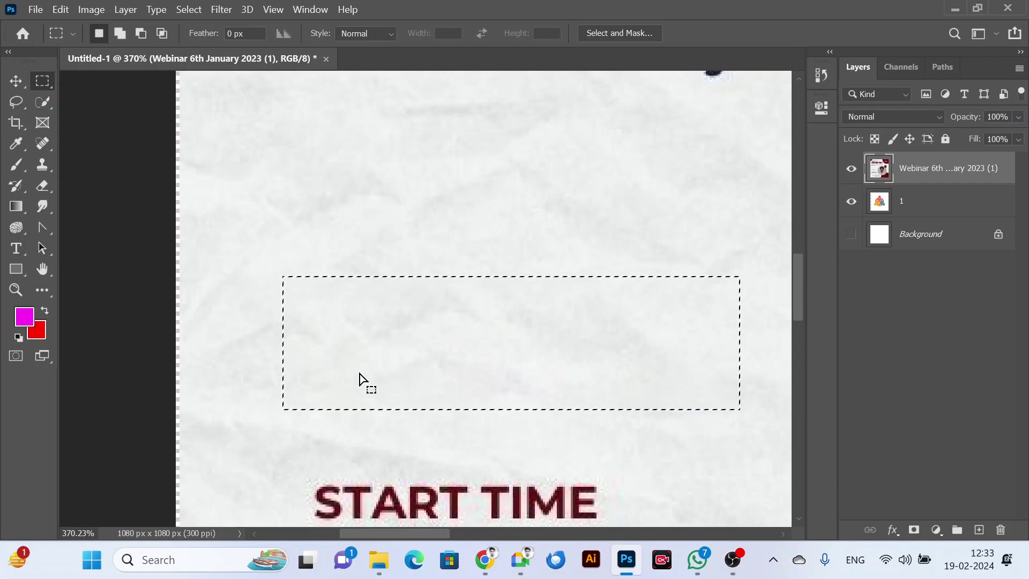
pyautogui.click(464, 376)
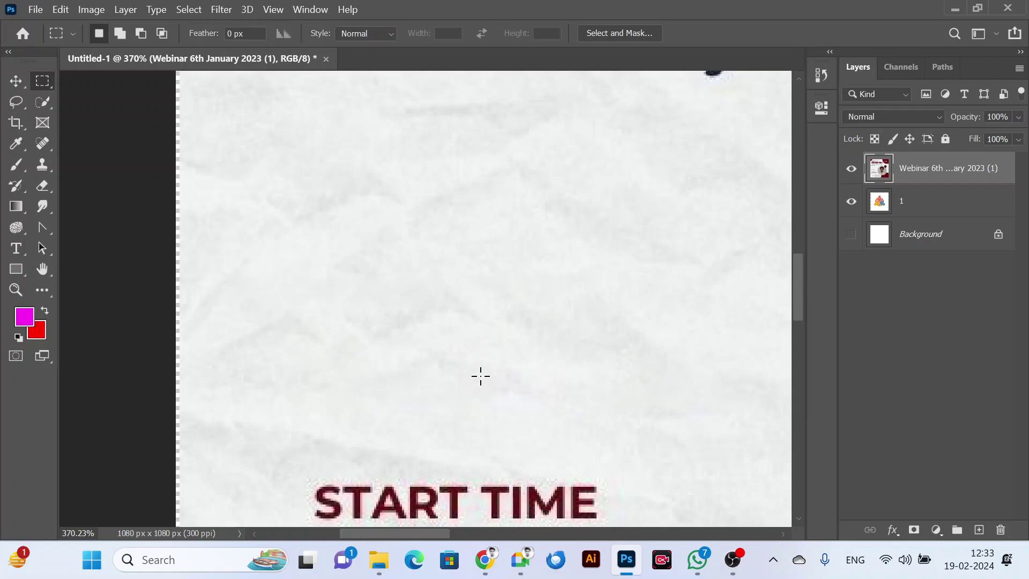
pyautogui.scroll(-6, 482, 349)
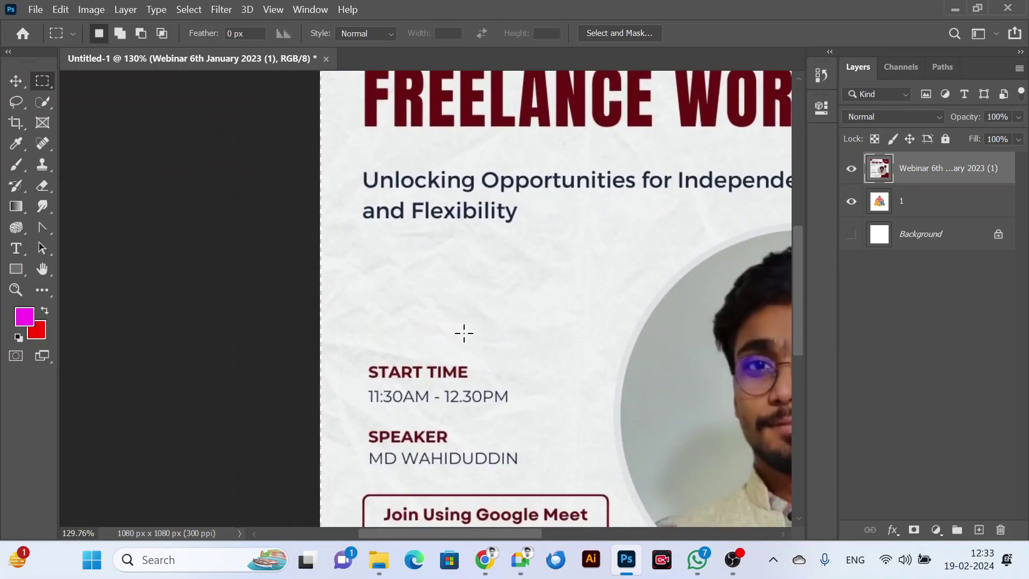
pyautogui.scroll(-3, 508, 291)
pyautogui.scroll(3, 561, 102)
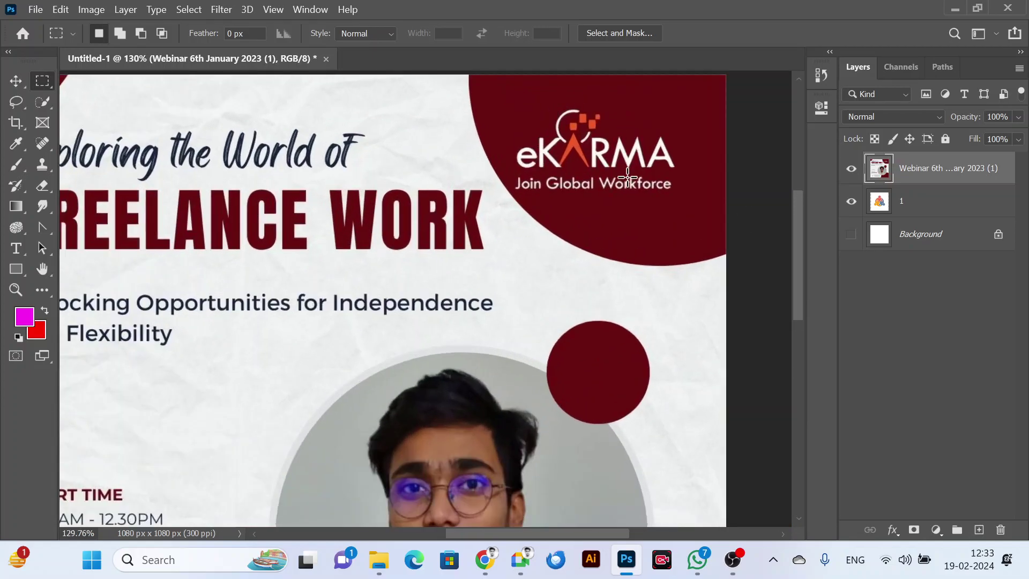
pyautogui.scroll(2, 578, 116)
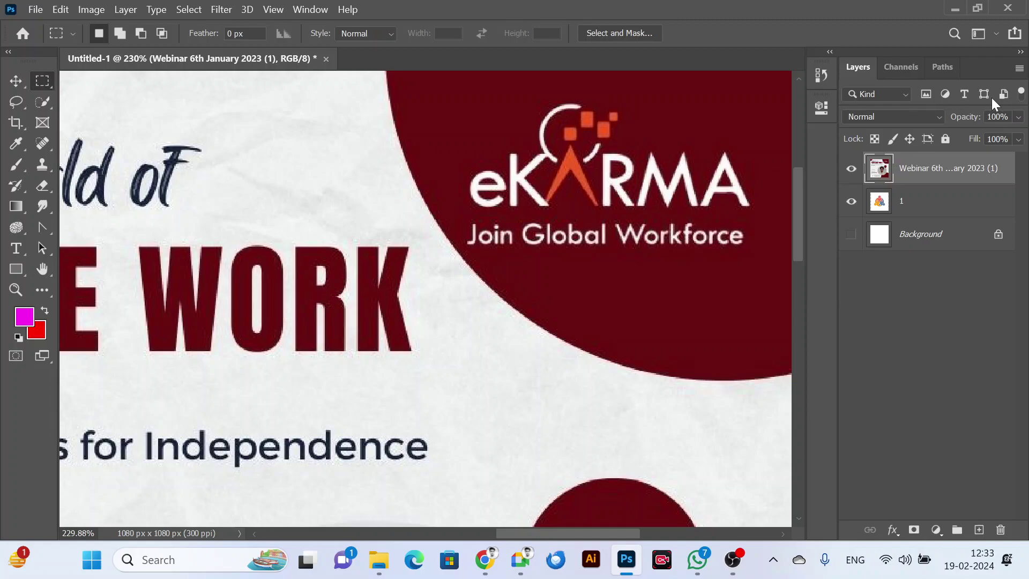
# Close the Untitled-1 document without saving its changes and switch to OBS.
pyautogui.click(325, 59)
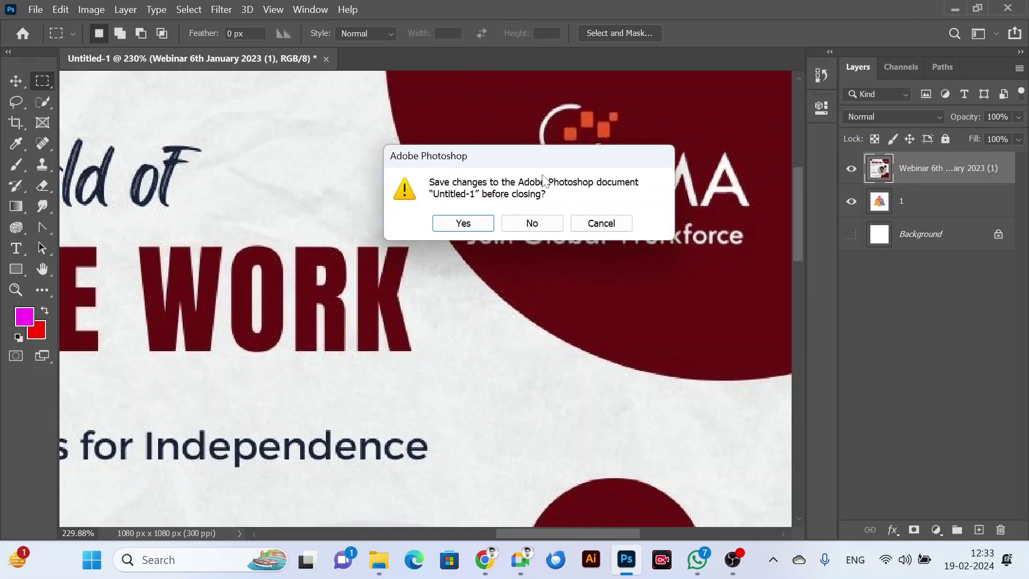
pyautogui.click(532, 223)
pyautogui.scroll(-2, 578, 223)
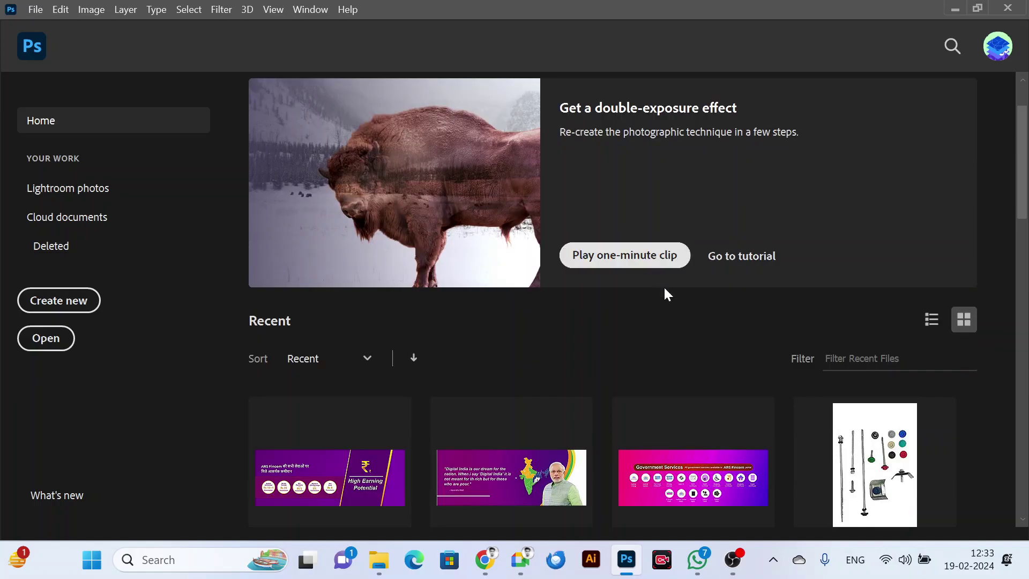
pyautogui.click(735, 572)
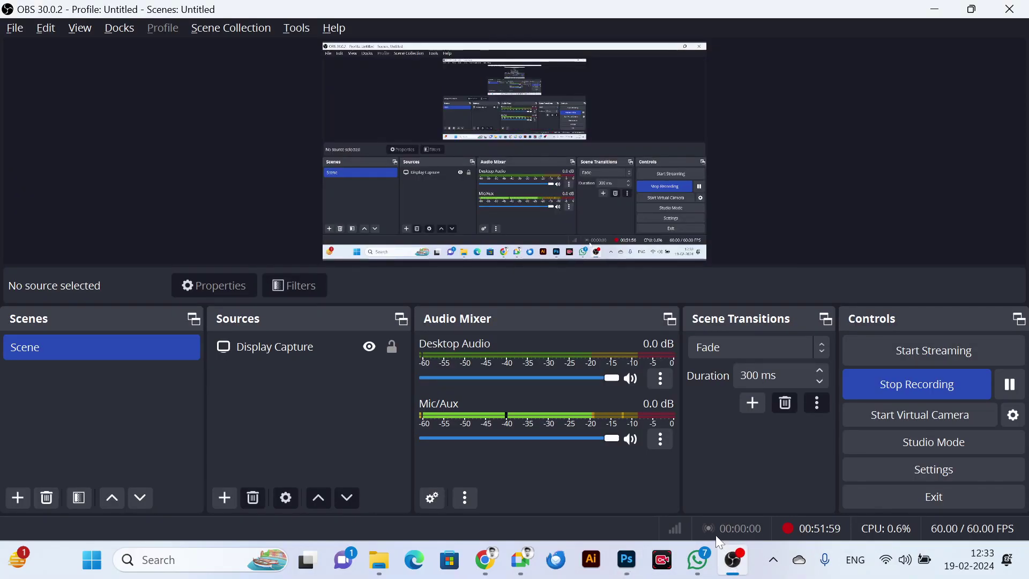